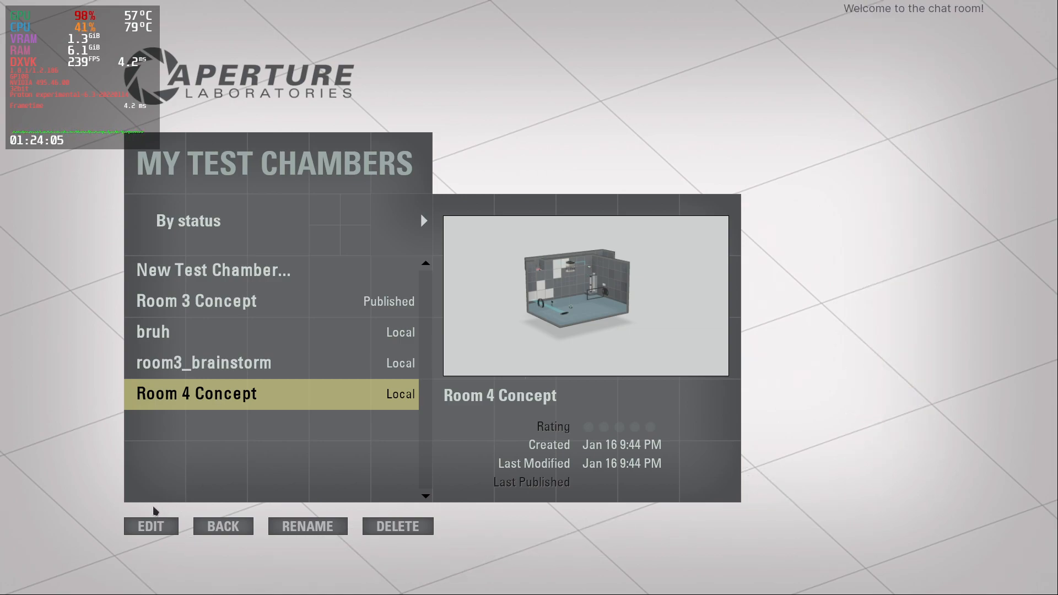
- Open the local test chamber Room 4 Concept for editing and examine its layout from several angles
click(144, 528)
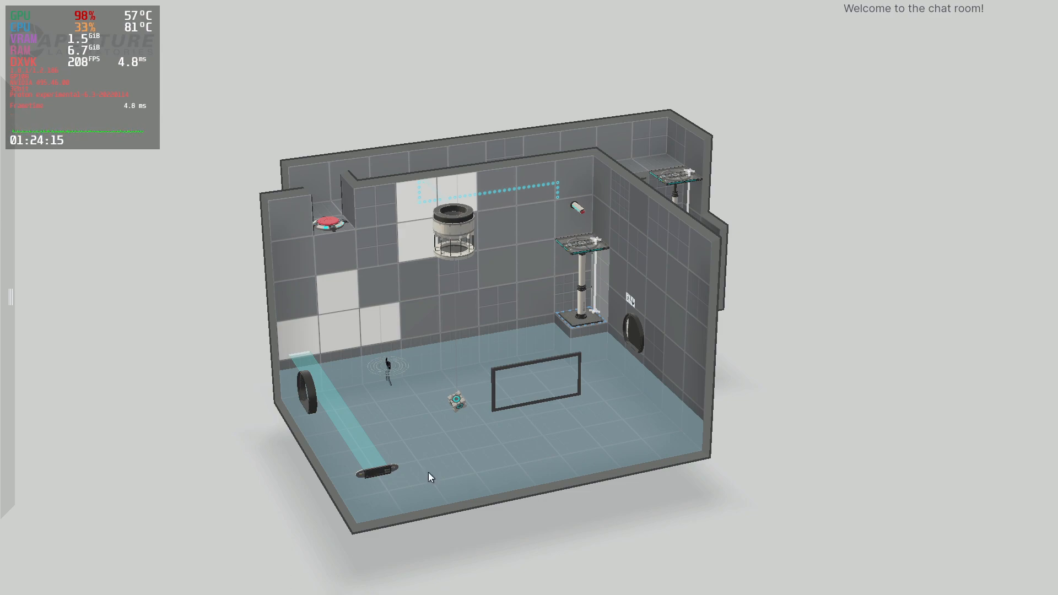
right_drag(428, 472, 445, 490)
right_drag(353, 370, 289, 351)
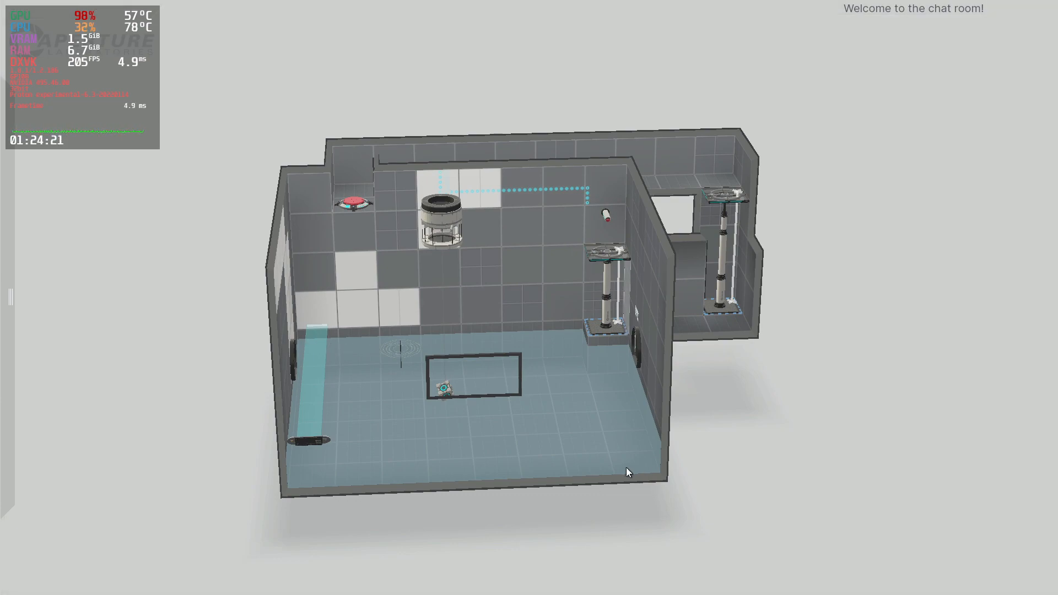
right_drag(336, 457, 538, 374)
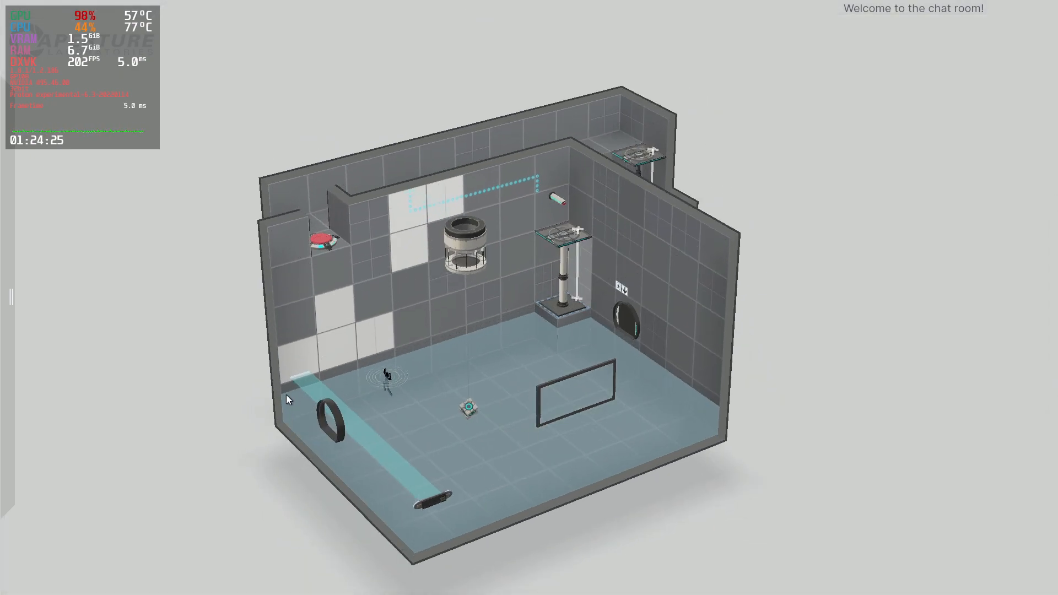
right_drag(406, 506, 362, 500)
right_drag(461, 476, 274, 386)
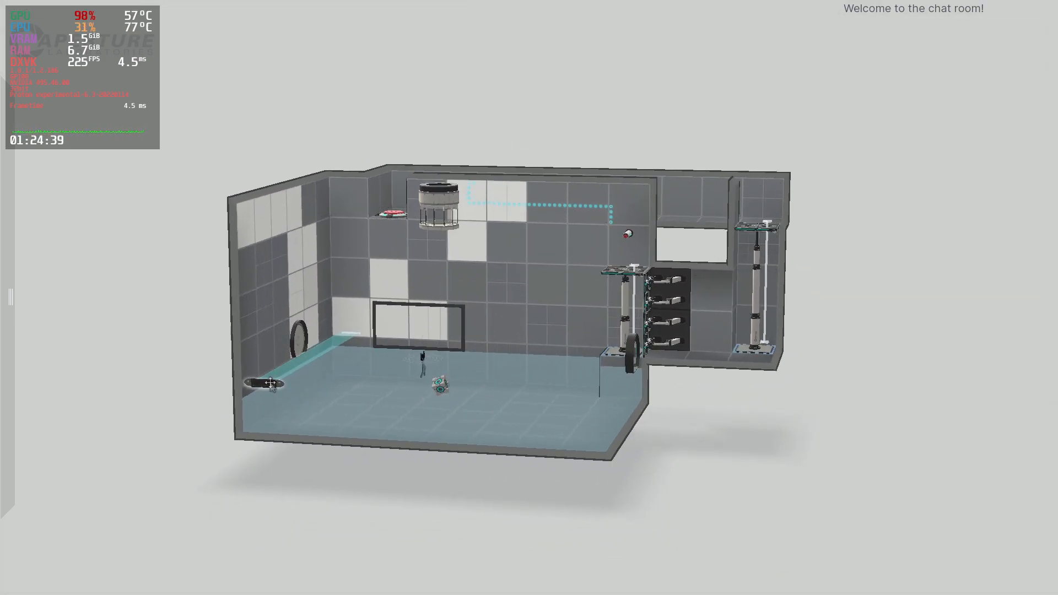
right_drag(229, 385, 331, 496)
scroll(467, 578, up, 3)
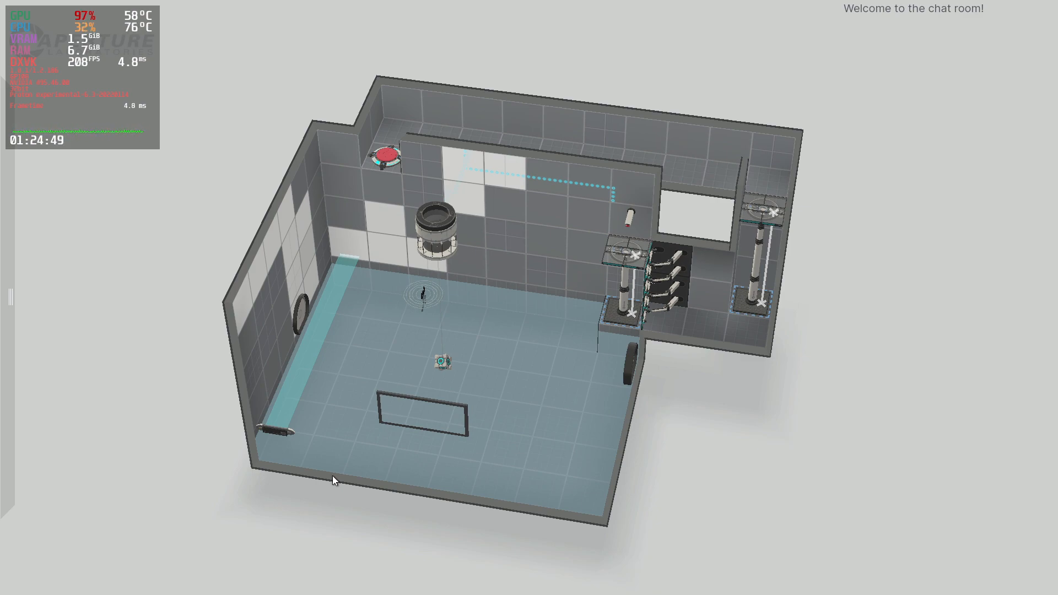
mouse_move(333, 475)
right_down()
mouse_move(16, 435)
mouse_move(169, 468)
mouse_move(185, 493)
mouse_move(252, 463)
mouse_move(318, 468)
right_up()
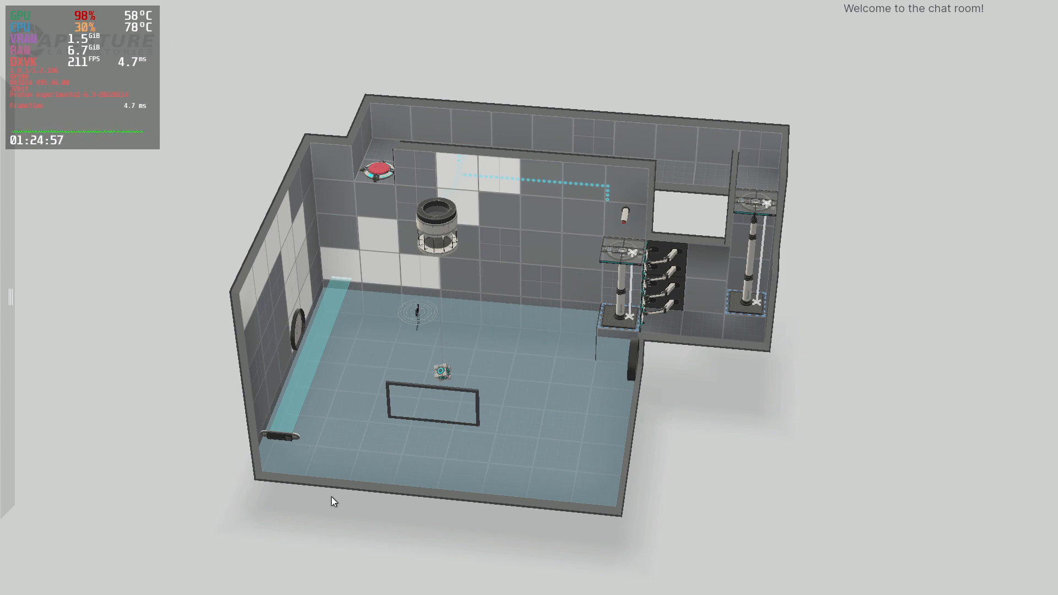
- Switch to workspace 4 and launch GZDoom with the DOOM: BFG Edition game data
key(super+4)
key(super+d)
text(gz)
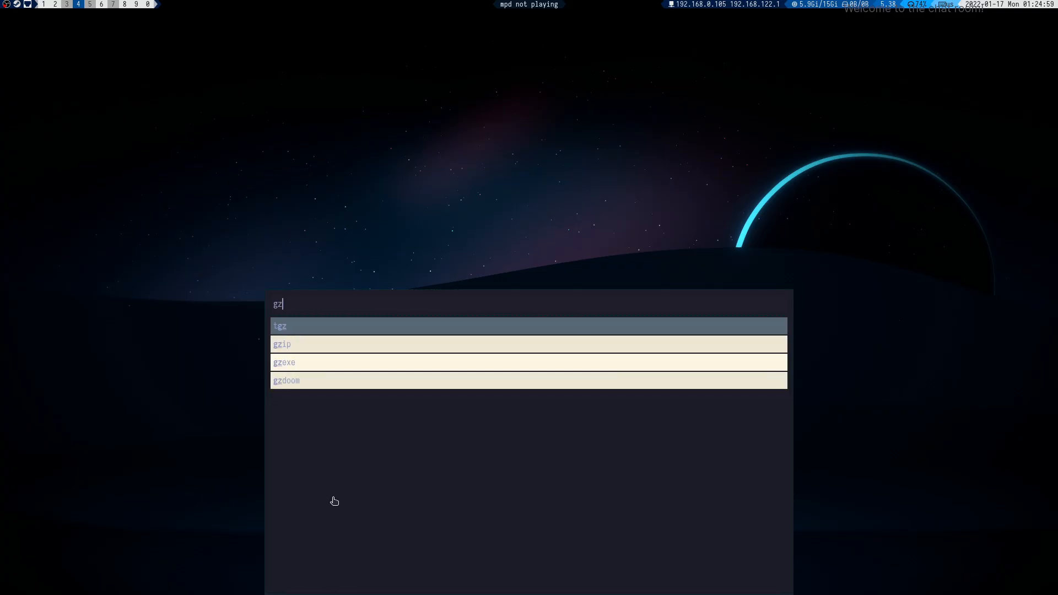
key(Down)
key(Down)
key(Down)
key(Return)
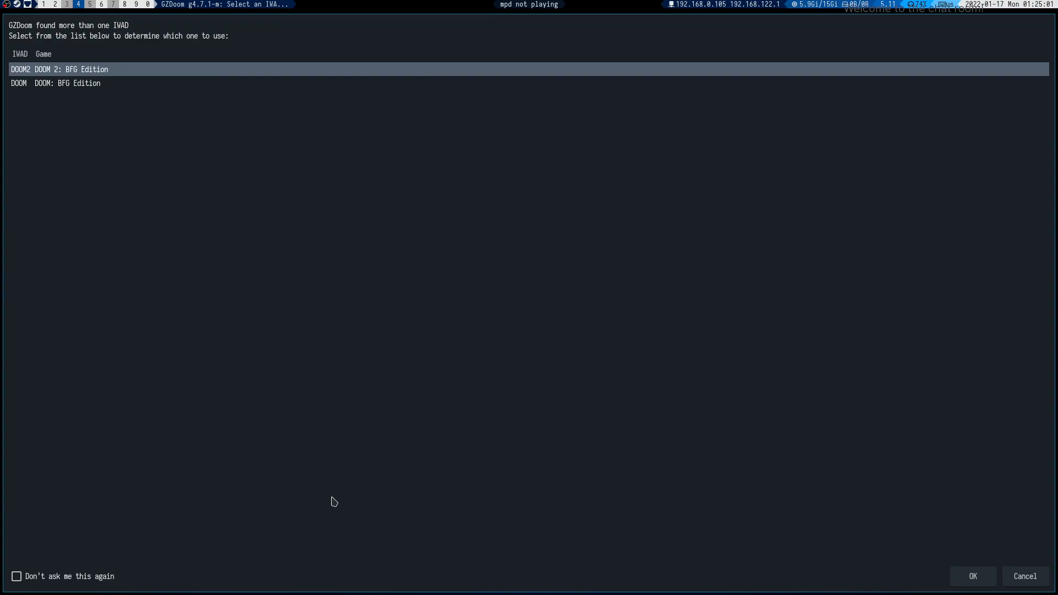
double_click(126, 83)
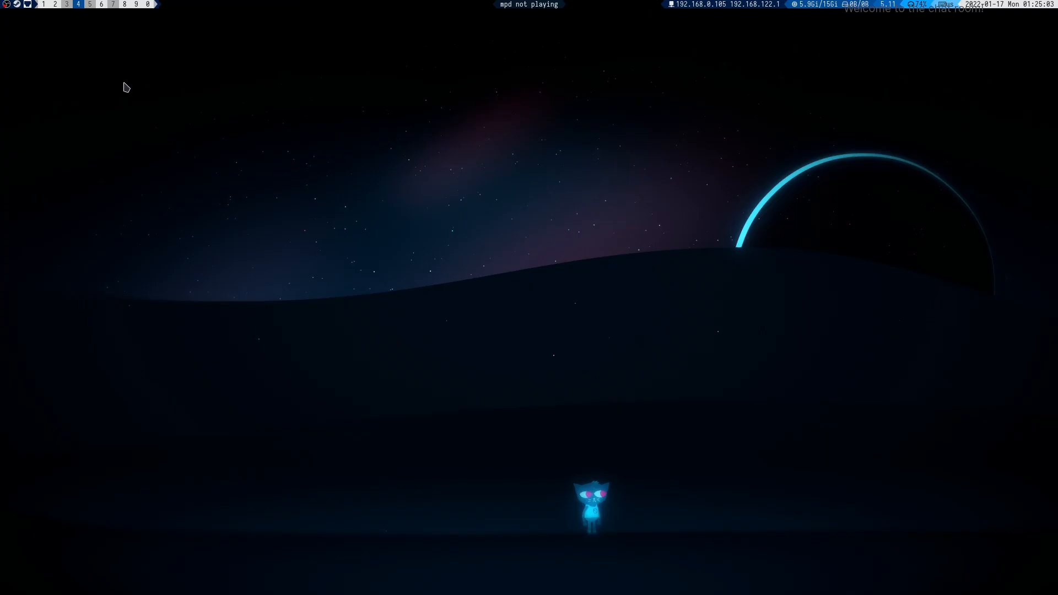
- Set the master volume to 0.00 in the game's sound options and return to the main menu
key(Escape)
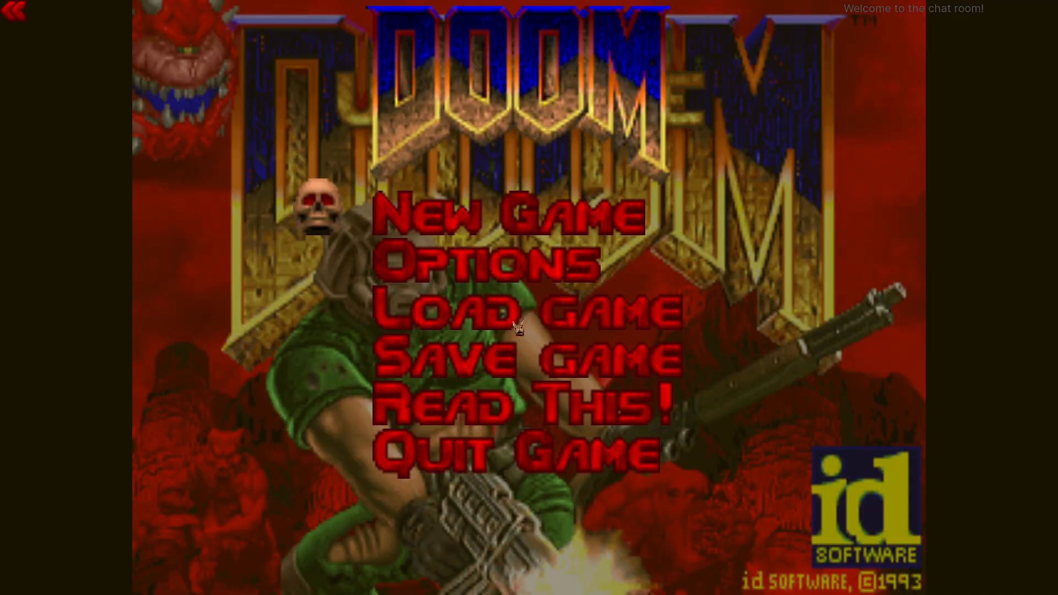
key(Down)
key(Return)
key(Down)
key(Up)
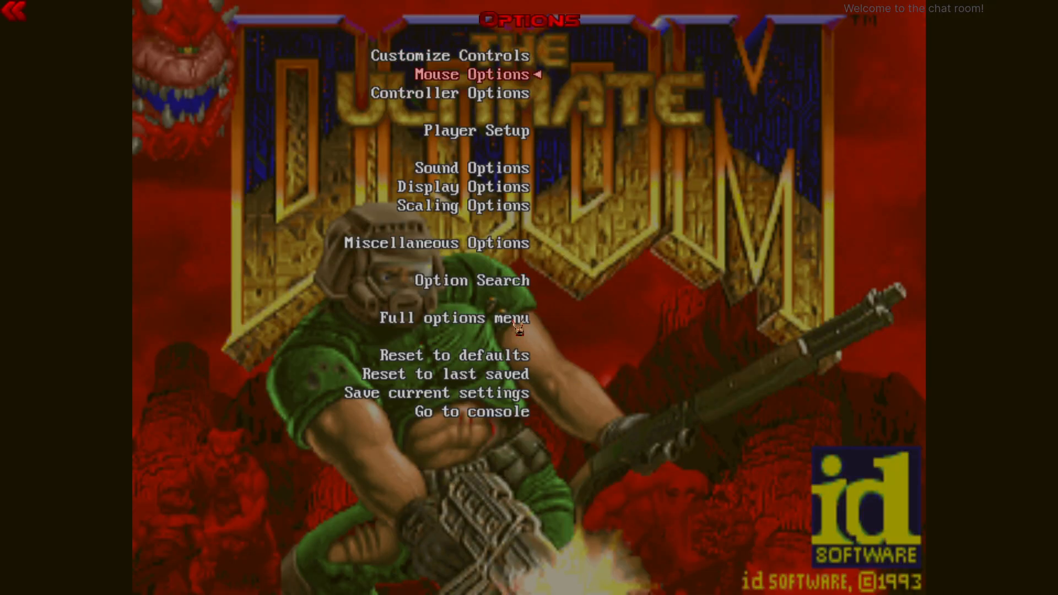
key(Down)
key(Down)
key(Down)
key(Return)
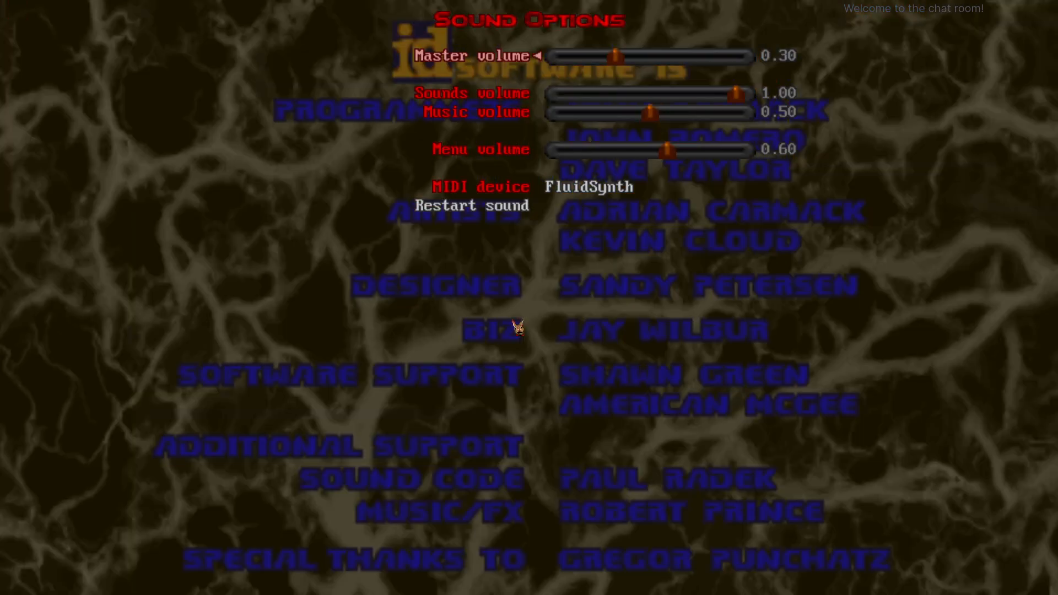
key(Down)
key(Down)
key(Down)
key(Down)
key(Down)
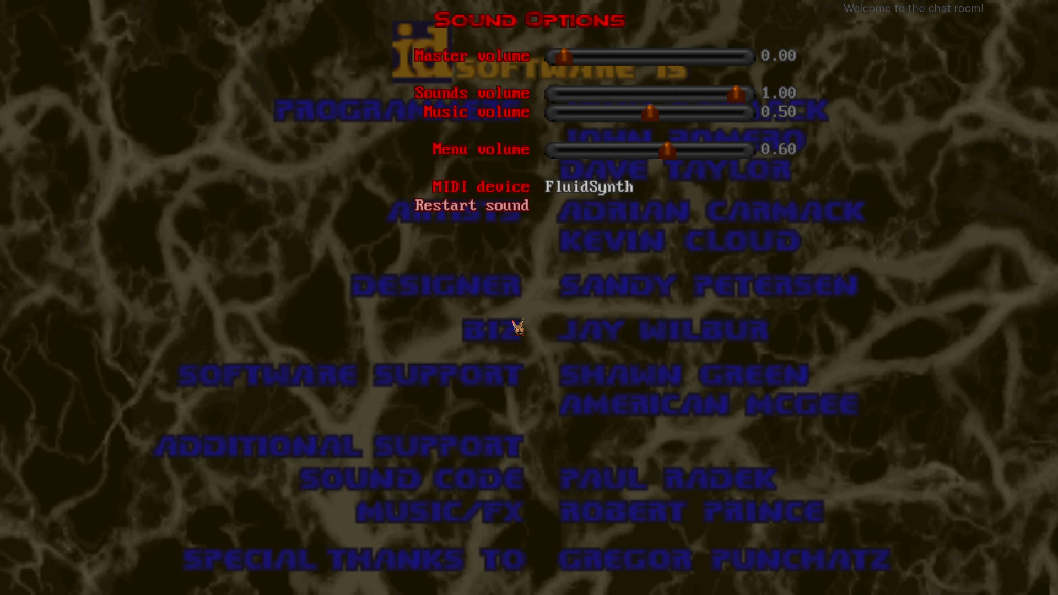
key(Escape)
key(Escape)
- Start a new game in the episode Knee-Deep in the Dead with the preselected skill level
key(Up)
key(Return)
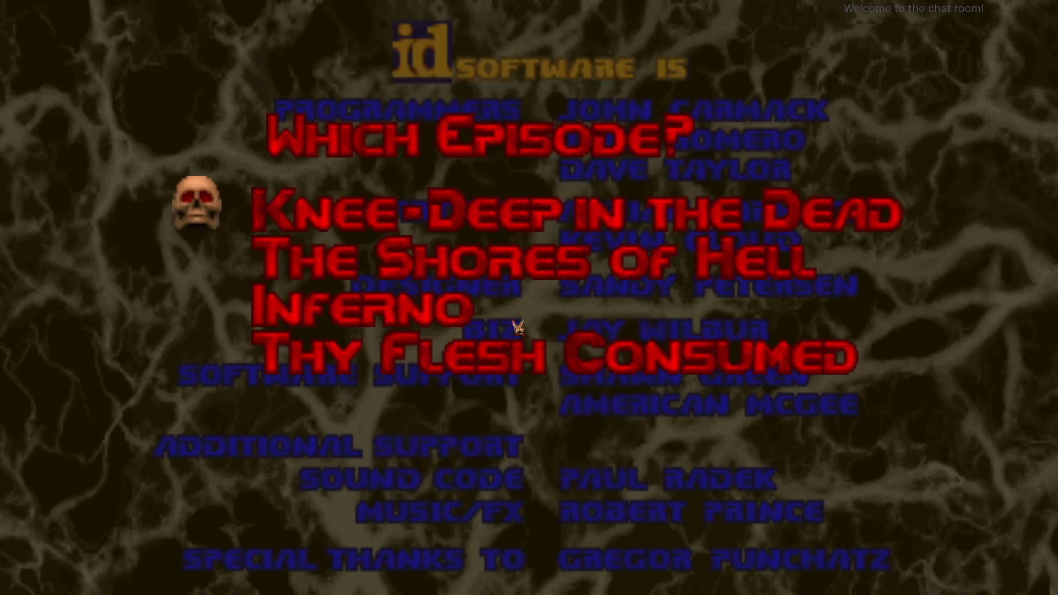
key(Return)
key(Return)
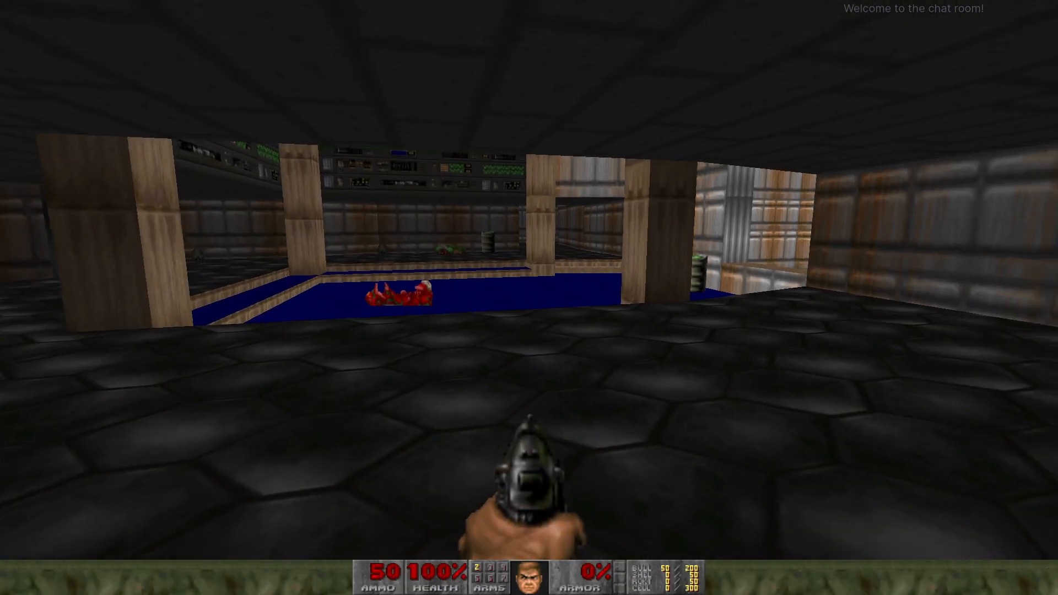
key(w)
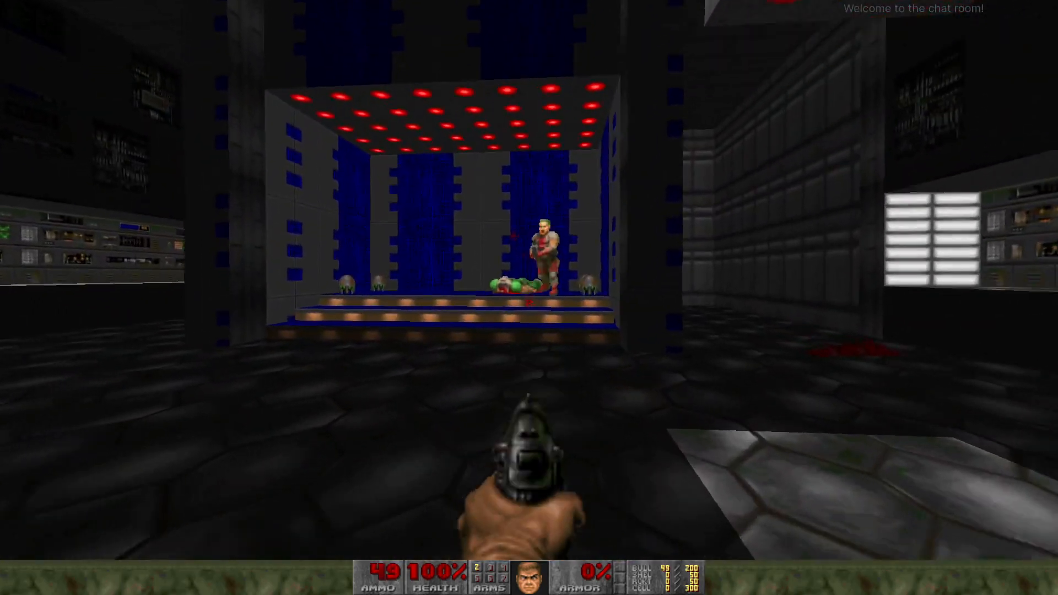
key(w)
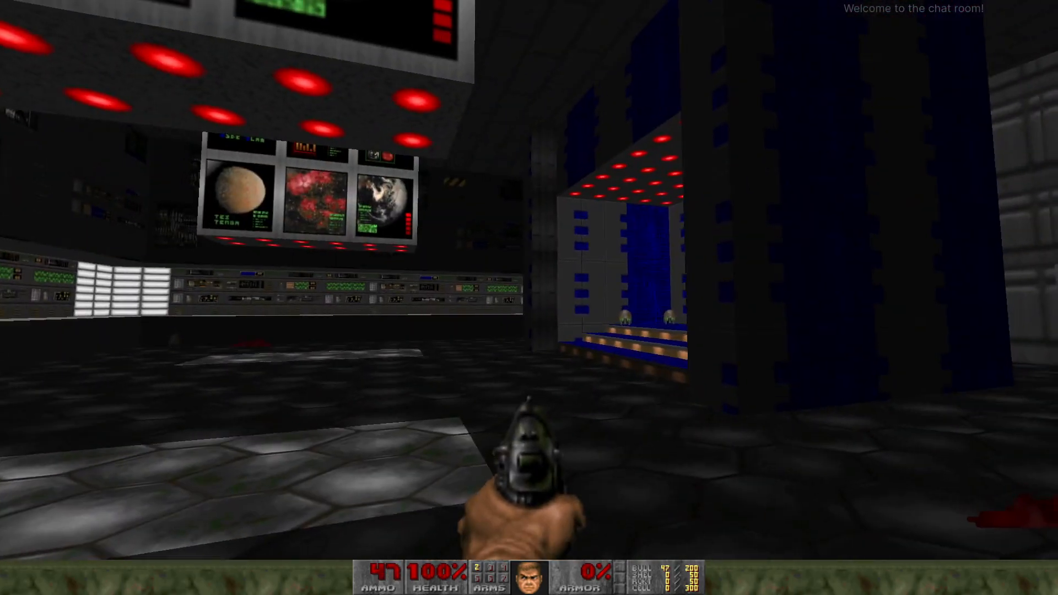
key(w)
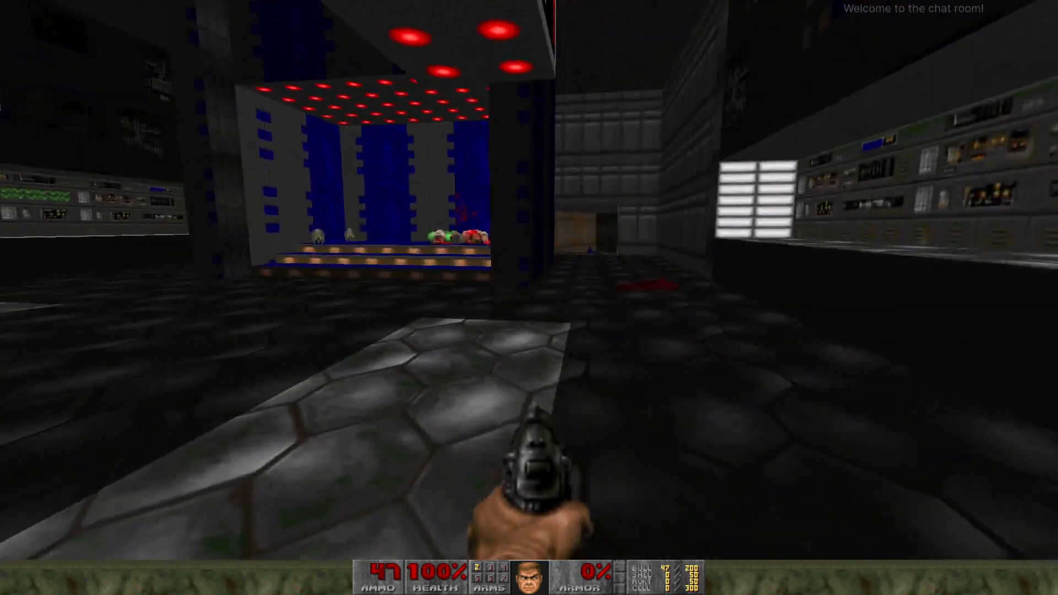
key(w)
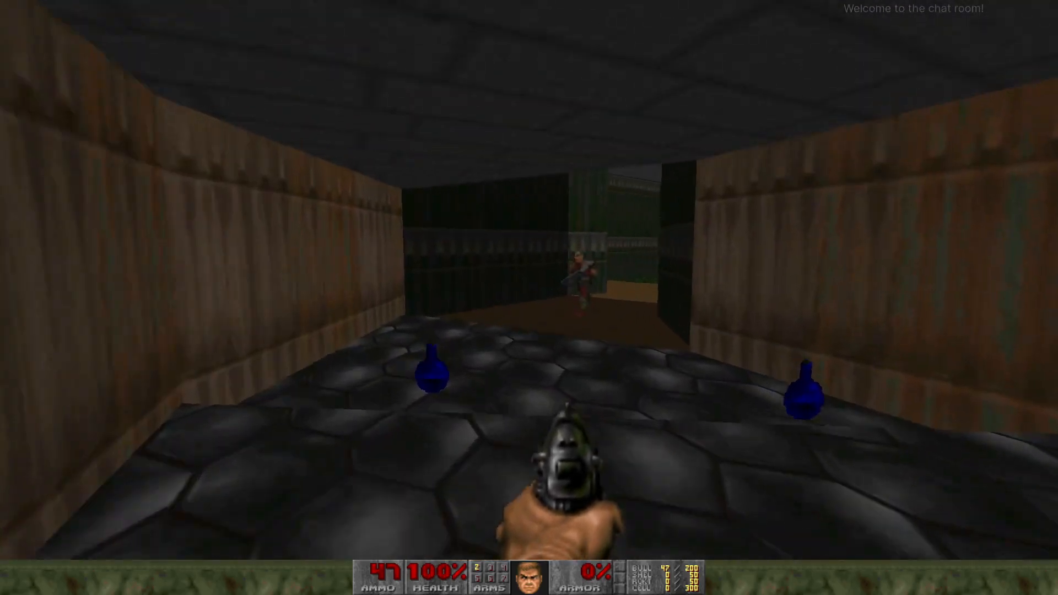
key(ctrl)
key(ctrl)
key(w)
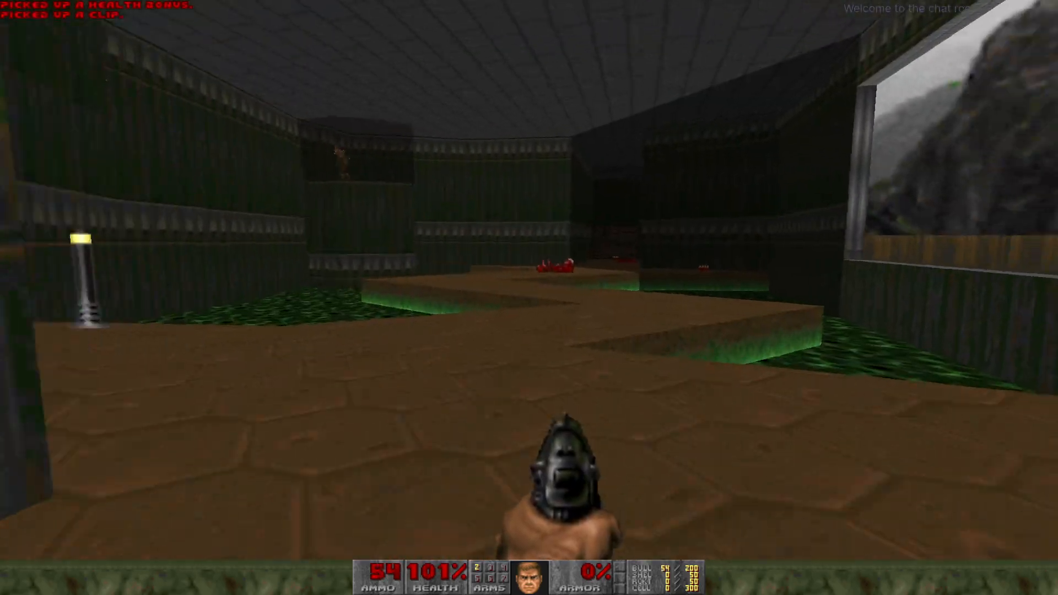
- Shoot the imp on the raised ledge in the nukage room and face the zigzag walkway
key(ctrl)
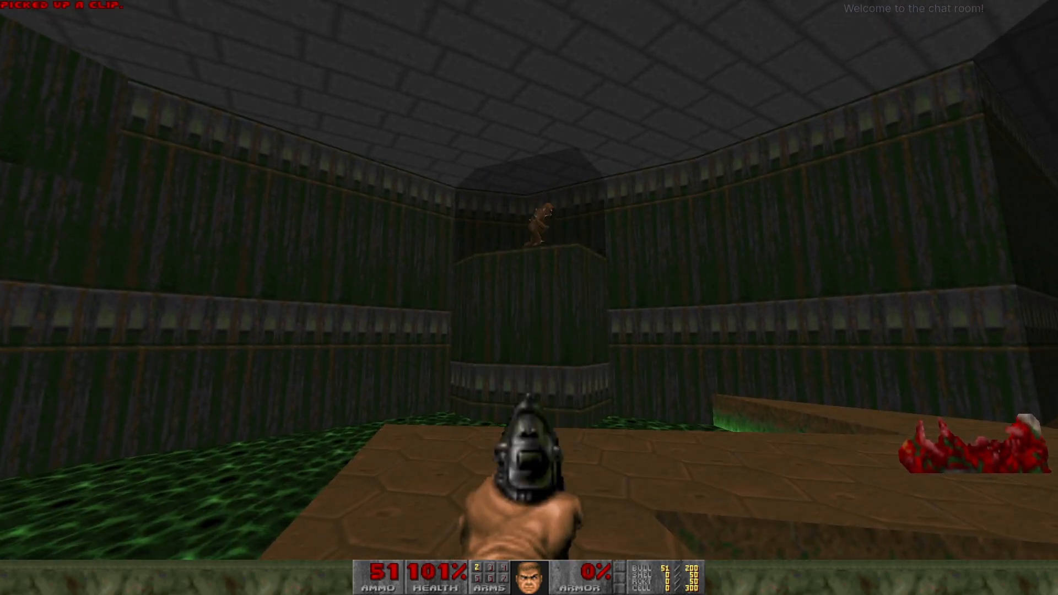
key(ctrl)
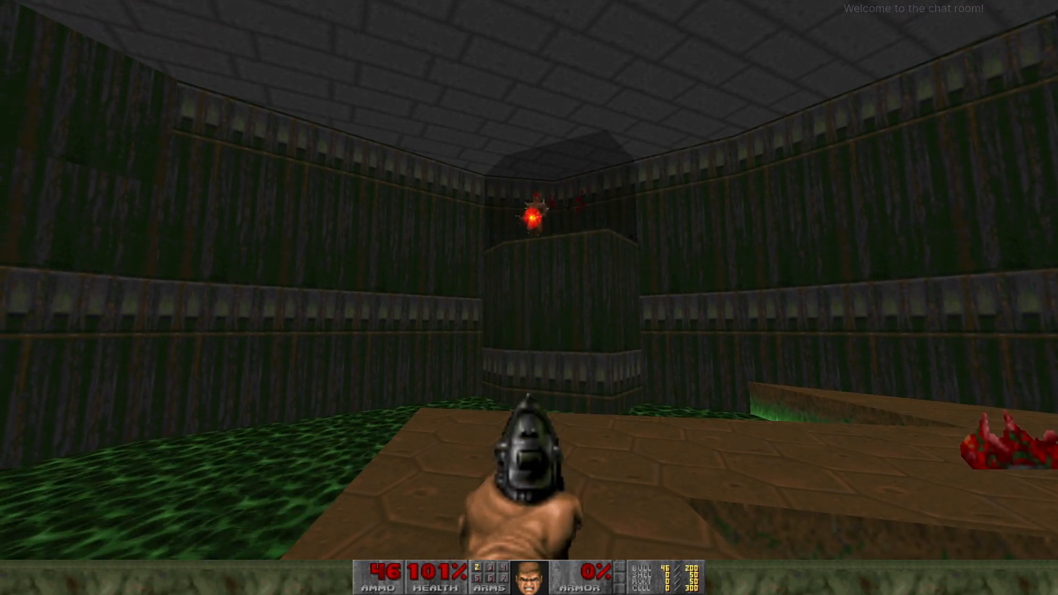
key(s)
key(s)
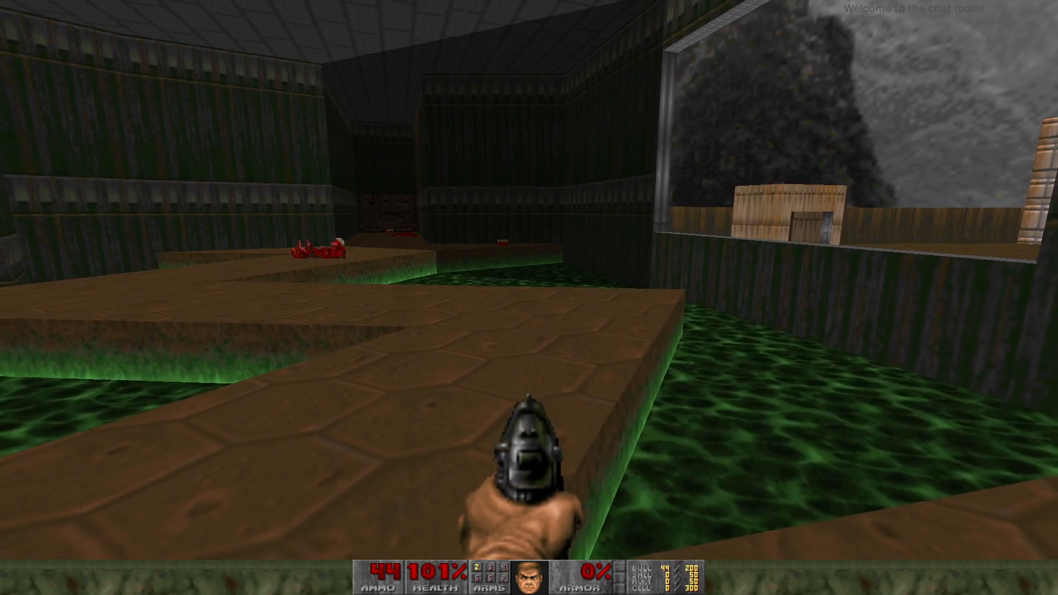
key(w)
key(Left)
key(Right)
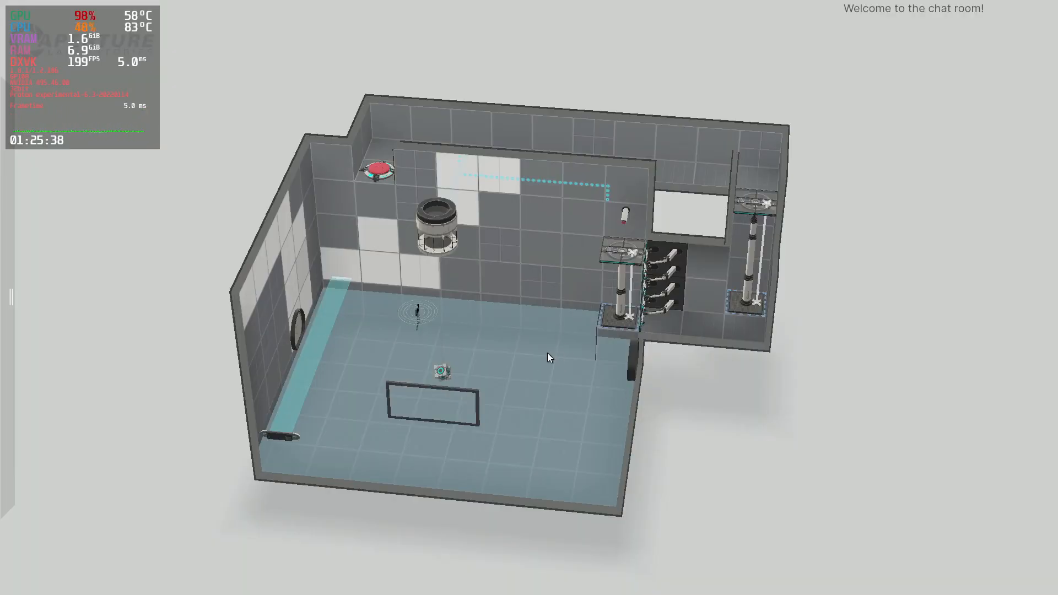
- Examine the nukage room's layout on the Hangar automap and return to the first-person view
middle_drag(548, 353, 689, 411)
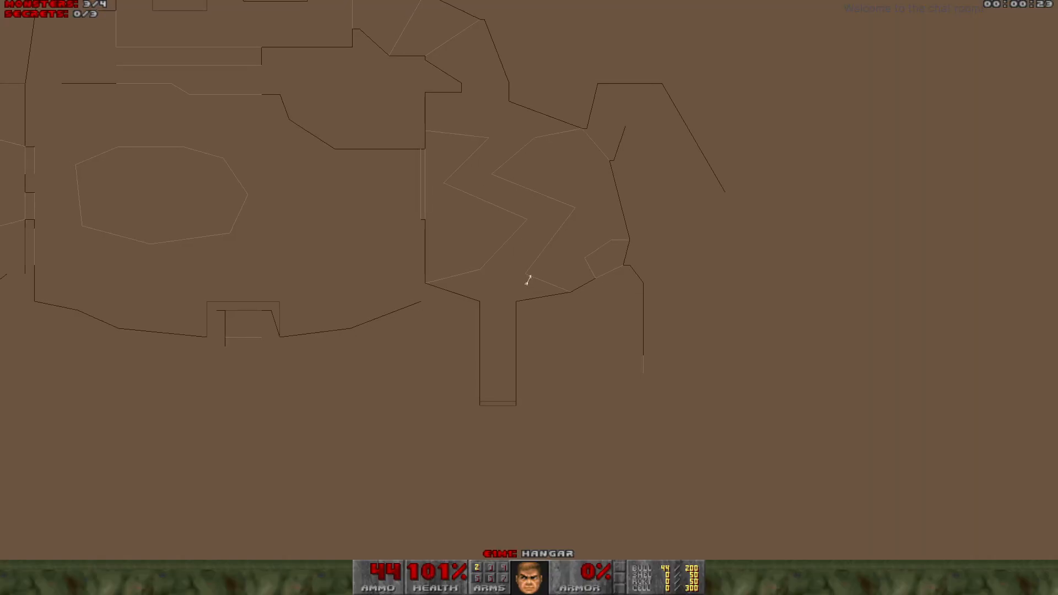
key(Up)
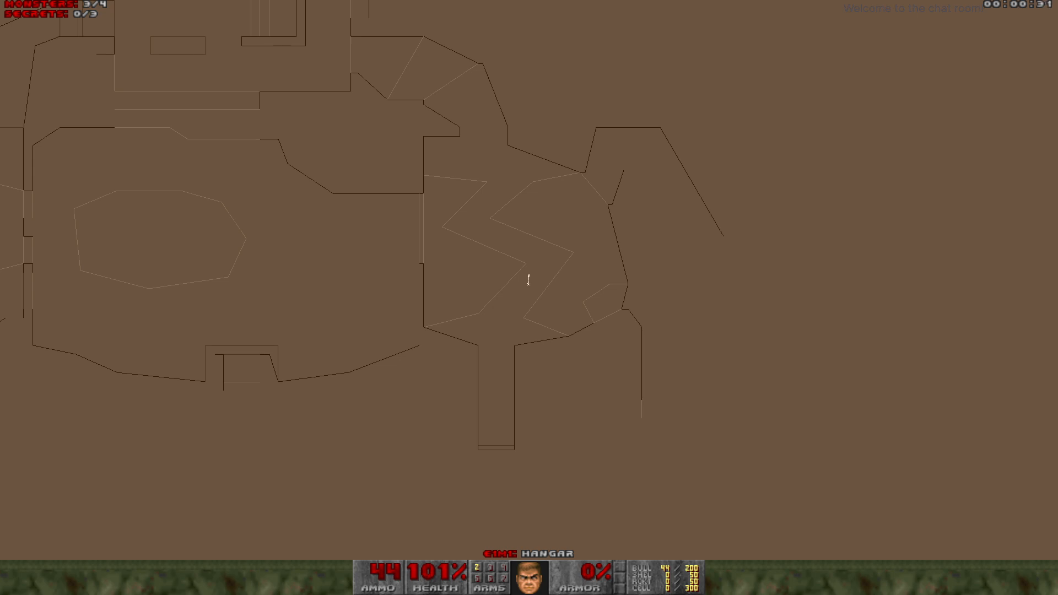
key(Tab)
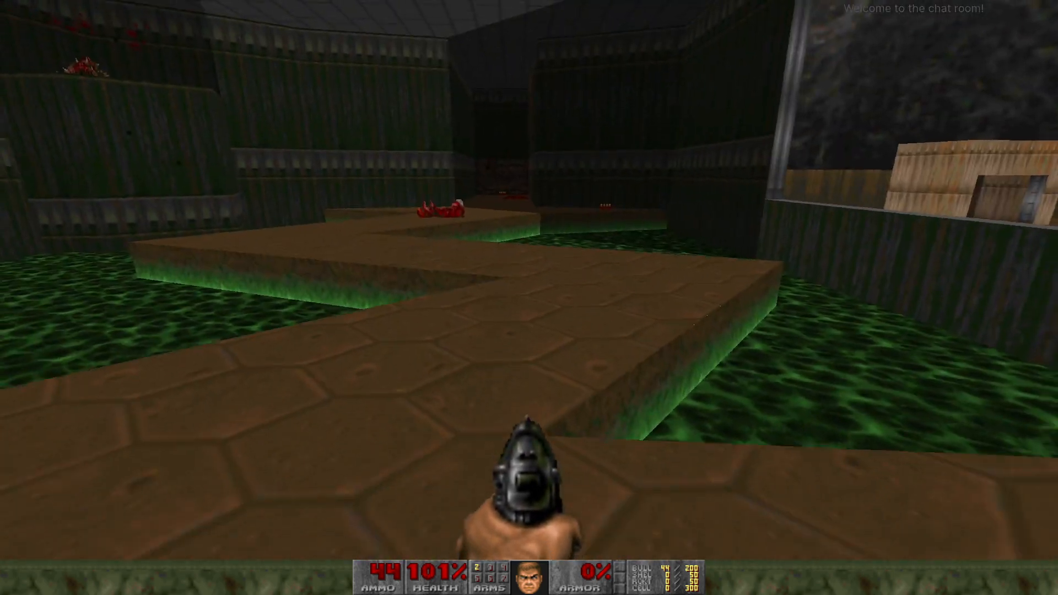
- Explore the edge of the nukage pool, fire the pistol into it, and move back onto the zigzag walkway
key(w)
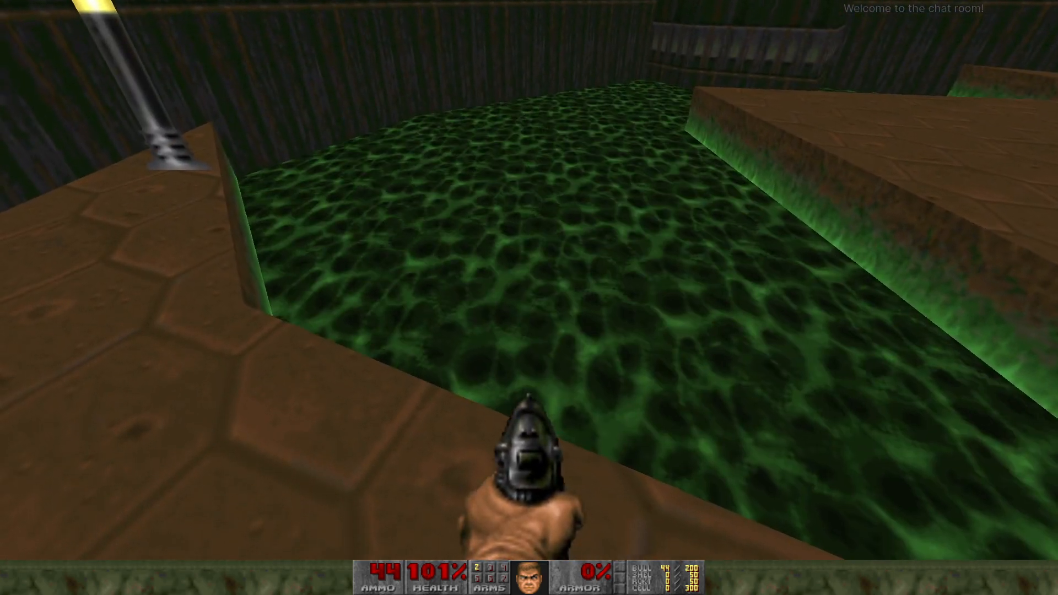
key(w)
key(s)
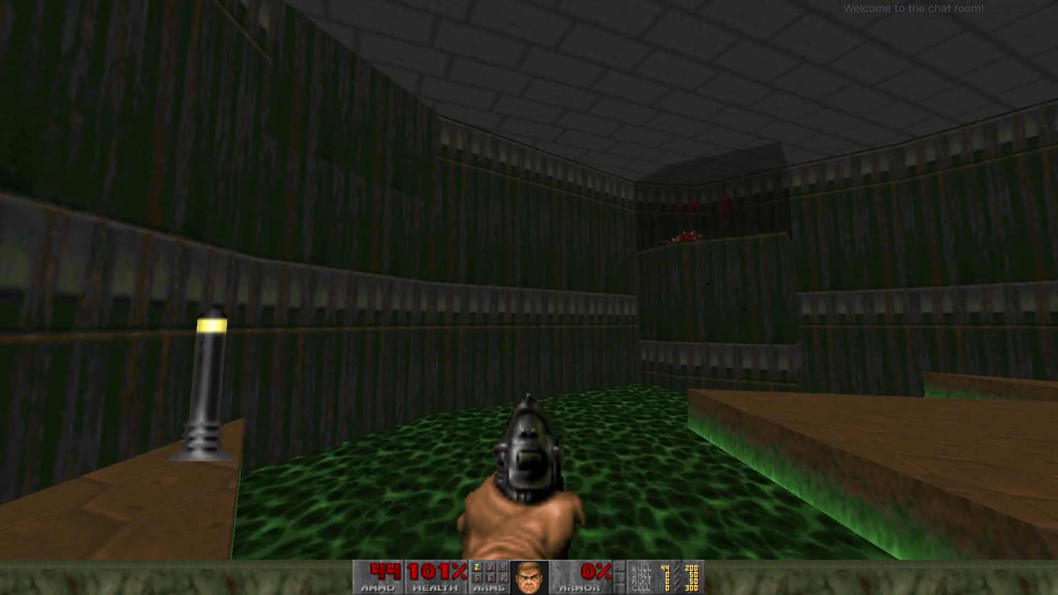
key(w)
key(s)
key(ctrl)
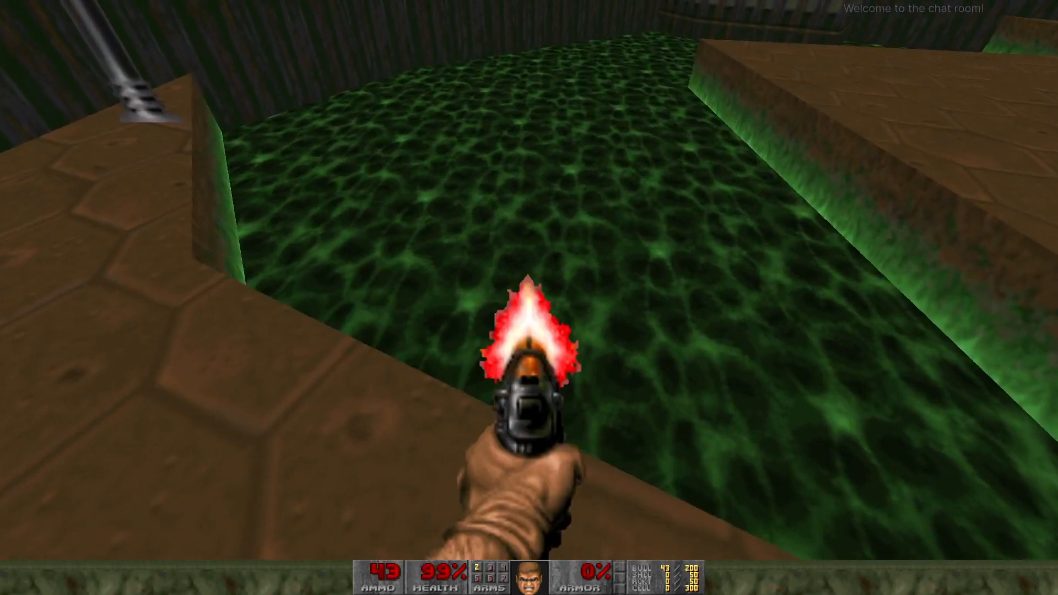
key(ctrl)
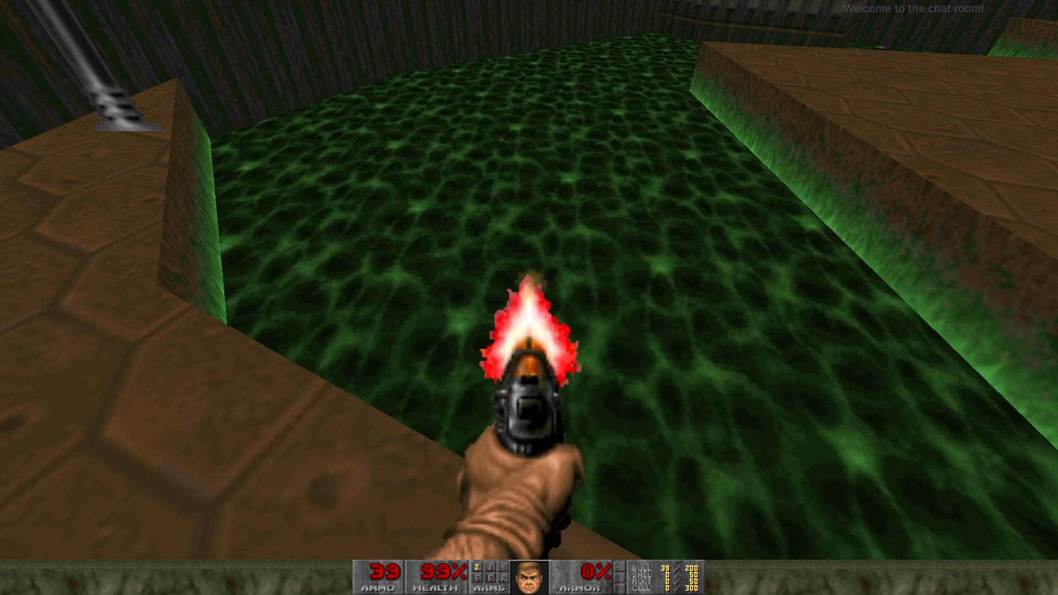
key(s)
key(w)
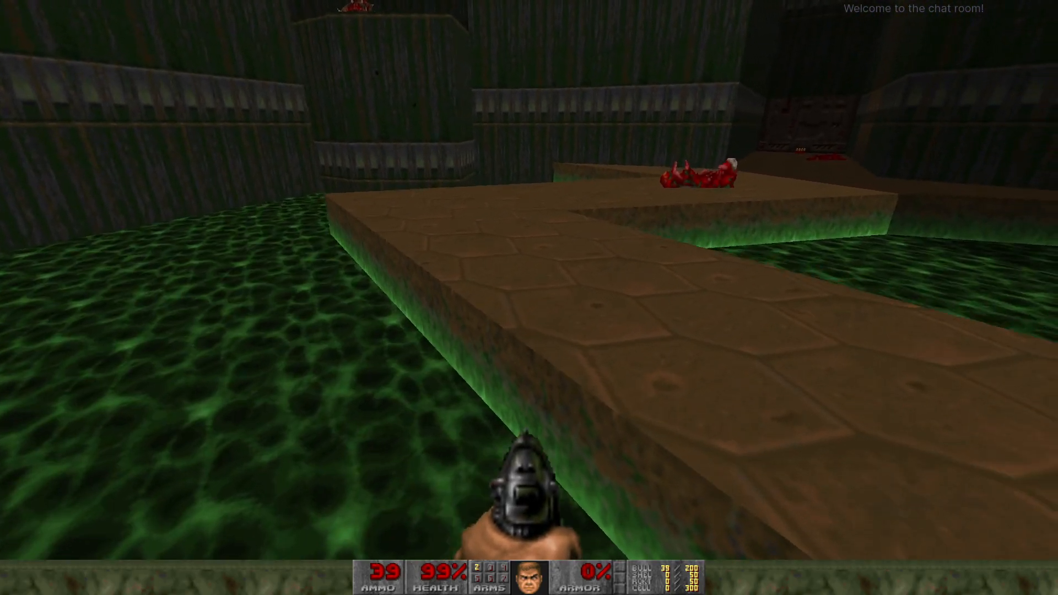
key(w)
- Switch the weapon to fists, set the master volume to 0.10 in the sound options, and resume play
key(grave)
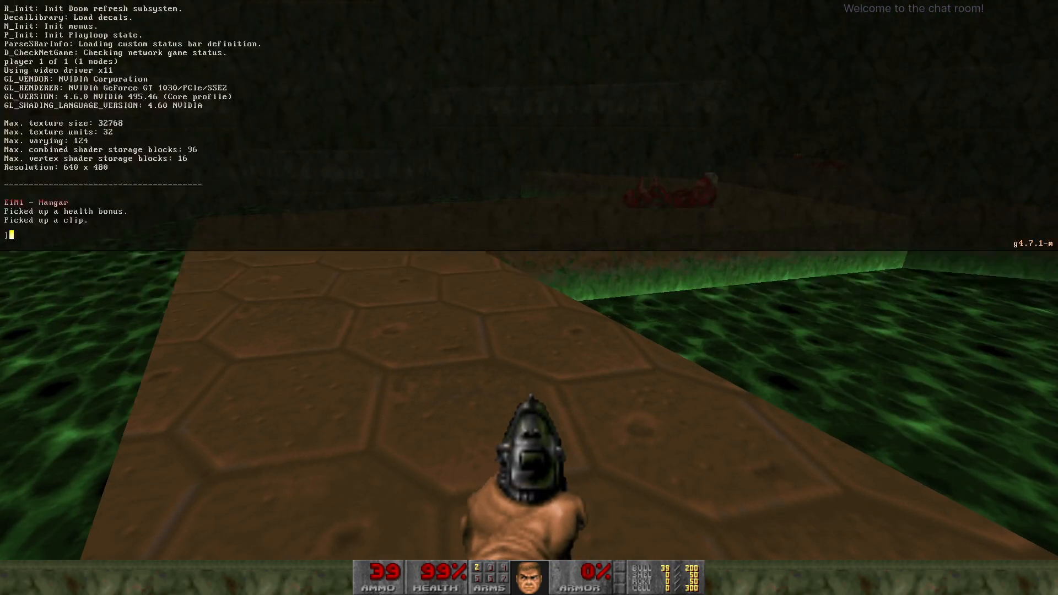
key(1)
key(grave)
key(grave)
key(Escape)
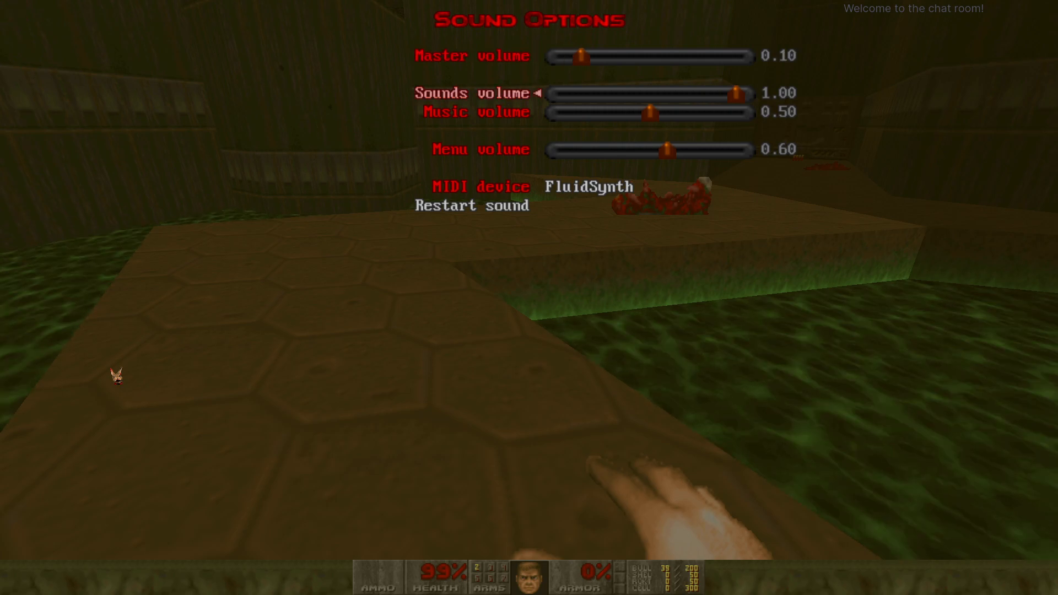
key(Escape)
key(w)
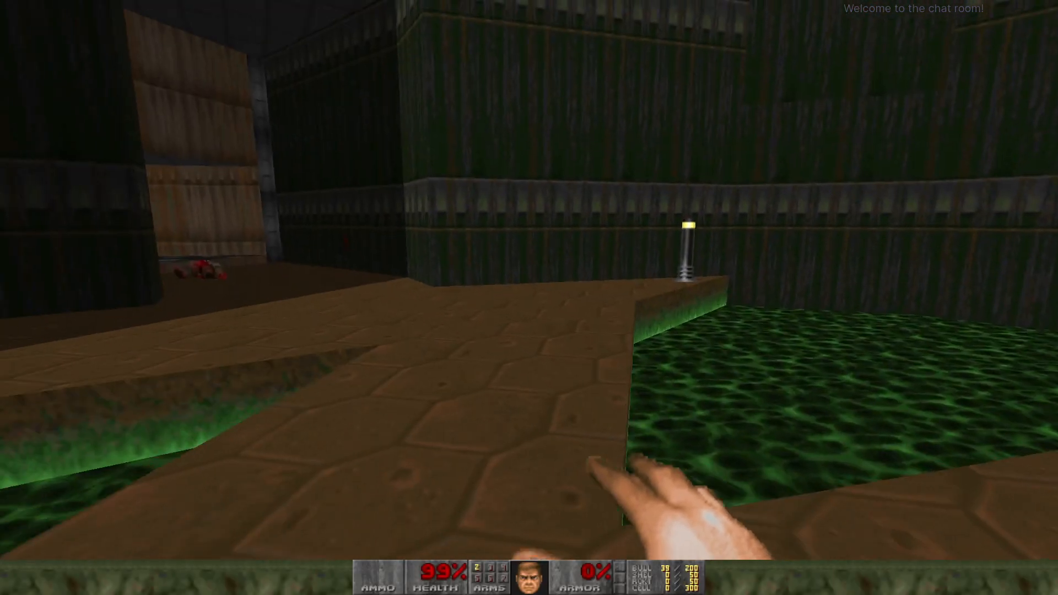
- Switch the weapon to the pistol and fire several shots into the nukage pool from the zigzag walkway
key(2)
key(ctrl)
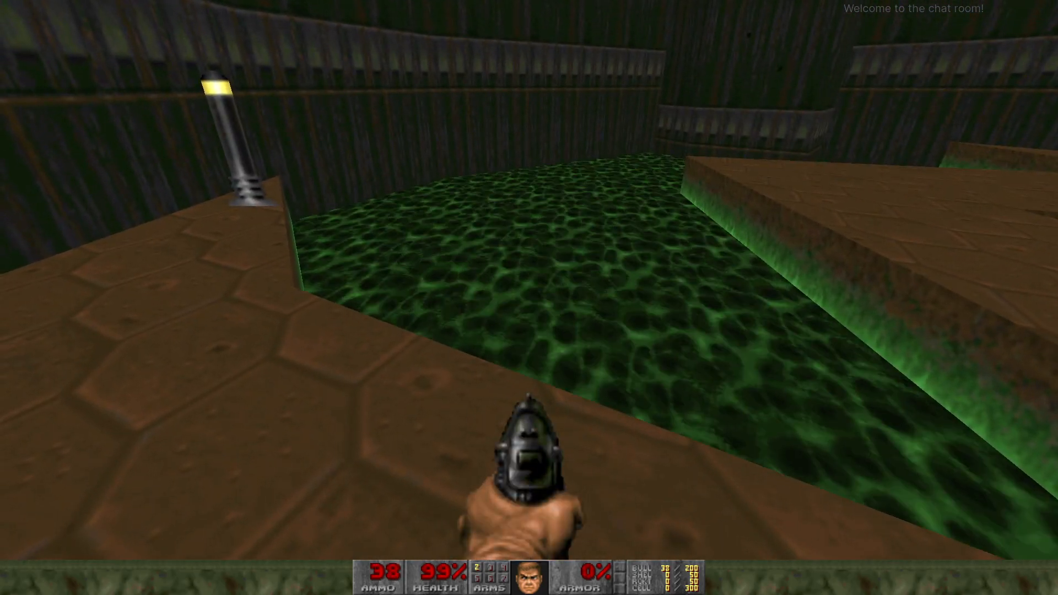
key(ctrl)
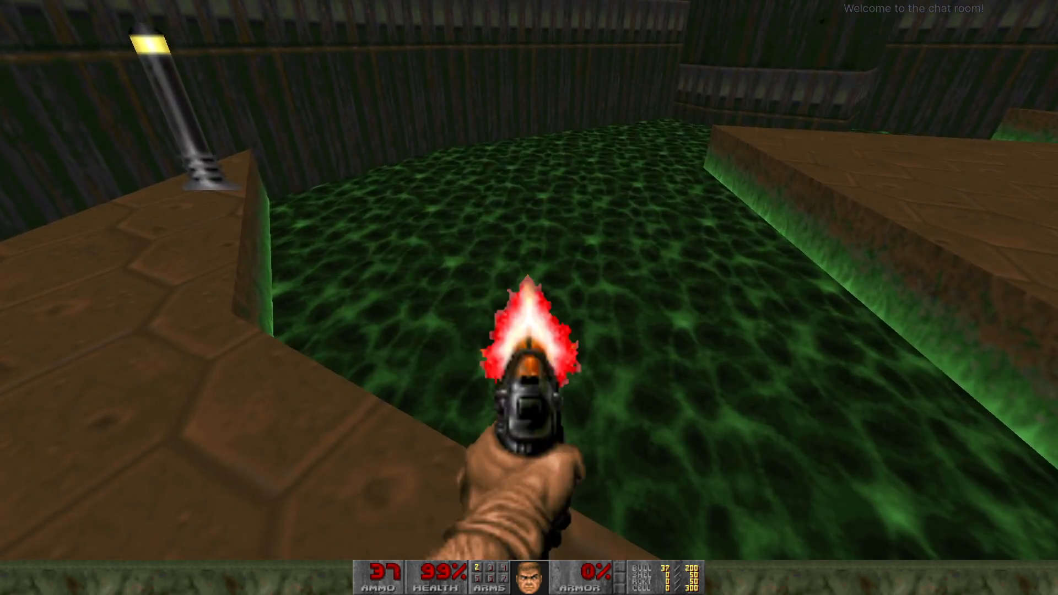
key(ctrl)
key(w)
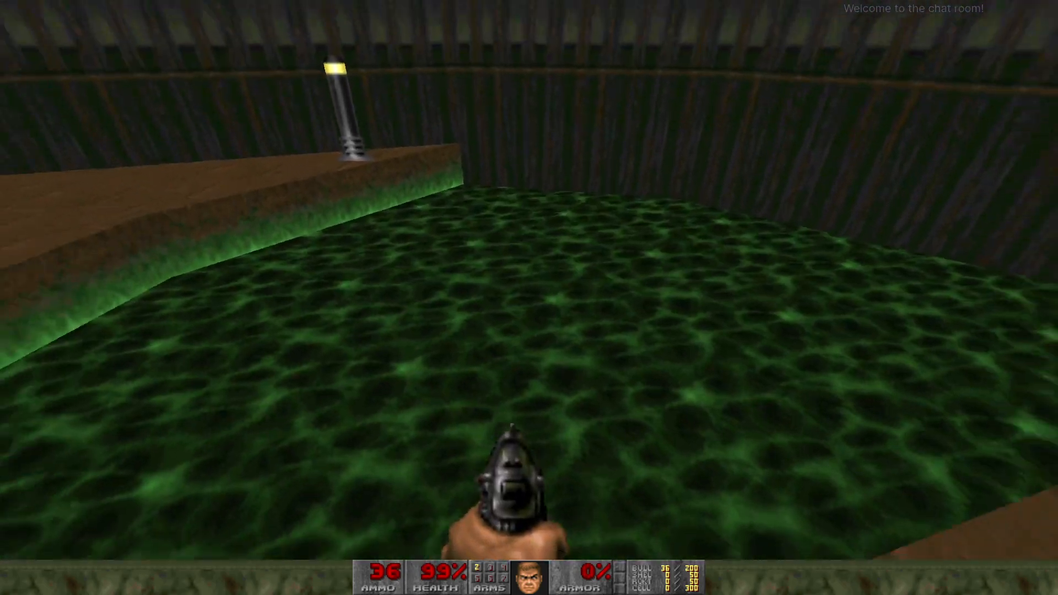
key(ctrl)
key(w)
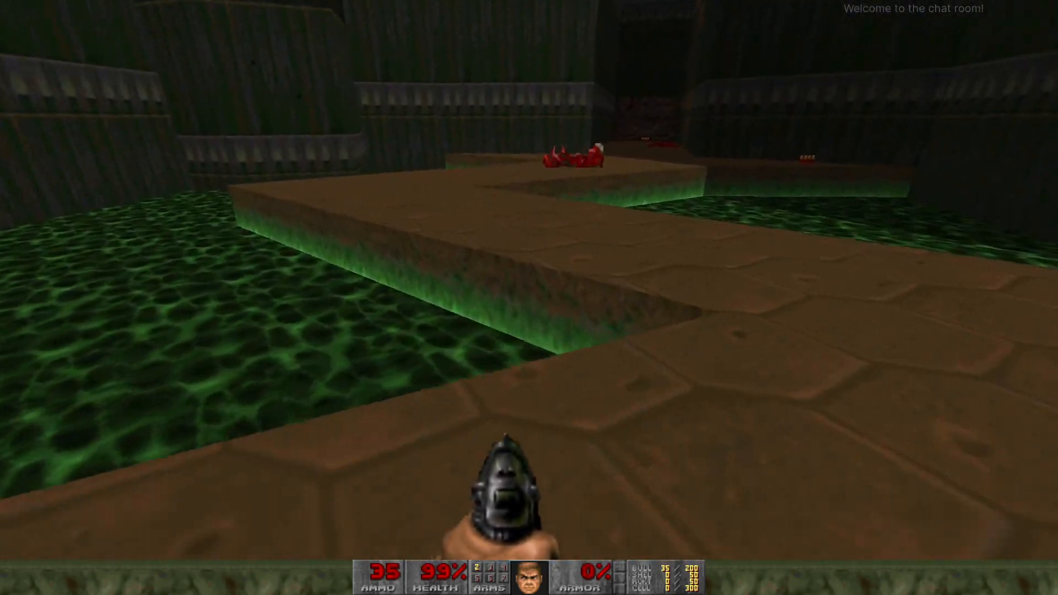
- Shoot at the raised ledge, cross to the dark corridor, and pick up the 4 shotgun shells by its door
key(s)
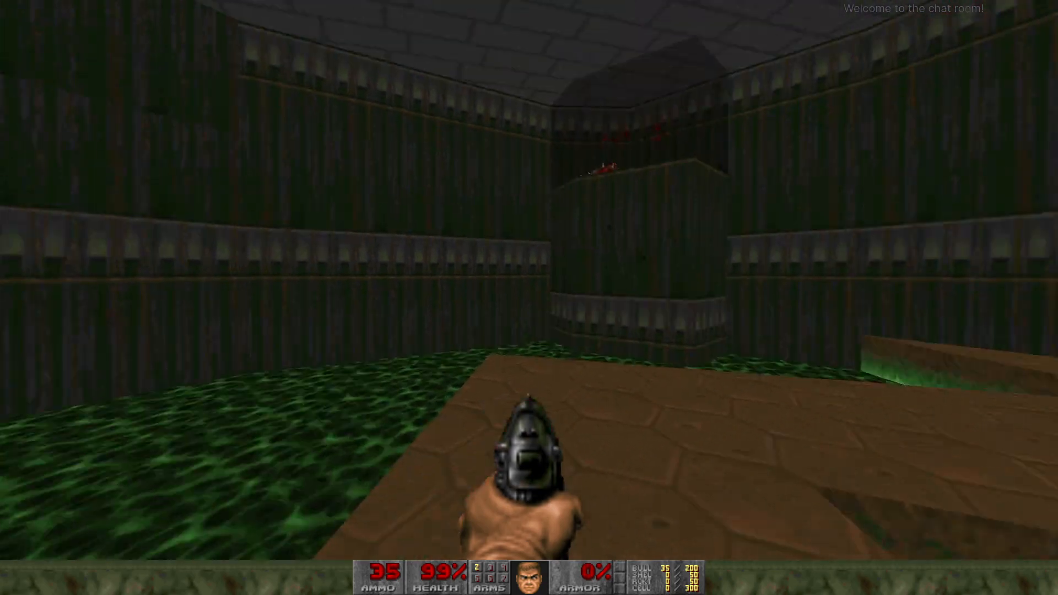
key(s)
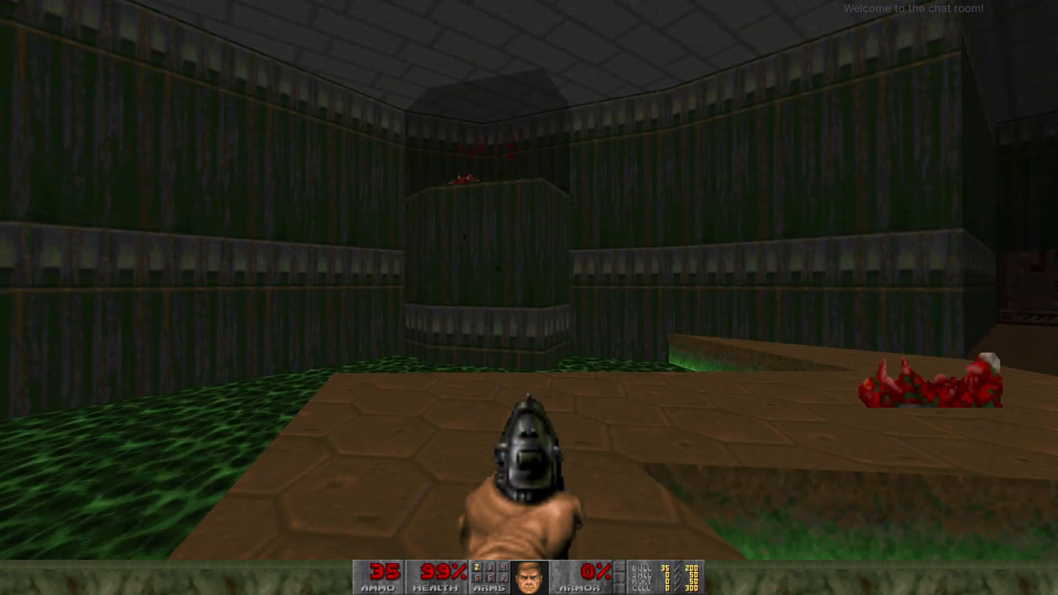
key(w)
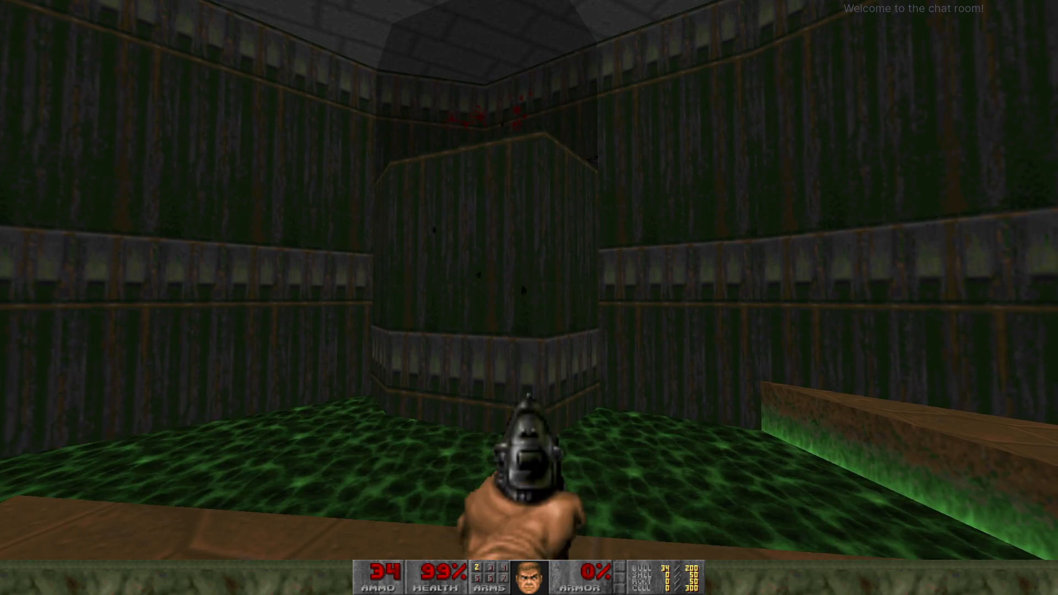
key(w)
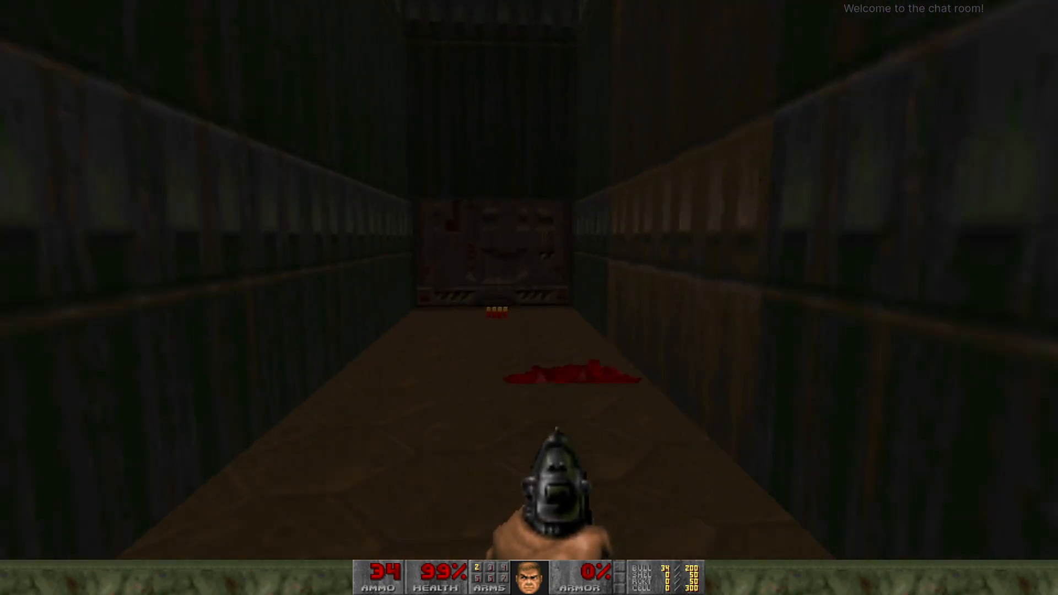
key(w)
key(ctrl)
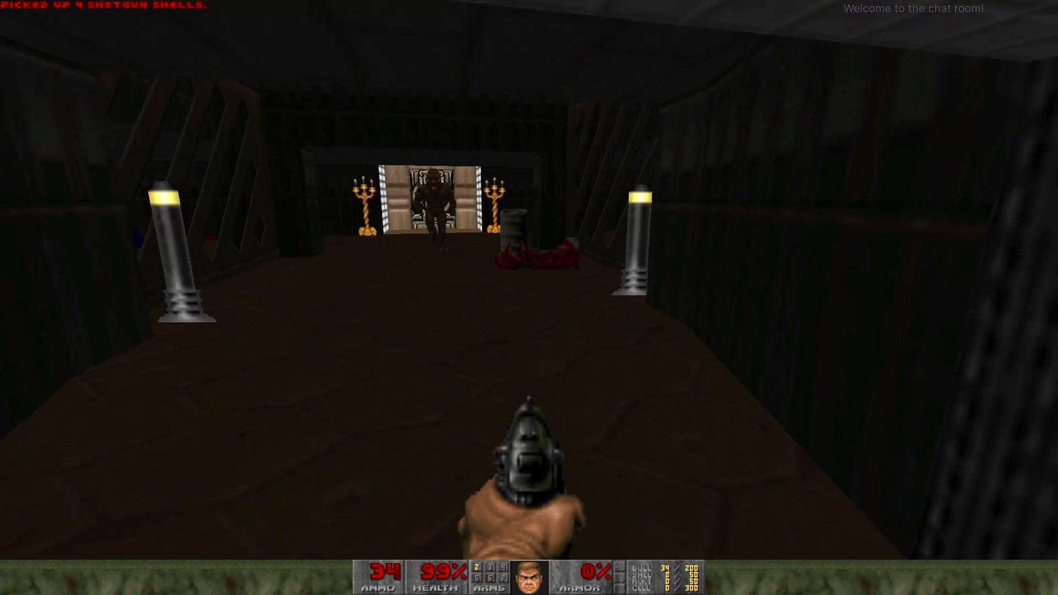
- Fight the imp in the dark room beyond the door with the pistol while dodging its fireballs
key(w)
key(s)
key(ctrl)
key(s)
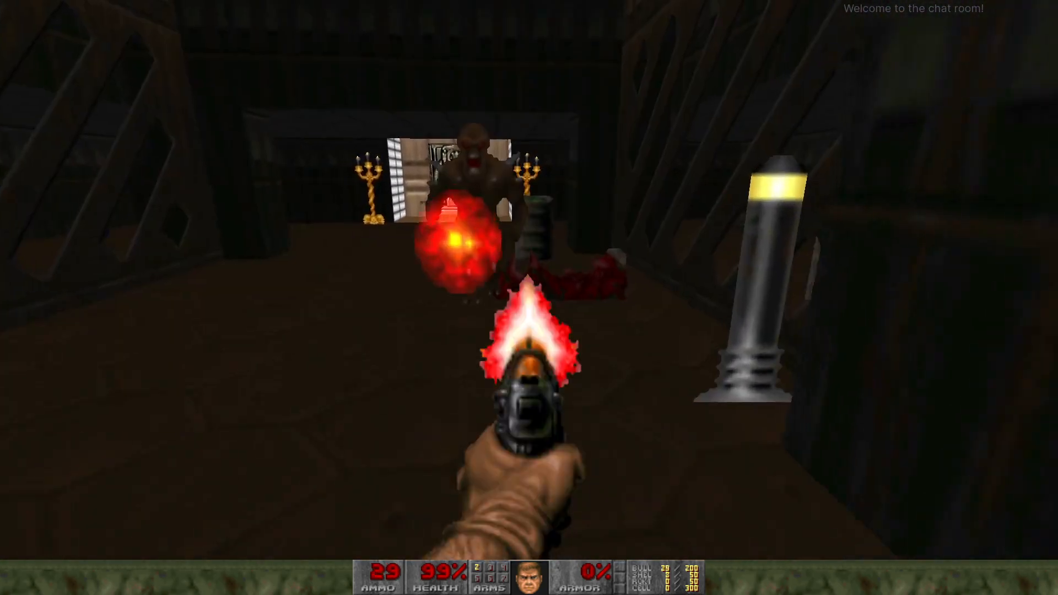
key(w)
key(ctrl)
key(w)
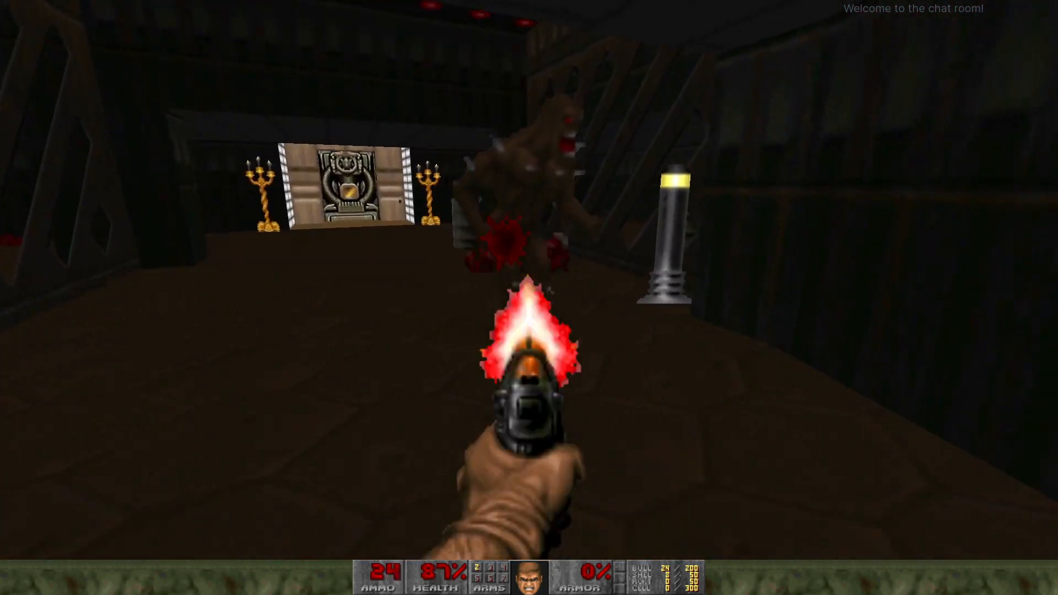
key(s)
- Return through the door to the nukage room and collect the box of shotgun shells and the shotgun in the secret area
key(space)
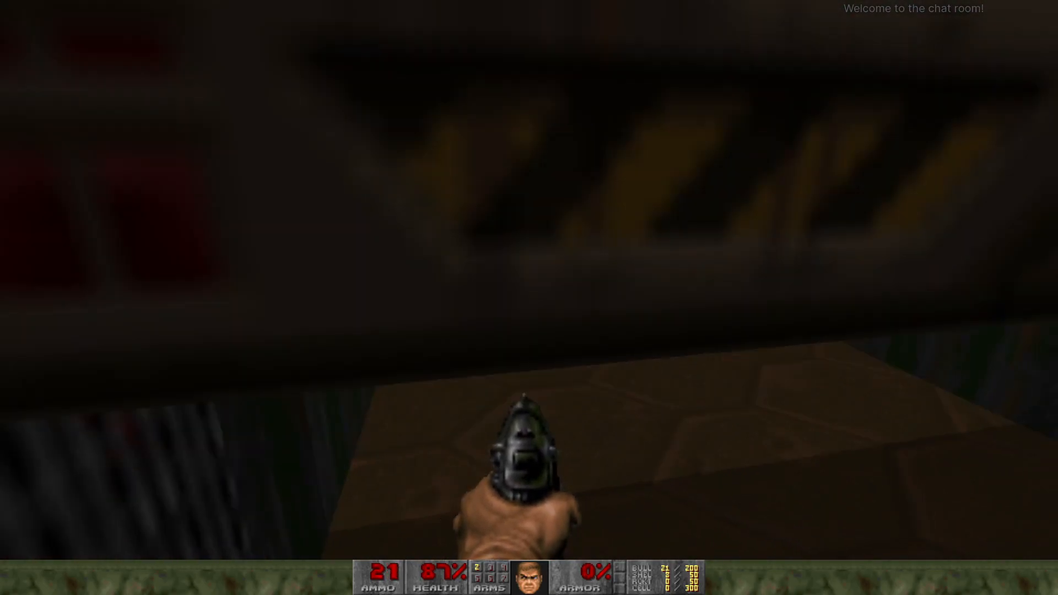
key(w)
key(w)
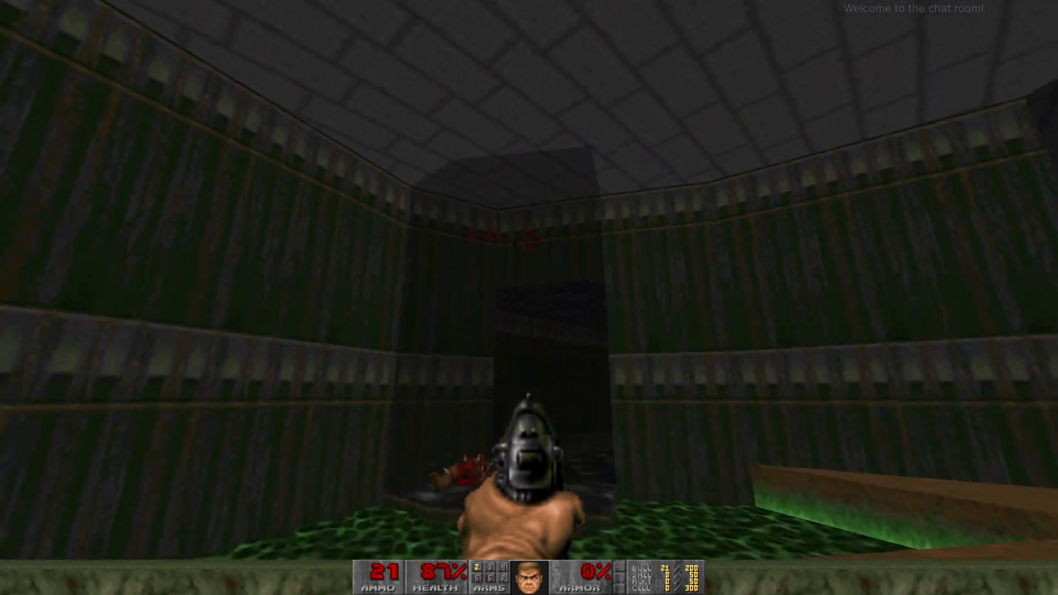
key(w)
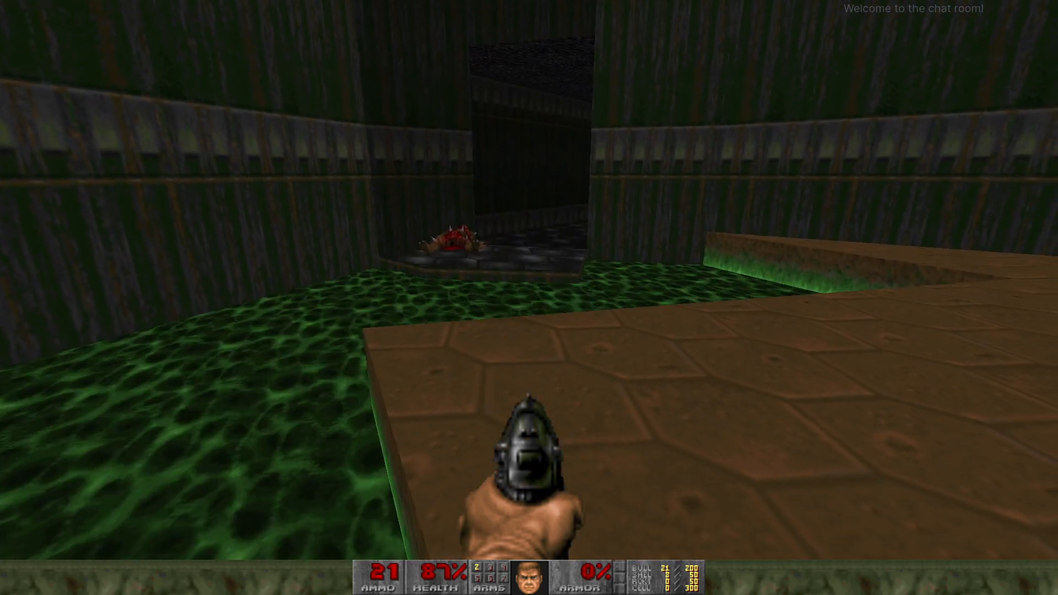
key(w)
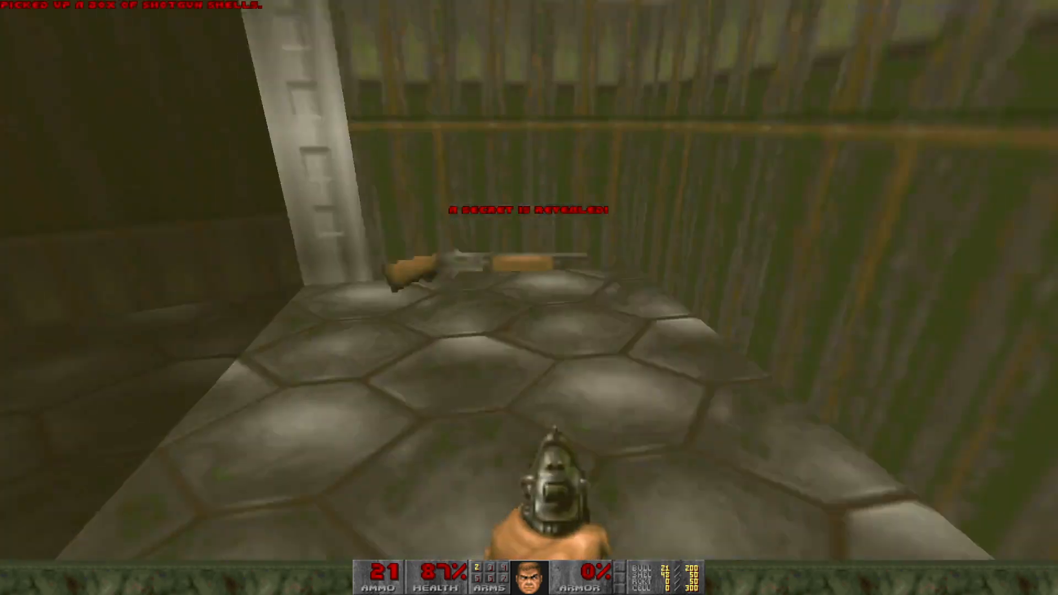
key(w)
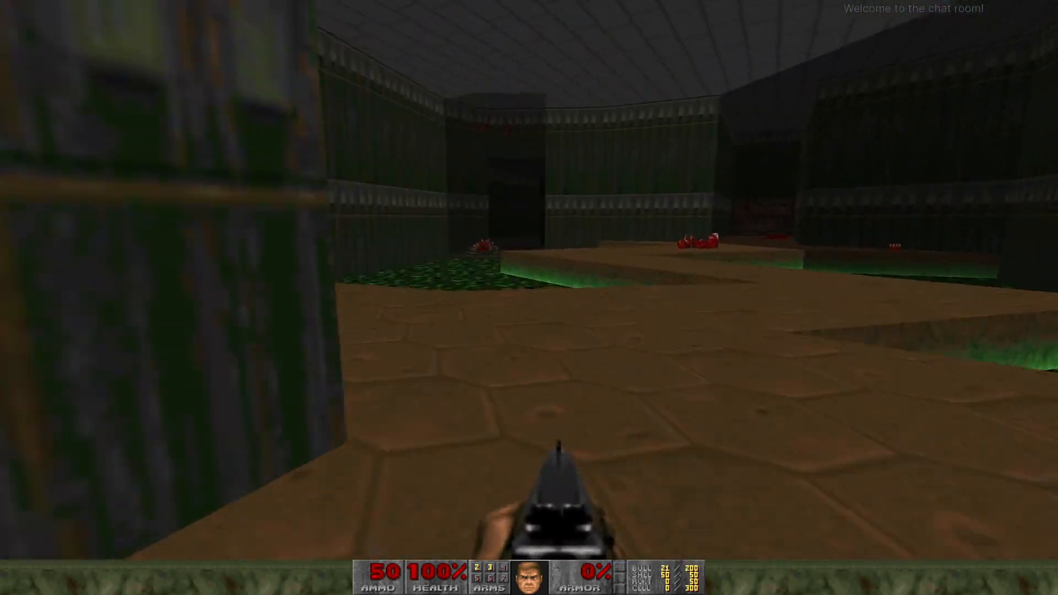
- Cross the nukage room to the lowered ledge and follow the secret passage, collecting its armor bonuses
key(w)
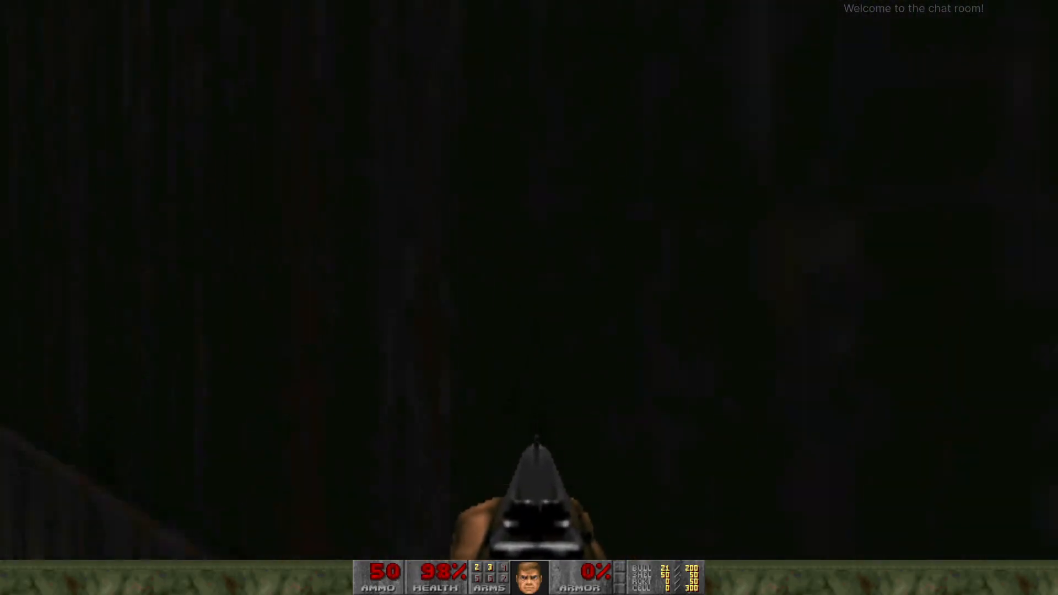
key(Left)
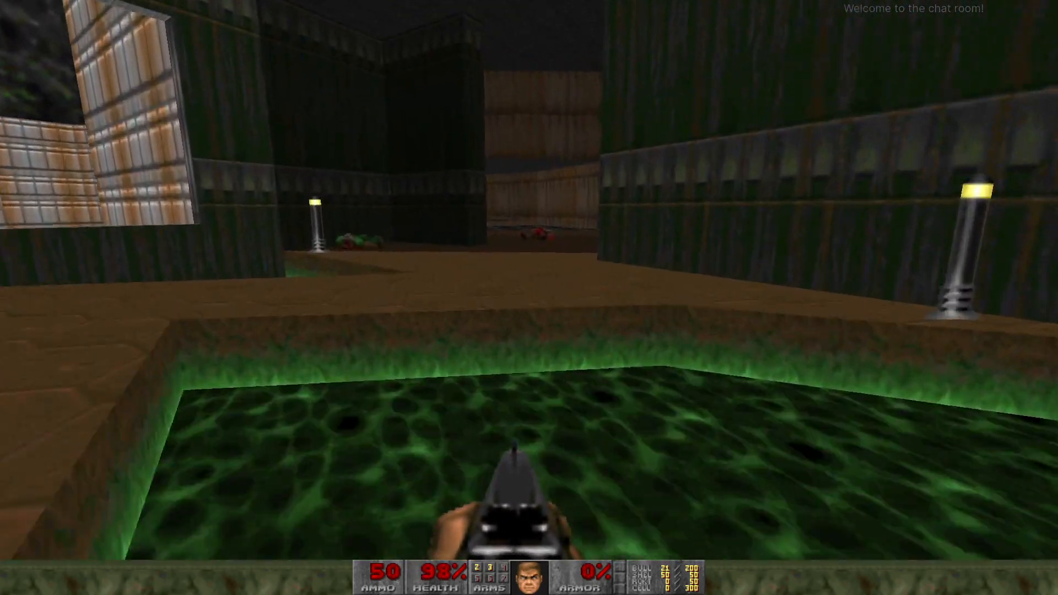
key(w)
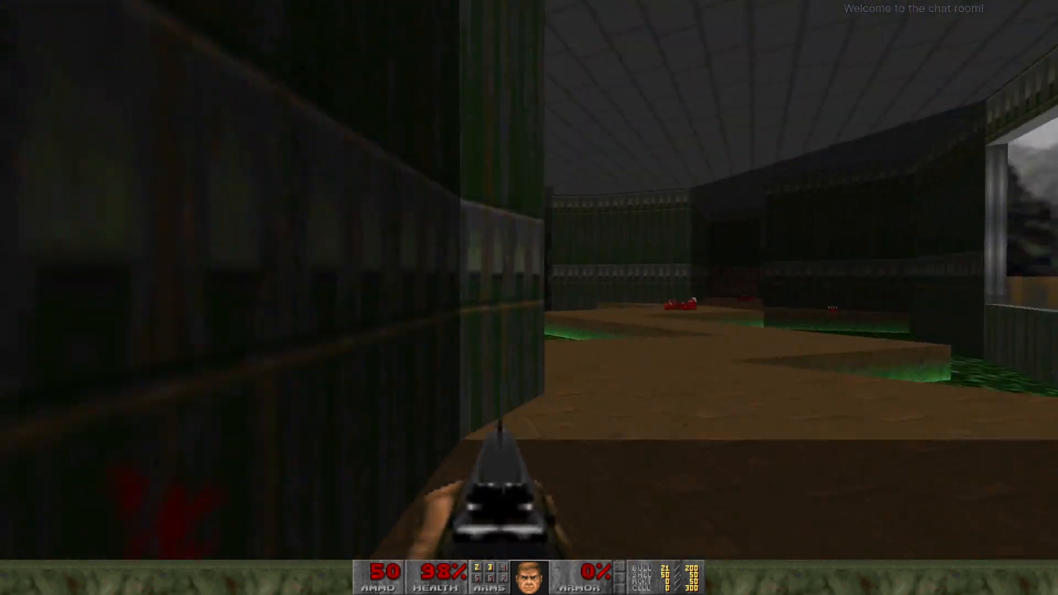
key(w)
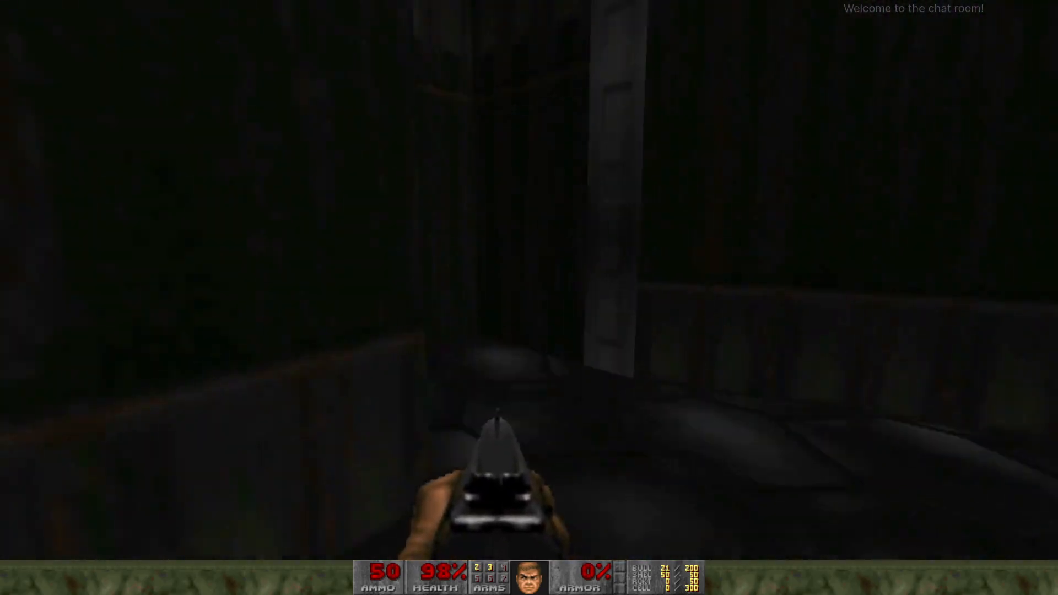
key(w)
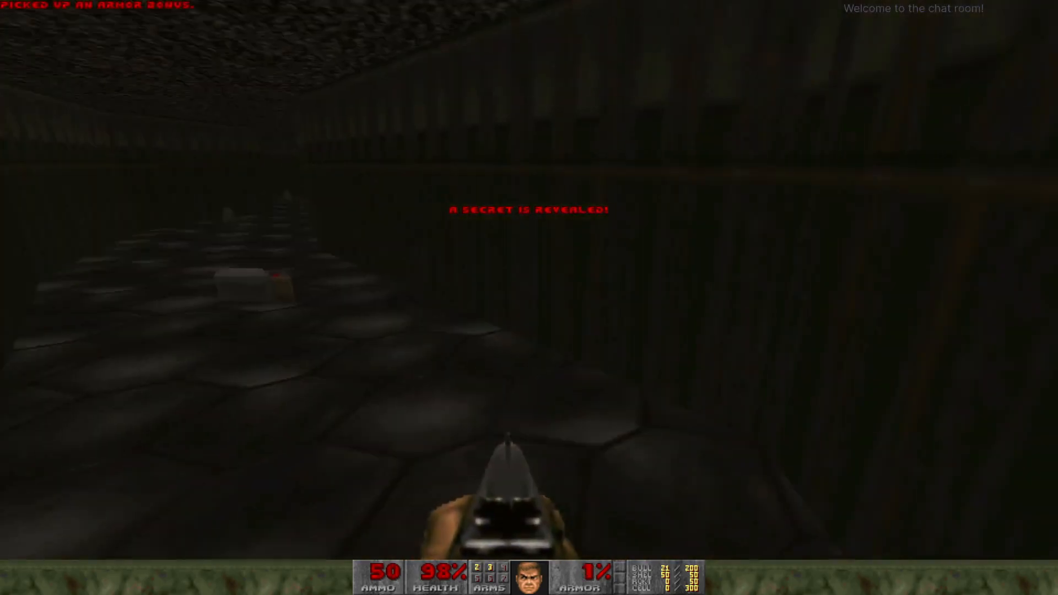
key(w)
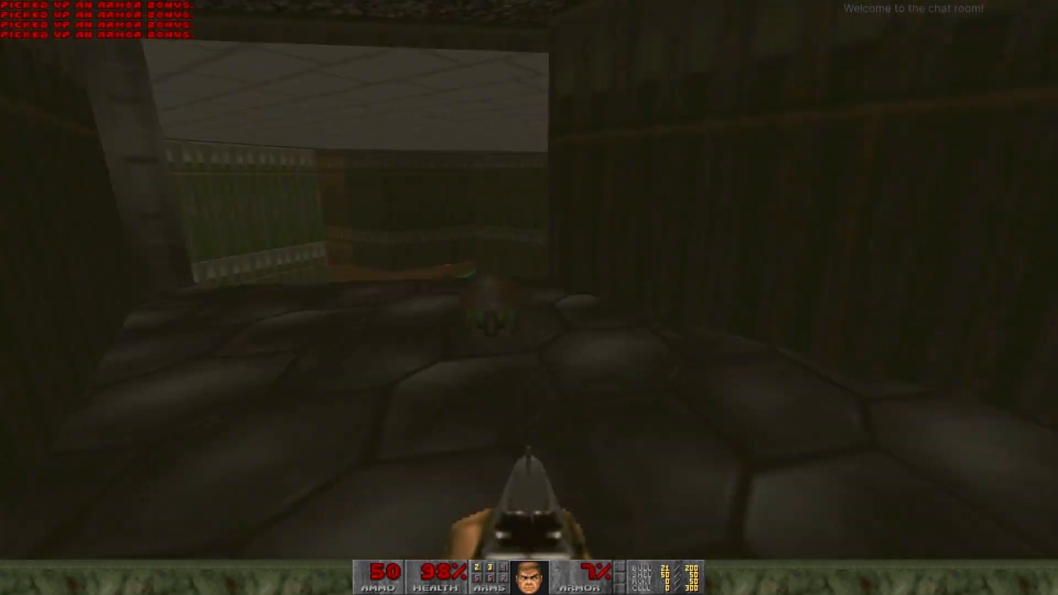
key(w)
- Pause DOOM, switch to the Portal 2 puzzle editor, and examine the test chamber around the corner piston platform
key(Escape)
key(alt+Tab)
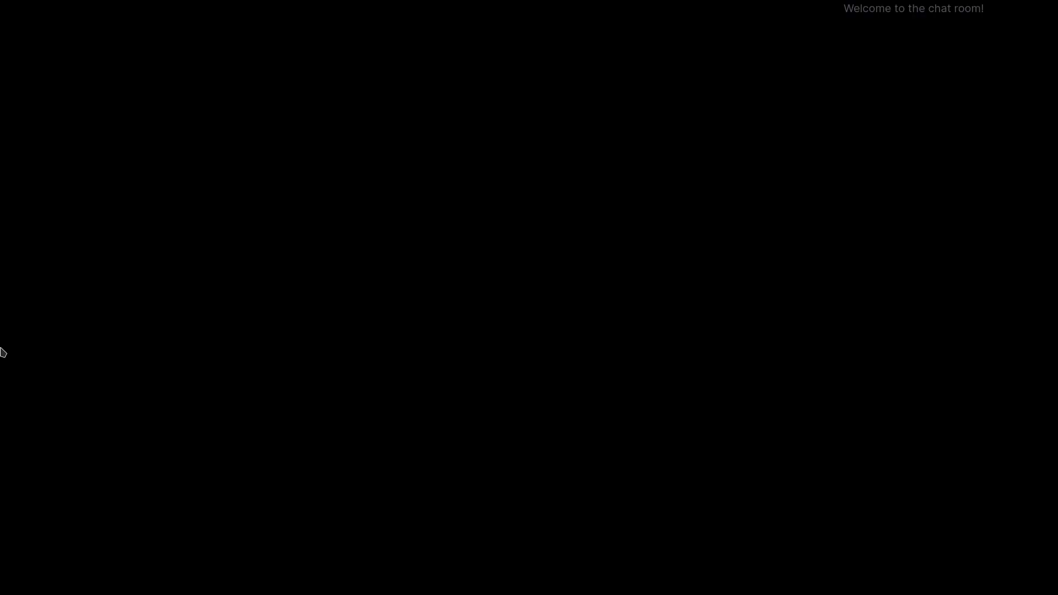
right_drag(722, 423, 672, 337)
scroll(672, 337, up, 5)
scroll(655, 325, down, 5)
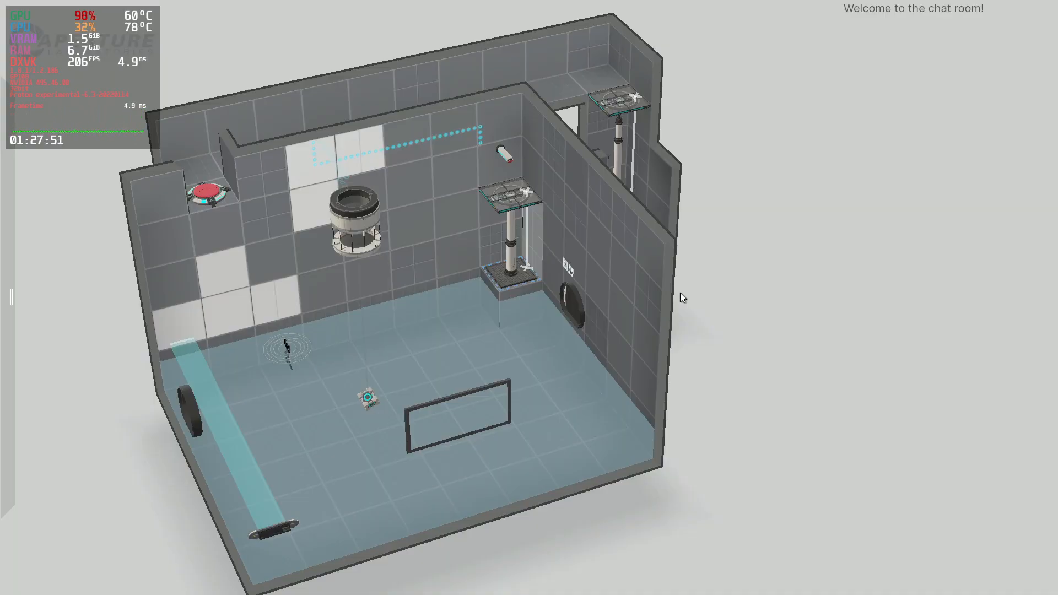
mouse_move(681, 298)
right_down()
mouse_move(541, 268)
mouse_move(561, 228)
mouse_move(303, 239)
mouse_move(474, 257)
mouse_move(577, 214)
mouse_move(621, 343)
right_up()
scroll(581, 247, up, 5)
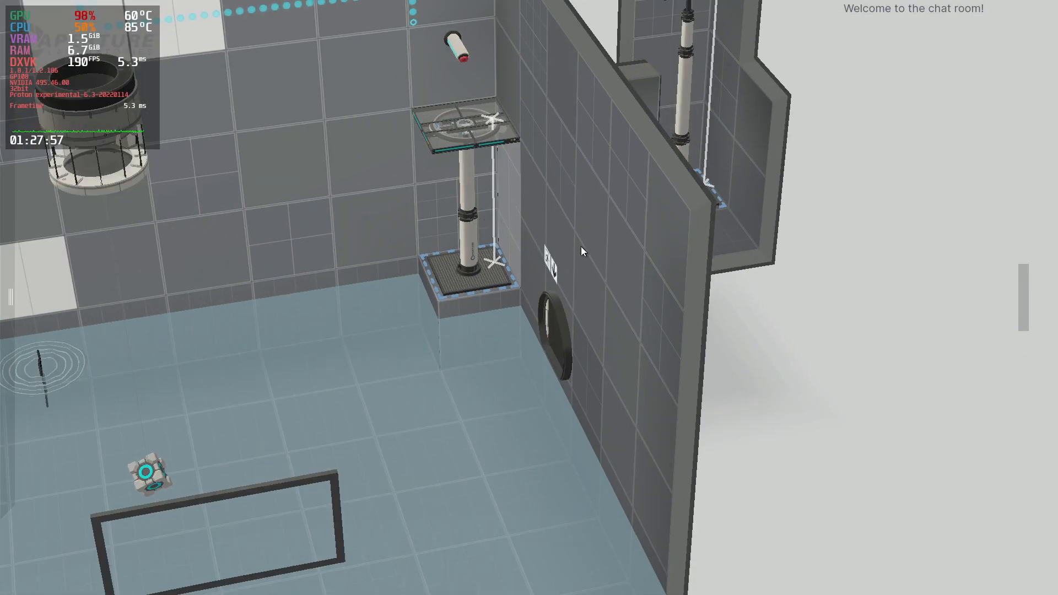
- Select the corner piston platform and the one in the side shaft in turn to inspect their travel, and clear the selection
click(462, 128)
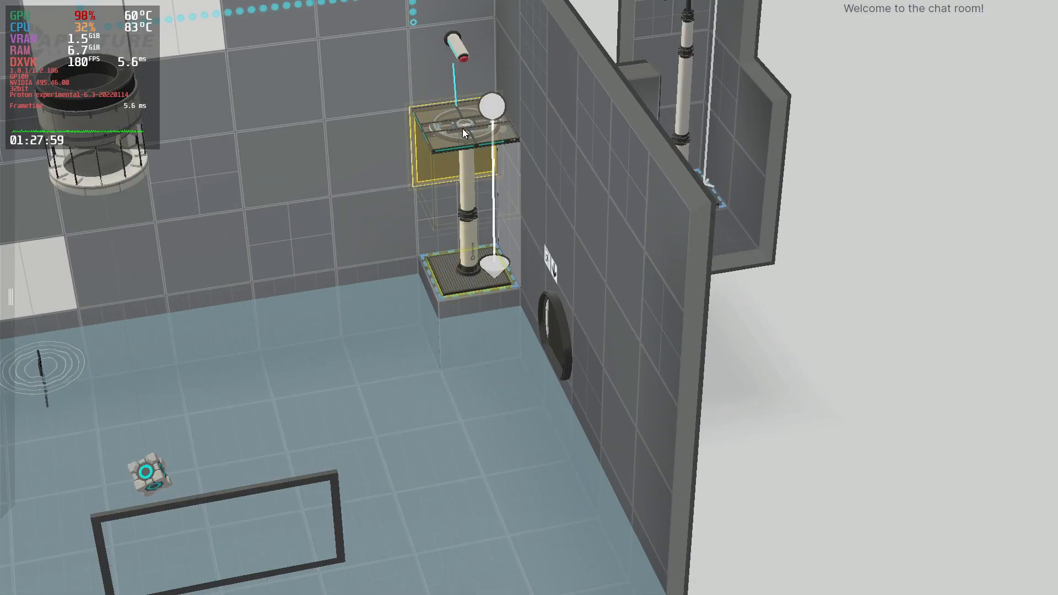
right_drag(727, 163, 535, 112)
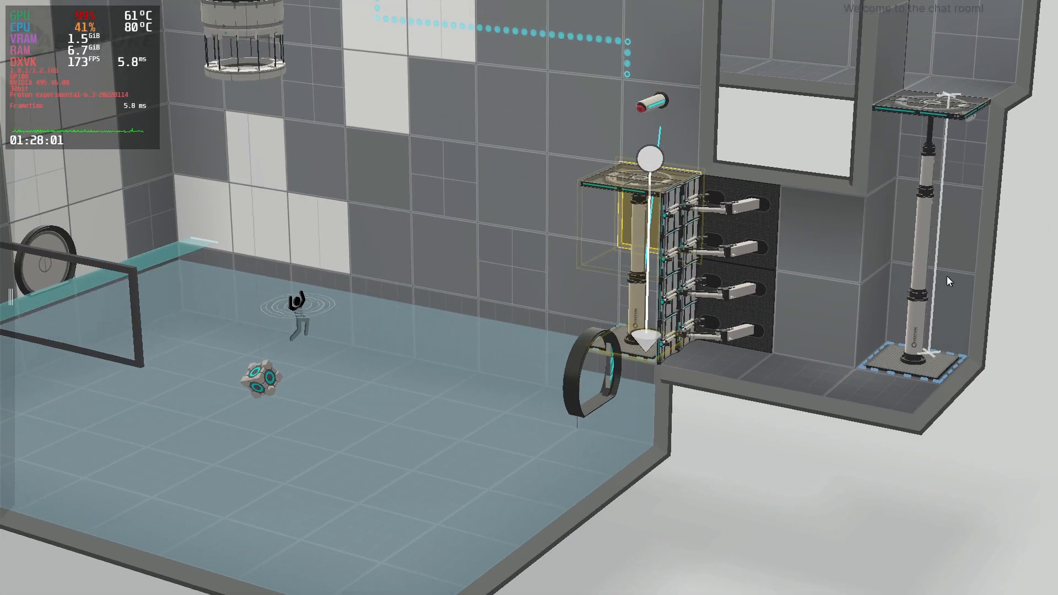
click(915, 298)
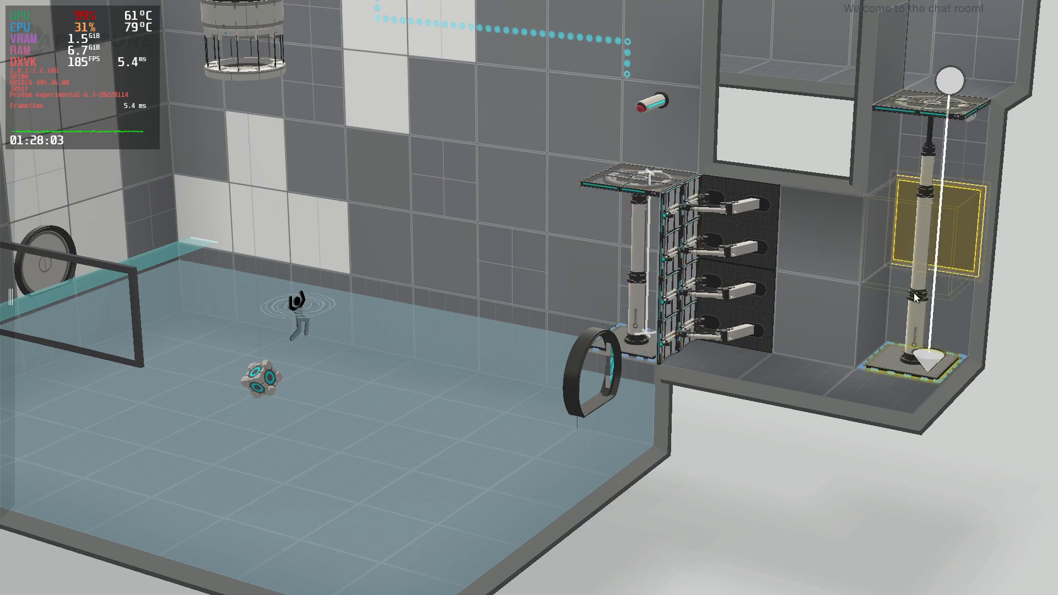
click(871, 462)
right_drag(743, 381, 847, 353)
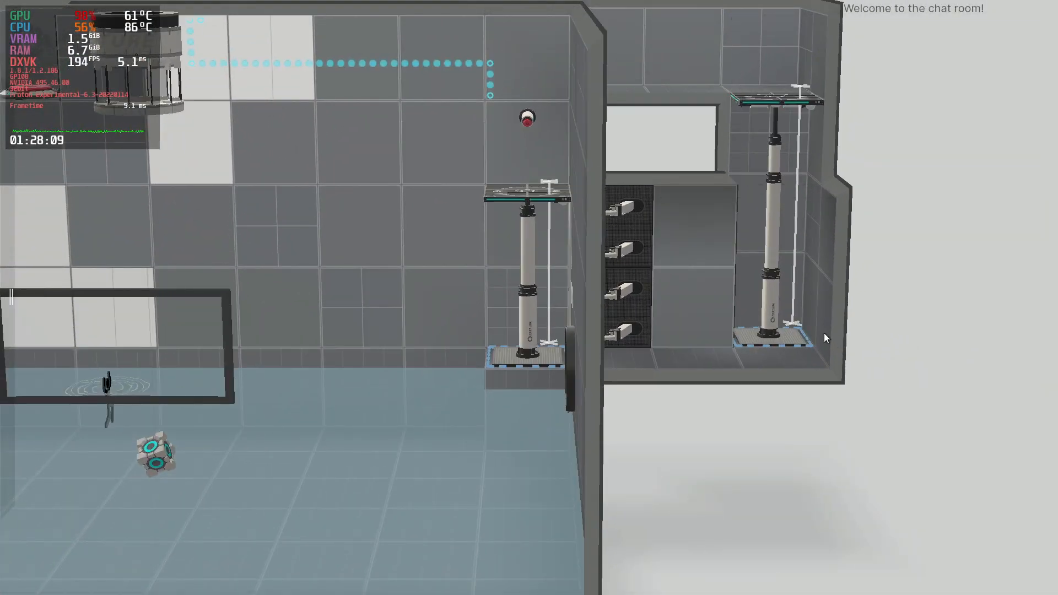
right_drag(771, 337, 566, 485)
- Examine the whole chamber from several sides, then inspect the piston platform beneath the laser emitter and deselect it
scroll(566, 486, down, 6)
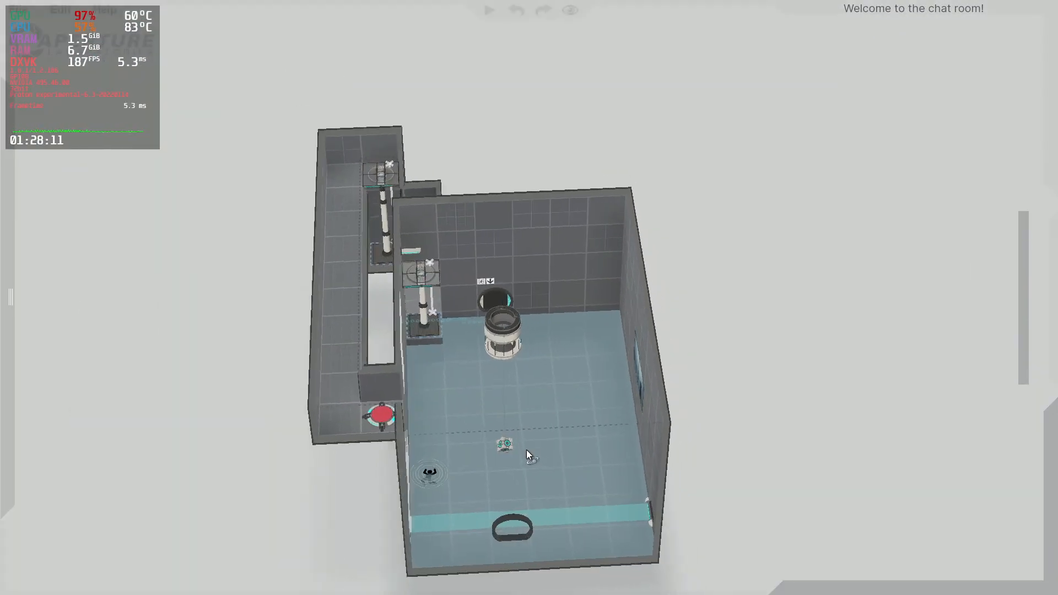
right_drag(527, 450, 835, 409)
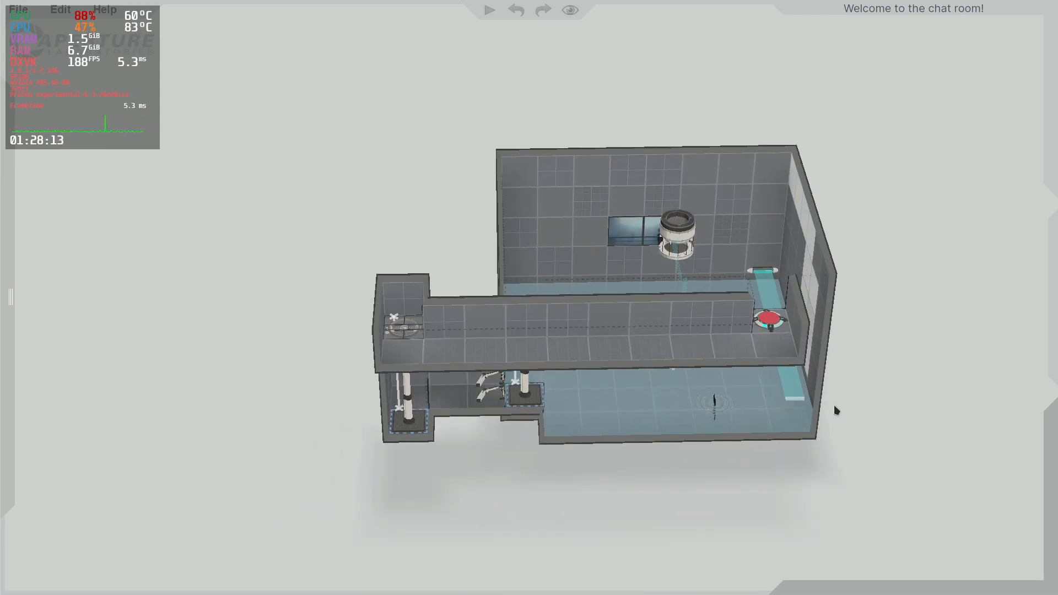
right_drag(677, 449, 199, 408)
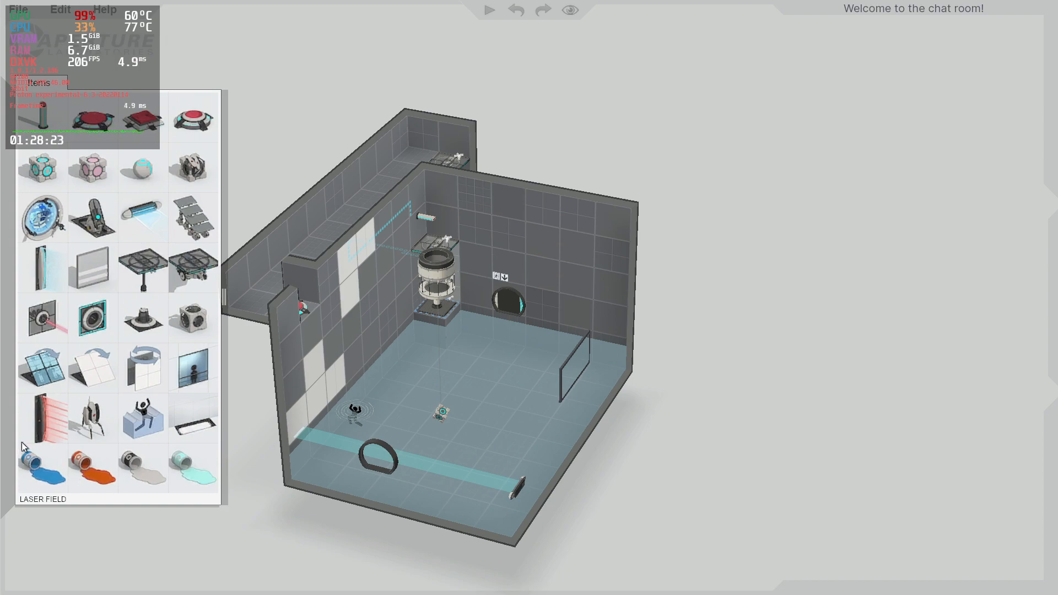
right_drag(525, 442, 375, 378)
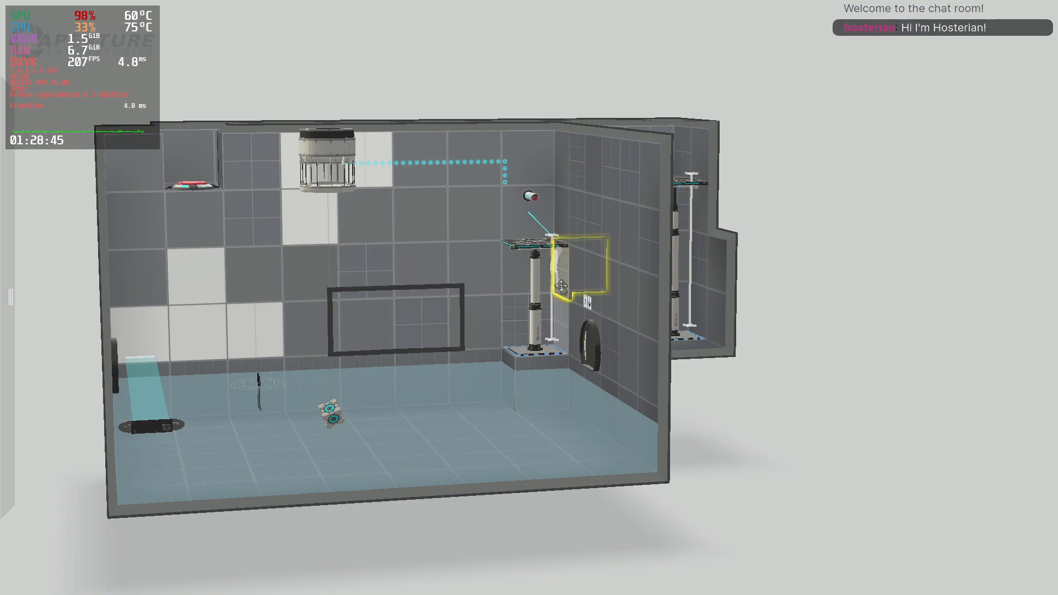
click(532, 245)
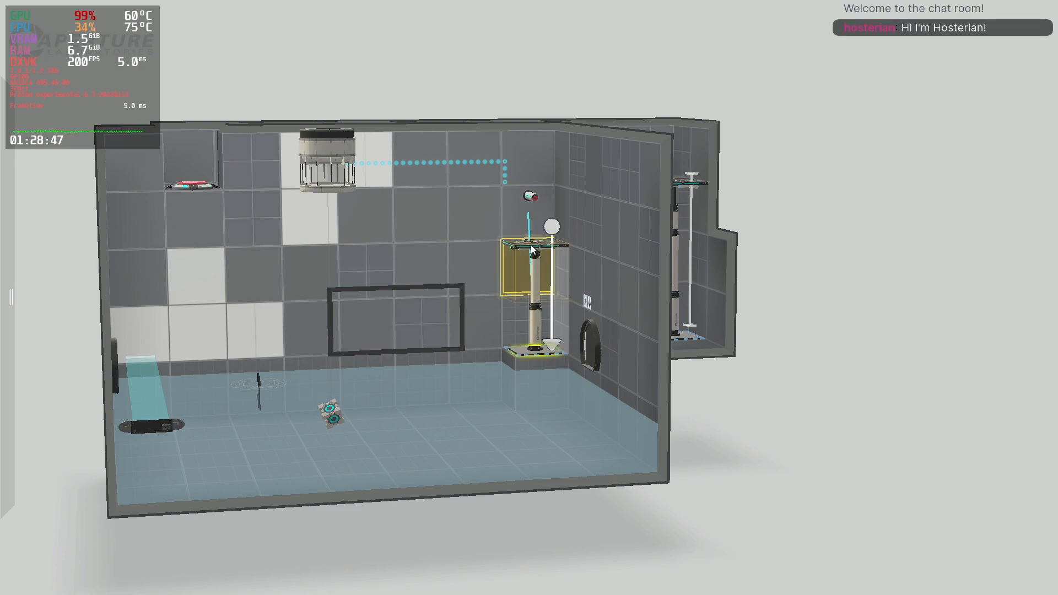
click(858, 416)
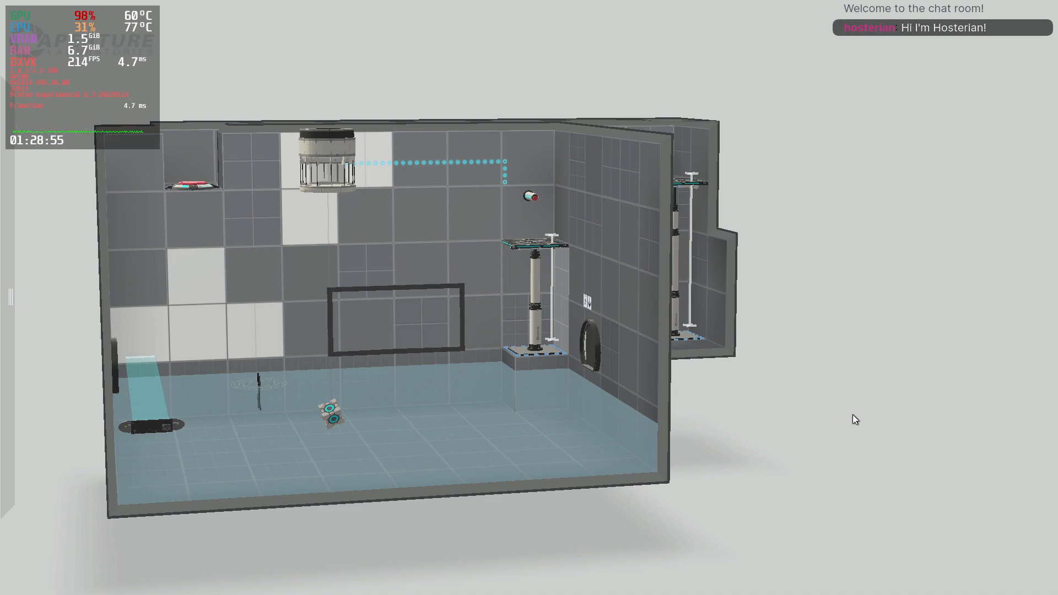
- Widen the lower part of the side piston shaft by one block toward the exit door
right_drag(648, 434, 722, 579)
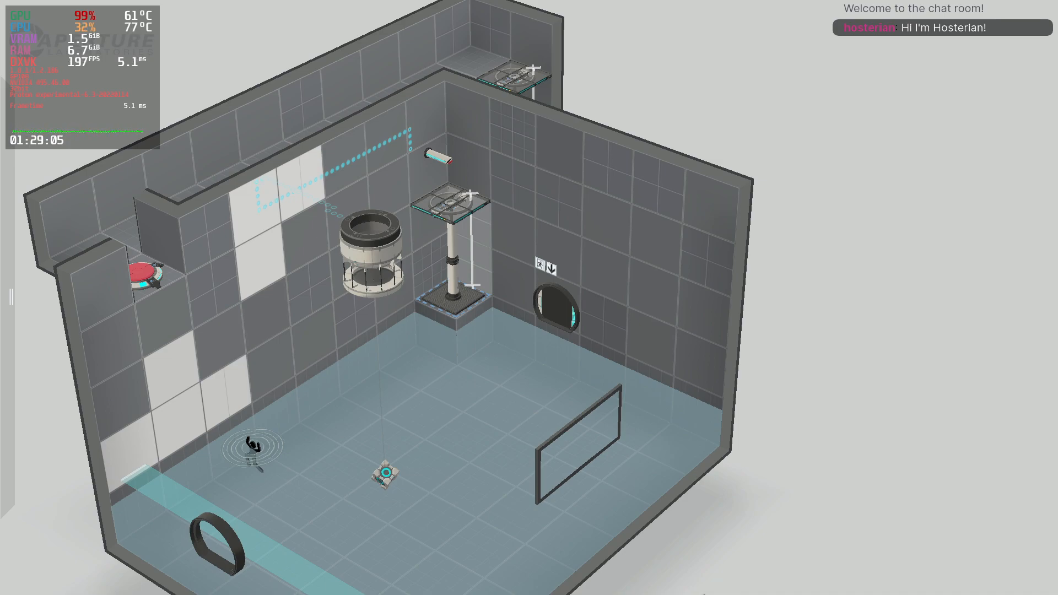
right_drag(704, 594, 666, 458)
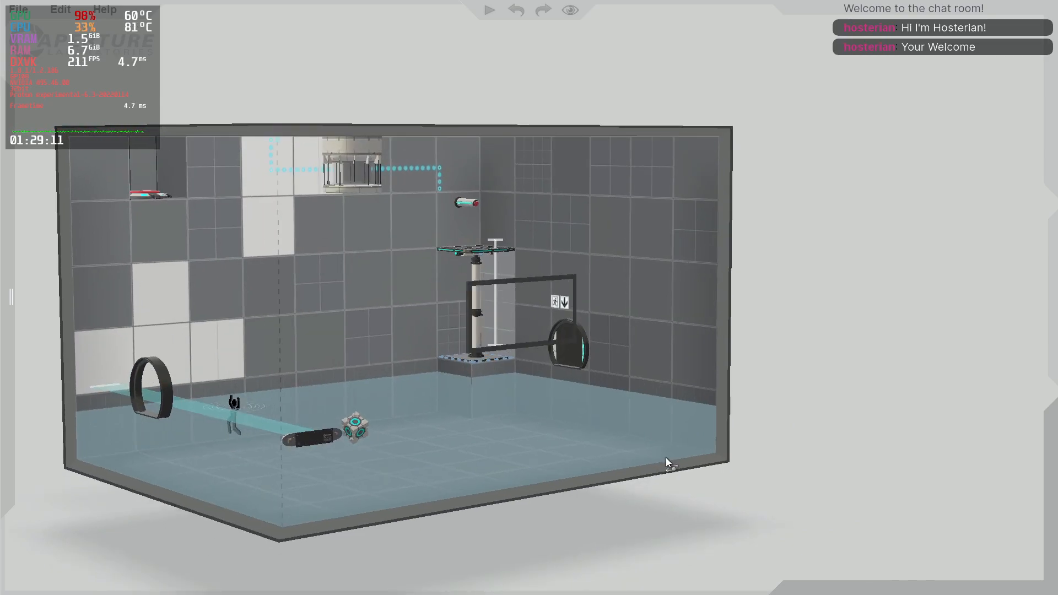
right_drag(666, 457, 137, 487)
right_drag(430, 469, 573, 495)
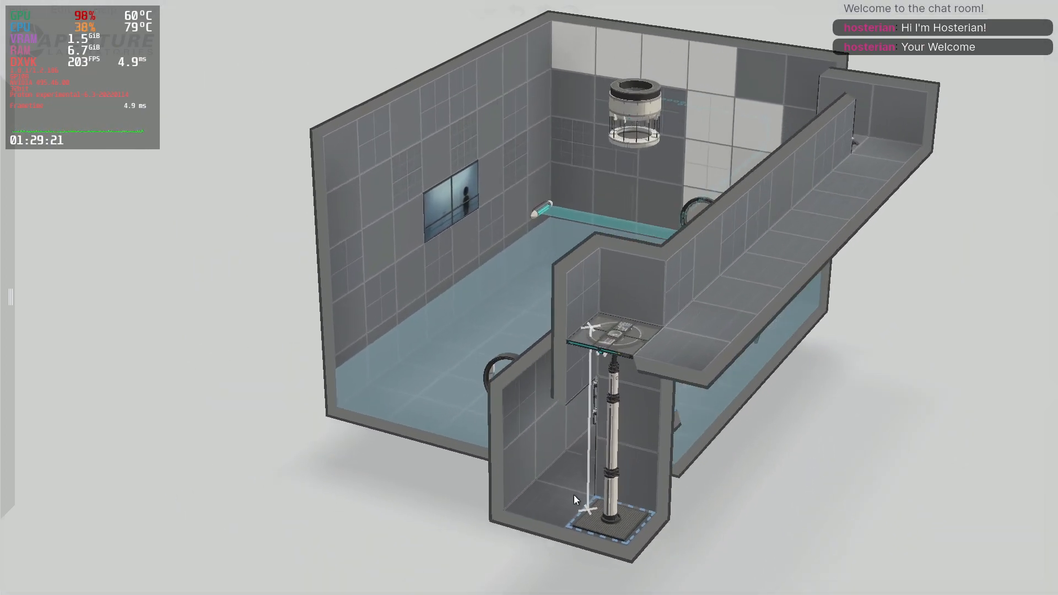
drag(535, 428, 499, 410)
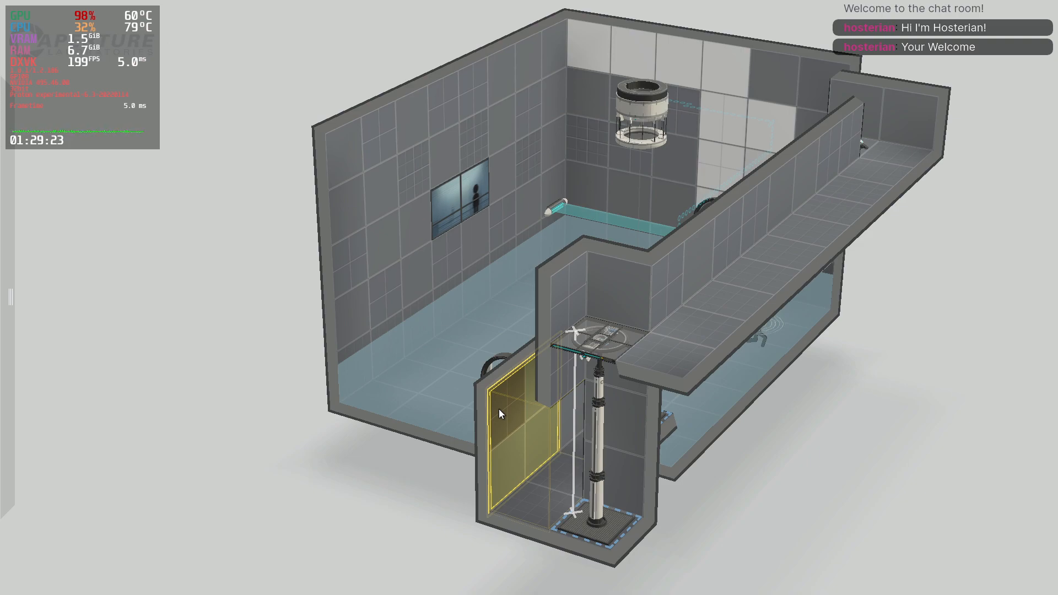
key(plus)
right_drag(453, 464, 555, 544)
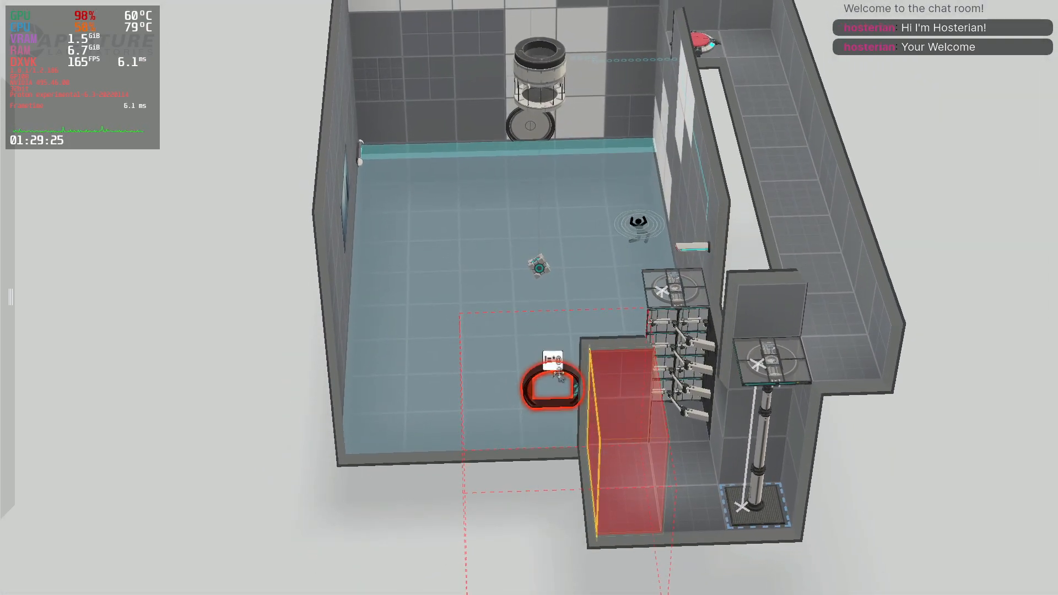
- Move the exit door along its wall to the side away from the widened shaft
drag(554, 375, 432, 437)
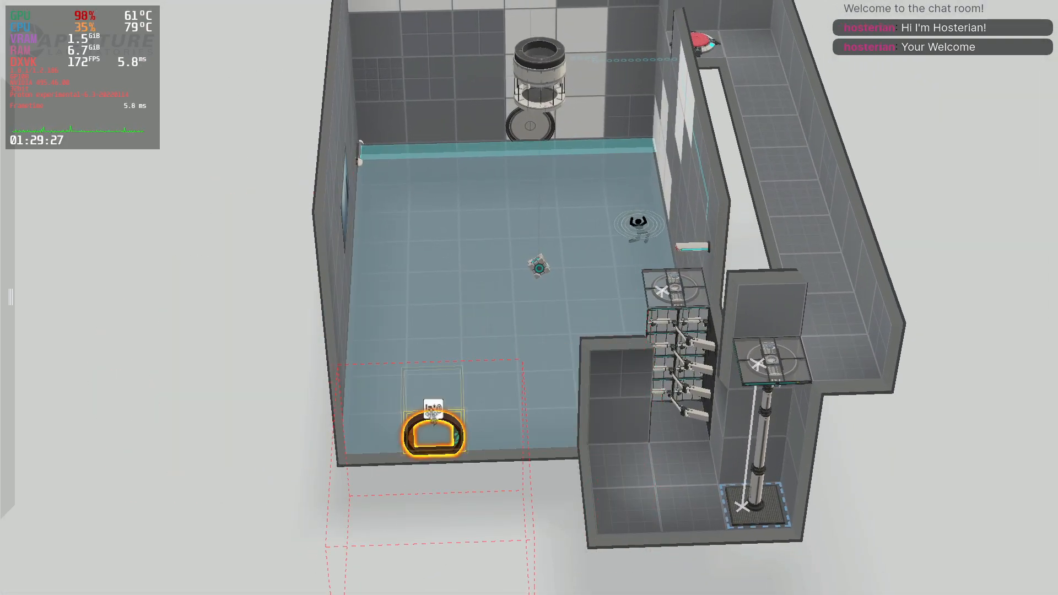
right_drag(432, 437, 8, 364)
right_drag(308, 521, 592, 472)
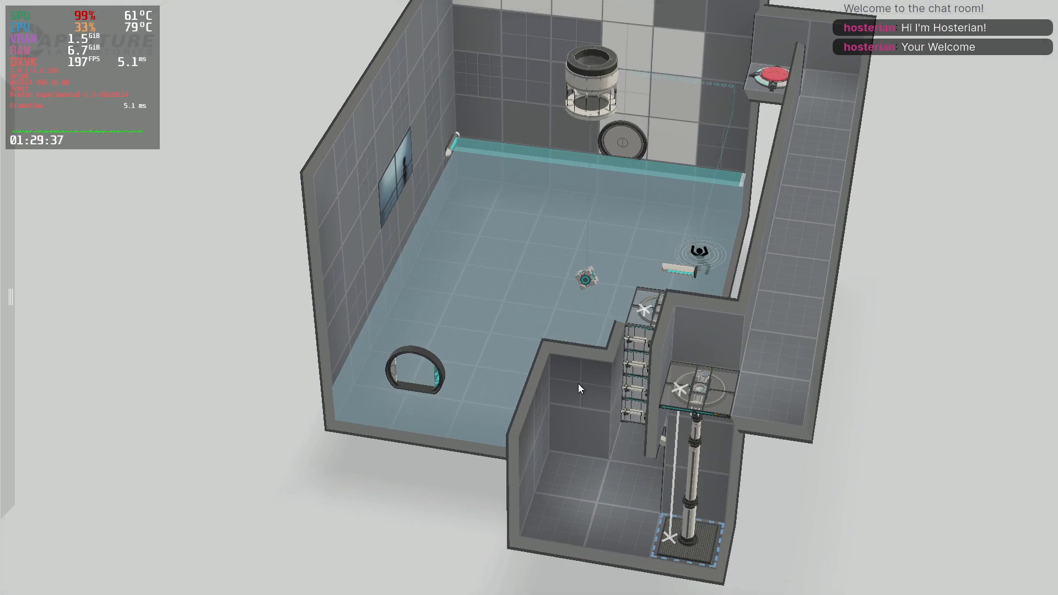
right_drag(636, 262, 777, 232)
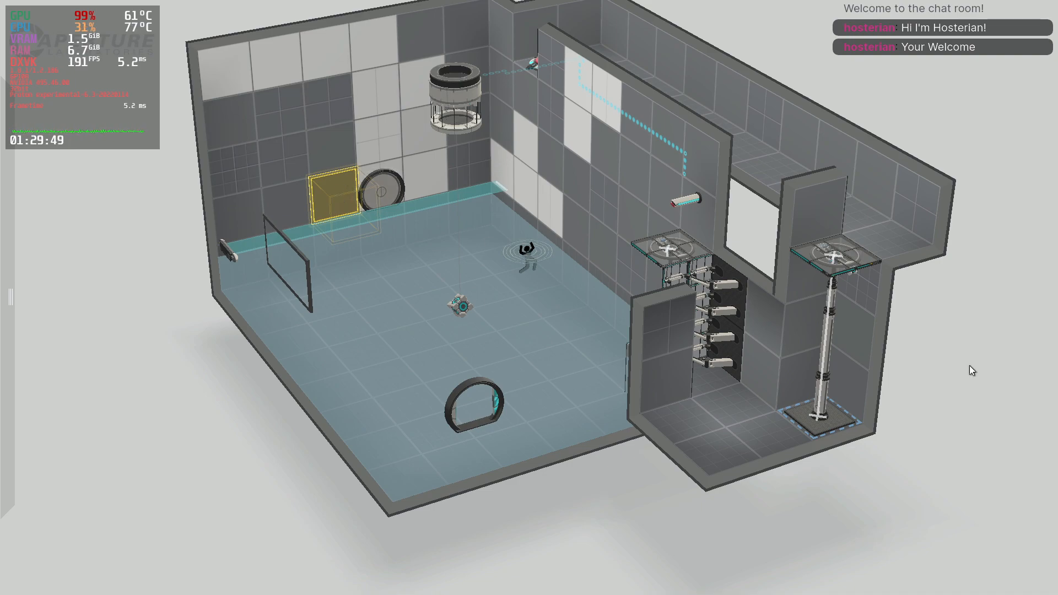
- Remove the floor button from the alcove at the far end of the raised side corridor
click(830, 260)
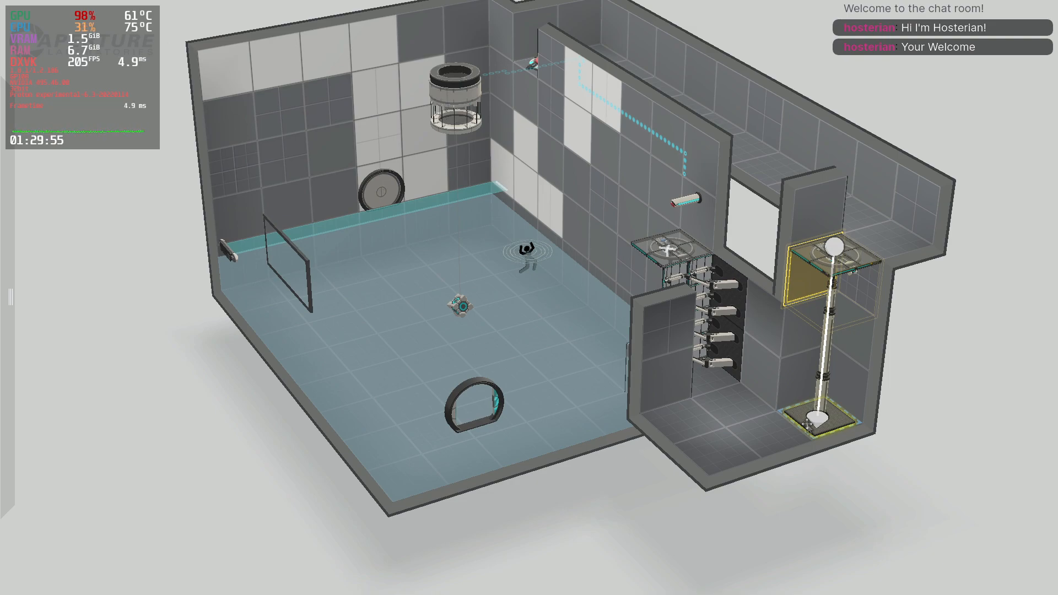
middle_drag(812, 305, 848, 130)
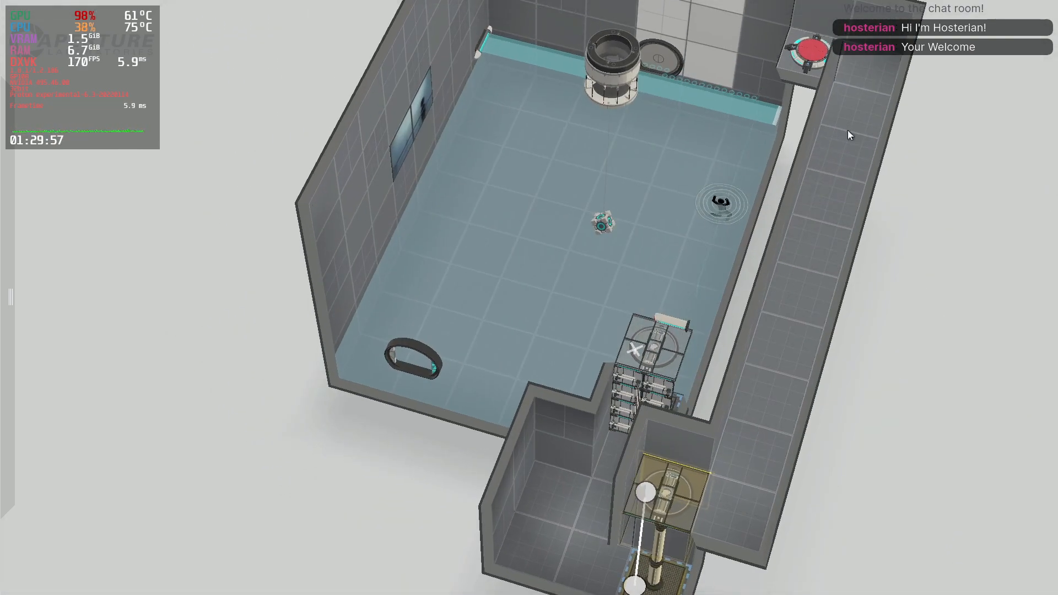
click(823, 41)
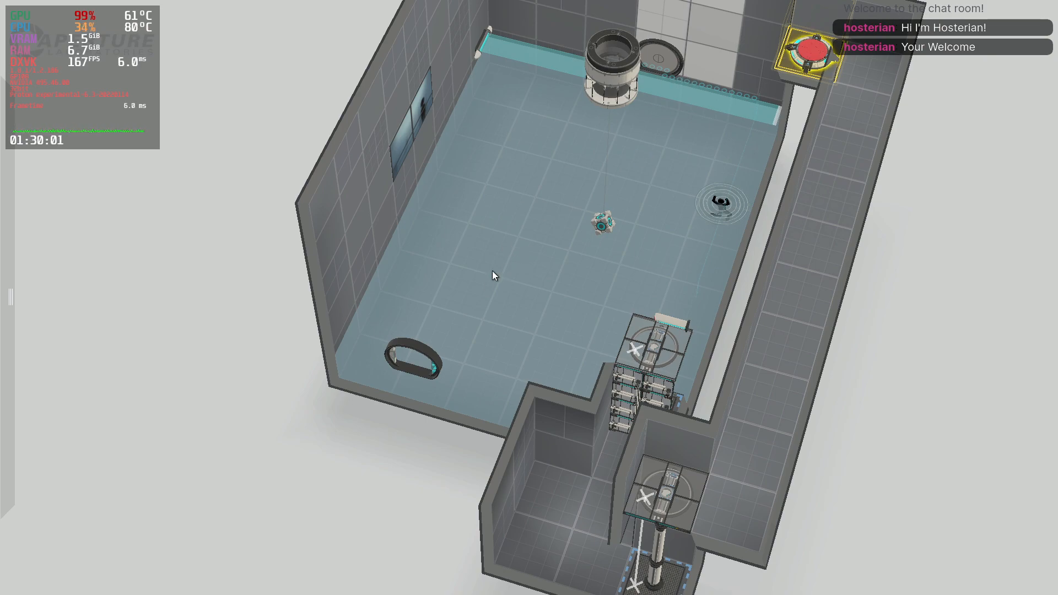
middle_drag(834, 83, 618, 111)
middle_drag(983, 379, 427, 421)
middle_drag(220, 342, 867, 386)
drag(865, 388, 742, 62)
scroll(742, 63, down, 5)
drag(622, 114, 699, 350)
click(596, 117)
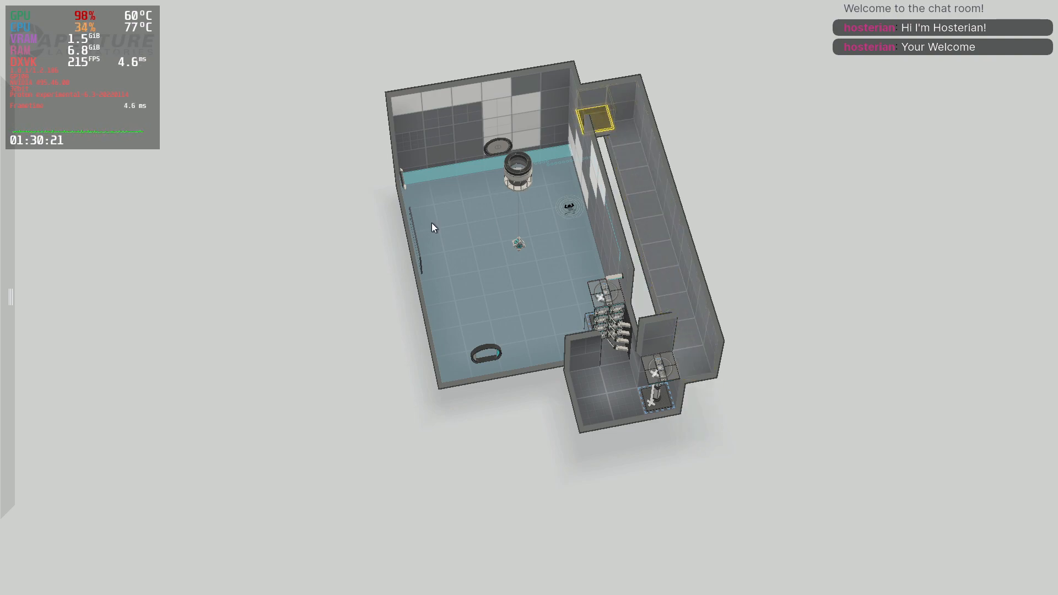
- Fill in the raised side corridor and carve an alcove into the second row of the white-tiled wall
key(minus)
middle_drag(431, 223, 565, 312)
key(plus)
key(plus)
drag(686, 362, 649, 132)
key(plus)
key(plus)
middle_drag(648, 166, 540, 237)
middle_drag(606, 376, 361, 220)
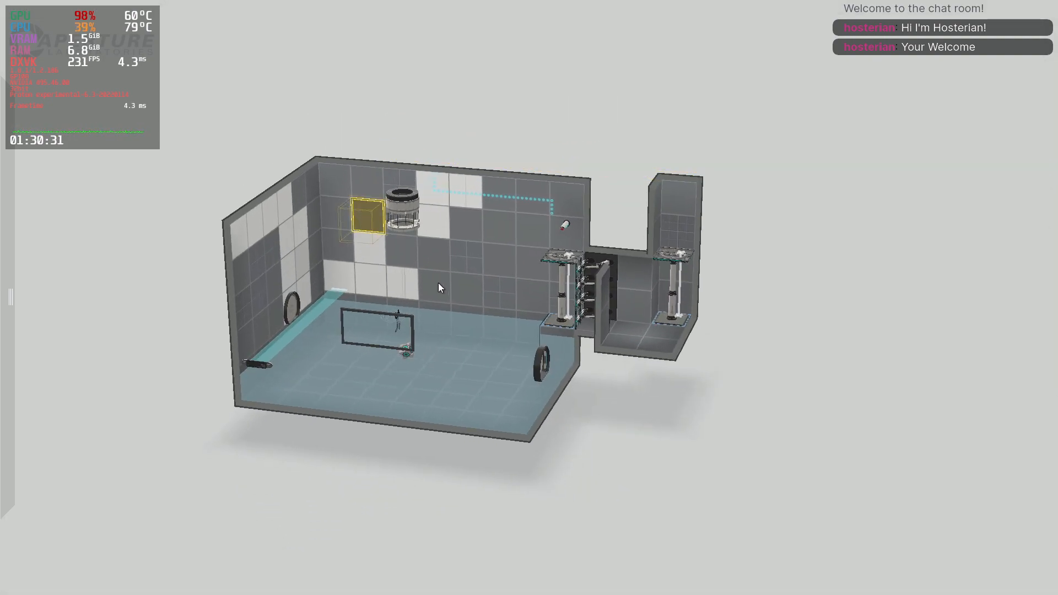
key(minus)
middle_drag(355, 269, 456, 331)
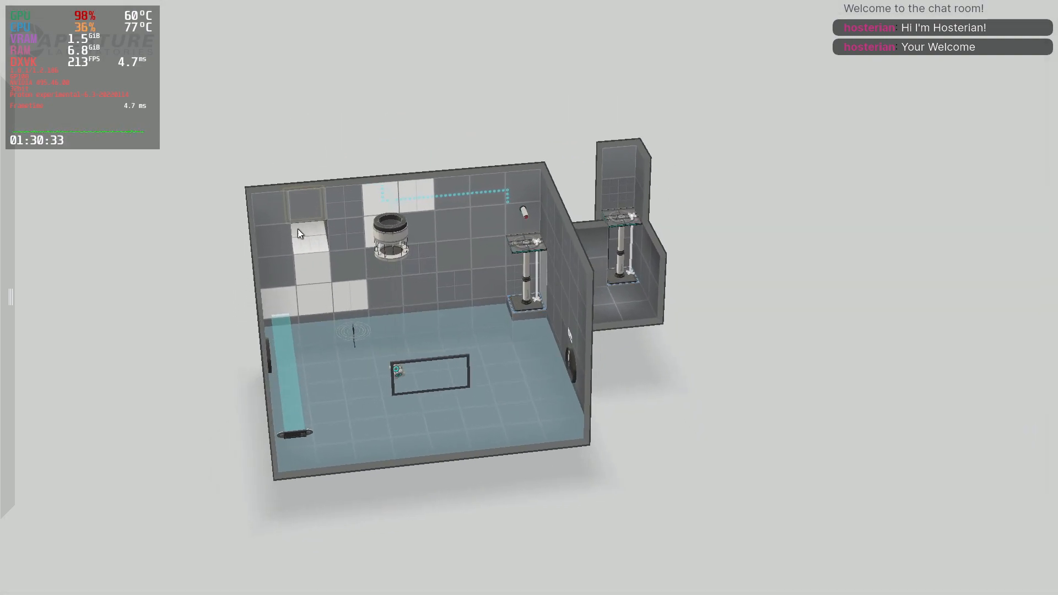
- Place a glass panel across the opening of the wall alcove and deselect it
mouse_move(97, 272)
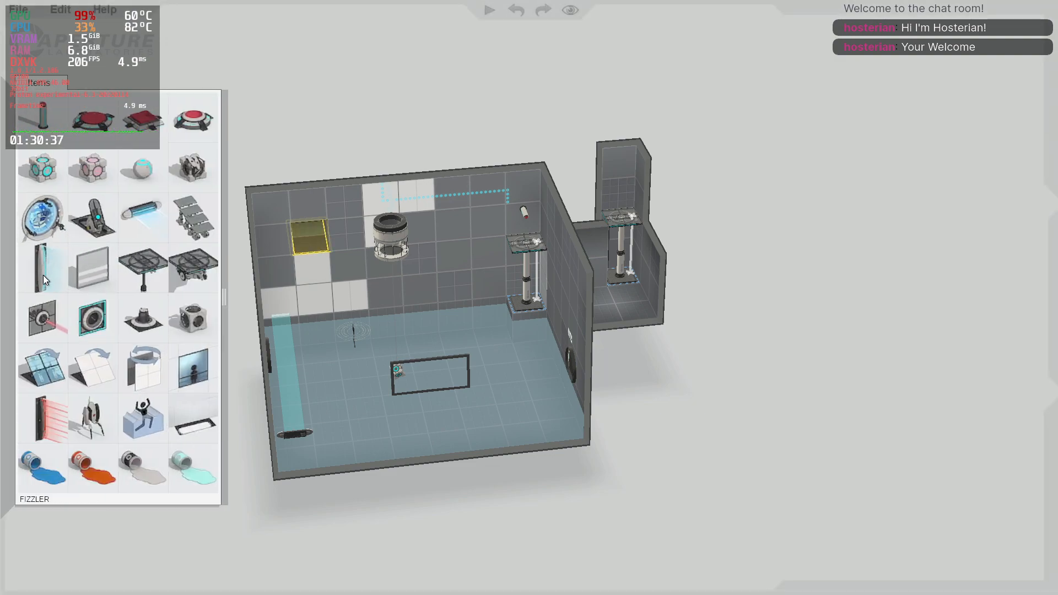
mouse_move(43, 276)
mouse_down()
mouse_move(53, 269)
mouse_move(52, 278)
mouse_up()
mouse_move(2, 301)
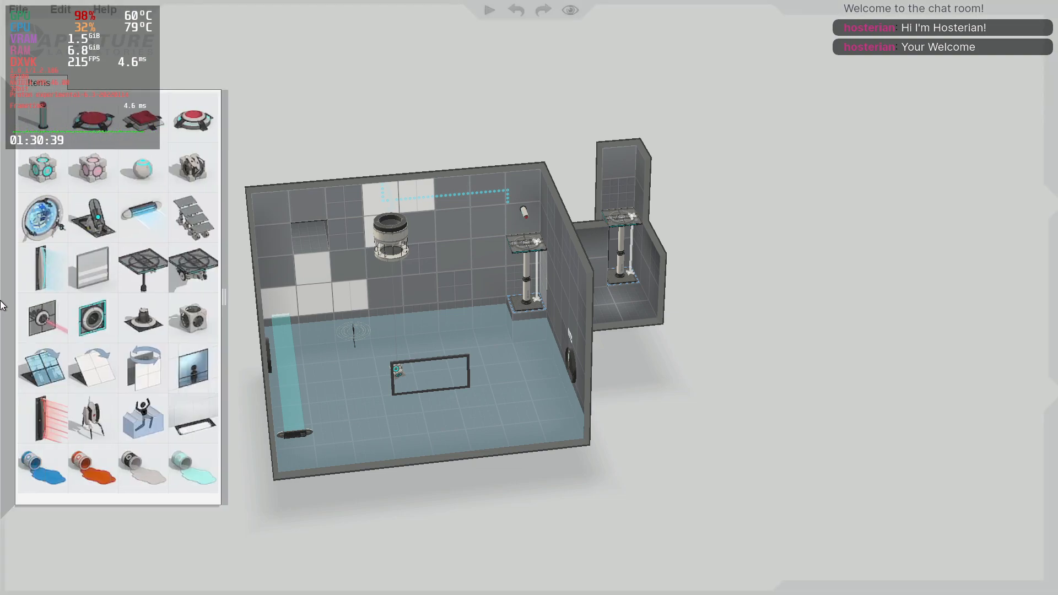
drag(97, 265, 341, 235)
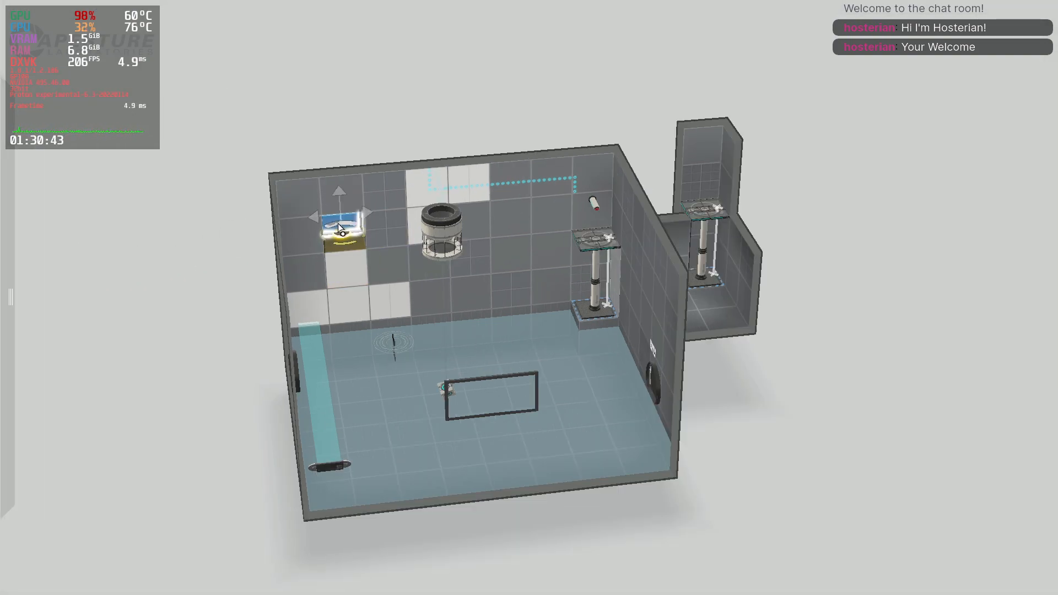
click(489, 109)
- Add a light strip inside the alcove and set it on the floor behind the glass panel
middle_drag(300, 328, 133, 303)
scroll(566, 270, up, 3)
mouse_move(11, 298)
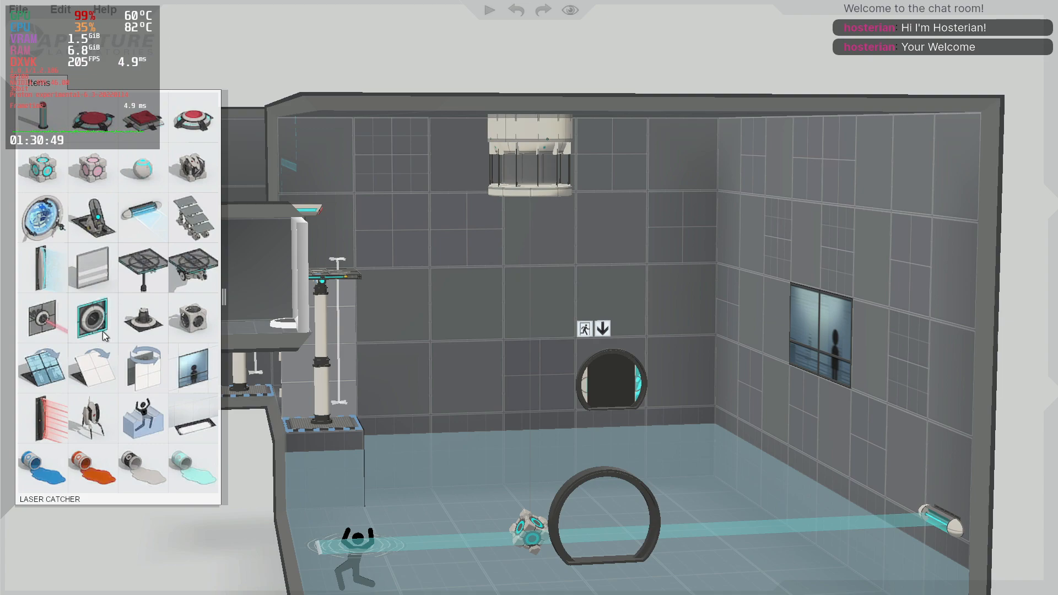
drag(286, 348, 233, 236)
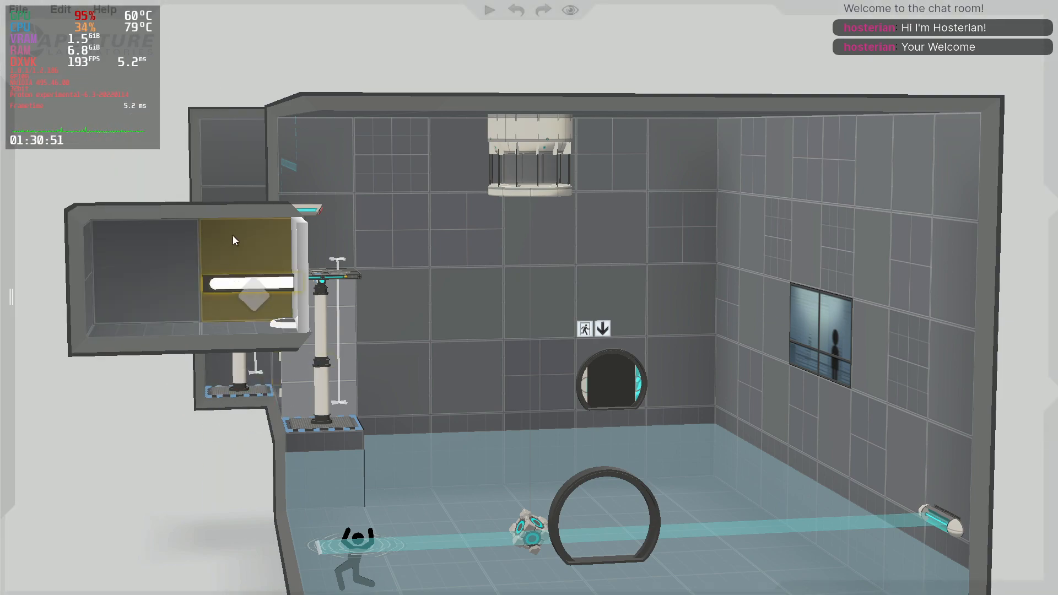
drag(235, 318, 223, 331)
middle_drag(222, 332, 395, 517)
mouse_move(396, 517)
mouse_down()
mouse_move(432, 538)
mouse_move(457, 486)
mouse_move(412, 496)
mouse_move(403, 510)
mouse_up()
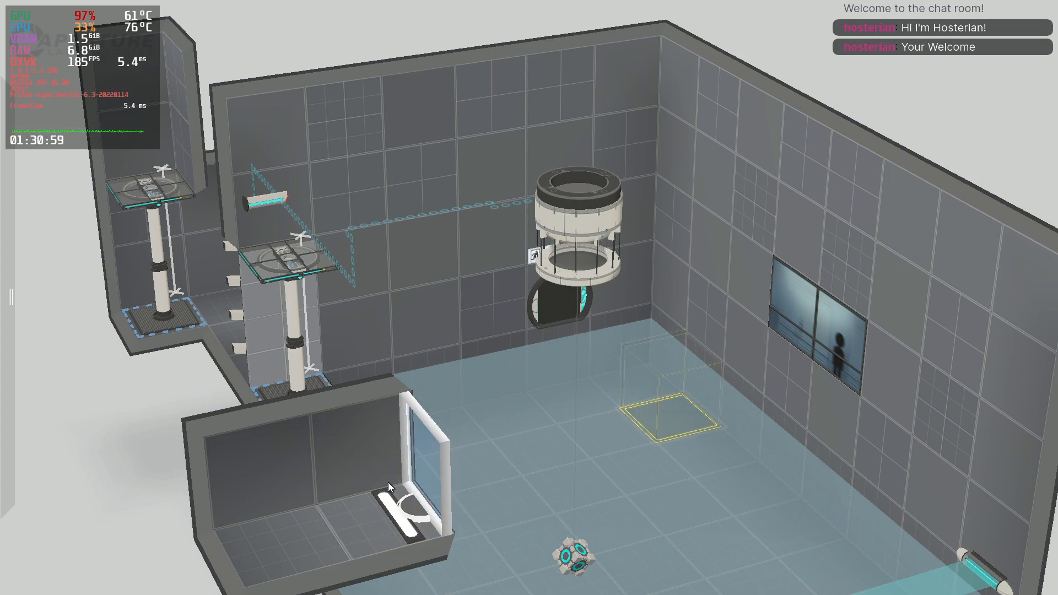
- Move the light strip onto the alcove's ceiling near the glass panel and deselect it
click(403, 505)
middle_drag(413, 523, 419, 328)
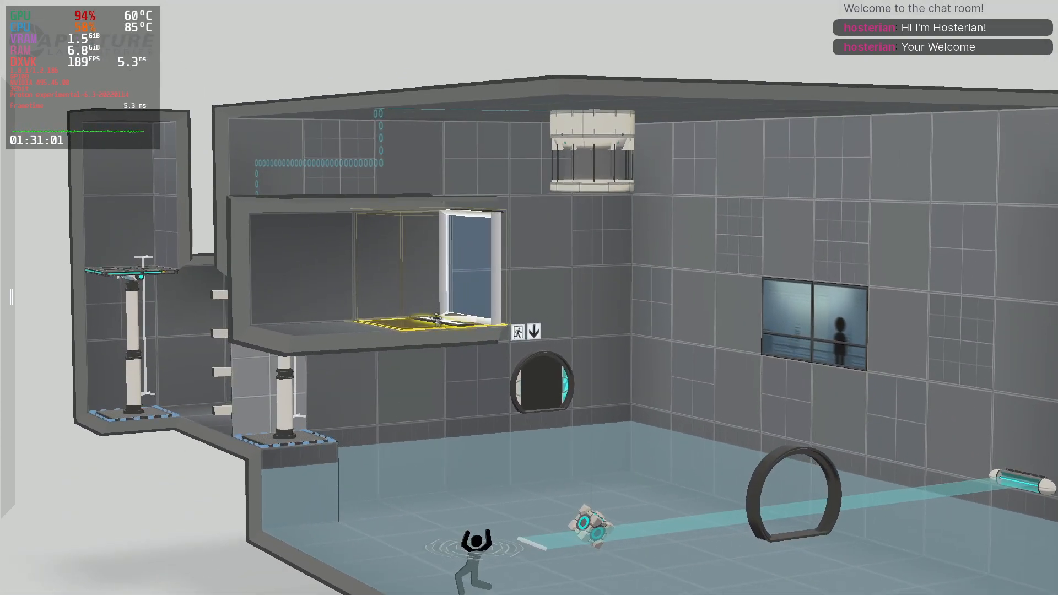
mouse_move(436, 318)
mouse_down()
mouse_move(436, 298)
mouse_move(435, 309)
mouse_up()
middle_drag(436, 318, 394, 338)
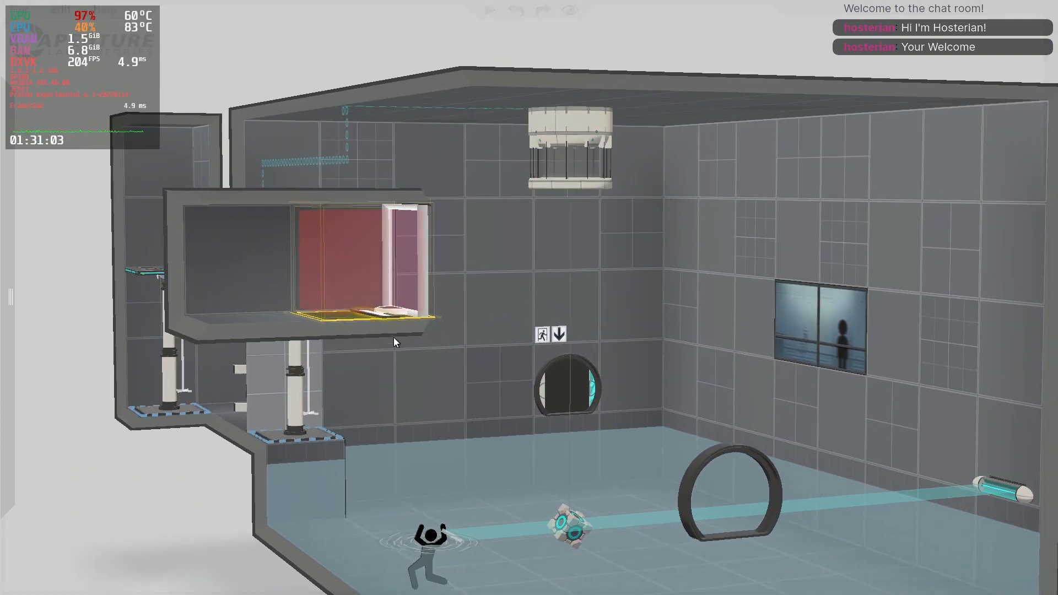
click(343, 278)
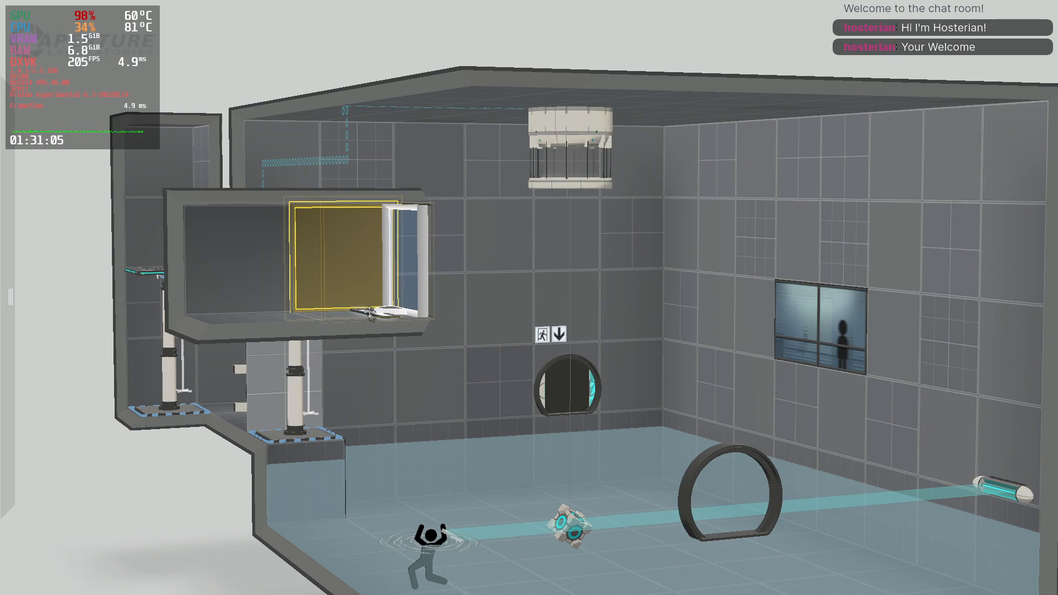
drag(370, 315, 358, 208)
middle_drag(357, 275, 388, 147)
drag(398, 145, 398, 92)
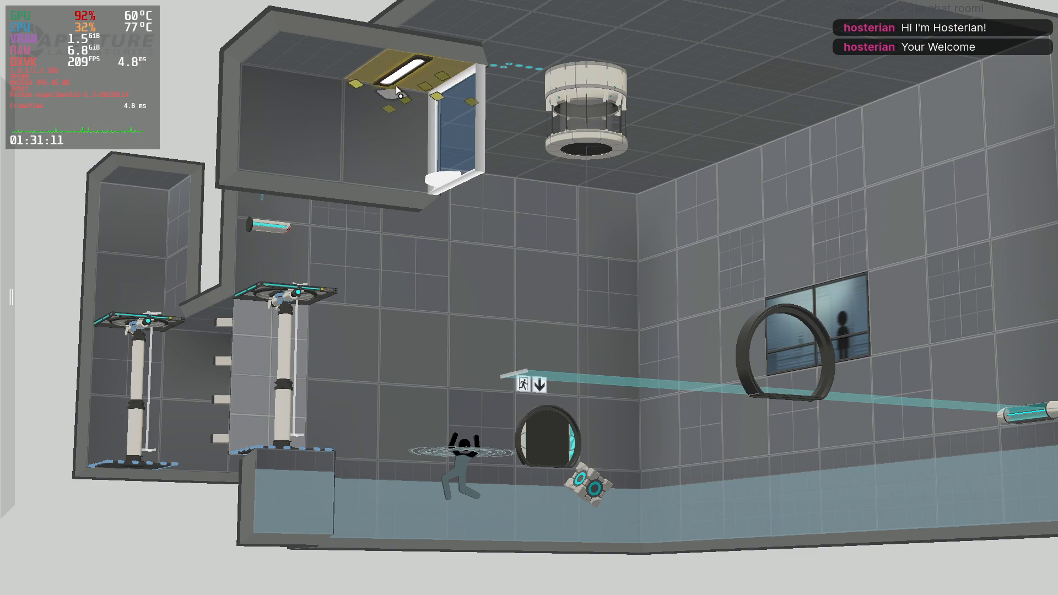
middle_drag(504, 49, 436, 307)
click(851, 179)
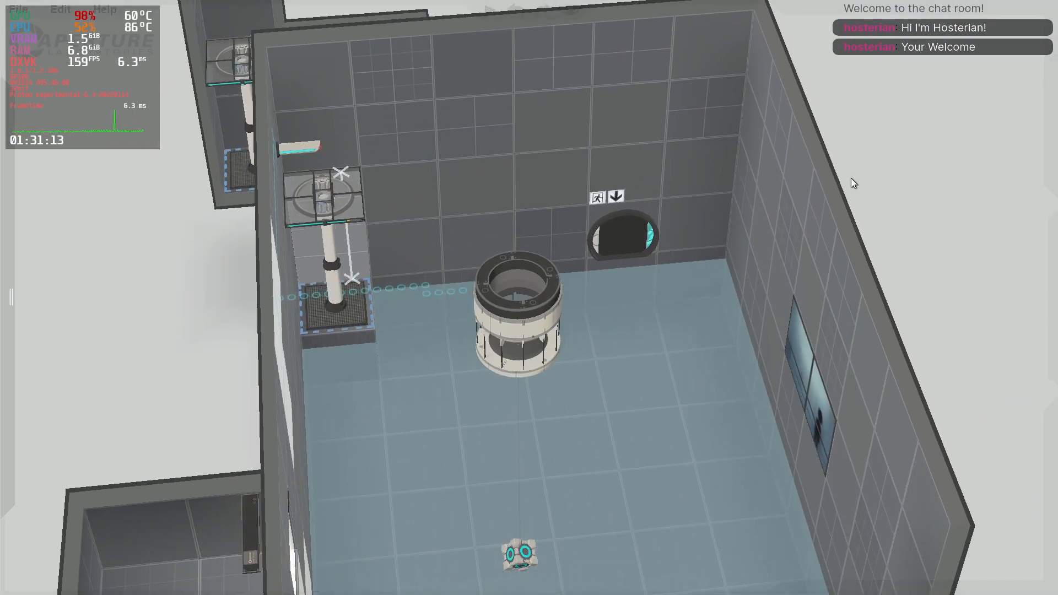
- Carve out the alcove's side wall to form a long corridor reaching the side shaft above its piston platform
scroll(851, 178, down, 3)
middle_drag(653, 273, 741, 147)
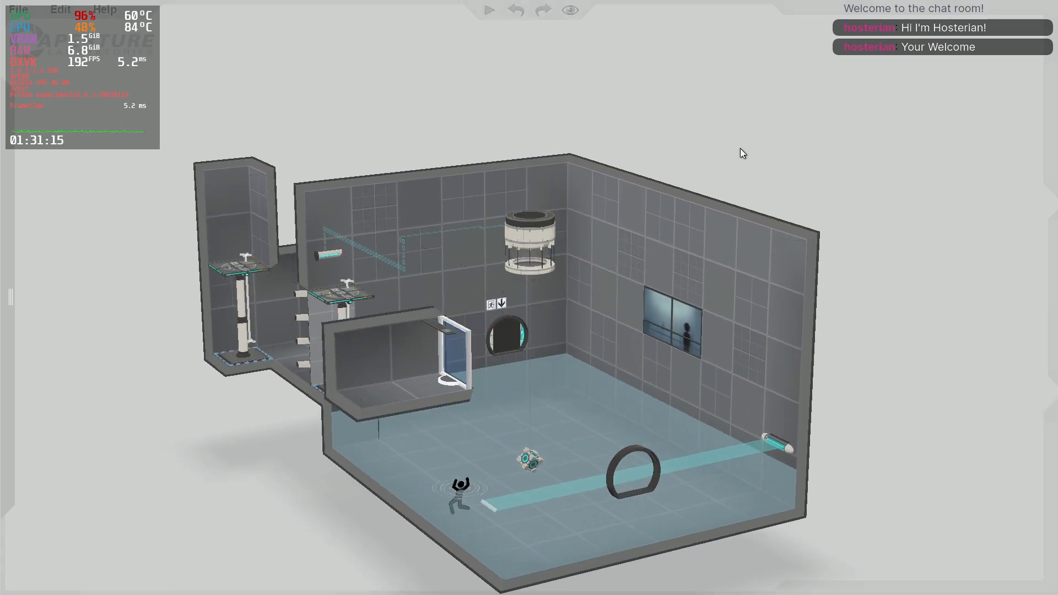
click(351, 346)
drag(351, 347, 345, 344)
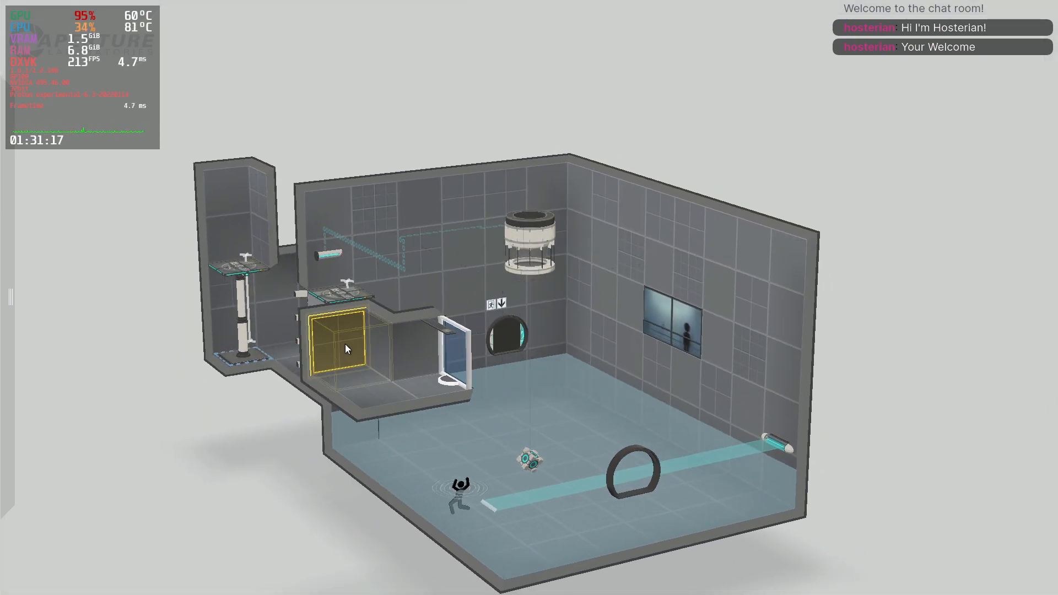
key(minus)
key(minus)
key(minus)
key(minus)
key(minus)
key(minus)
key(minus)
key(minus)
middle_drag(216, 336, 436, 393)
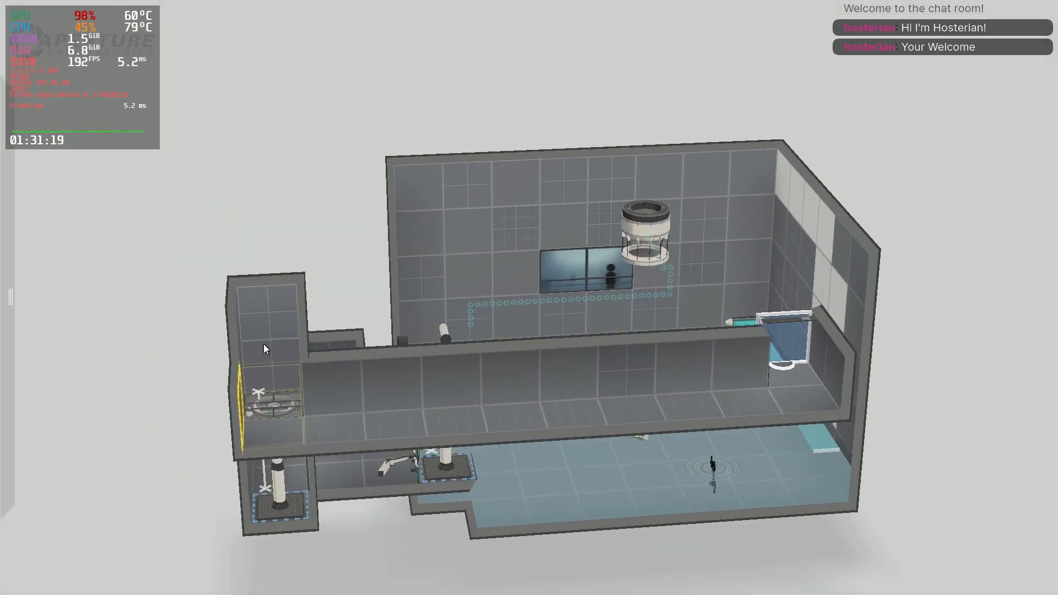
- Fill in the upper section of the piston shaft to lower its top closer to the corridor
middle_drag(263, 348, 275, 309)
click(275, 300)
middle_drag(341, 395, 333, 422)
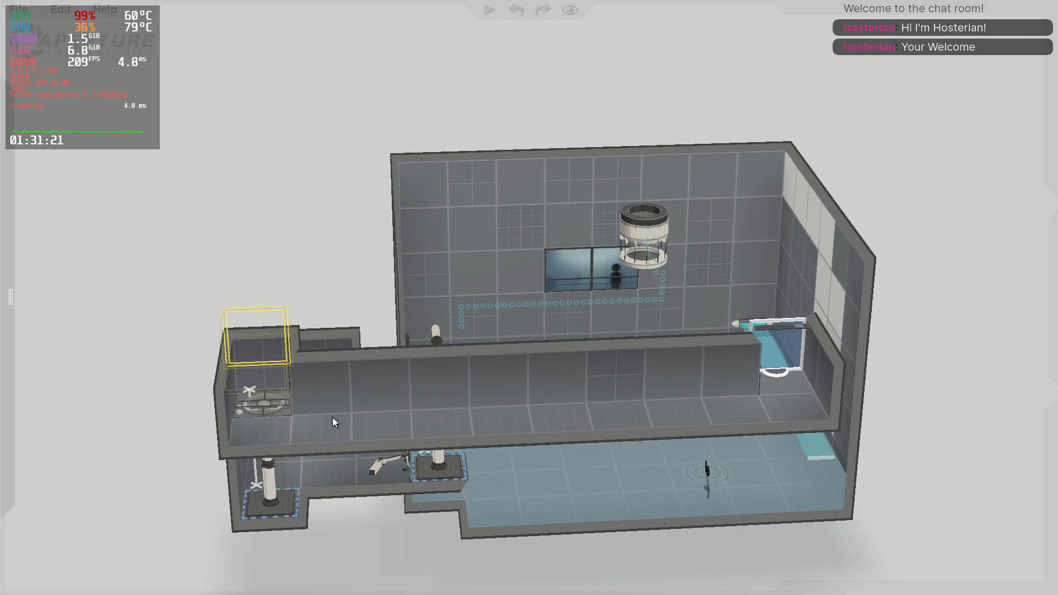
middle_drag(409, 474, 545, 445)
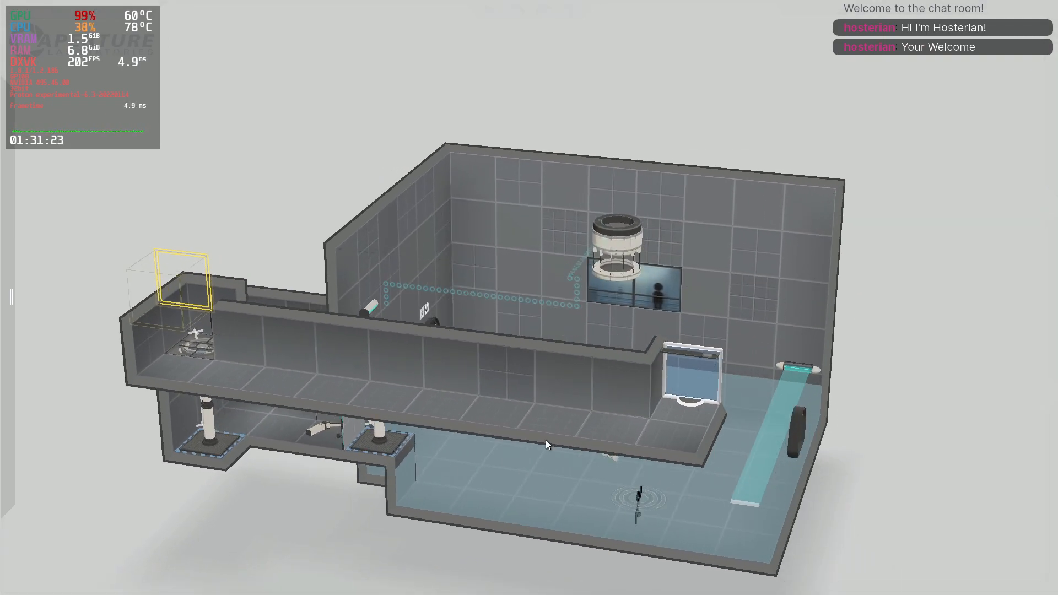
middle_drag(667, 409, 560, 457)
- Place a pedestal button on the corridor floor beside the glass panel and deselect it
mouse_move(7, 323)
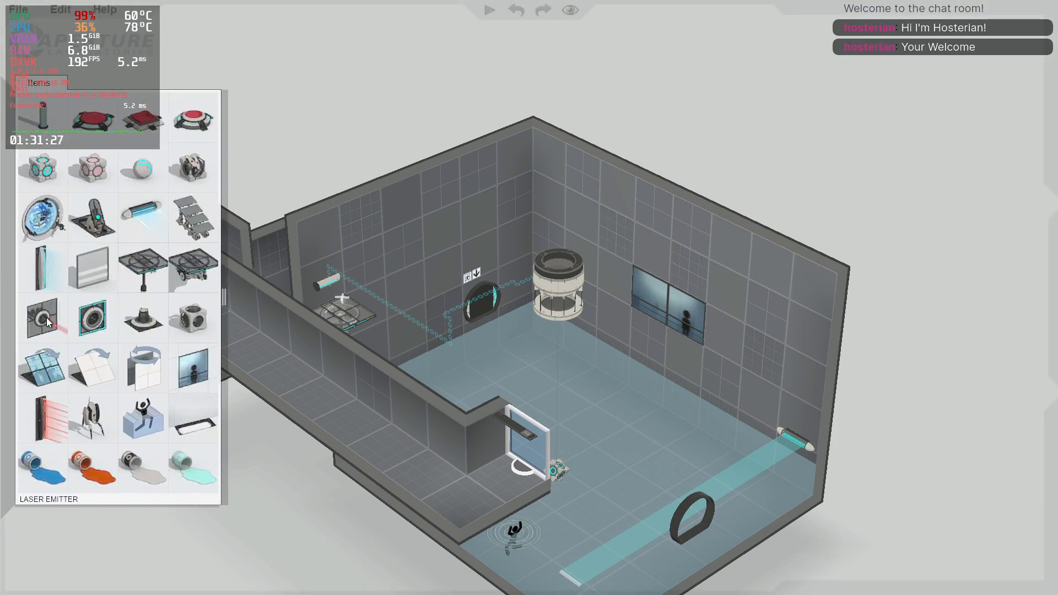
drag(48, 122, 517, 483)
middle_drag(929, 193, 675, 420)
click(840, 281)
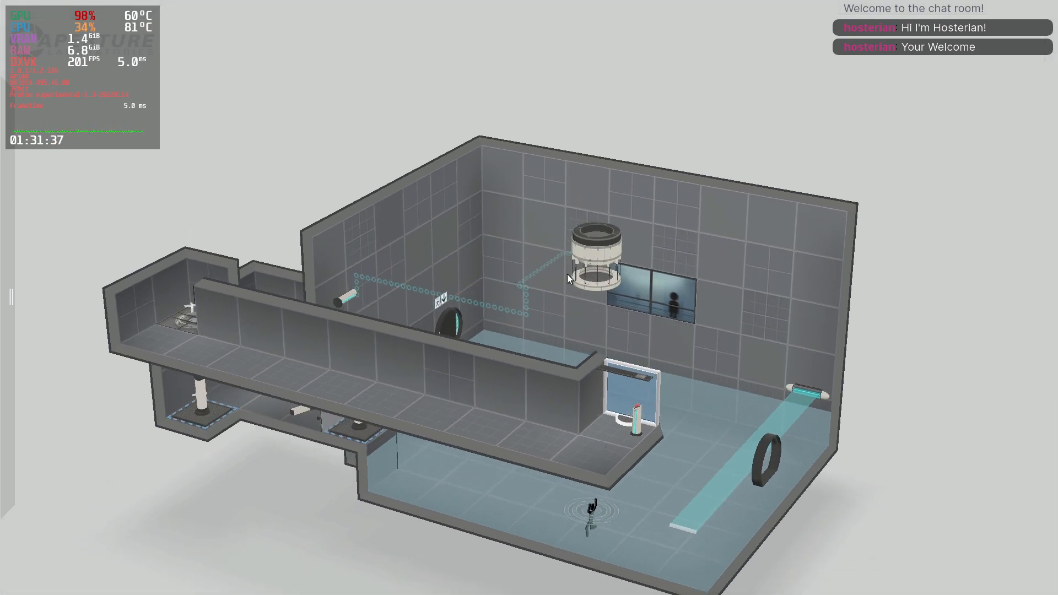
- Examine the main room from below, inspecting the cube dropper and the wall-mounted pedestal button in turn
middle_drag(580, 339, 228, 222)
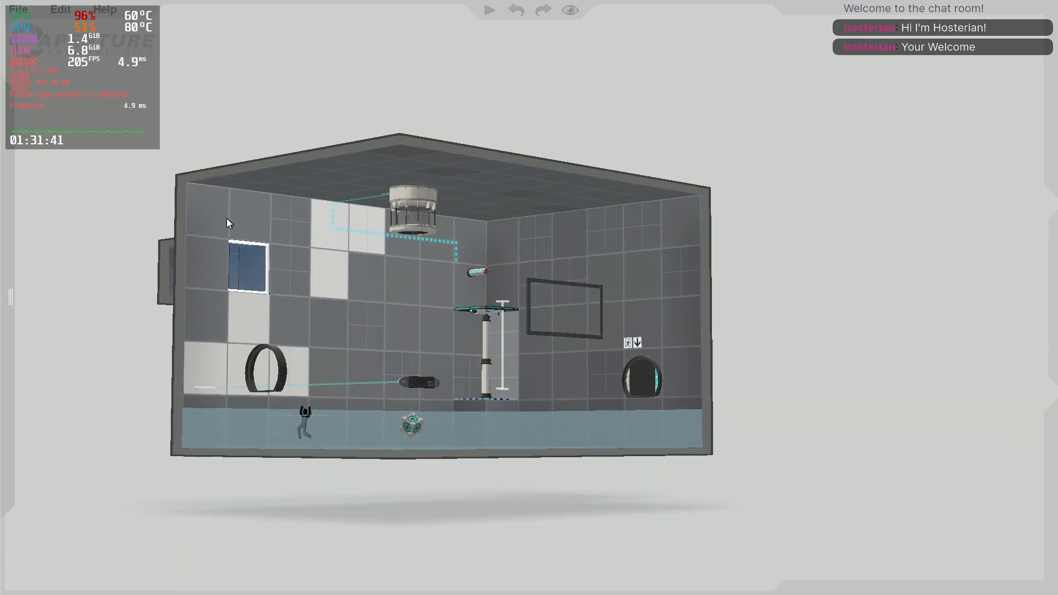
middle_drag(281, 344, 611, 190)
click(428, 223)
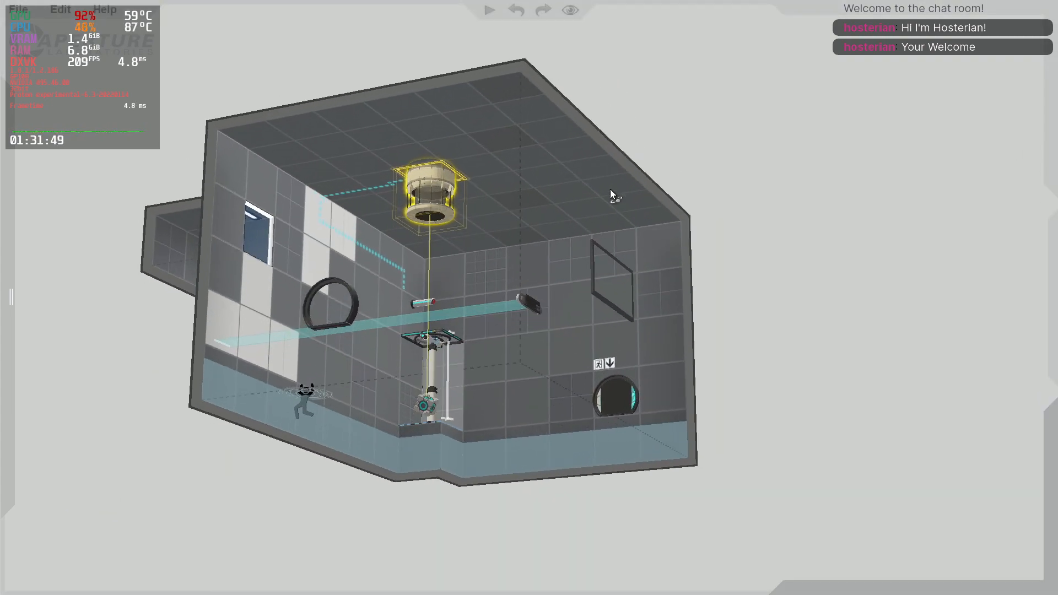
middle_drag(364, 202, 546, 293)
click(499, 272)
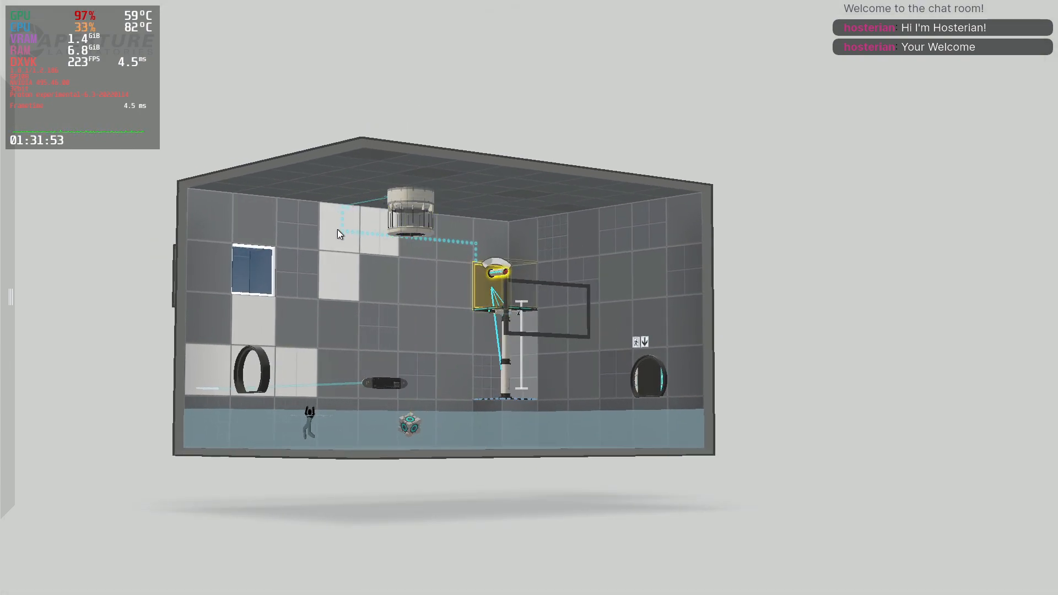
- Inspect the cube dropper on the ceiling and the pedestal button at the corridor's end, leaving nothing selected
middle_drag(464, 277, 520, 220)
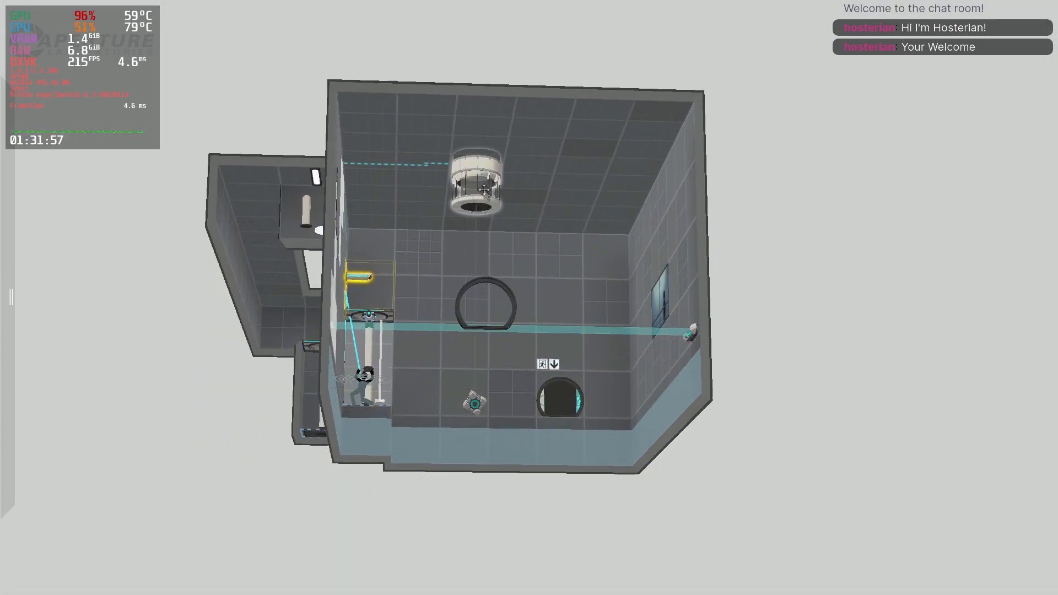
drag(487, 192, 490, 172)
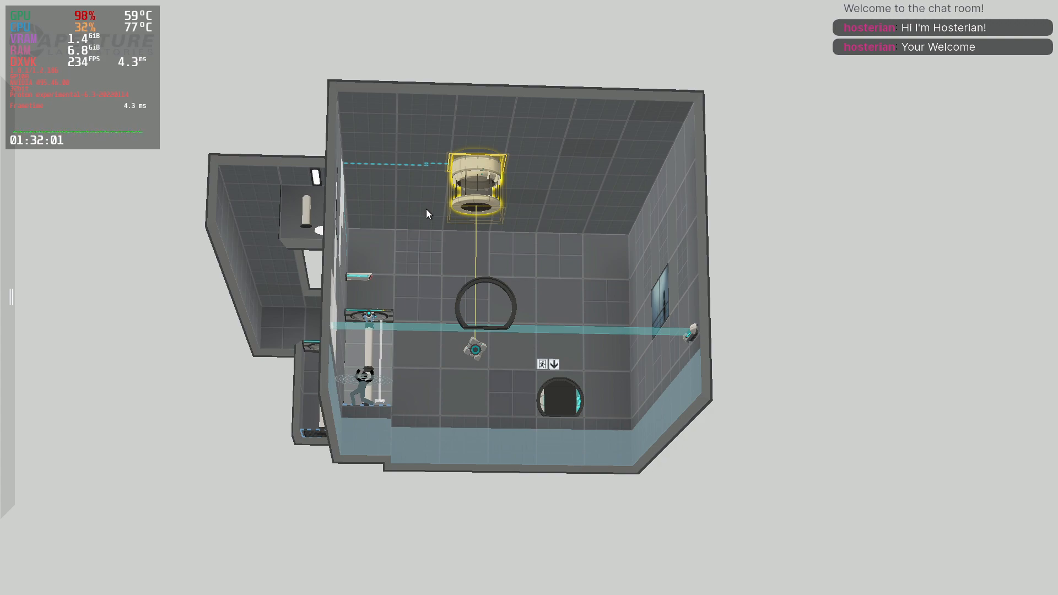
middle_drag(425, 210, 574, 346)
click(573, 345)
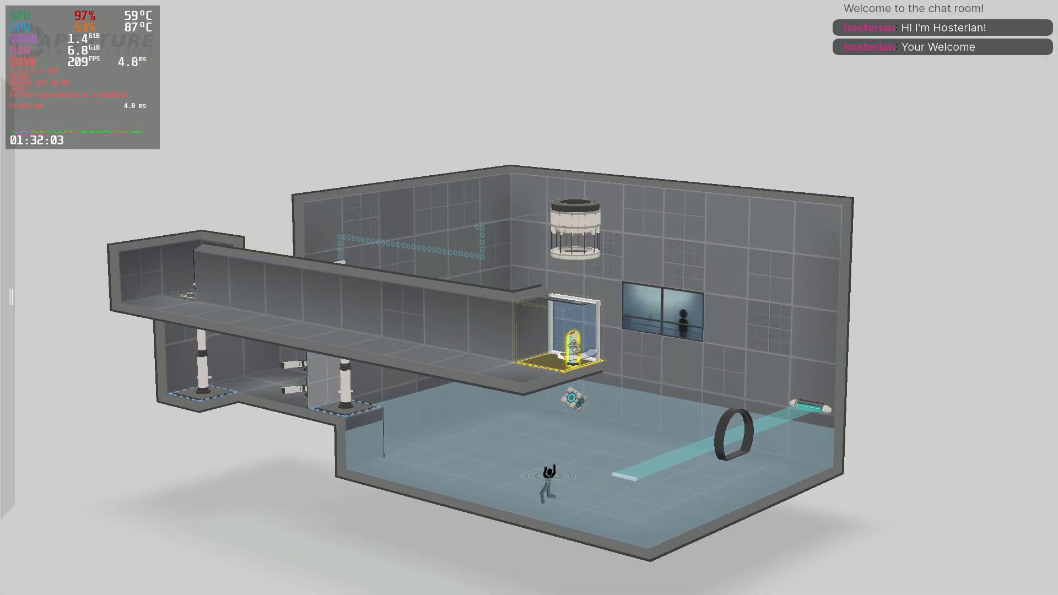
click(897, 356)
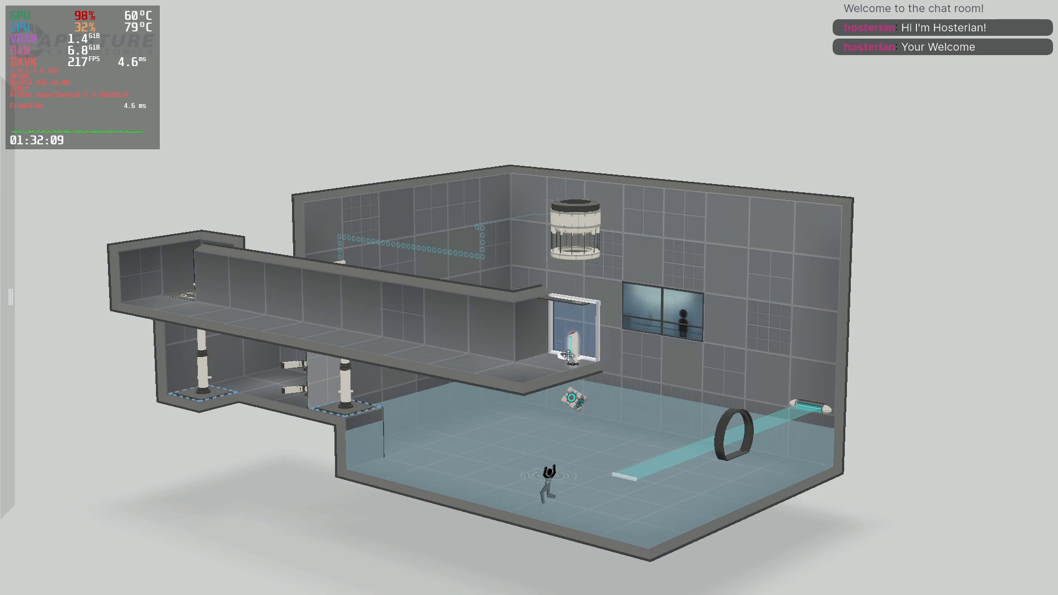
- Examine the long corridor's floor and its connection to the main room and side piston shaft from several angles
middle_drag(345, 329, 785, 366)
drag(862, 257, 703, 513)
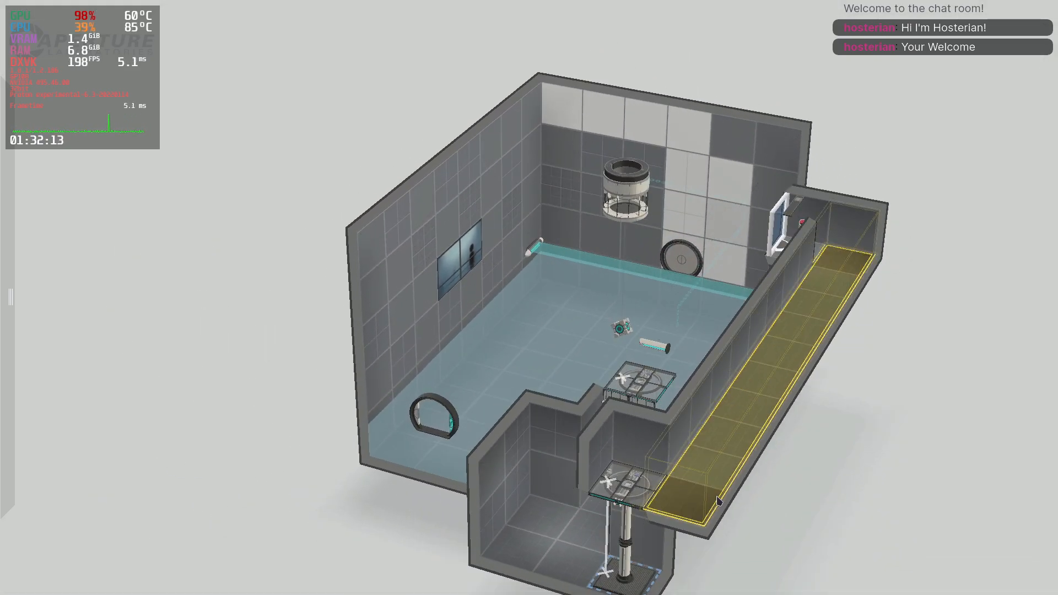
middle_drag(703, 509, 466, 471)
scroll(734, 430, up, 3)
scroll(722, 411, down, 4)
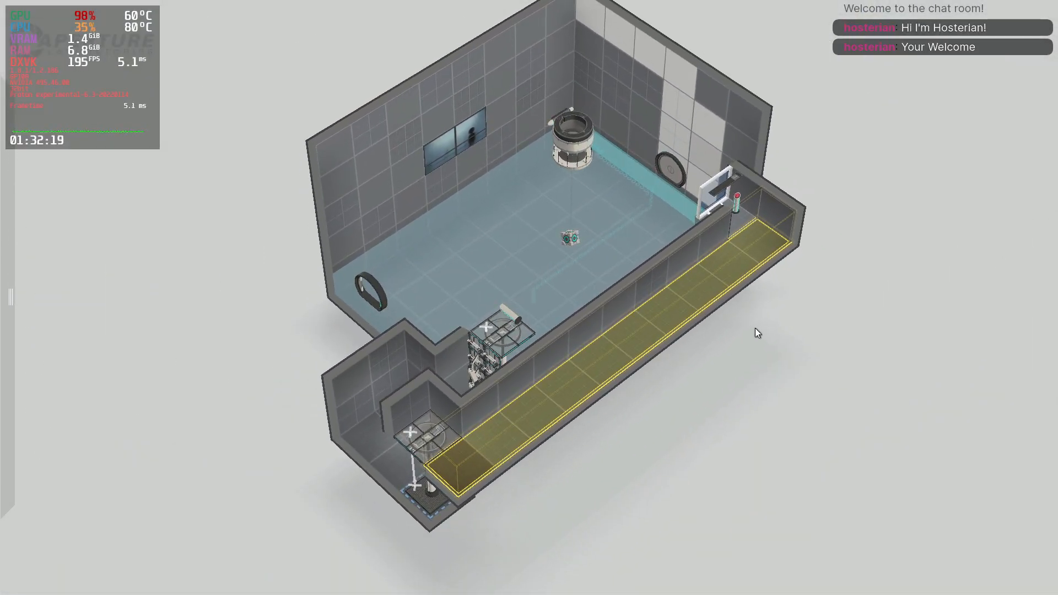
click(232, 445)
middle_drag(232, 445, 643, 453)
scroll(649, 445, up, 5)
middle_drag(491, 363, 626, 137)
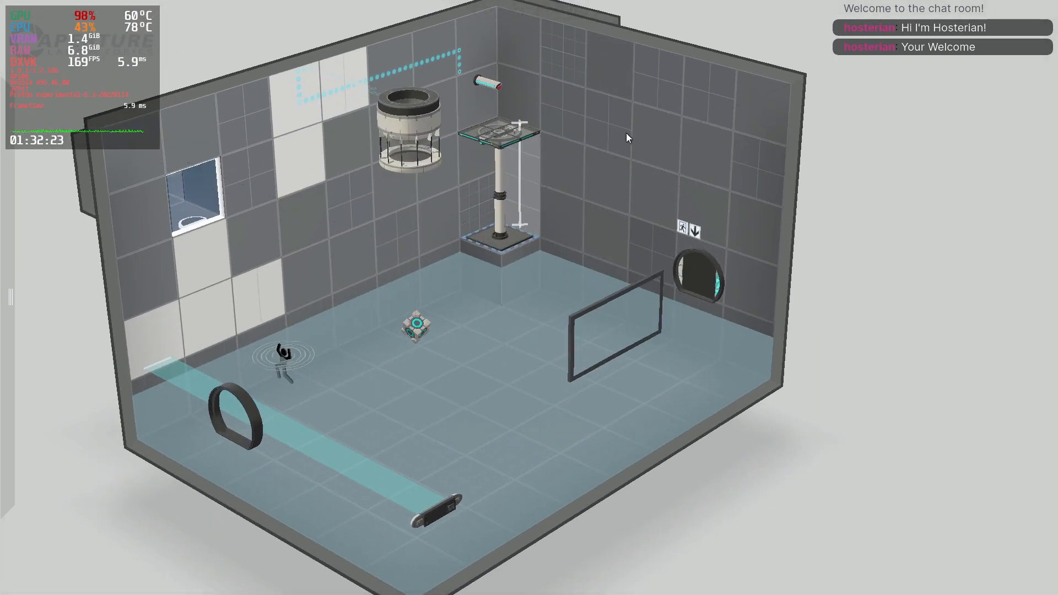
middle_drag(611, 198, 813, 312)
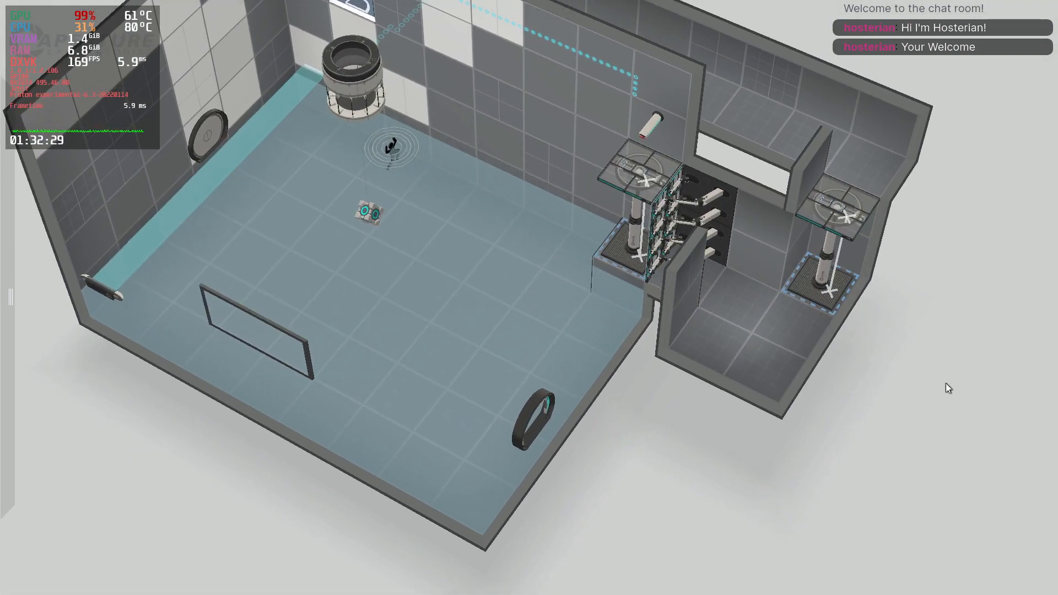
- Try to raise the upper travel limit of the side shaft's piston platform, deselect it and save the chamber
right_drag(903, 267, 668, 314)
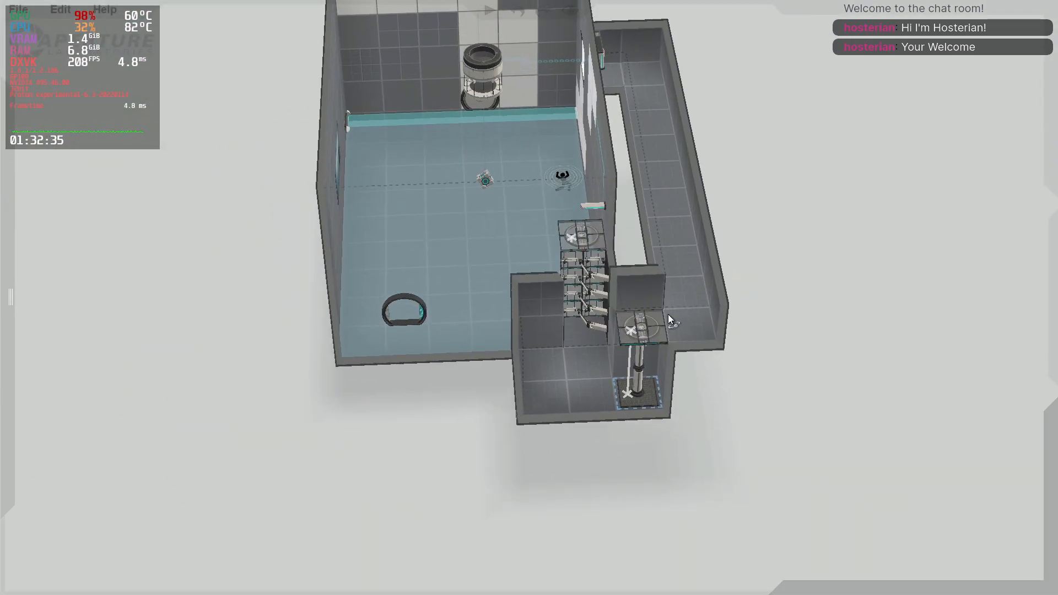
scroll(668, 315, up, 4)
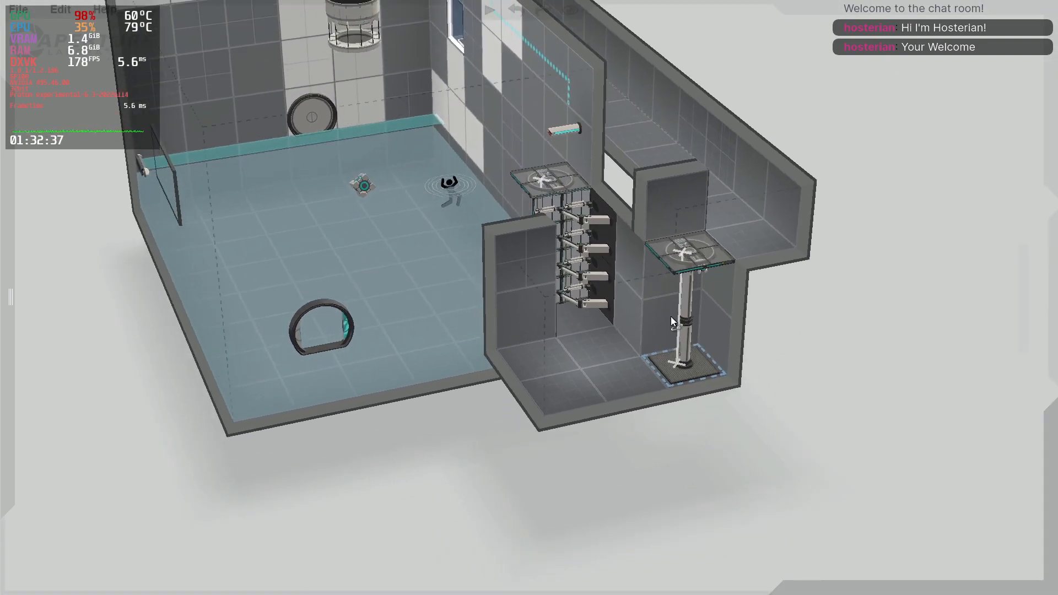
right_drag(671, 317, 694, 284)
click(697, 249)
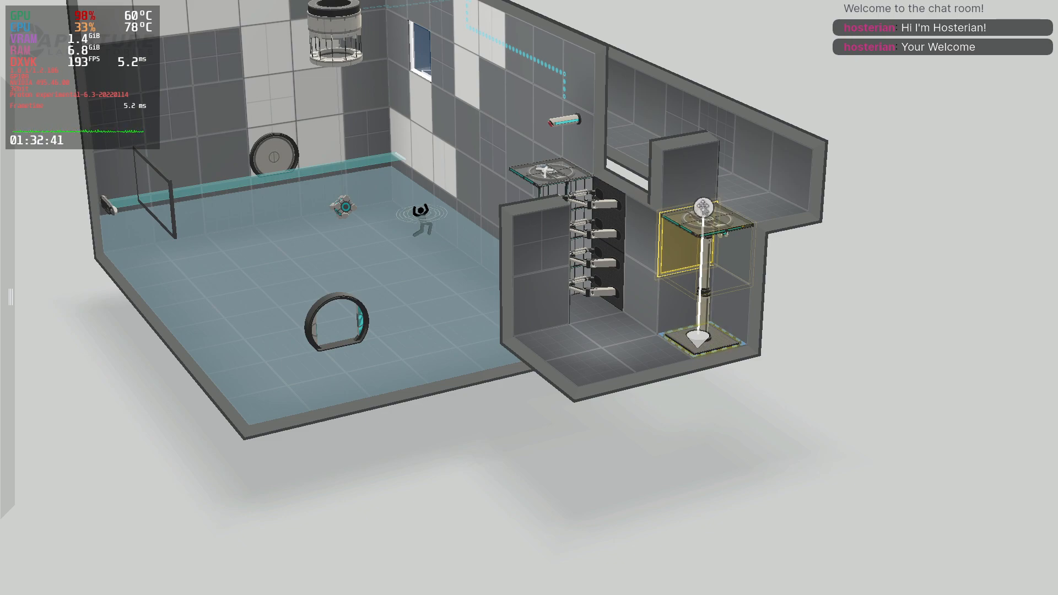
drag(704, 208, 695, 183)
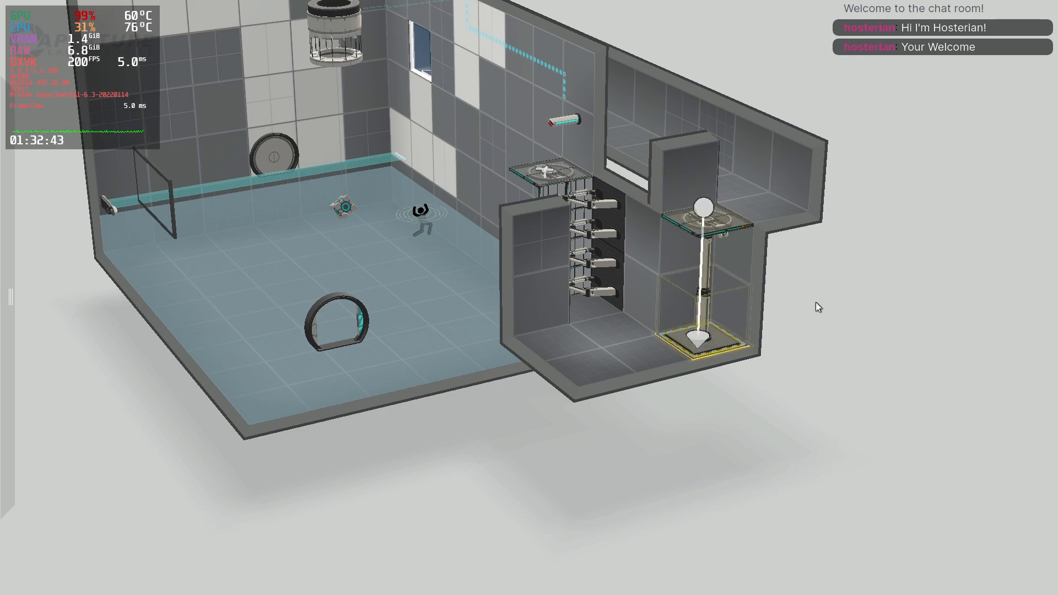
click(847, 329)
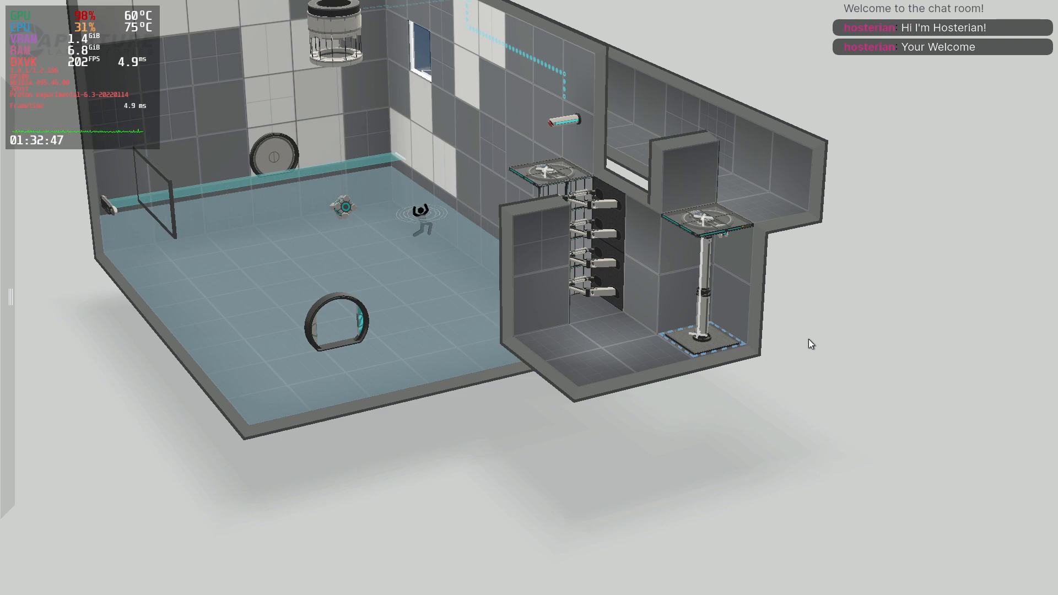
key(ctrl+s)
- Examine the side room, its piston platform and the adjoining corridor from several angles
middle_drag(485, 347, 390, 396)
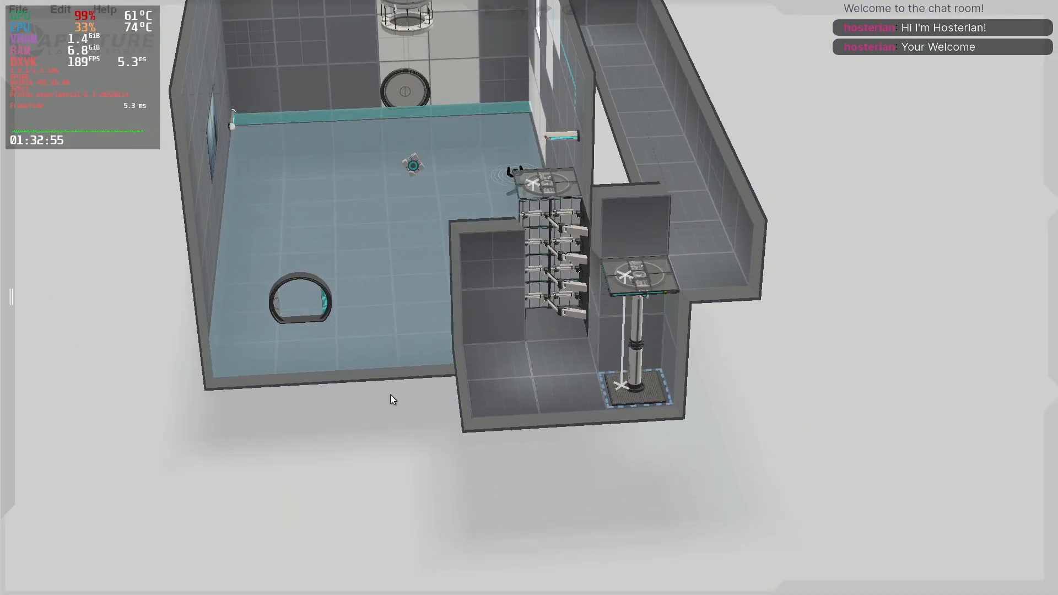
middle_drag(744, 453, 585, 469)
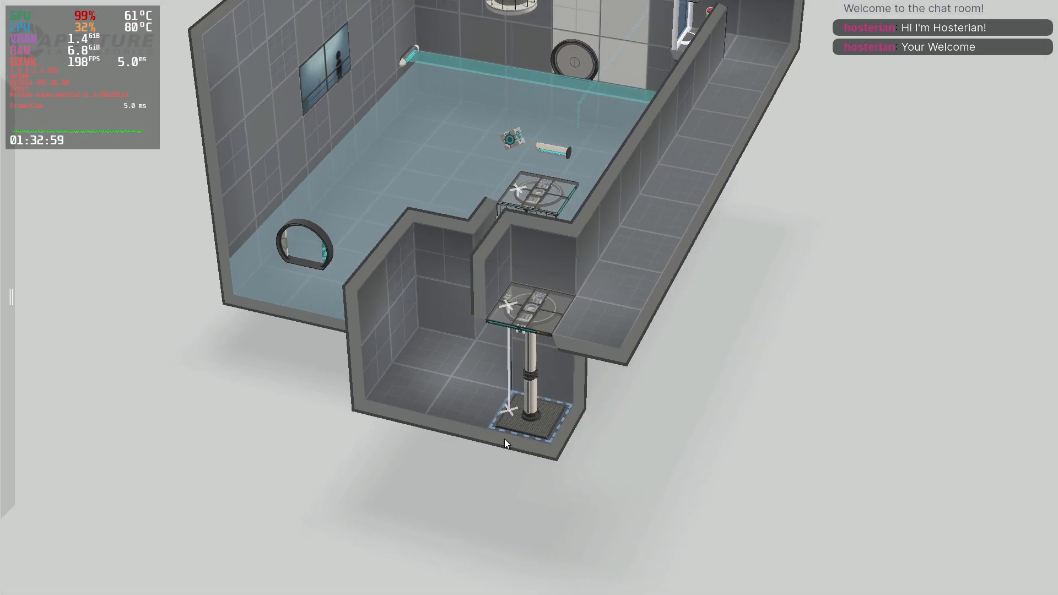
middle_drag(424, 431, 519, 472)
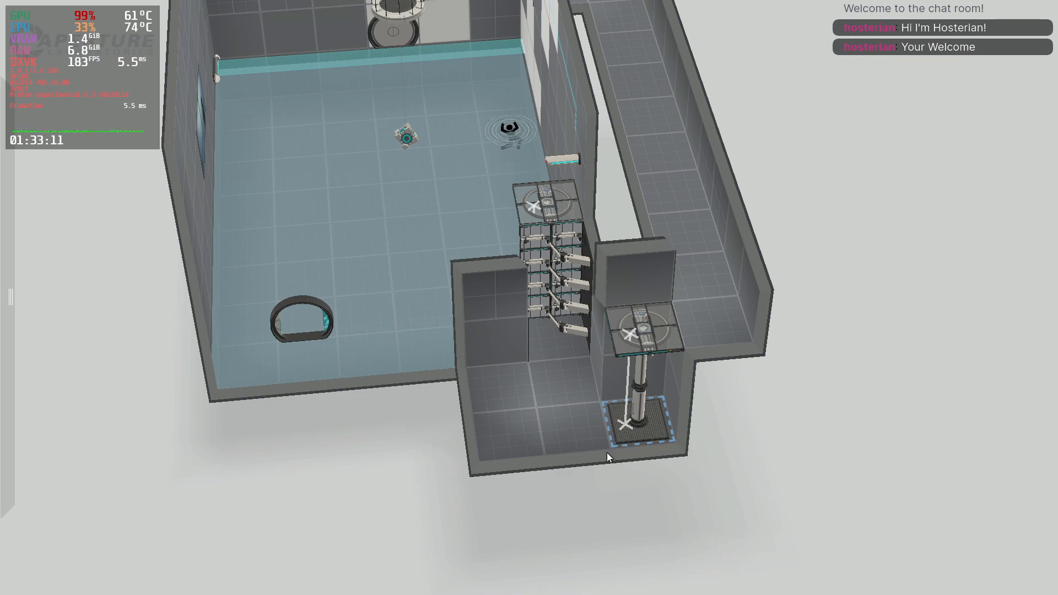
middle_drag(639, 473, 636, 386)
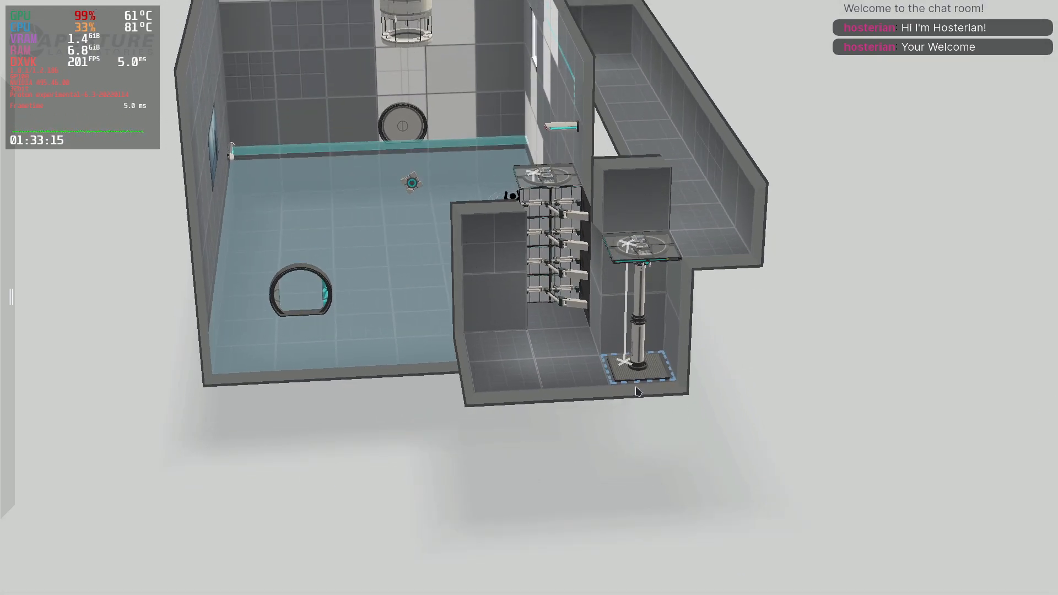
middle_drag(690, 396, 630, 396)
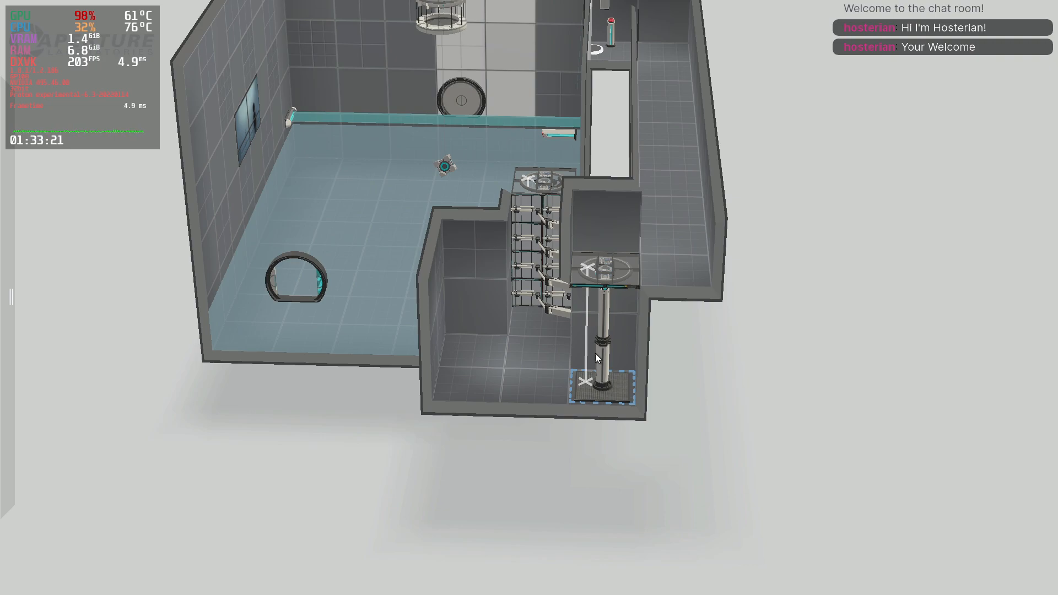
middle_drag(575, 351, 638, 295)
scroll(637, 295, down, 5)
middle_drag(543, 324, 376, 365)
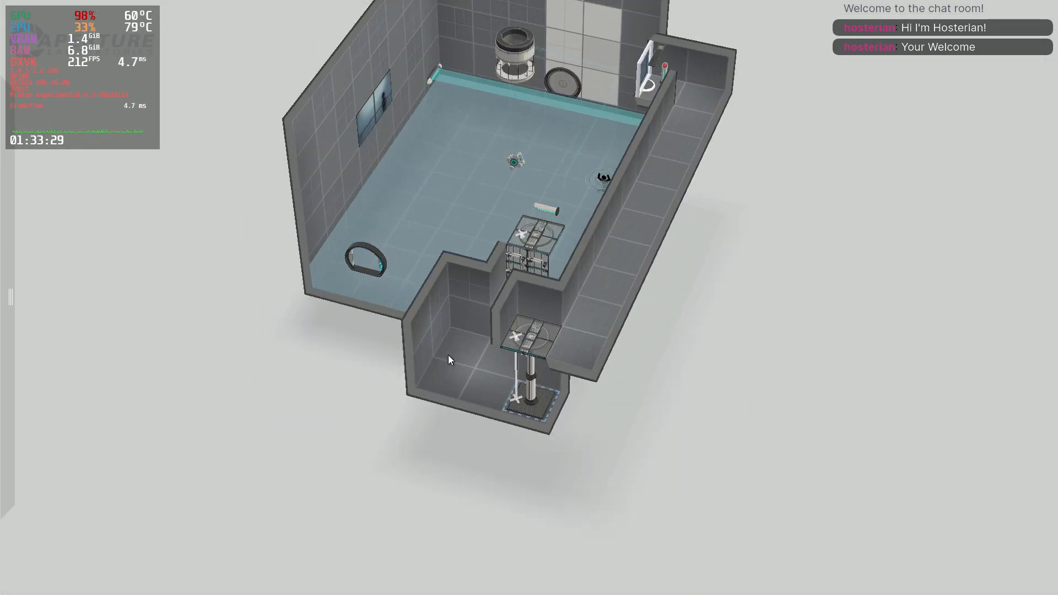
middle_drag(265, 401, 463, 484)
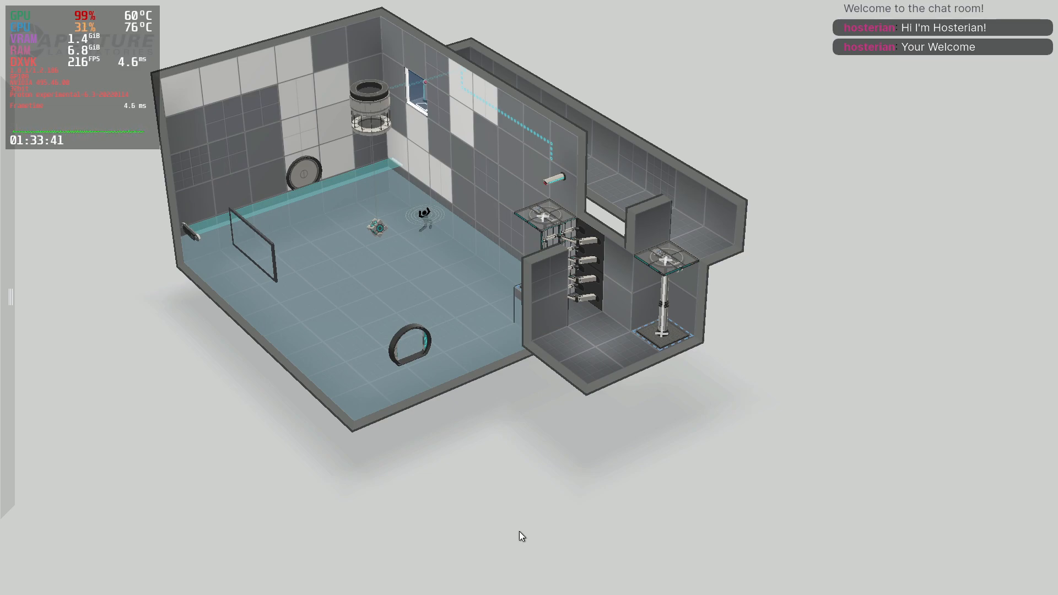
- Place a round floor button in the side room and move it one tile to the outer corner
middle_drag(398, 490, 450, 379)
click(436, 377)
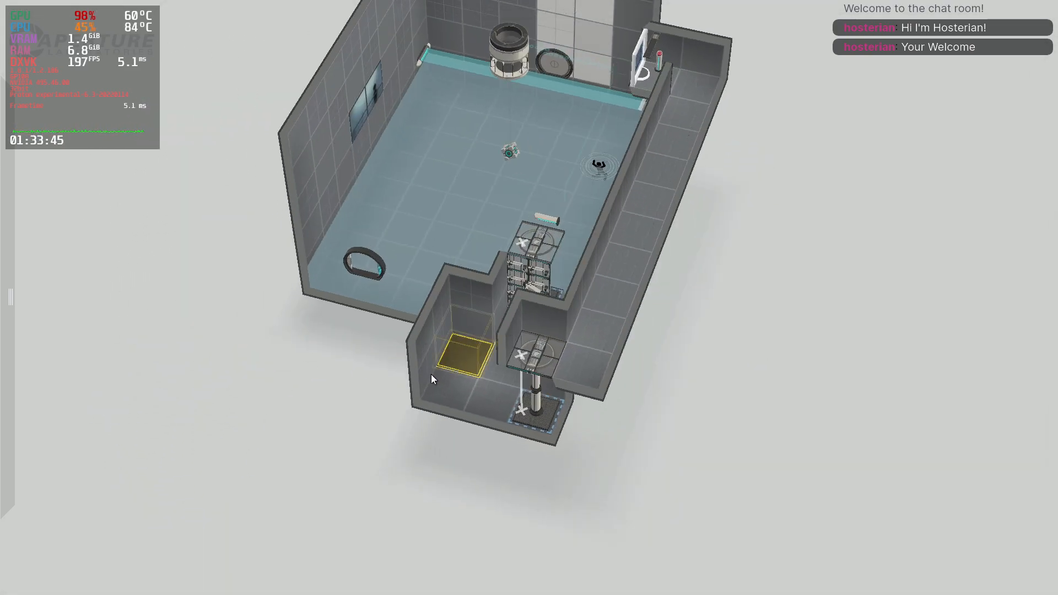
mouse_move(76, 227)
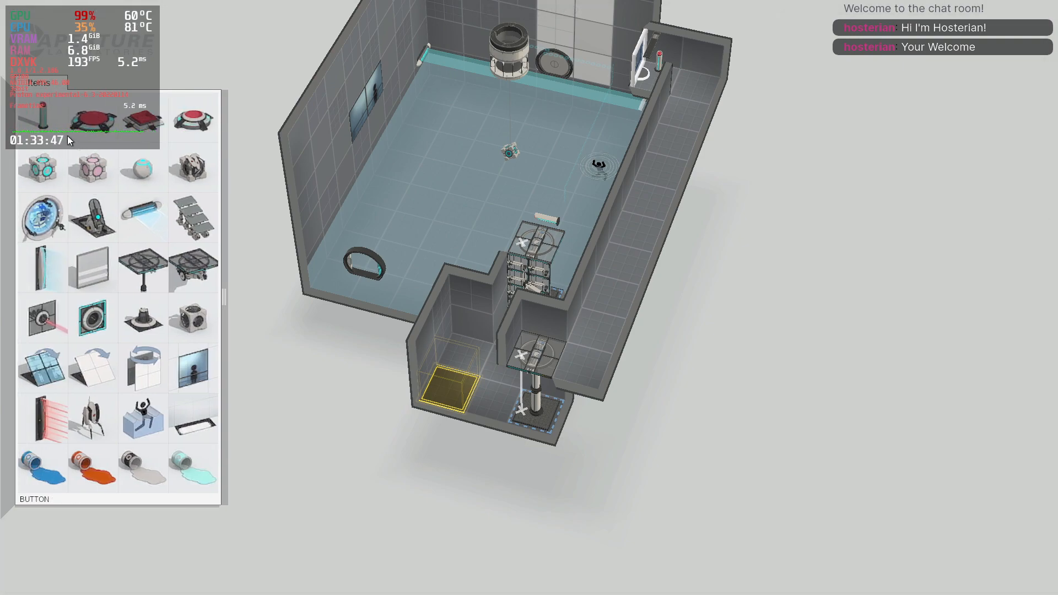
drag(105, 134, 464, 351)
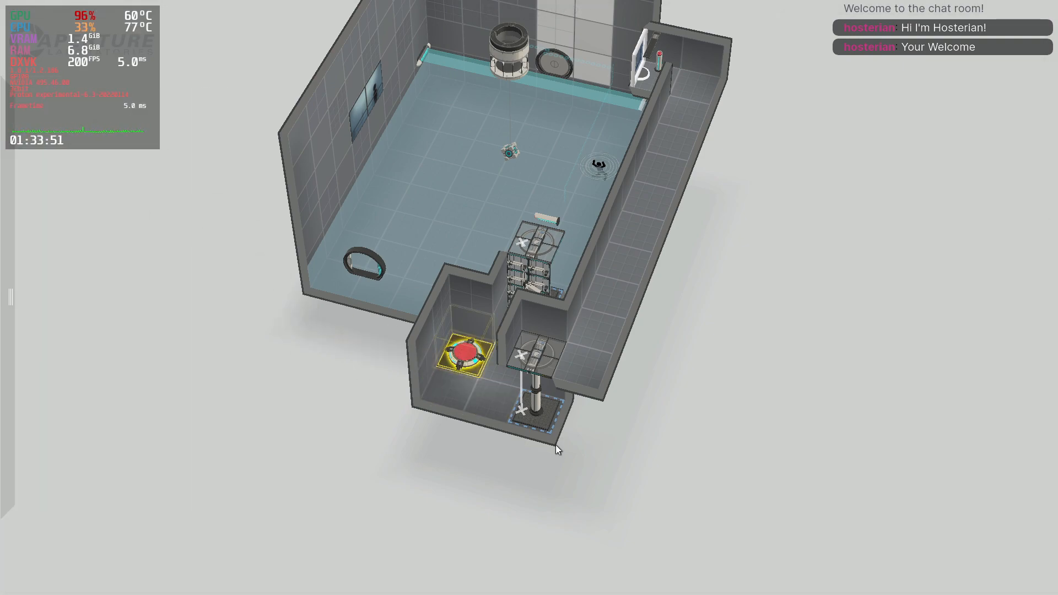
drag(752, 502, 642, 522)
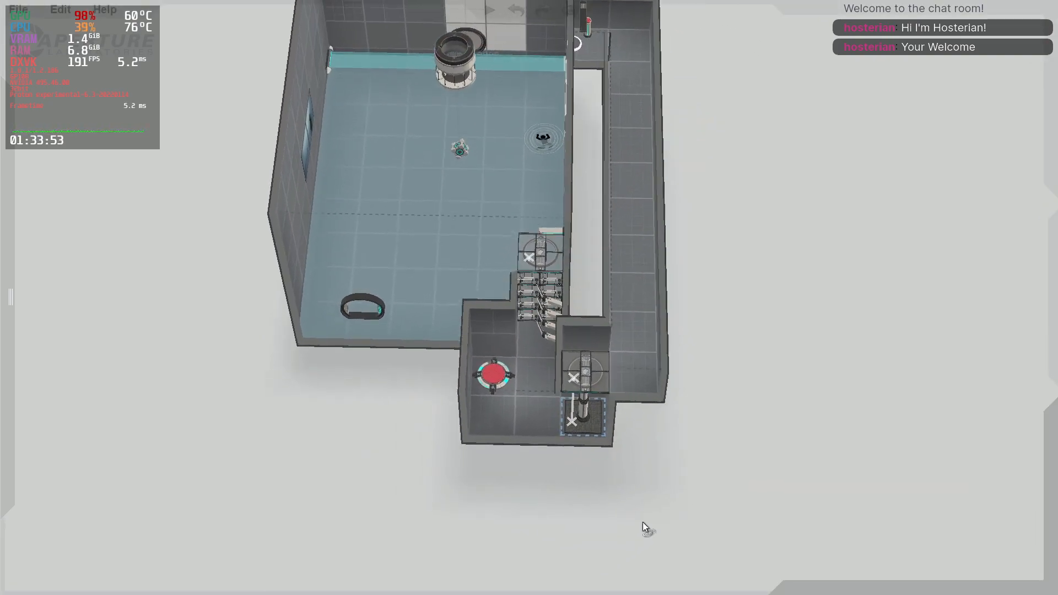
scroll(647, 467, up, 3)
drag(405, 346, 406, 403)
- Replace the side room's floor button with a laser emitter and move the emitter onto the back wall
mouse_move(4, 229)
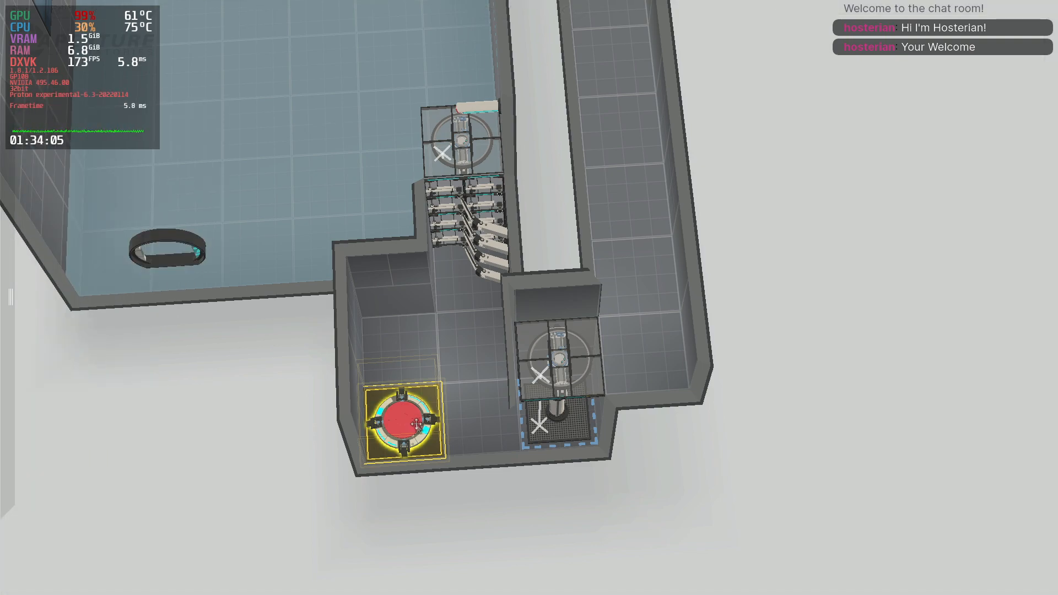
mouse_move(46, 291)
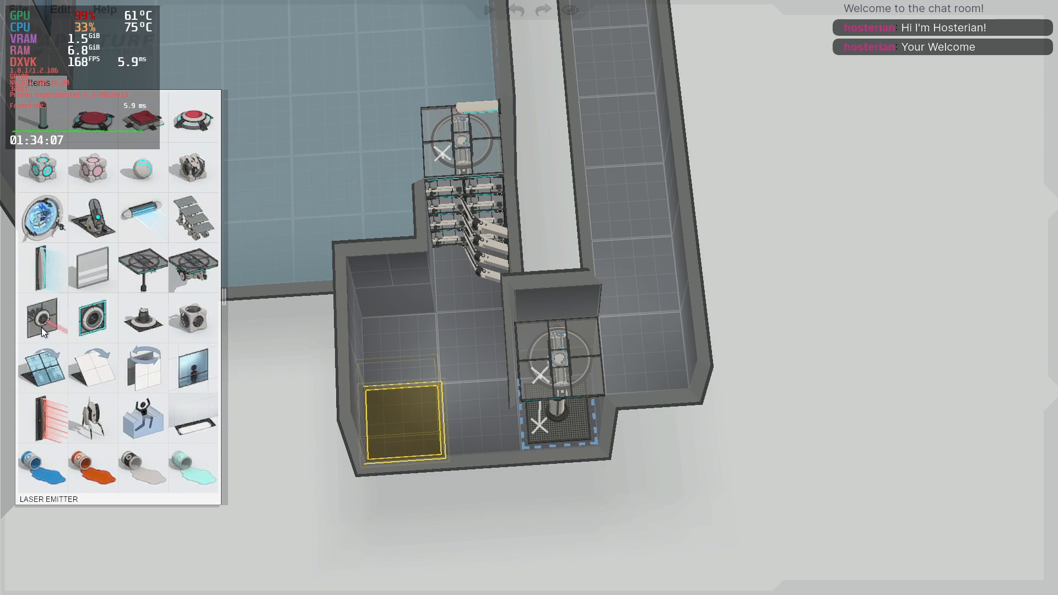
drag(41, 328, 365, 358)
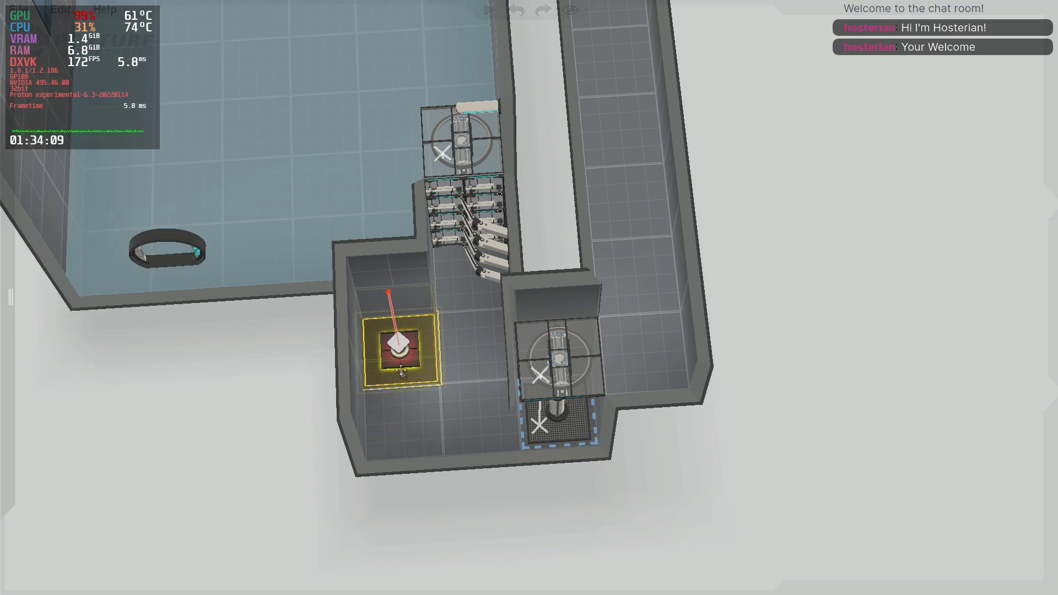
right_drag(403, 351, 332, 41)
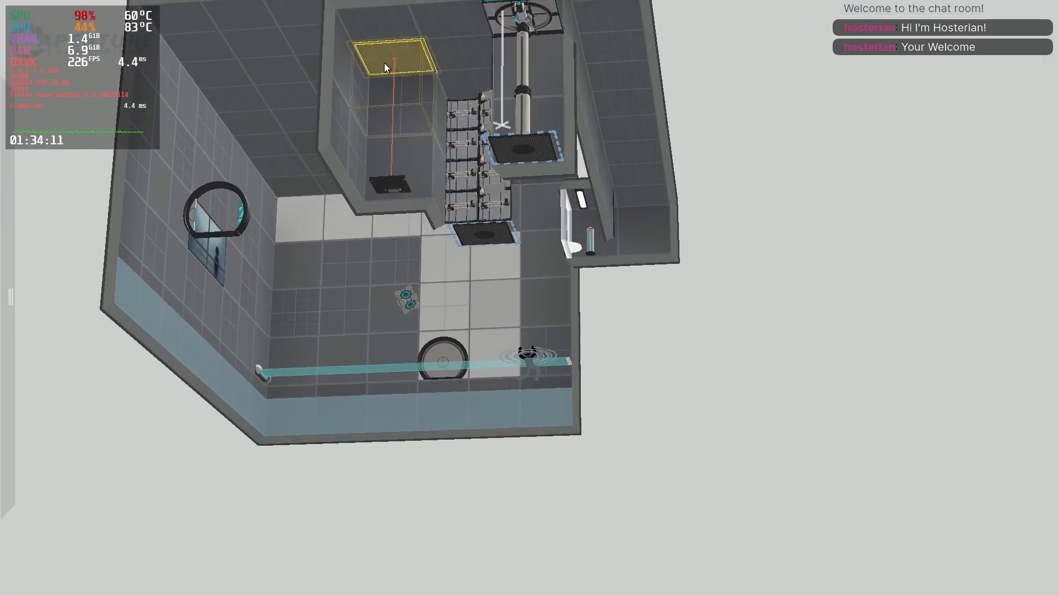
right_drag(779, 312, 523, 281)
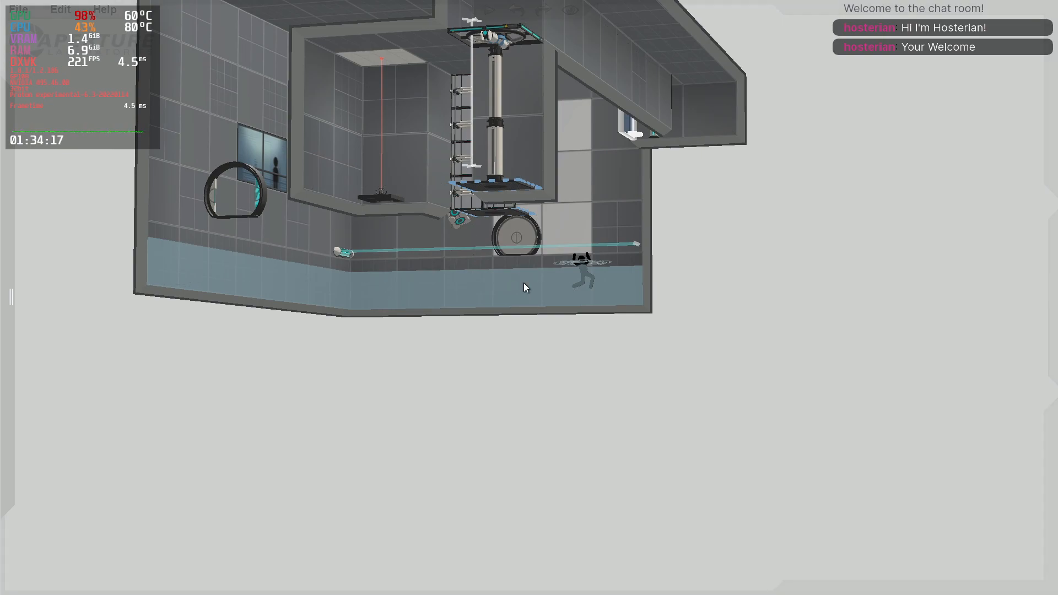
right_drag(460, 236, 376, 256)
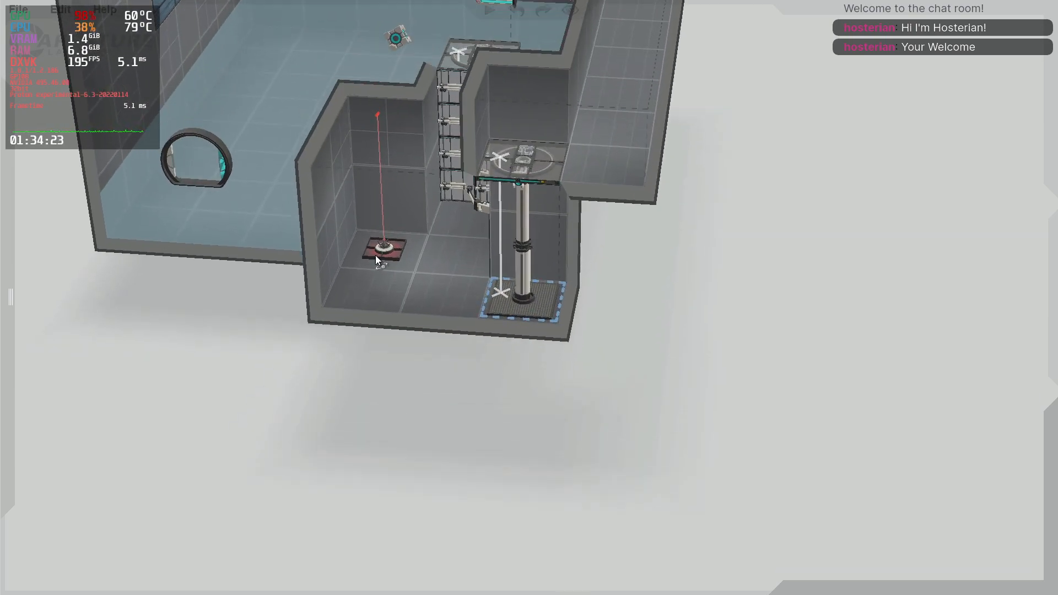
drag(376, 256, 389, 203)
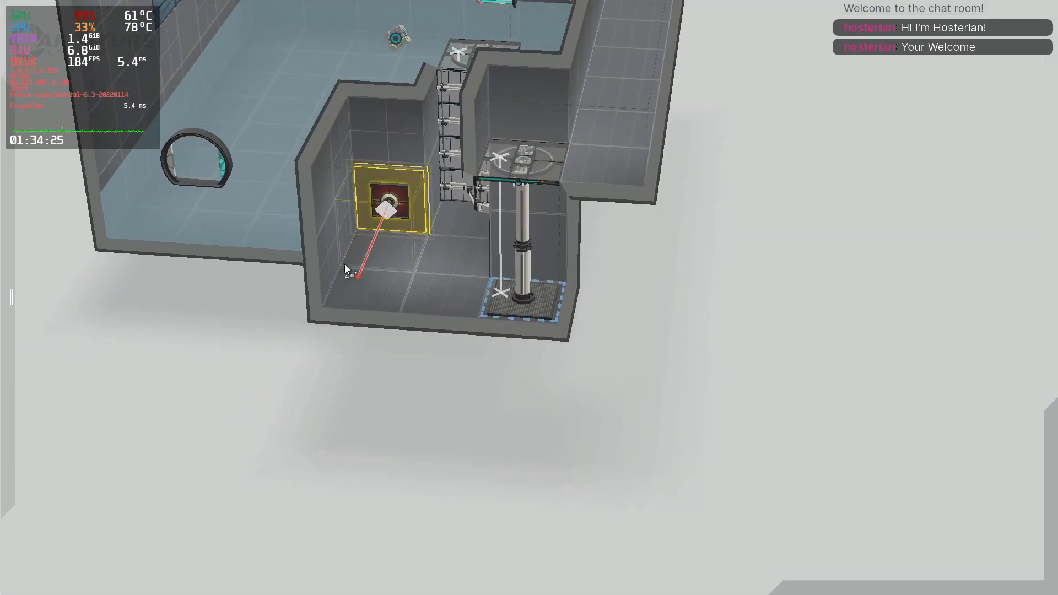
- Check the emitter's beam direction and place a laser catcher on a side room wall
right_drag(344, 264, 120, 10)
click(452, 131)
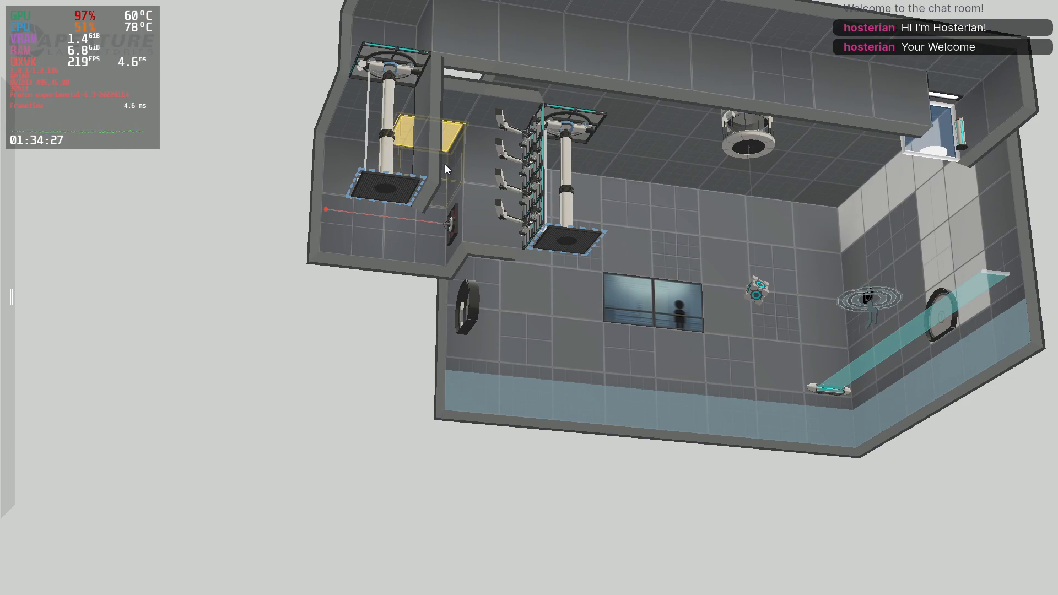
right_drag(445, 165, 794, 269)
click(394, 205)
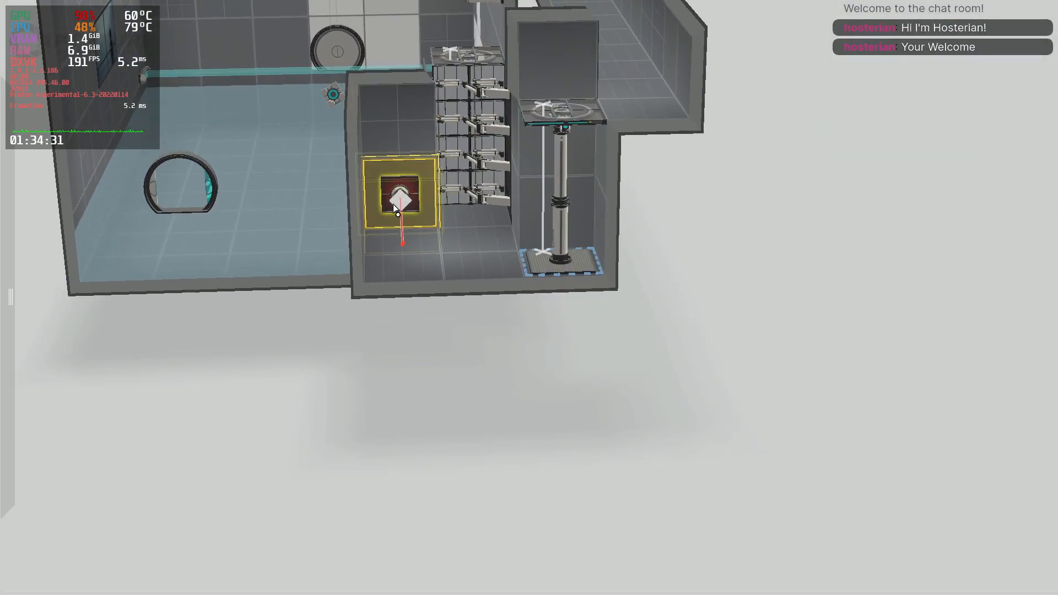
right_drag(402, 239, 143, 287)
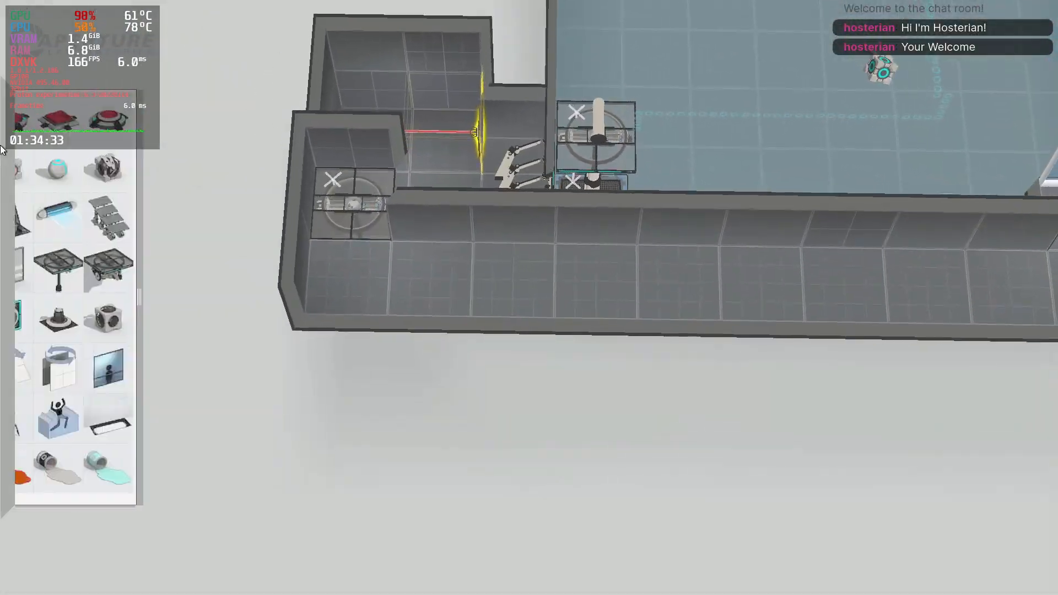
drag(86, 272, 269, 218)
drag(342, 99, 342, 104)
right_drag(342, 104, 278, 58)
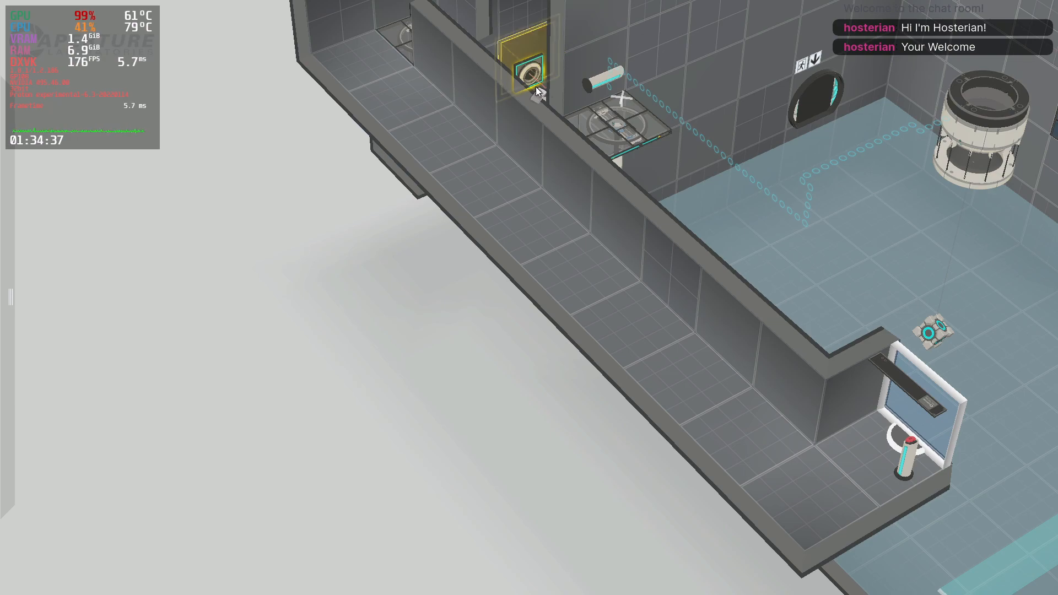
- Make the two side room floor tiles between the laser emitter and the laser catcher portalable
right_drag(548, 101, 715, 252)
click(251, 176)
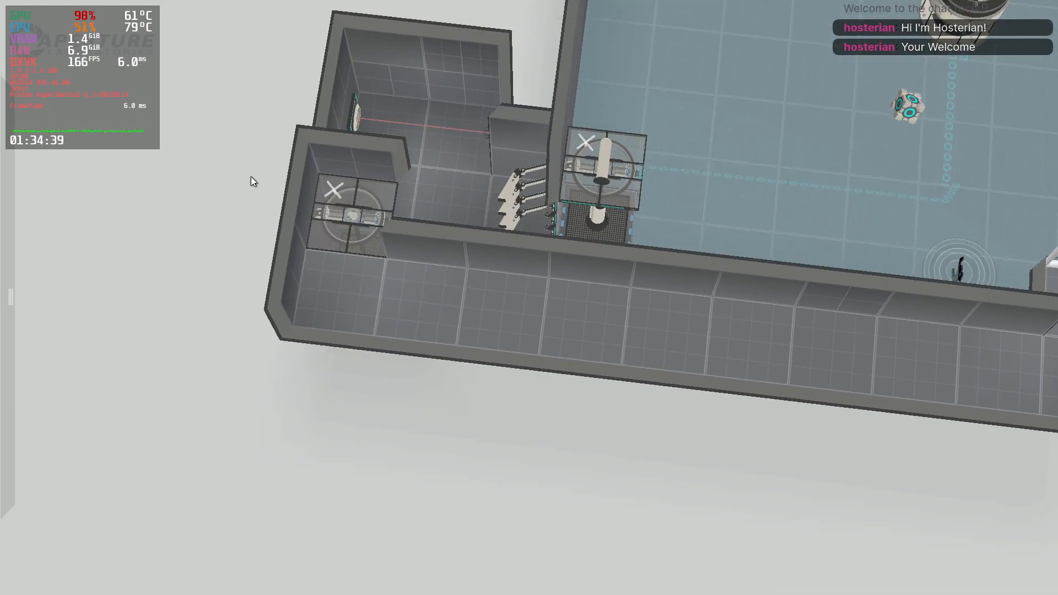
right_drag(251, 176, 385, 244)
click(319, 265)
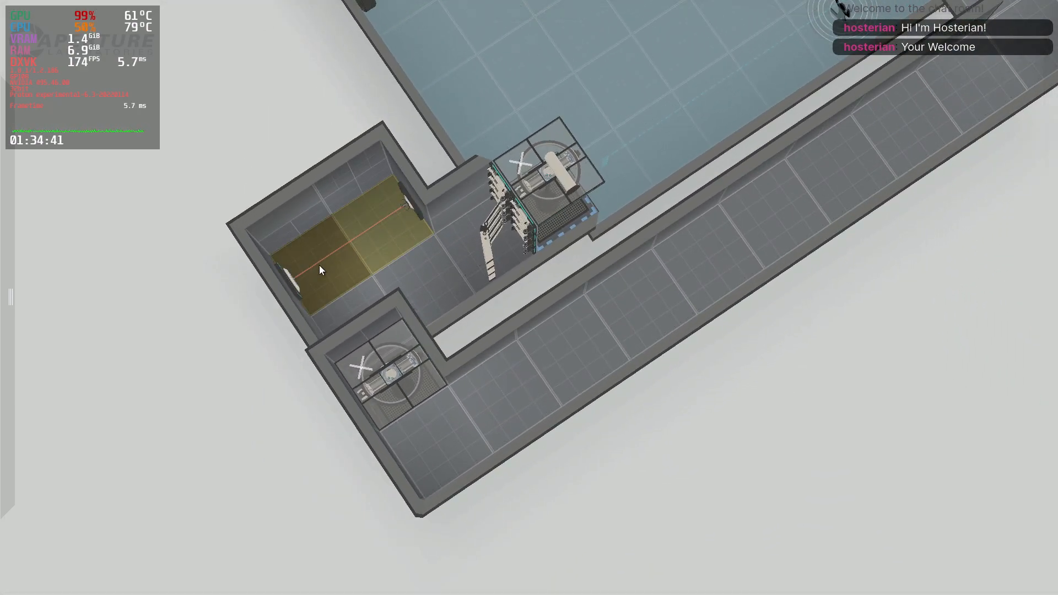
key(p)
right_drag(142, 384, 380, 259)
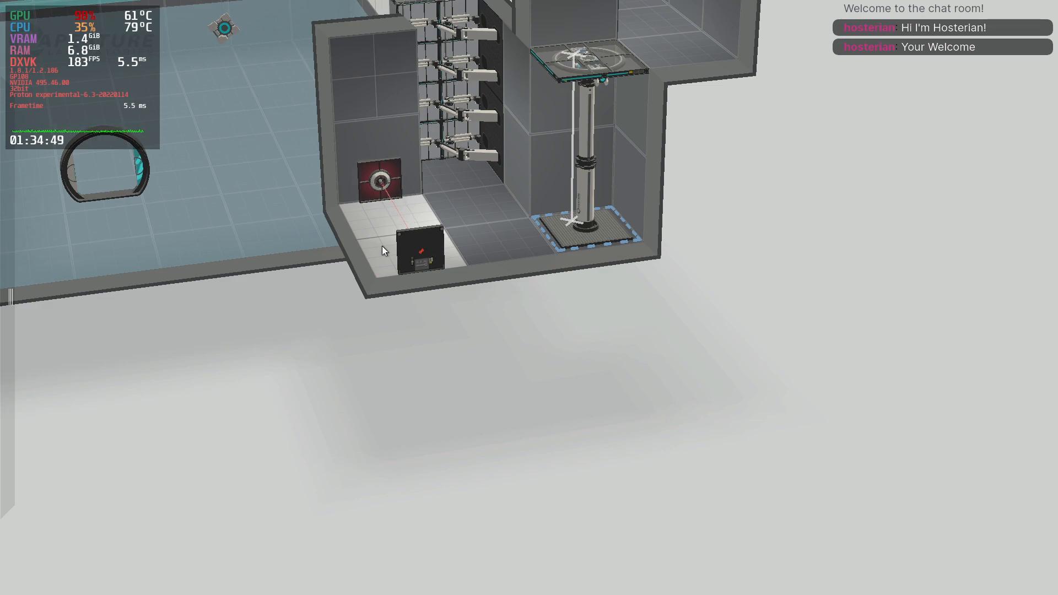
- Connect the side room's laser catcher to the piston platform
right_drag(374, 202, 375, 306)
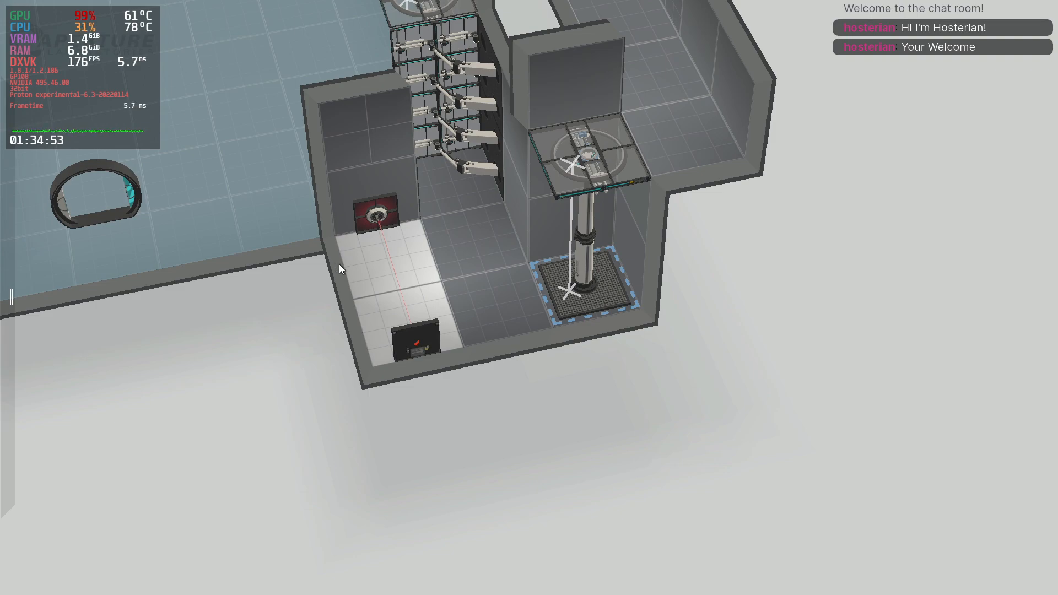
right_drag(354, 267, 427, 255)
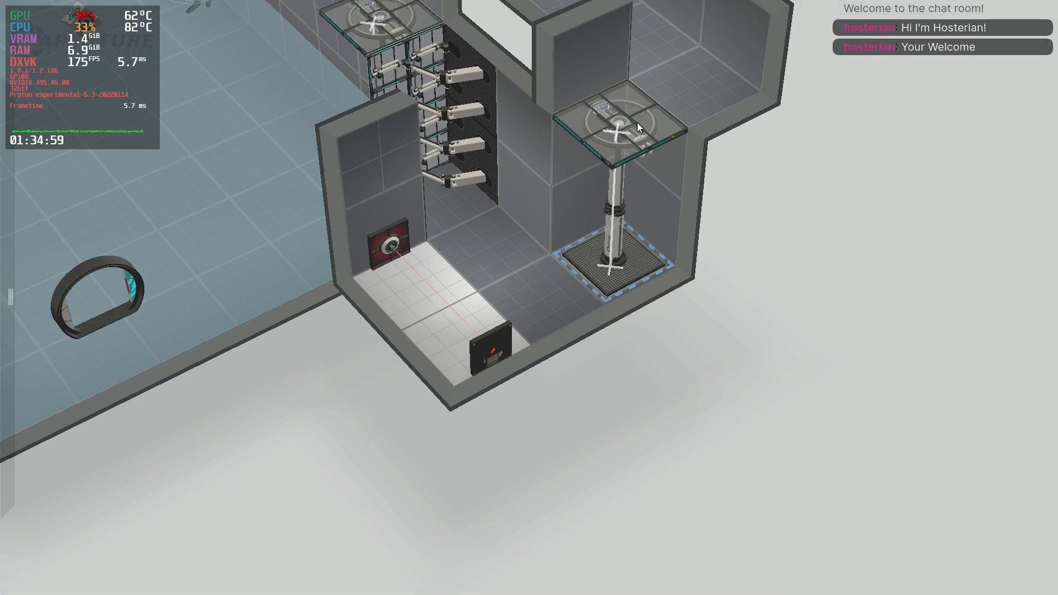
click(629, 135)
right_drag(595, 266, 548, 322)
click(549, 322)
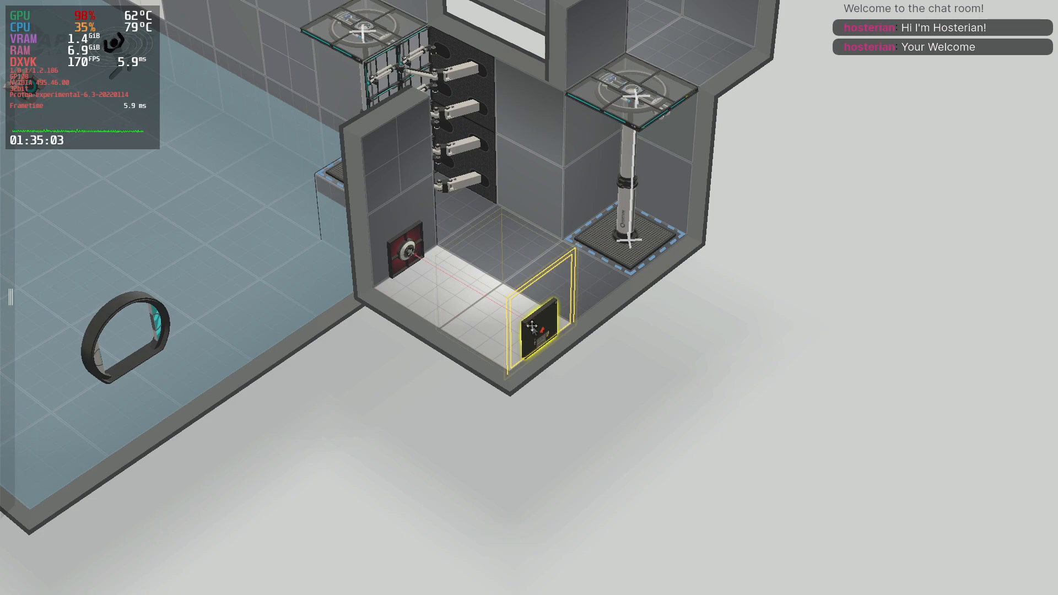
click(612, 238)
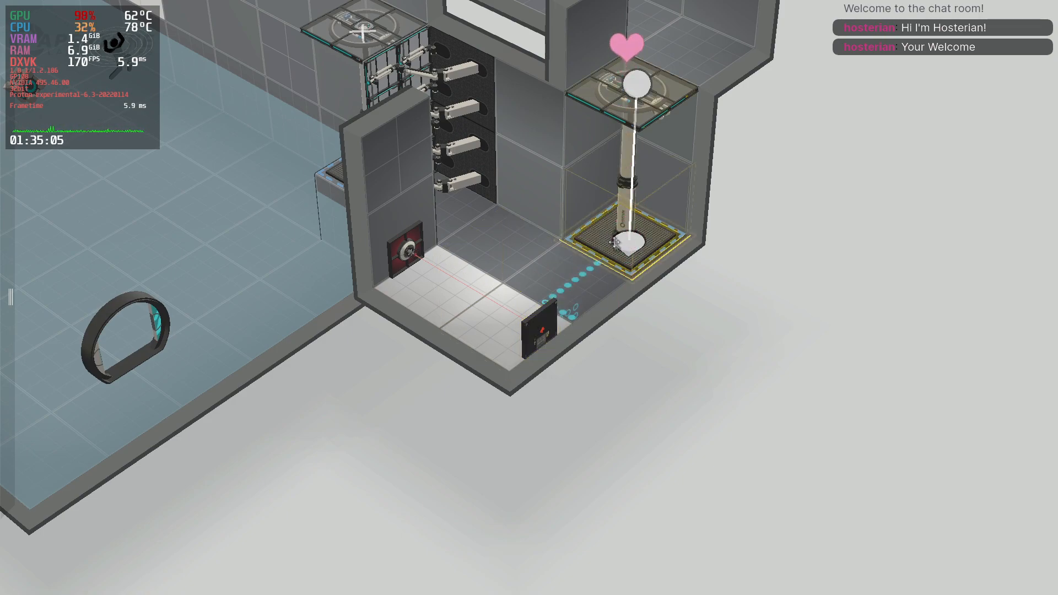
scroll(614, 242, up, 2)
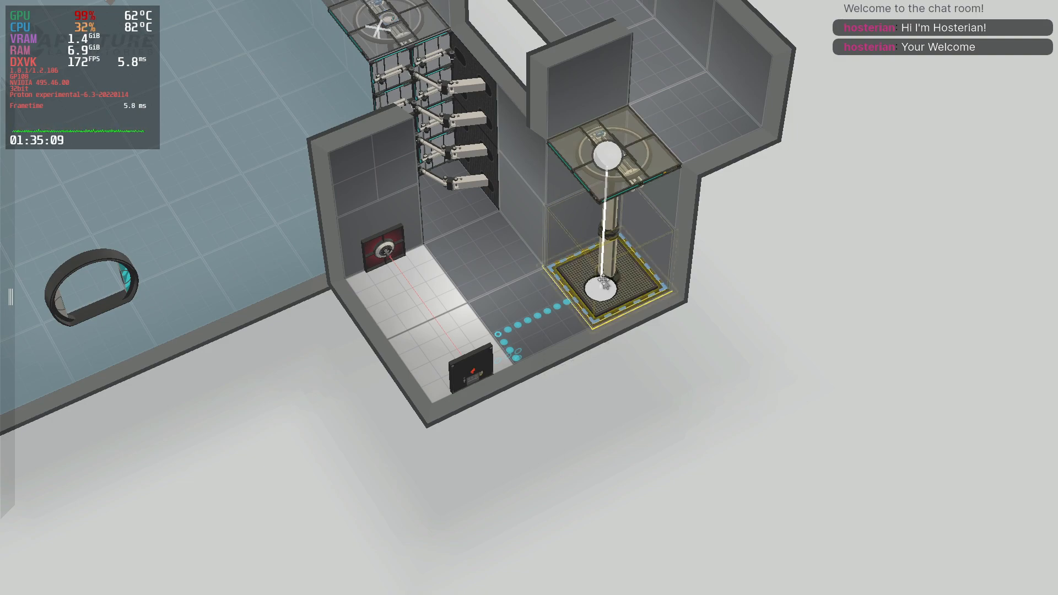
- Check the side room piston platform's connection visibility options and its position in the shaft
right_click(607, 254)
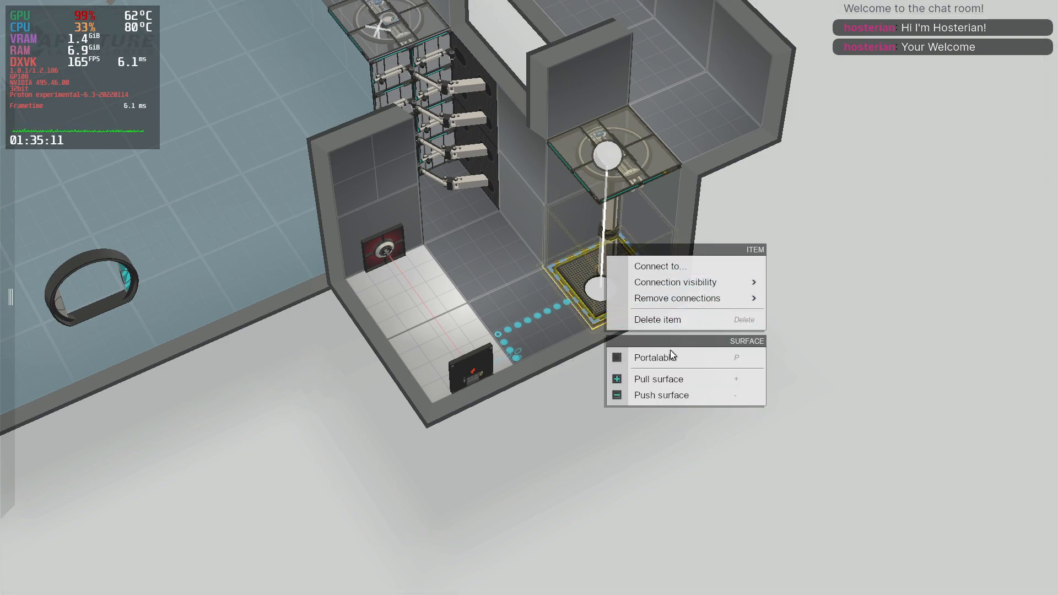
mouse_move(704, 290)
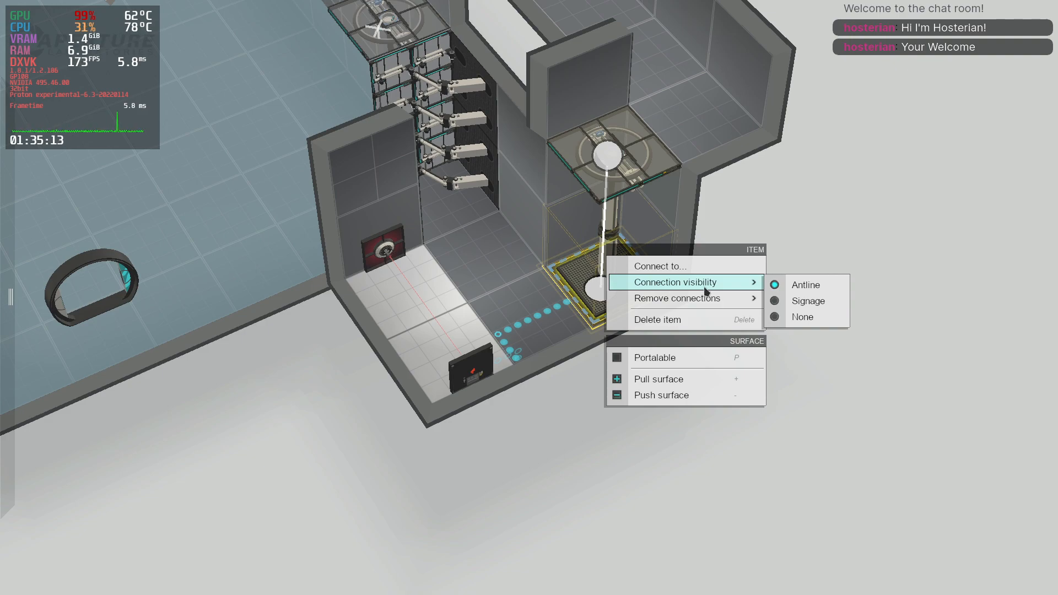
click(873, 494)
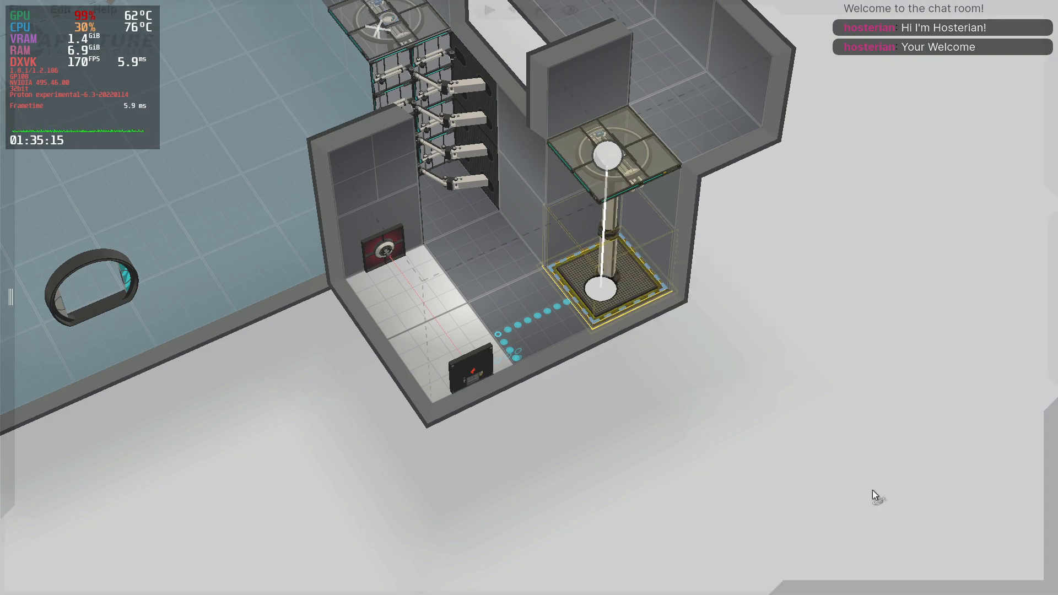
right_click(597, 276)
click(506, 495)
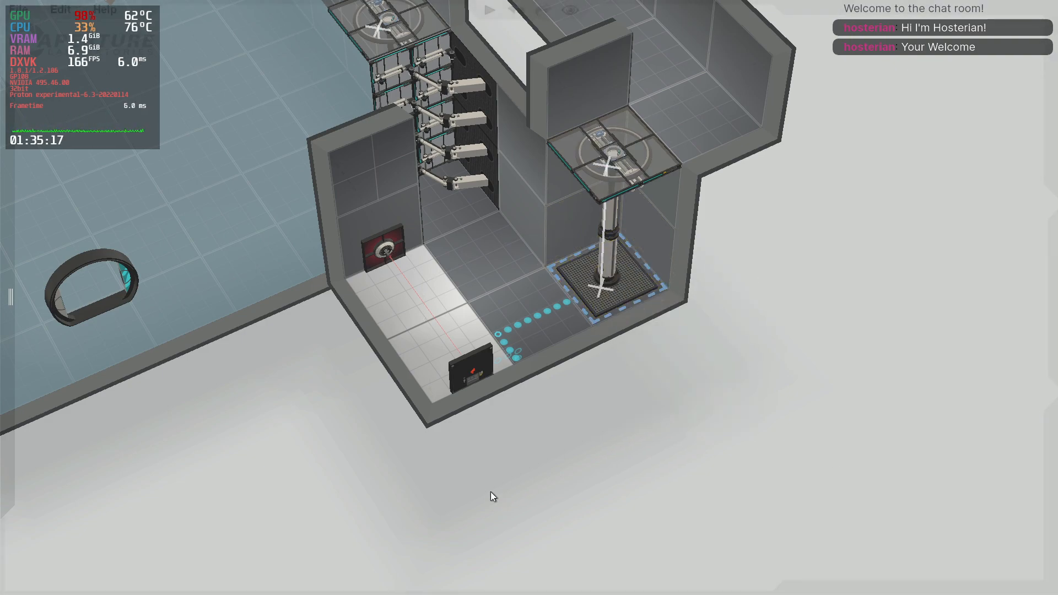
drag(490, 492, 552, 360)
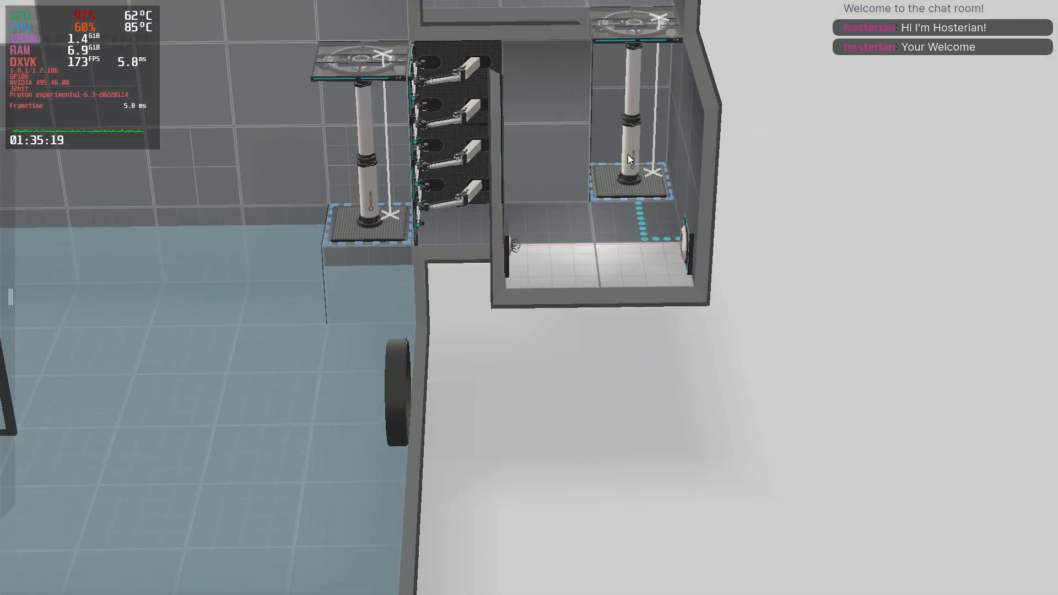
middle_drag(636, 130, 623, 146)
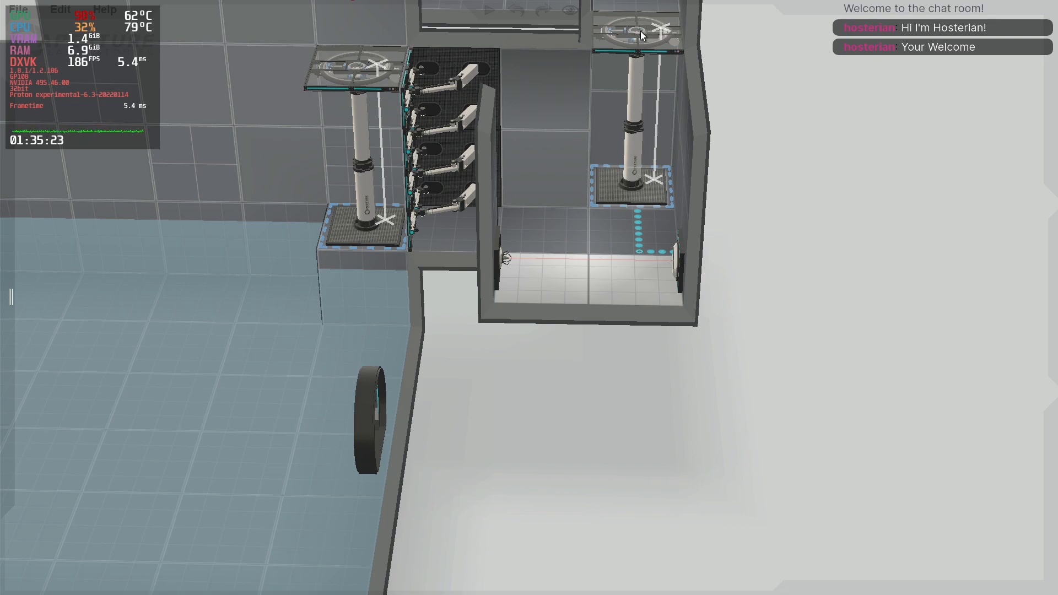
- Build and playtest the chamber, entering through the door and walking along the light bridge to the white wall
key(F9)
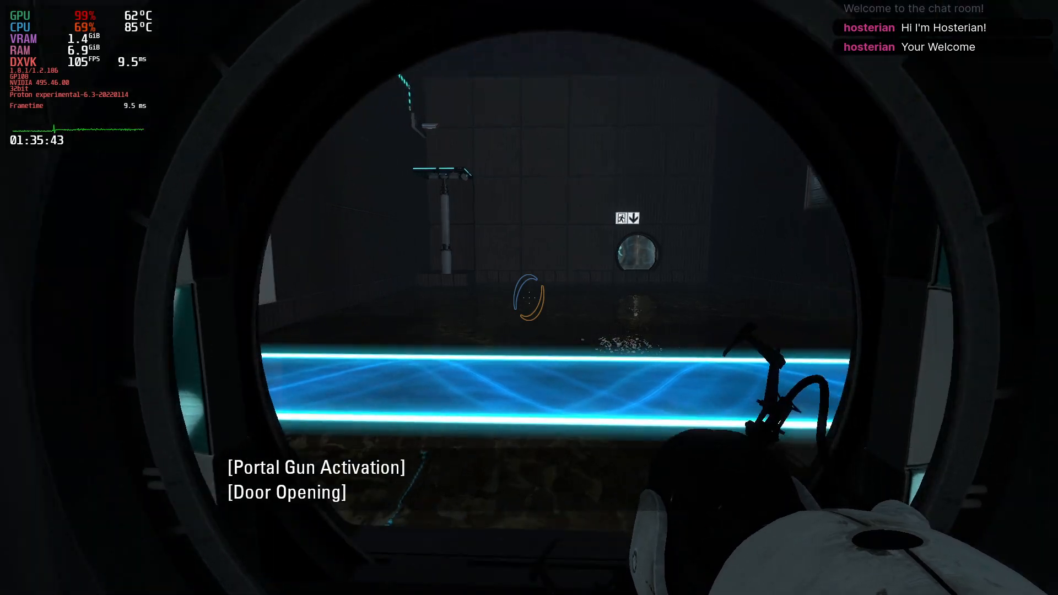
key(w)
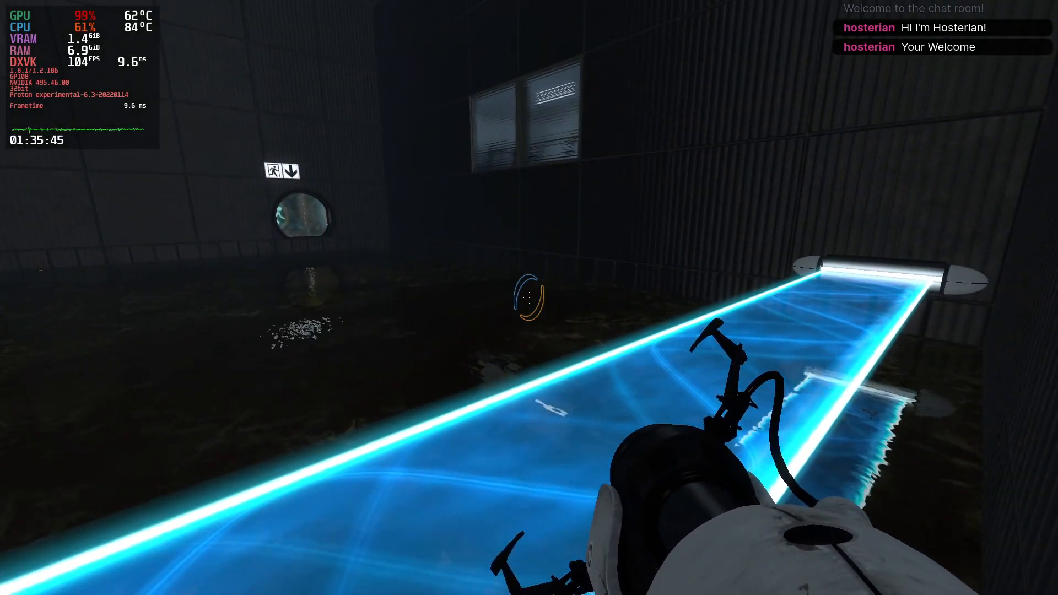
key(a)
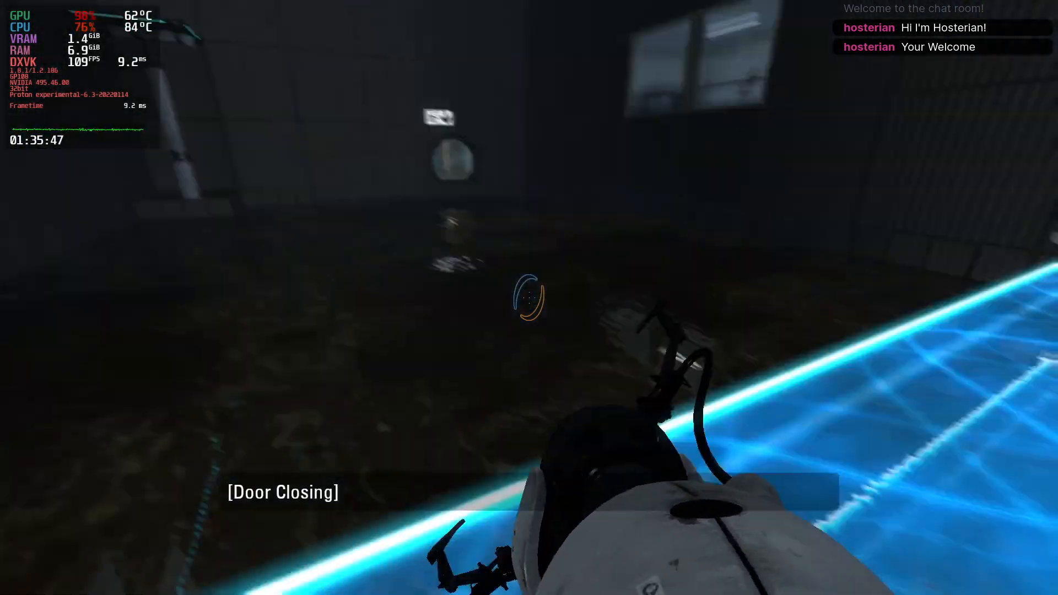
key(w)
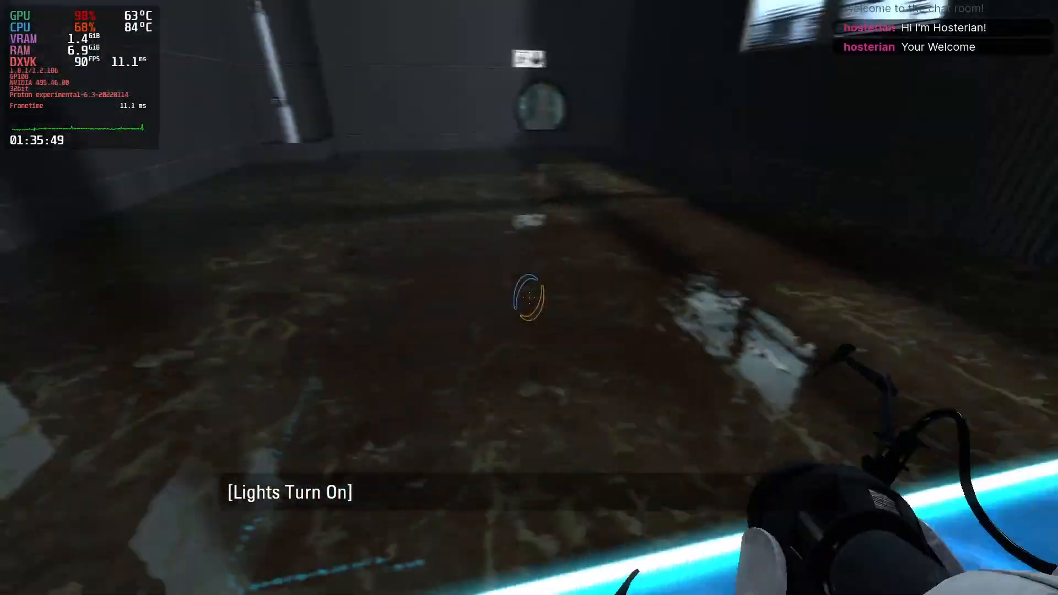
key(w)
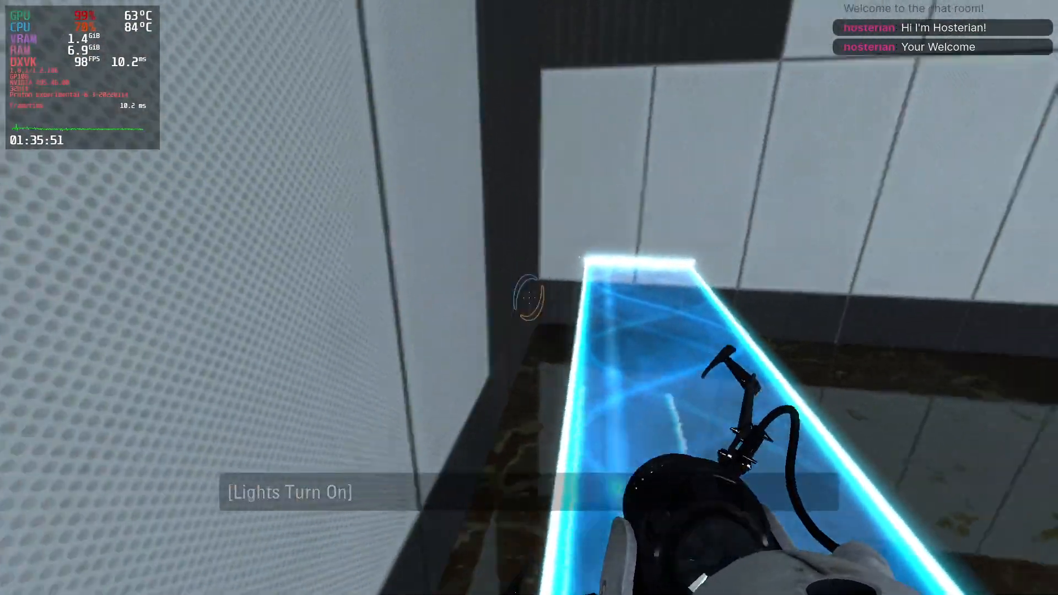
- Open a blue and an orange portal to reroute the light bridge, and cross it to activate the pedestal button
click(530, 298)
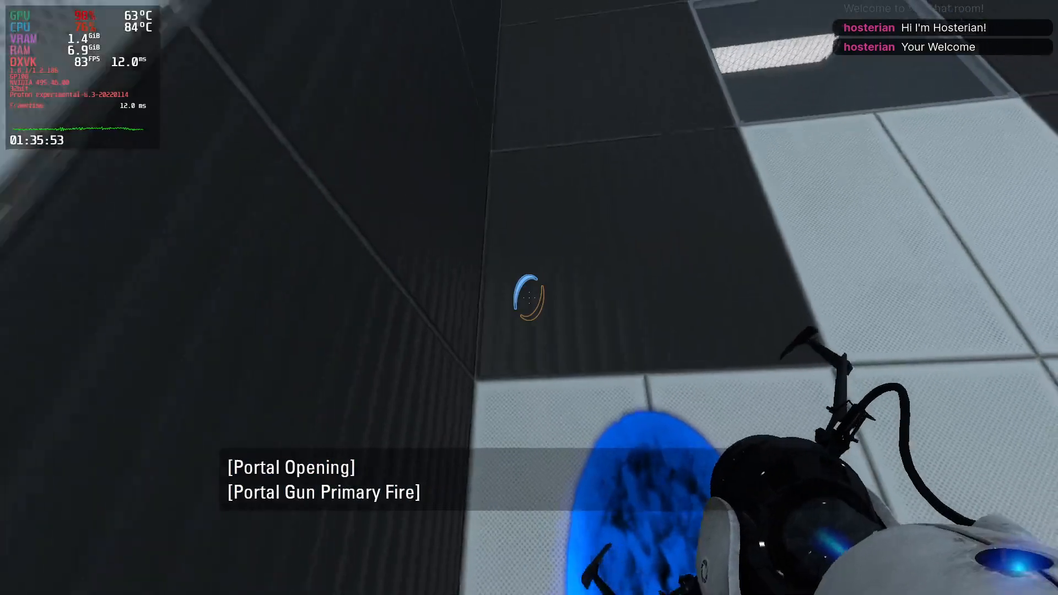
right_click(529, 297)
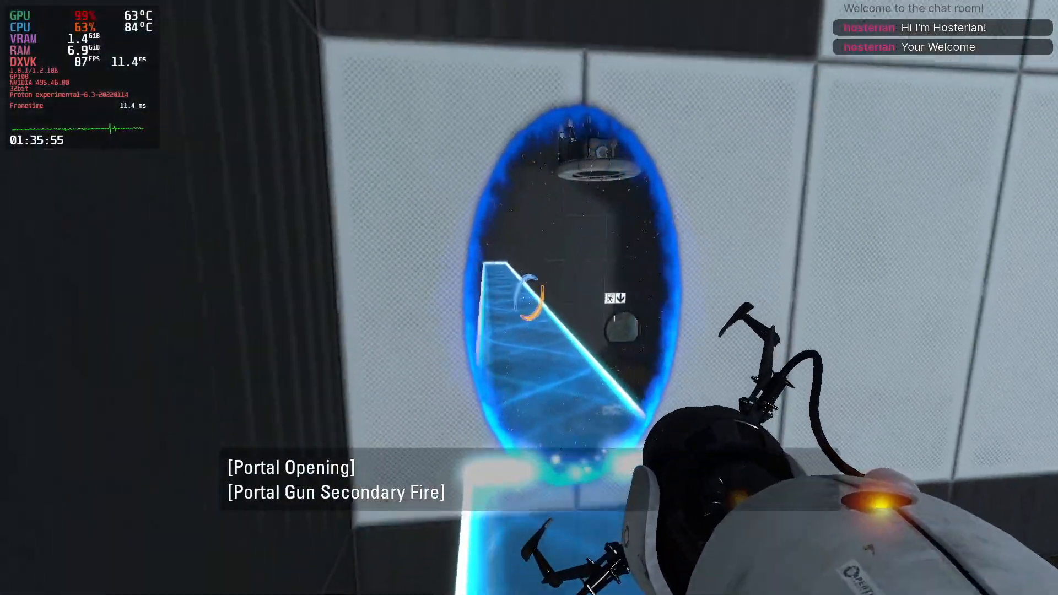
key(w)
key(w)
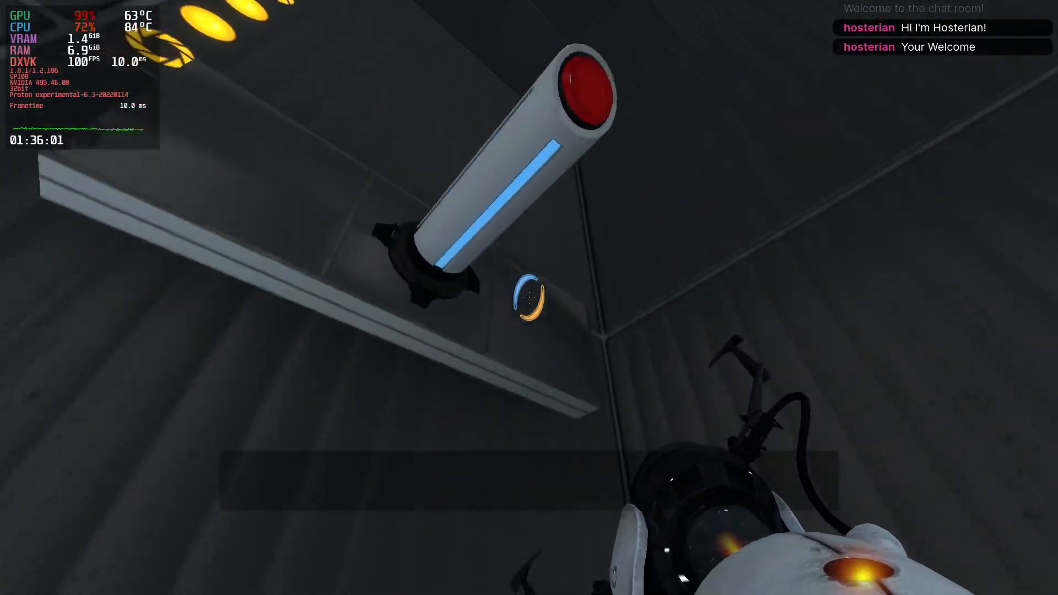
key(e)
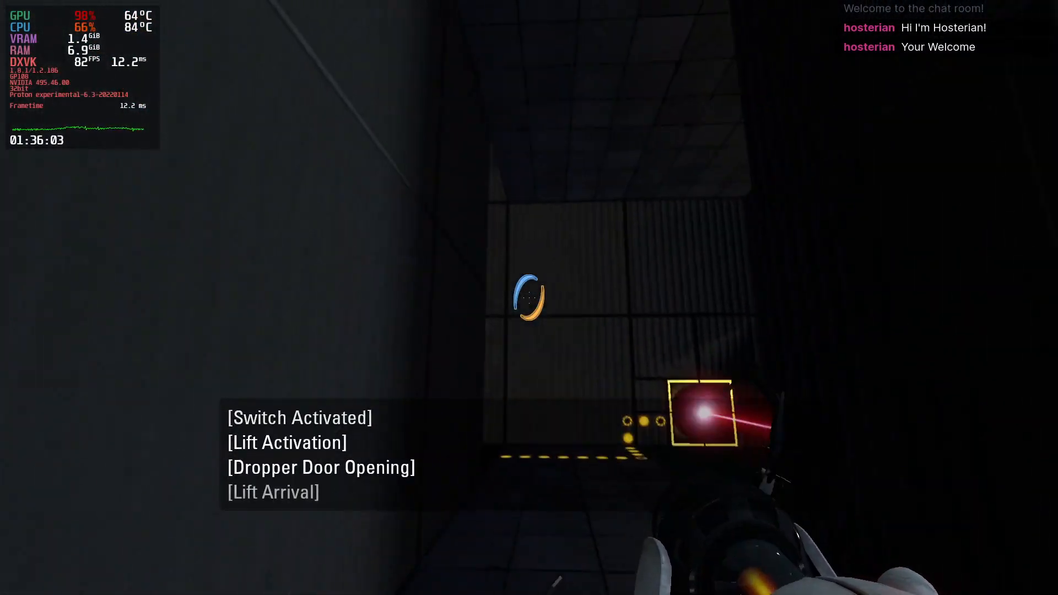
- Inspect the corridor, its piston platform and the side room laser in play, and return to the editor
key(w)
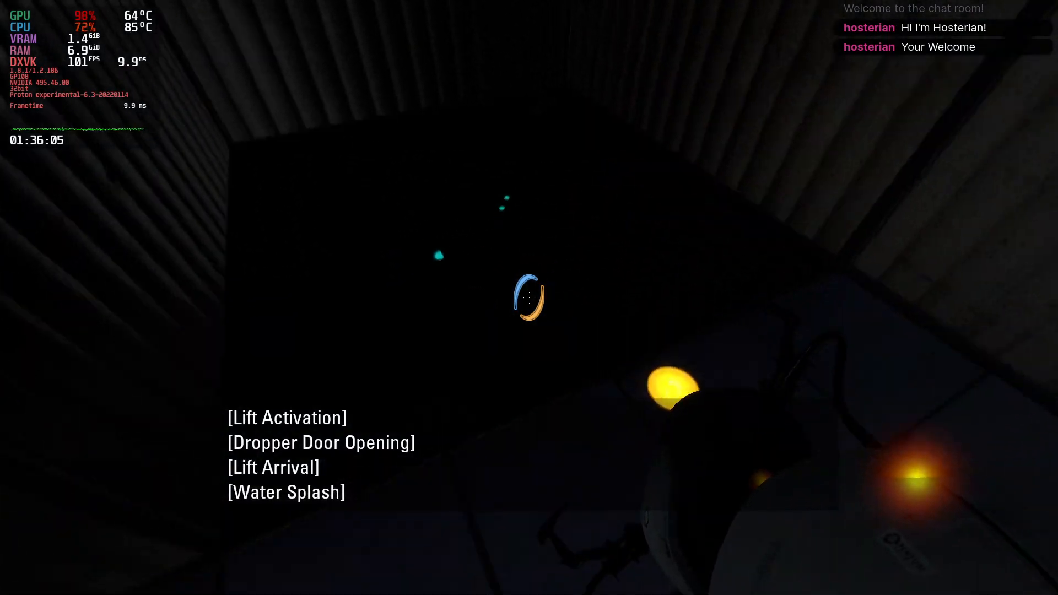
key(w)
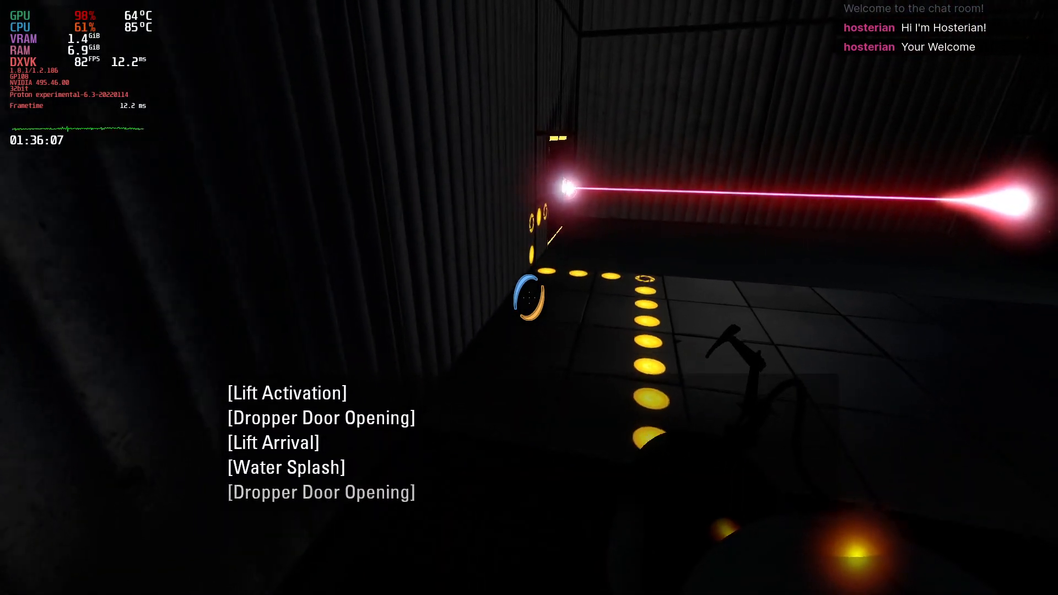
key(s)
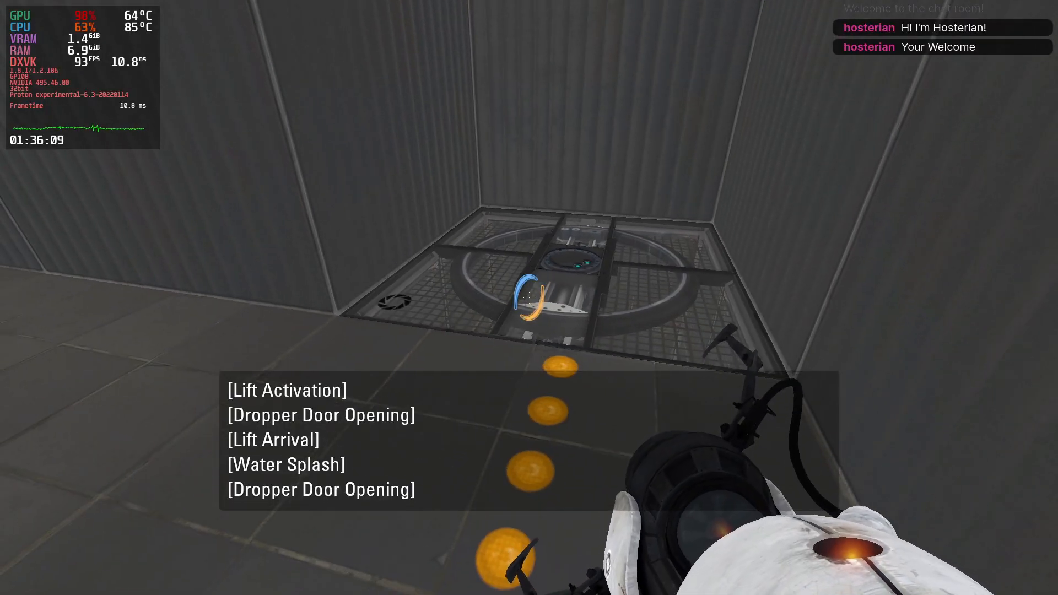
key(w)
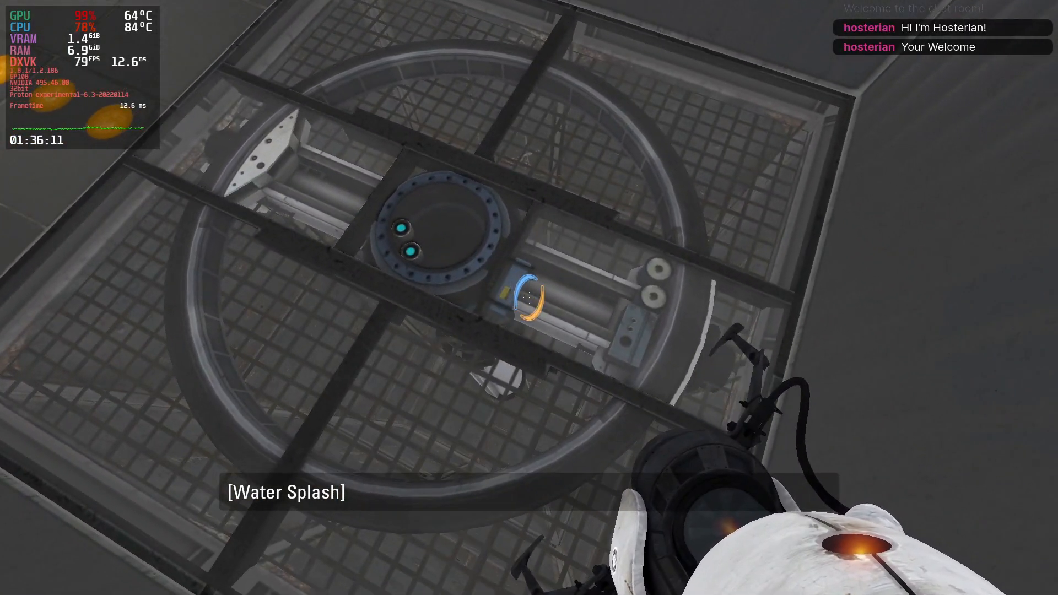
key(w)
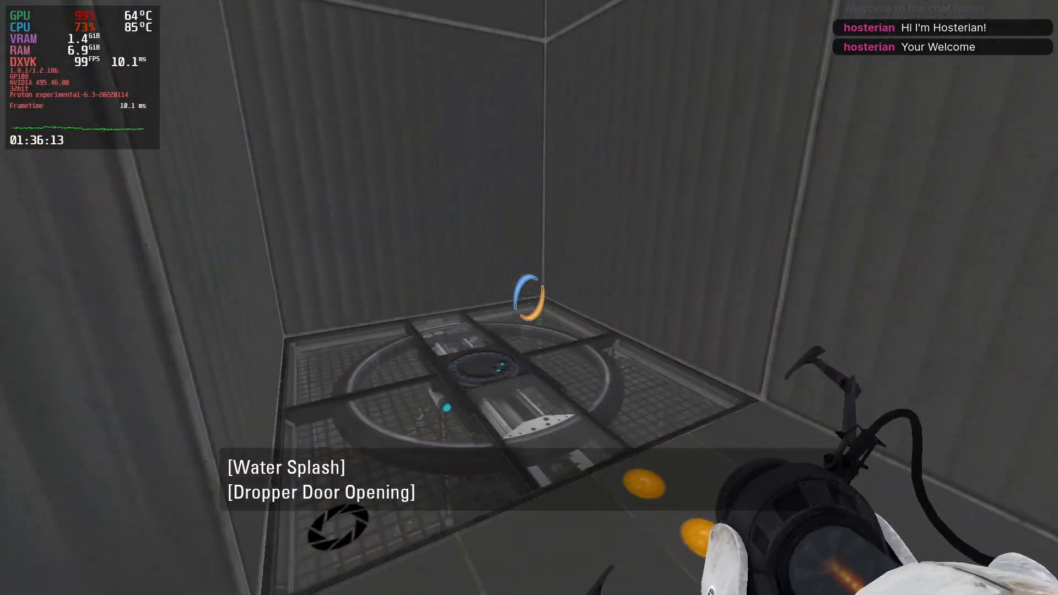
key(s)
key(w)
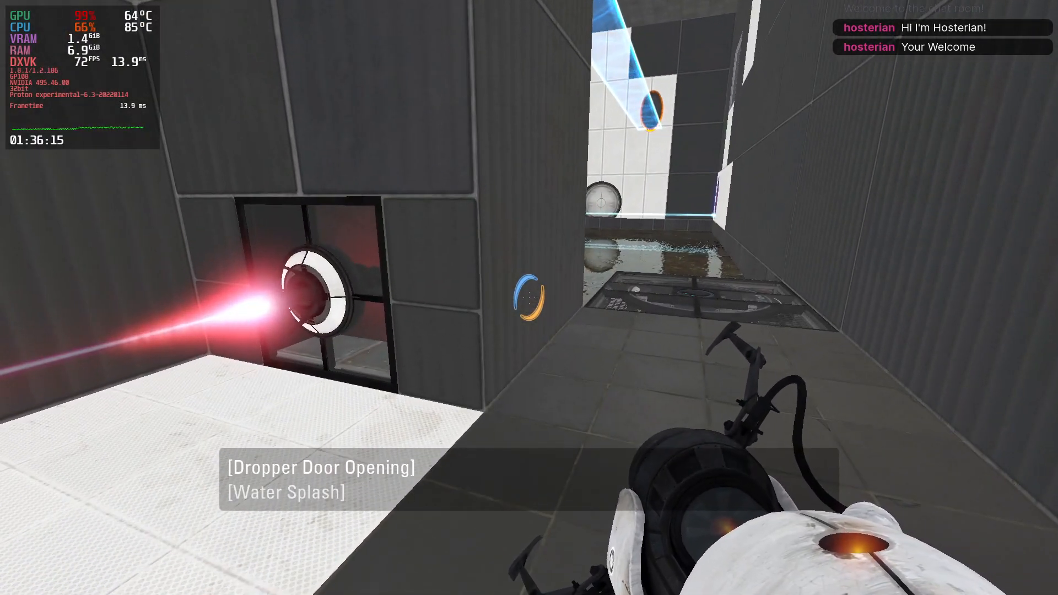
key(Escape)
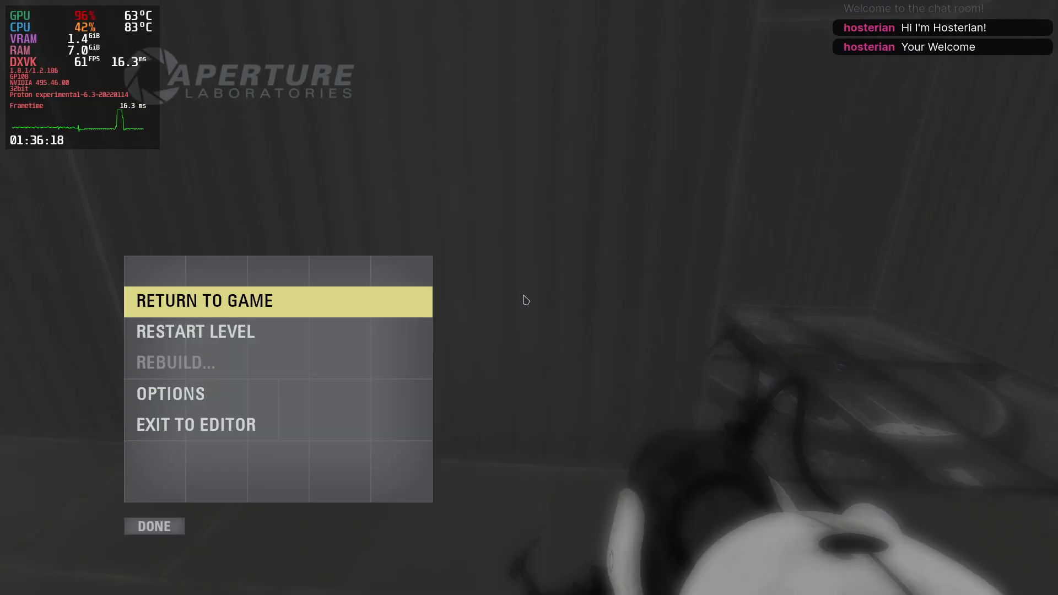
click(195, 424)
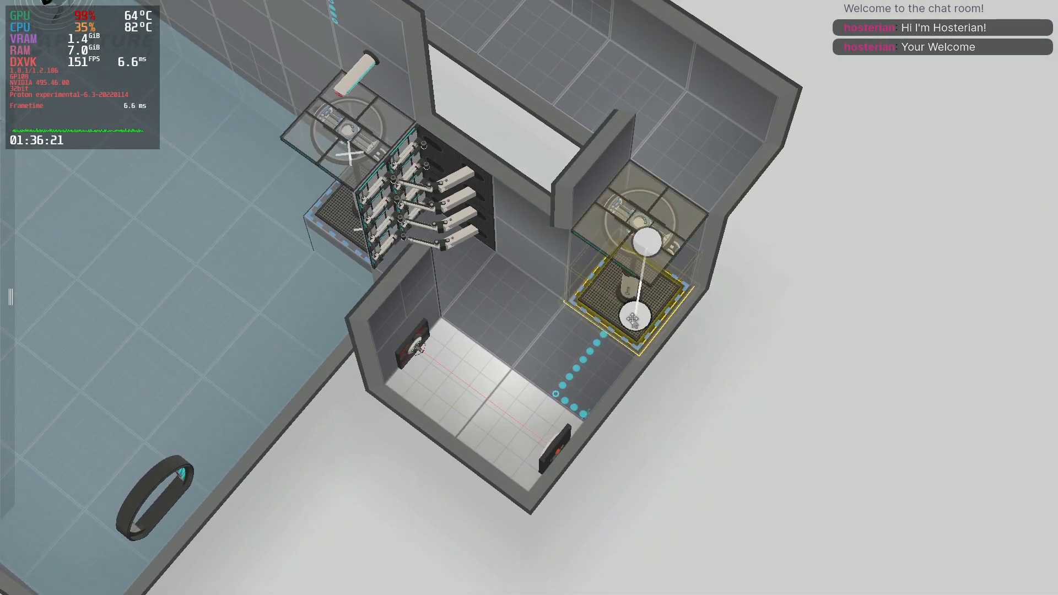
- Set the side room's piston platform to start lowered, with its raised position at corridor floor level
drag(637, 262, 625, 294)
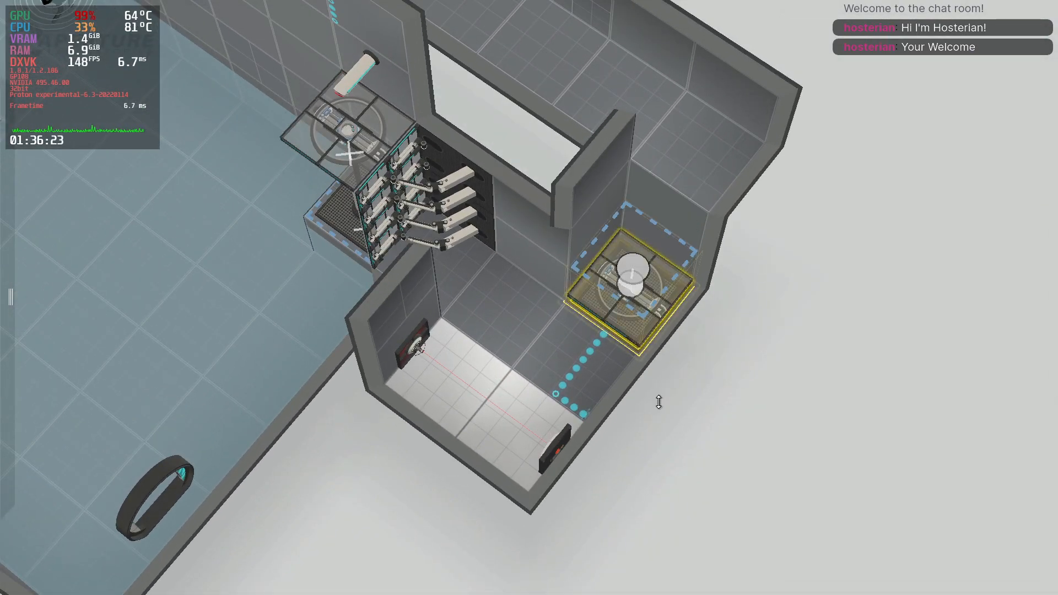
middle_drag(659, 402, 584, 168)
drag(583, 169, 586, 83)
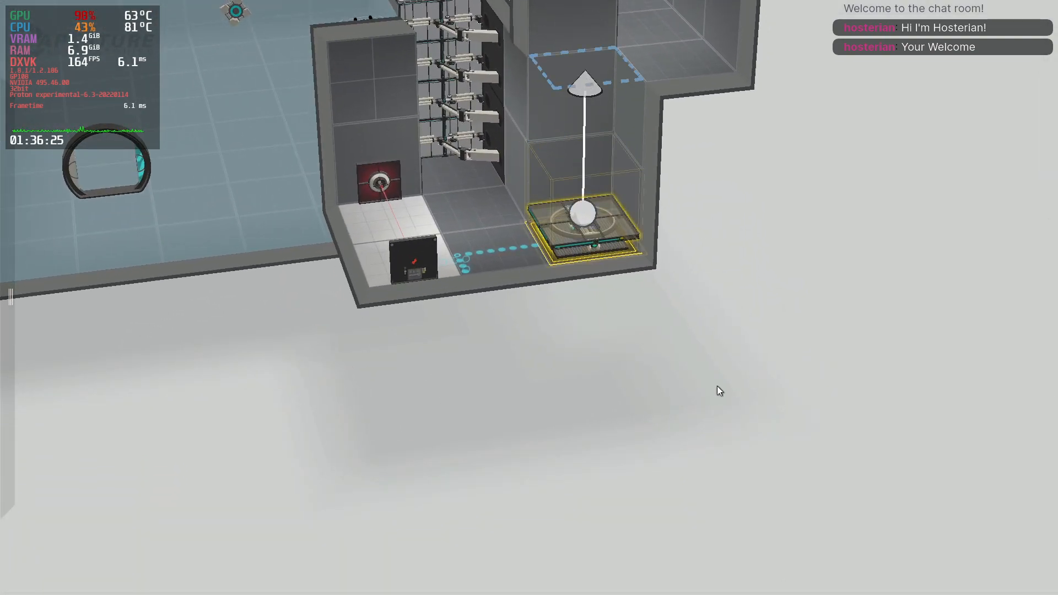
click(717, 387)
middle_drag(461, 332, 406, 455)
scroll(254, 363, up, 2)
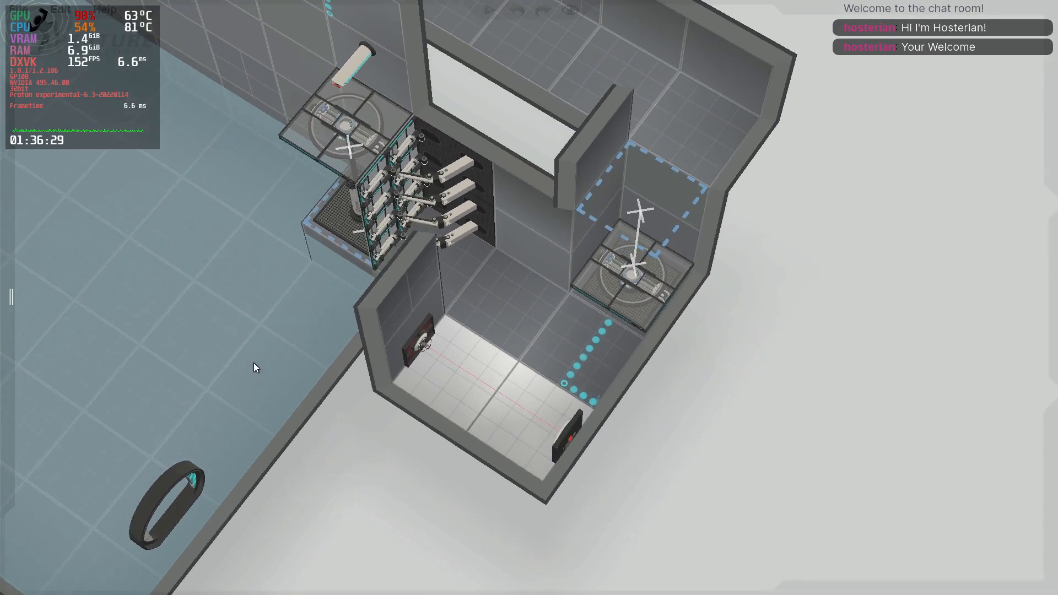
scroll(254, 369, down, 5)
middle_drag(267, 413, 38, 315)
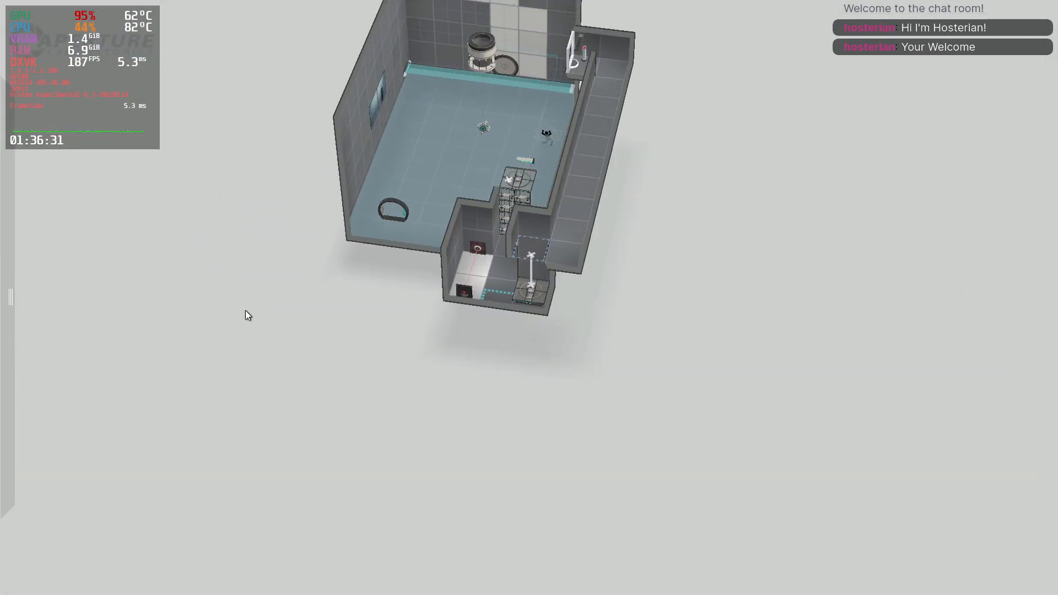
- Switch to the built chamber, place an orange portal low on the white wall, follow the light bridge, and fire another orange portal on the adjacent white wall
middle_drag(247, 315, 391, 284)
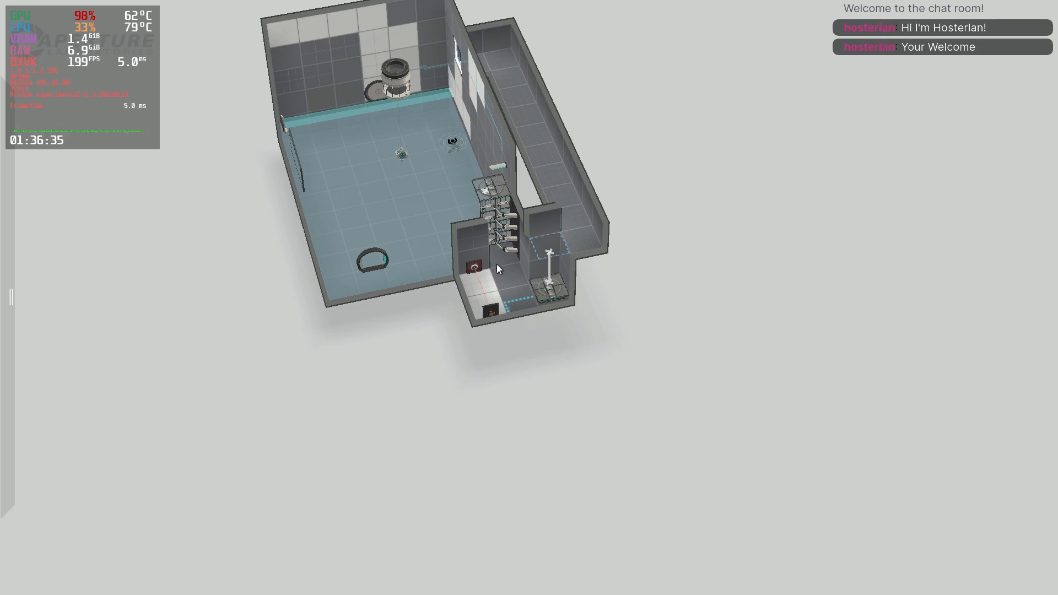
middle_drag(497, 264, 526, 170)
key(Escape)
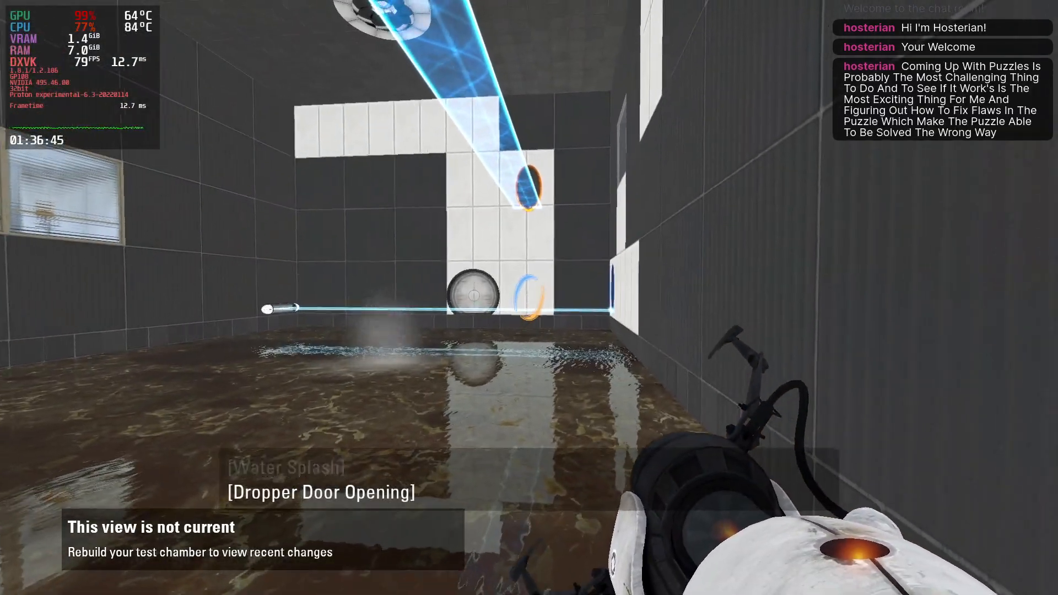
right_click(529, 298)
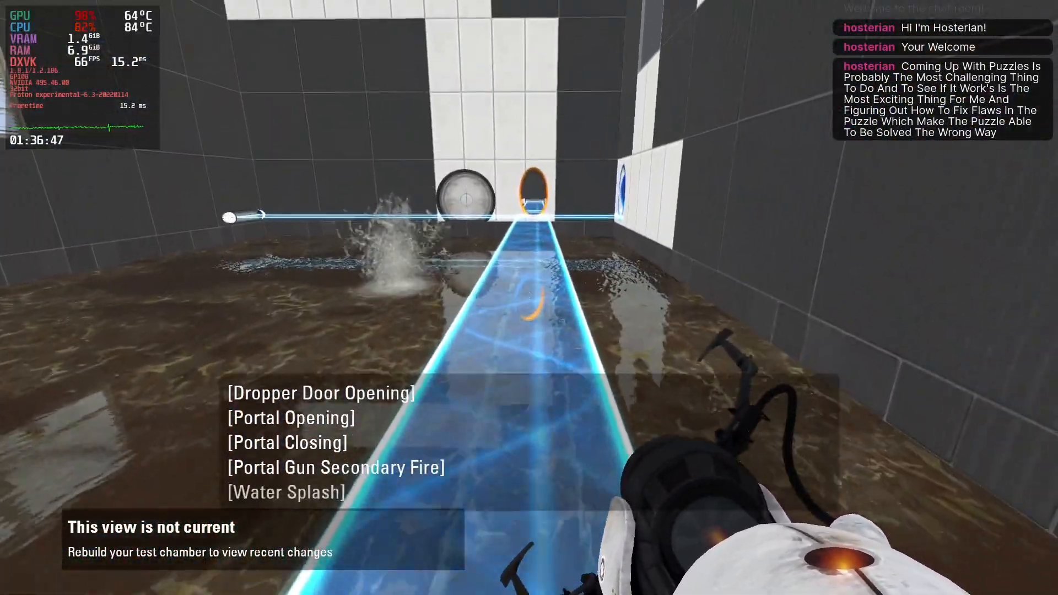
key(w)
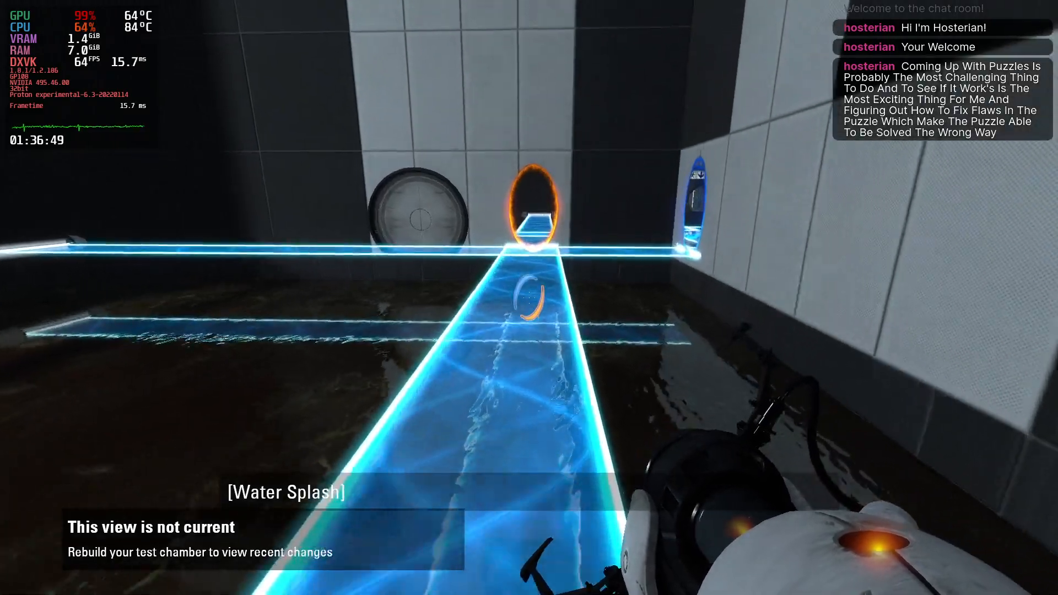
key(w)
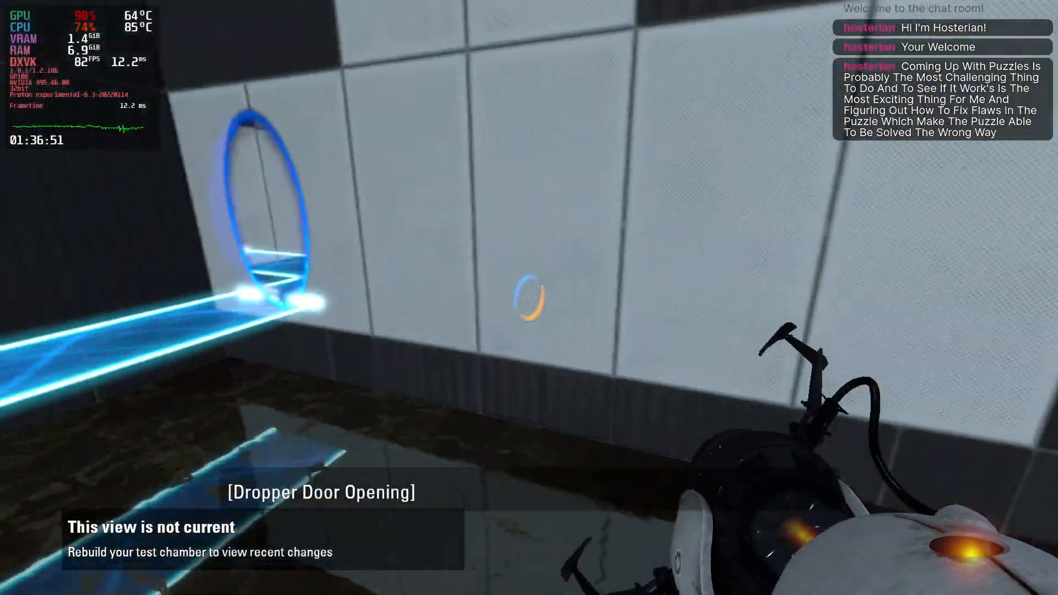
right_click(530, 297)
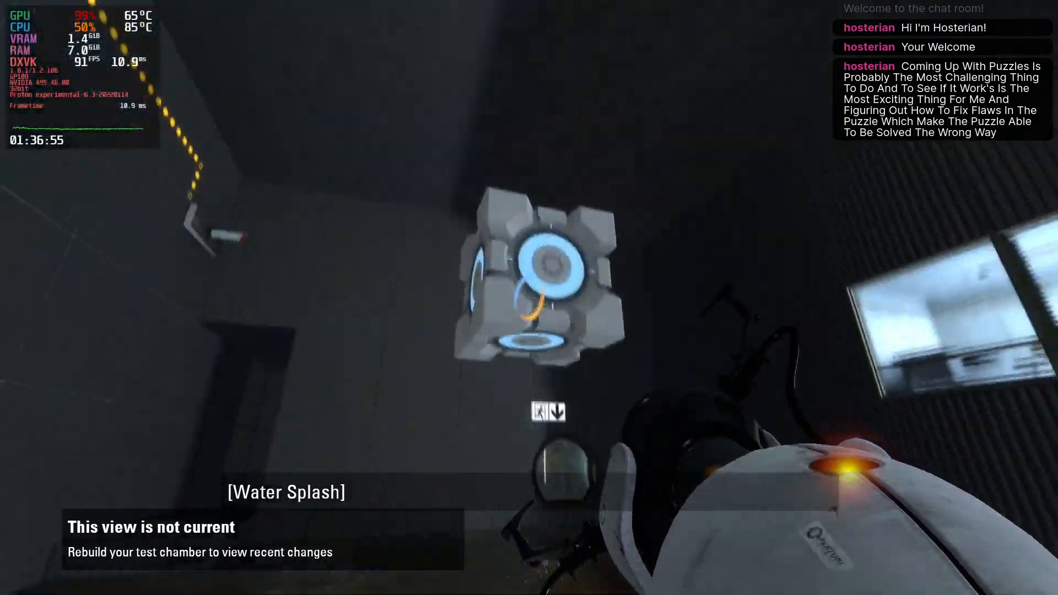
- Catch the cube falling from the dropper, carry it along the light bridge, and set it down on the bridge beside the round door
key(e)
key(w)
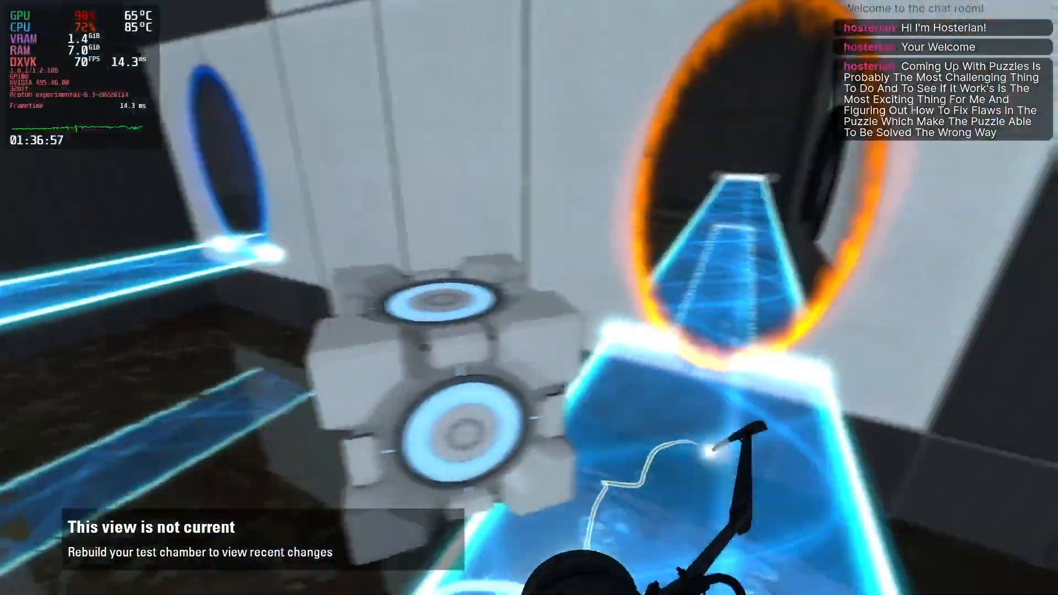
key(w)
key(w)
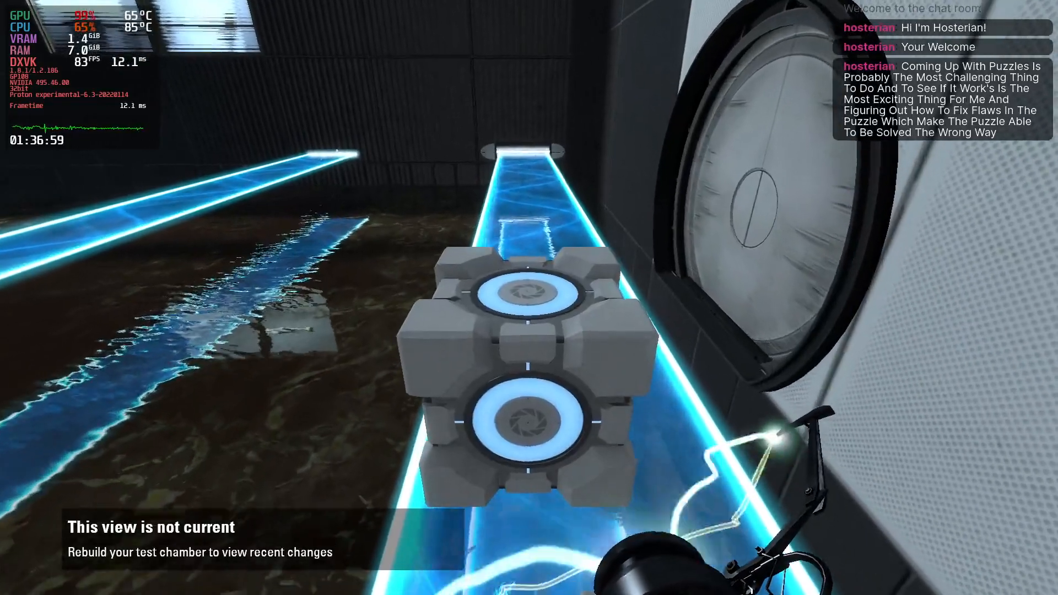
key(e)
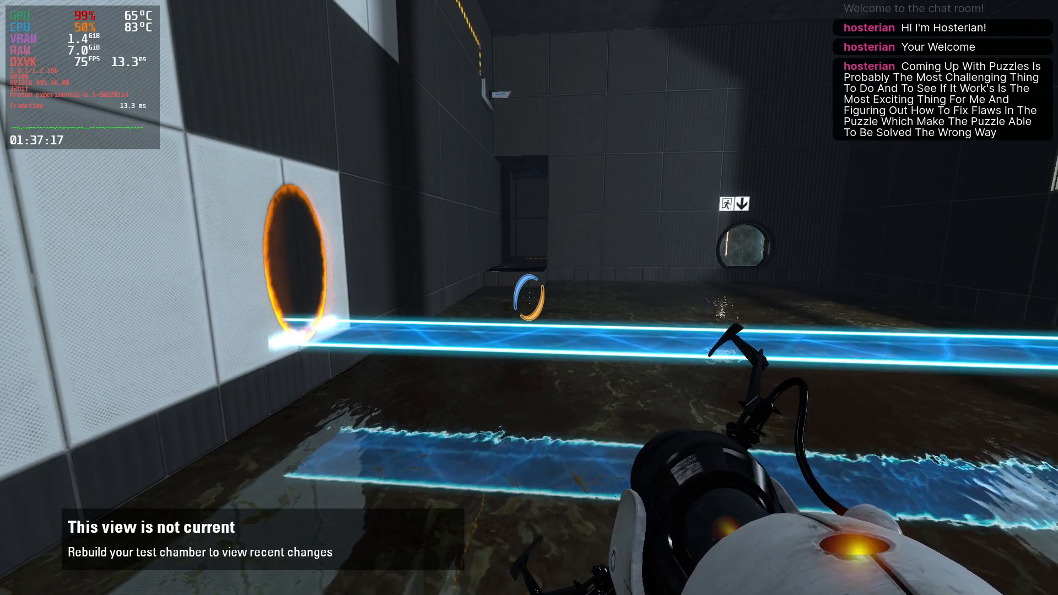
- Jump past the cube on the light bridge, walk the bridge to check the route both ways, and return to the editor
key(s)
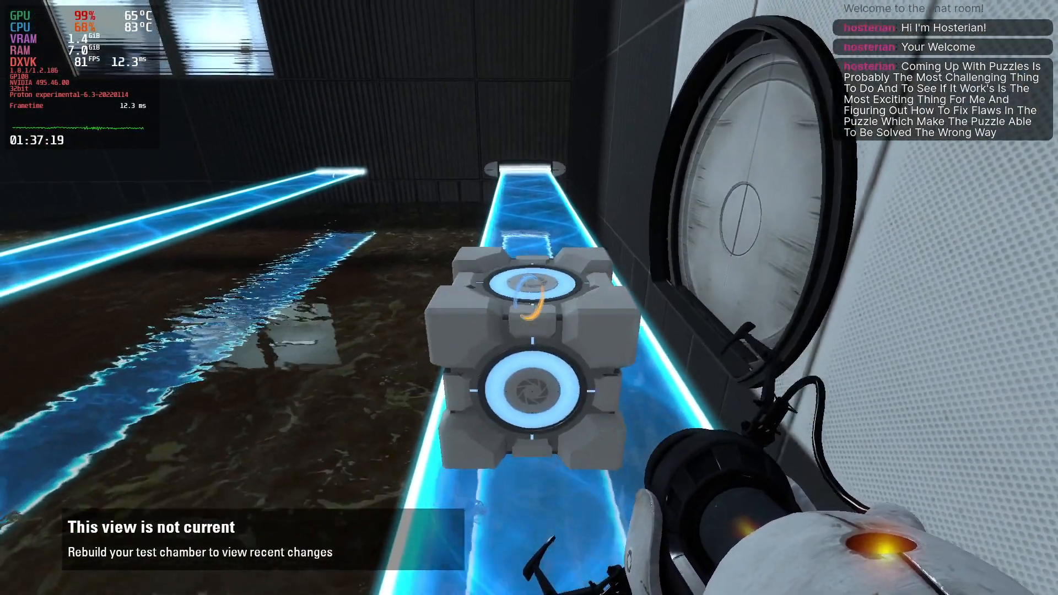
key(w)
key(space)
key(w)
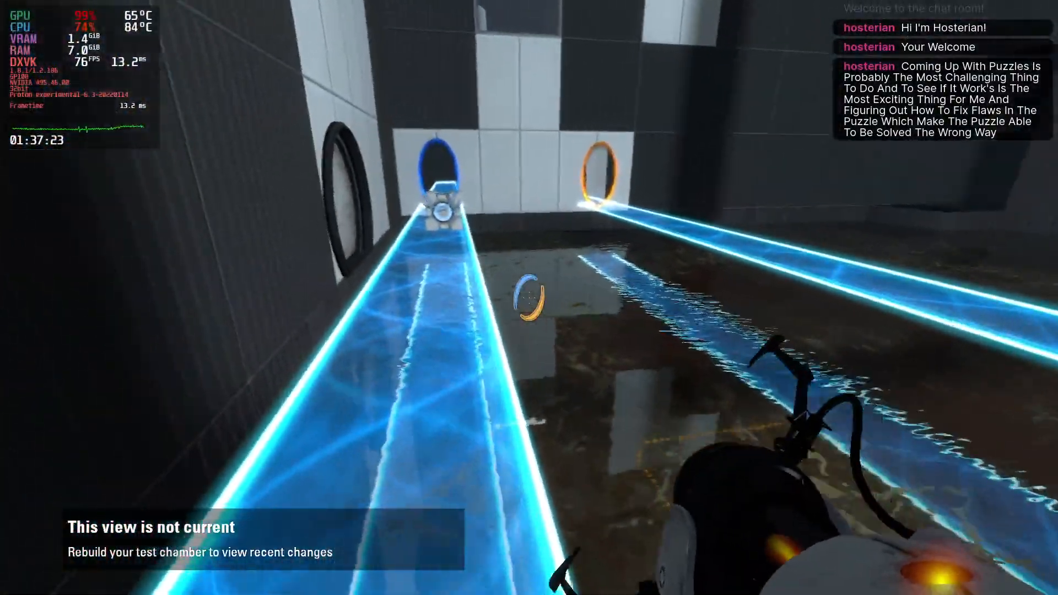
key(w)
key(w)
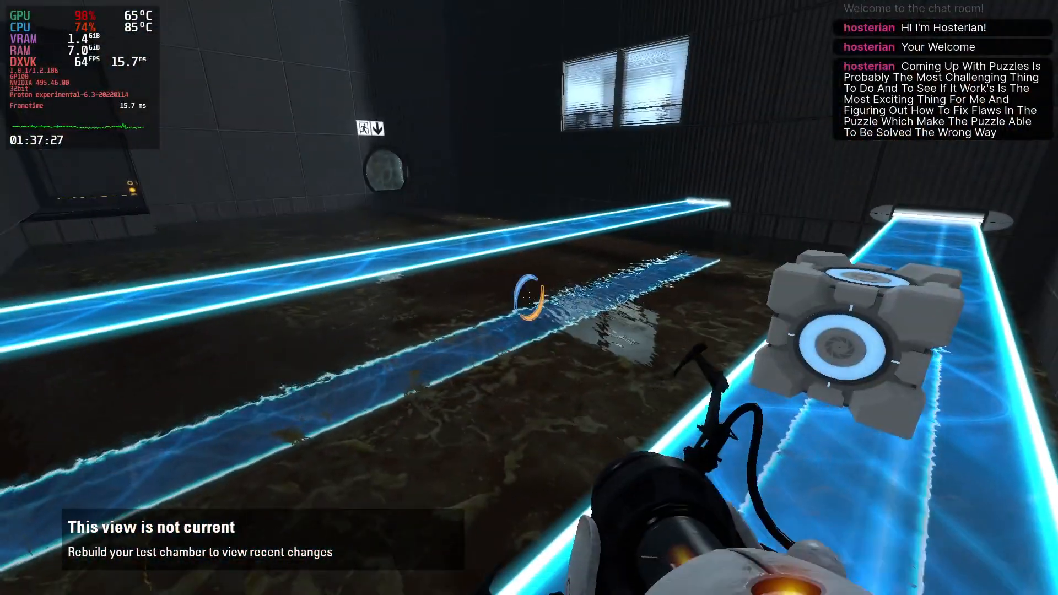
key(Escape)
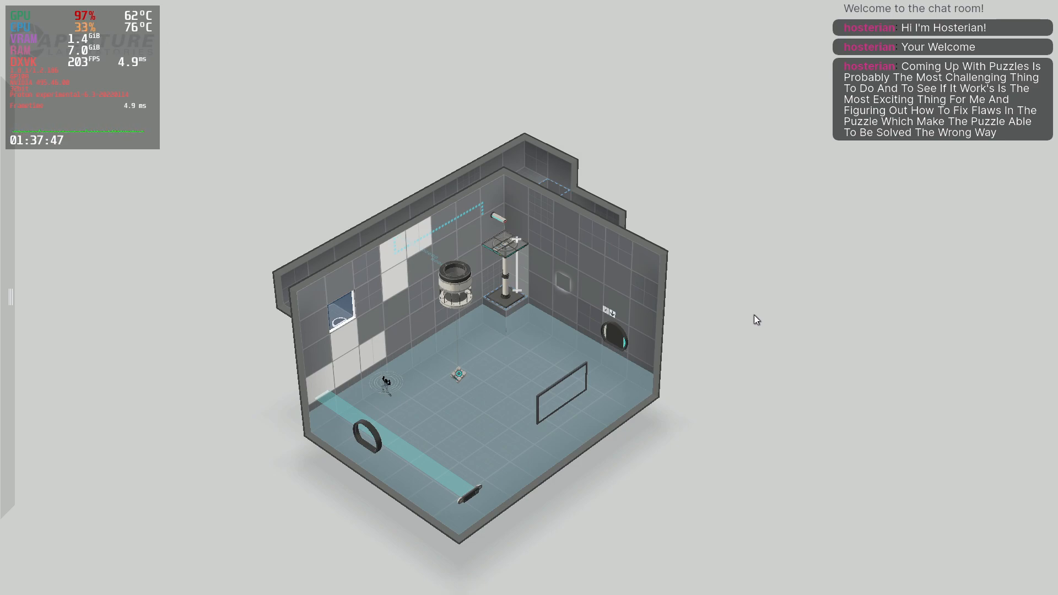
- Examine the chamber from several angles, including the side room, the corridor, and the main room's portal wall
middle_drag(754, 316, 470, 432)
scroll(471, 432, up, 3)
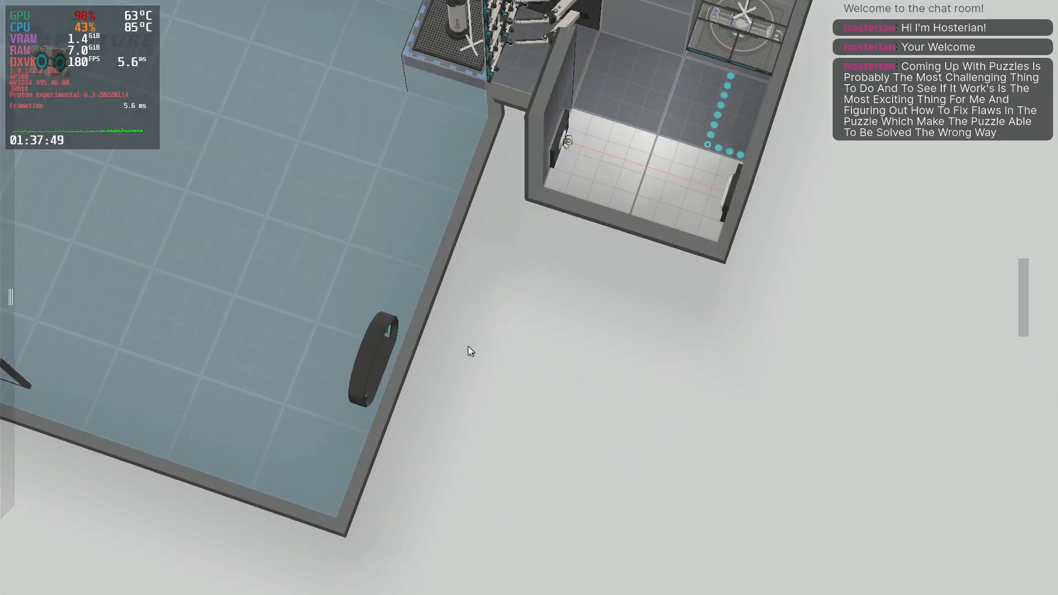
scroll(463, 349, down, 4)
middle_drag(455, 349, 623, 141)
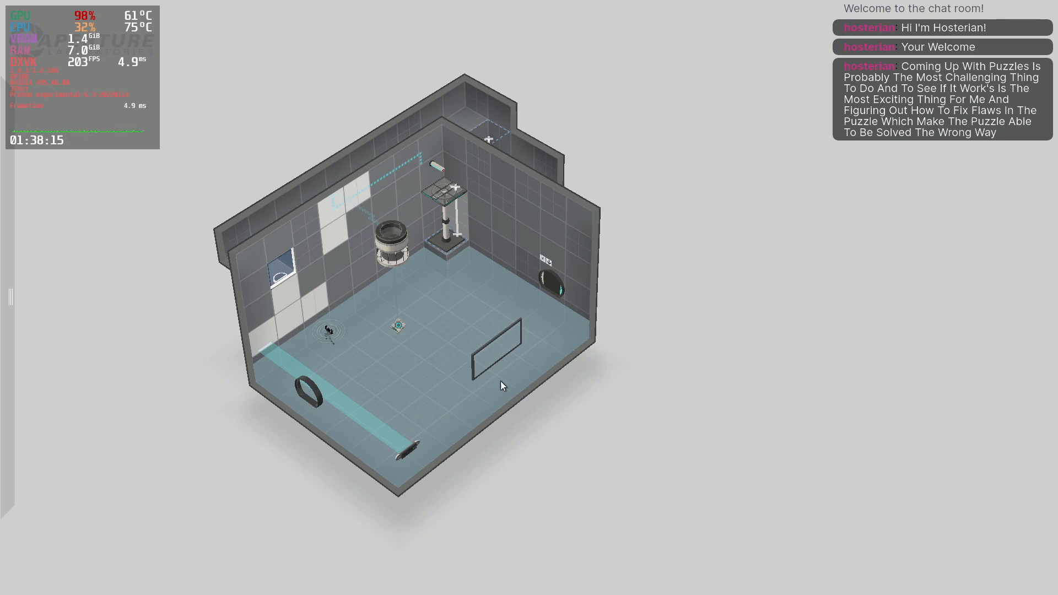
right_drag(572, 392, 420, 411)
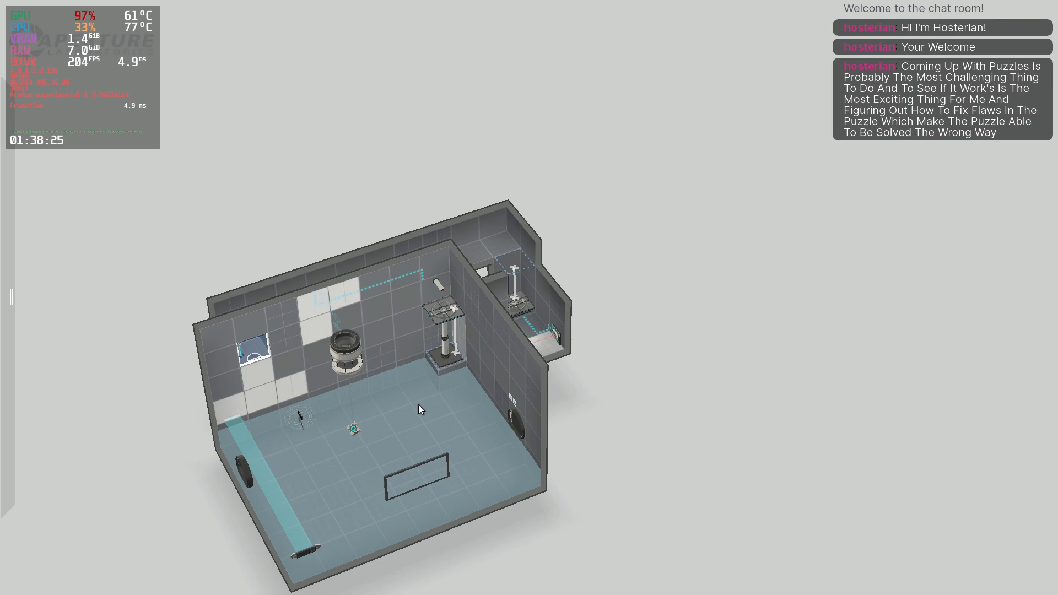
right_drag(339, 380, 370, 415)
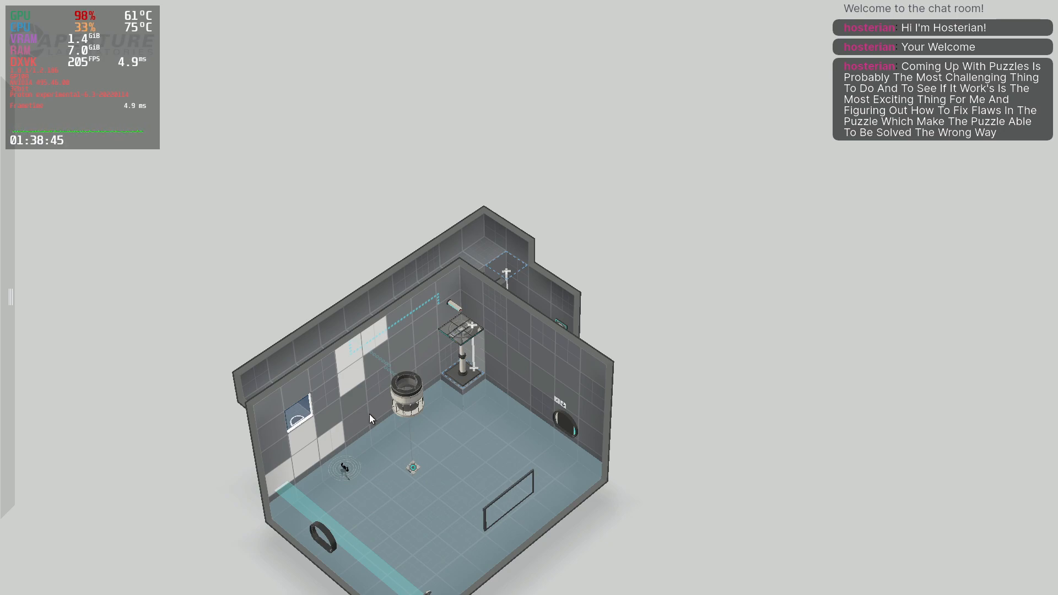
right_drag(484, 375, 421, 425)
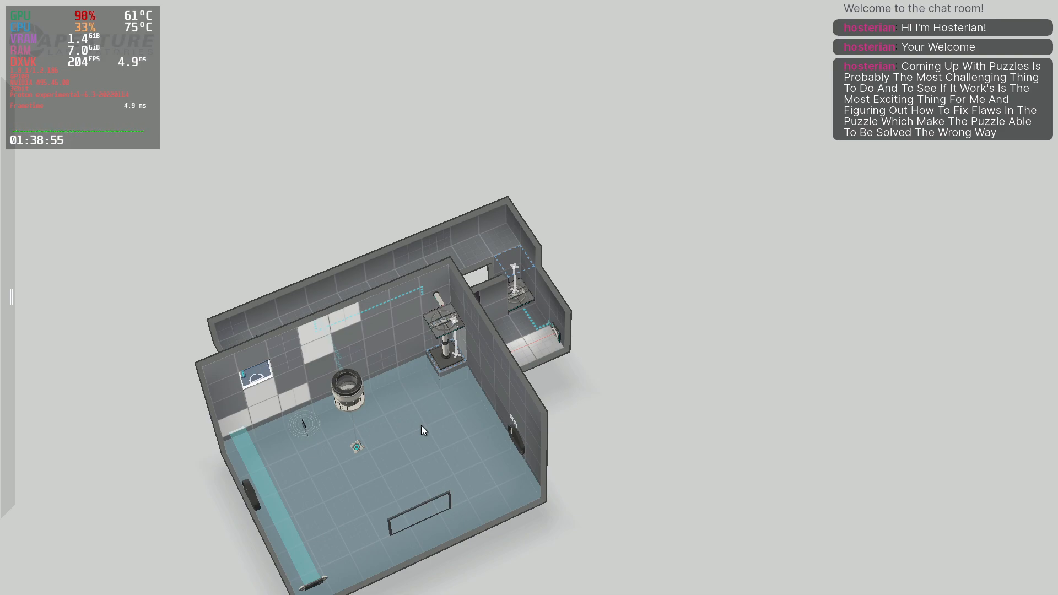
middle_drag(480, 292, 353, 331)
scroll(352, 331, up, 5)
scroll(562, 336, down, 2)
middle_drag(729, 325, 660, 237)
middle_drag(507, 216, 383, 188)
- Examine the upper white wall tiles near the cube dropper and the wall behind the main room's piston platform
drag(385, 188, 401, 142)
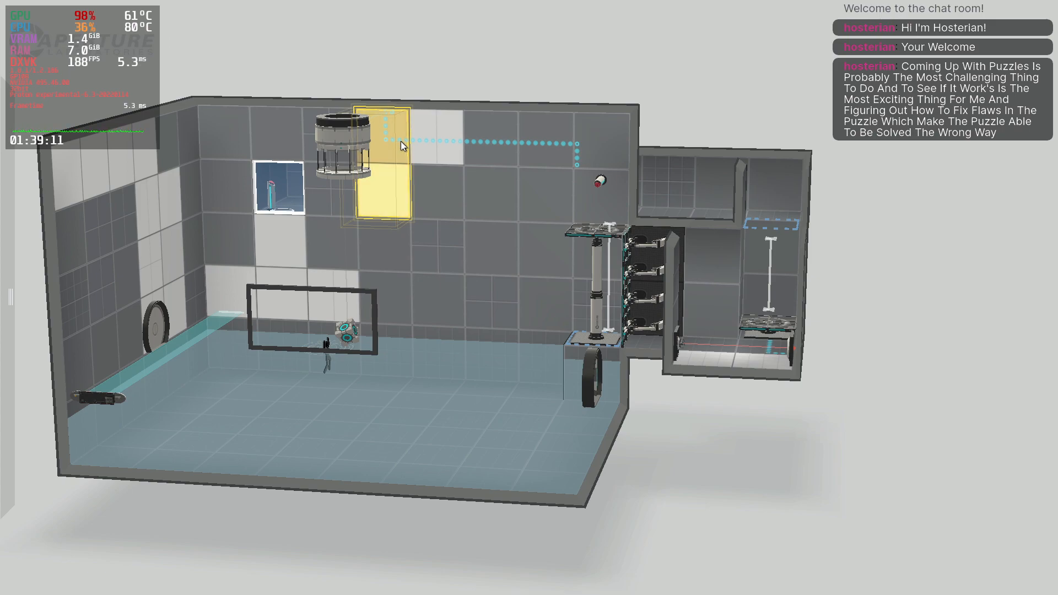
click(445, 194)
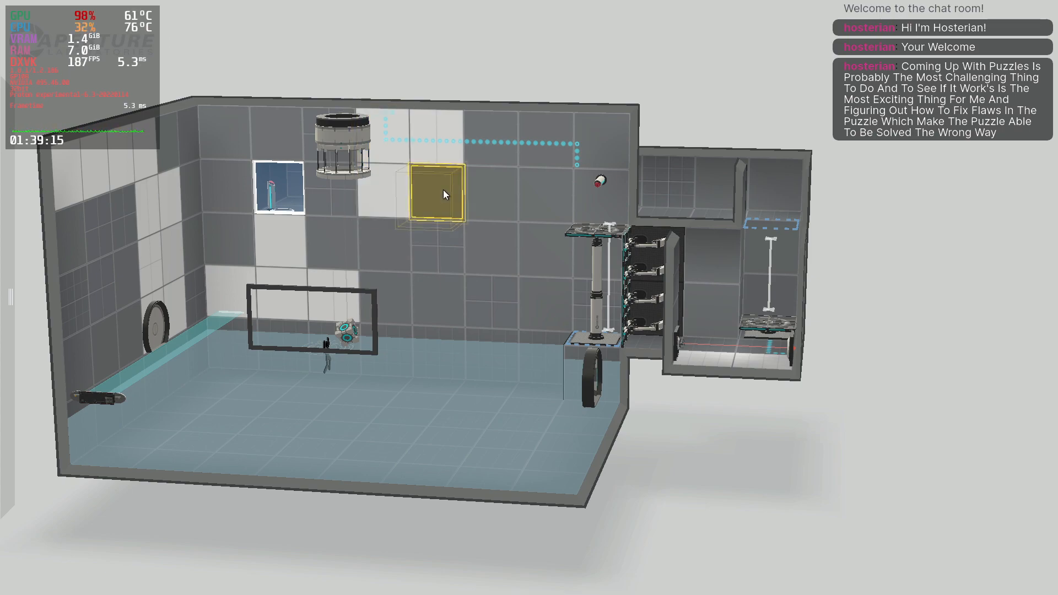
middle_drag(446, 194, 599, 295)
click(520, 215)
click(506, 209)
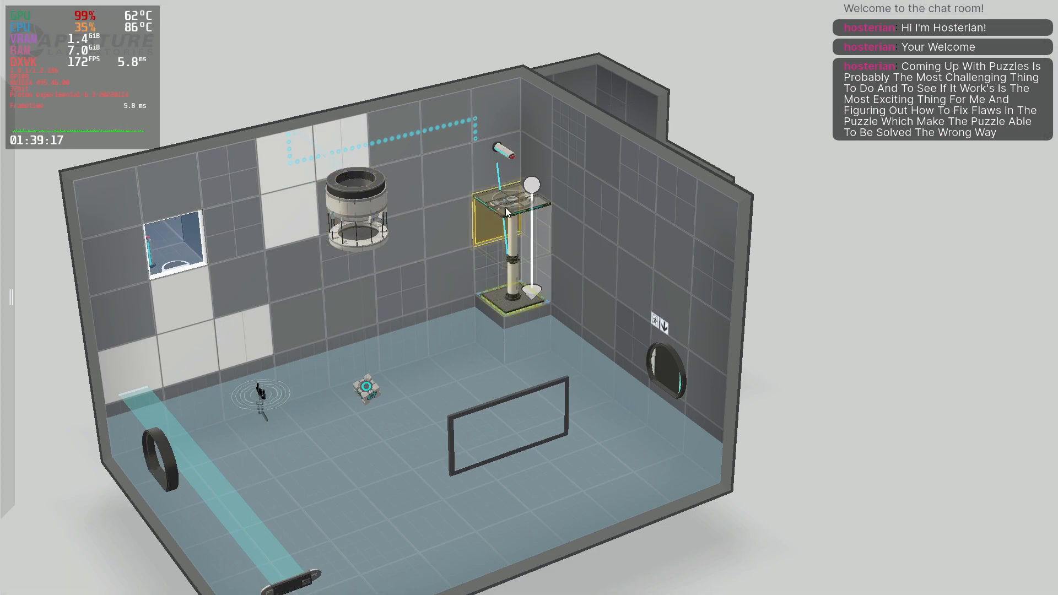
middle_drag(329, 315, 311, 267)
click(308, 246)
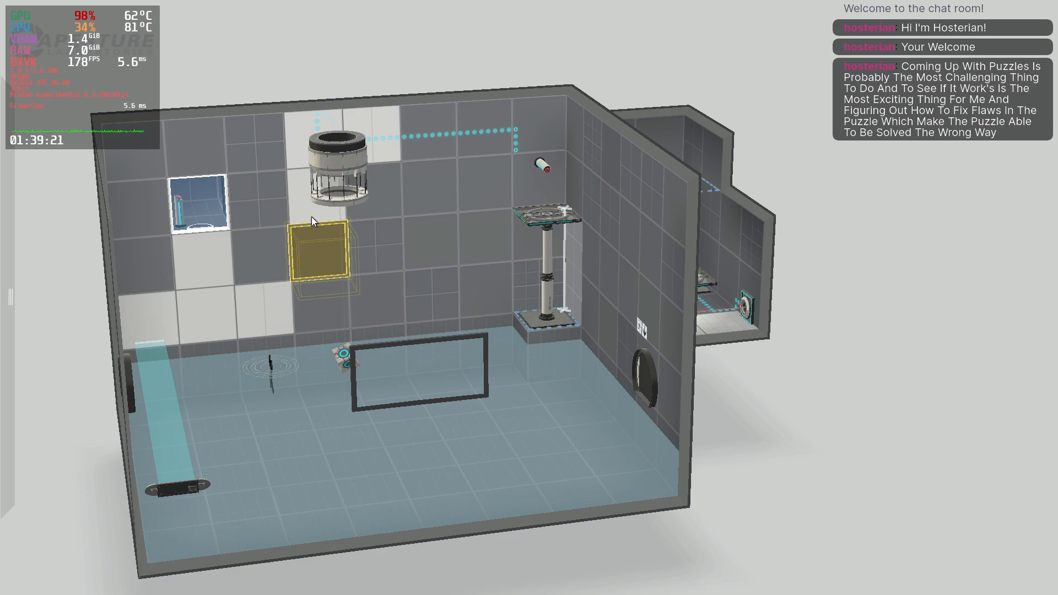
click(312, 219)
drag(312, 216, 300, 133)
middle_drag(457, 214, 425, 275)
click(568, 210)
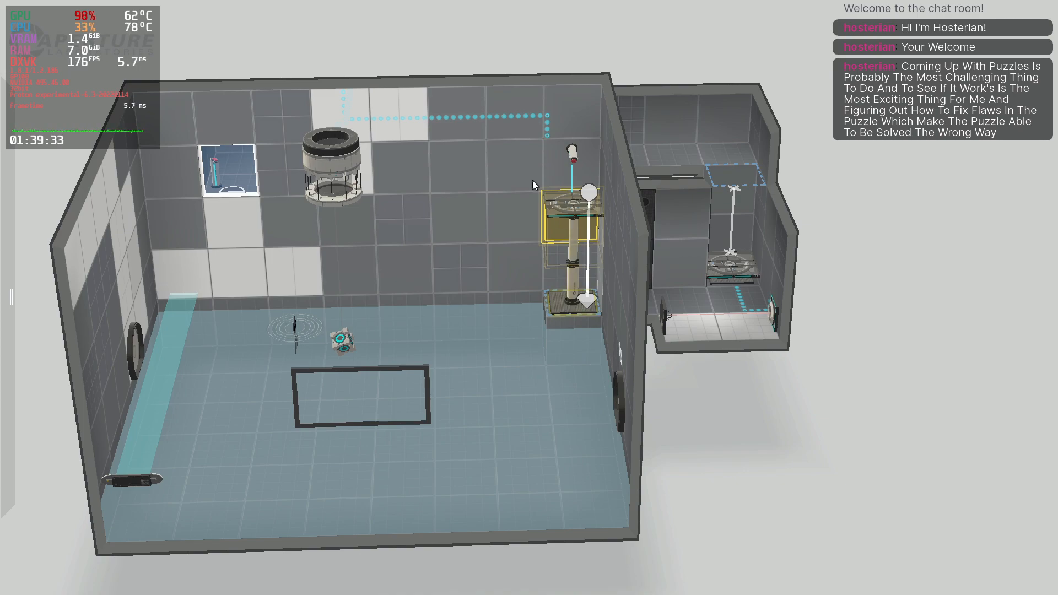
- Examine the panels beside the main room's piston platform that separate it from the side room
right_drag(477, 241, 535, 242)
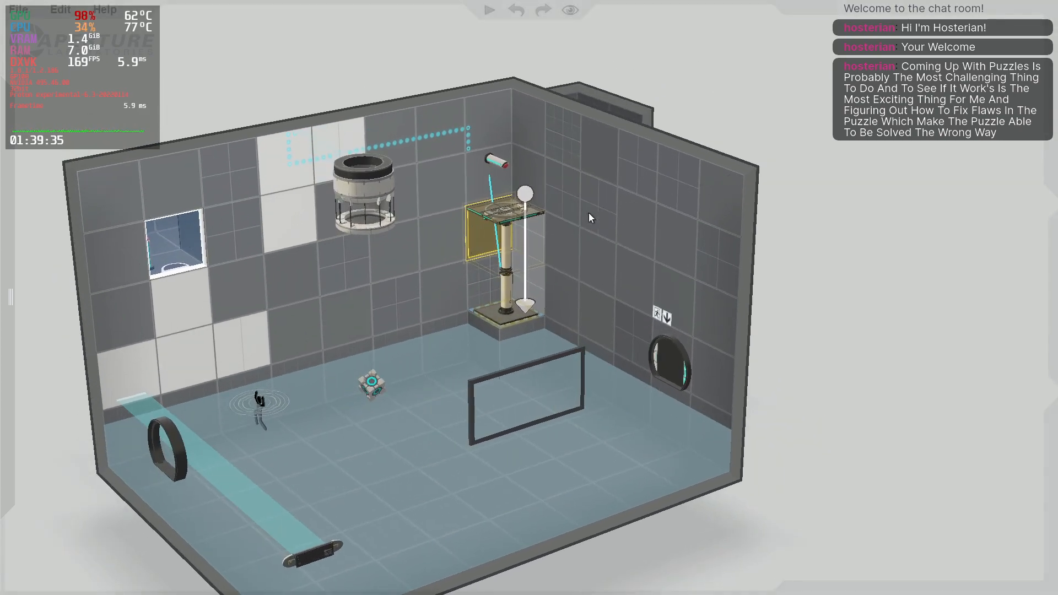
mouse_move(535, 242)
mouse_down()
mouse_move(546, 246)
mouse_move(535, 232)
mouse_up()
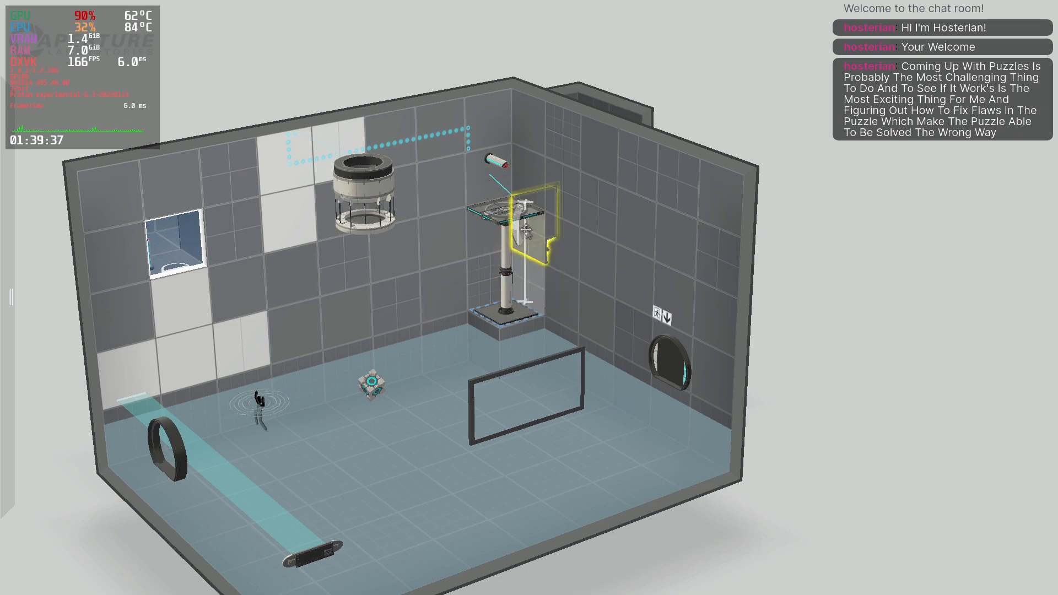
right_drag(572, 334, 841, 325)
click(840, 326)
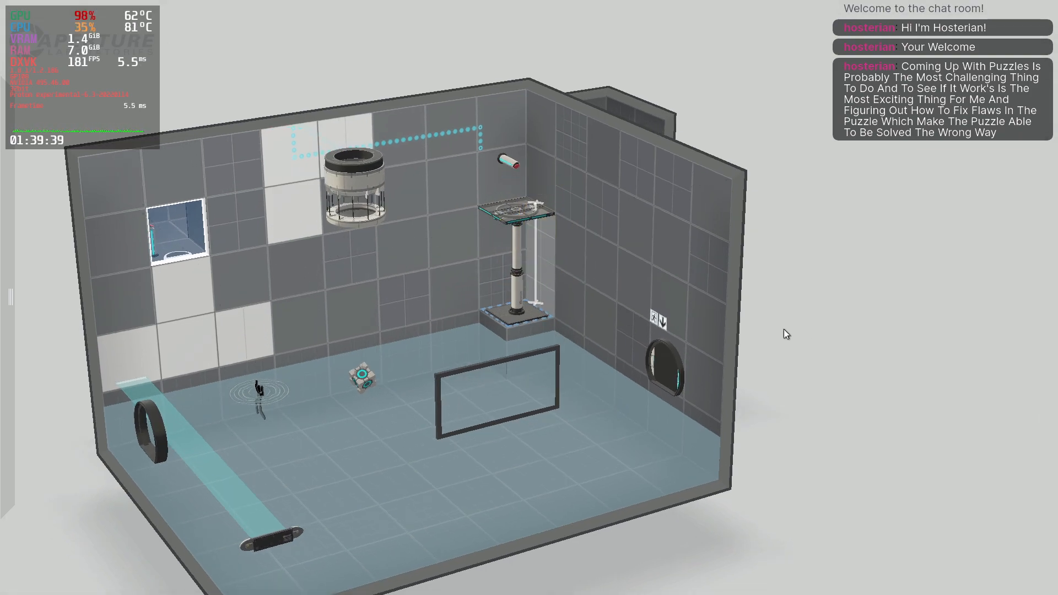
click(544, 246)
click(552, 269)
right_drag(553, 270, 695, 375)
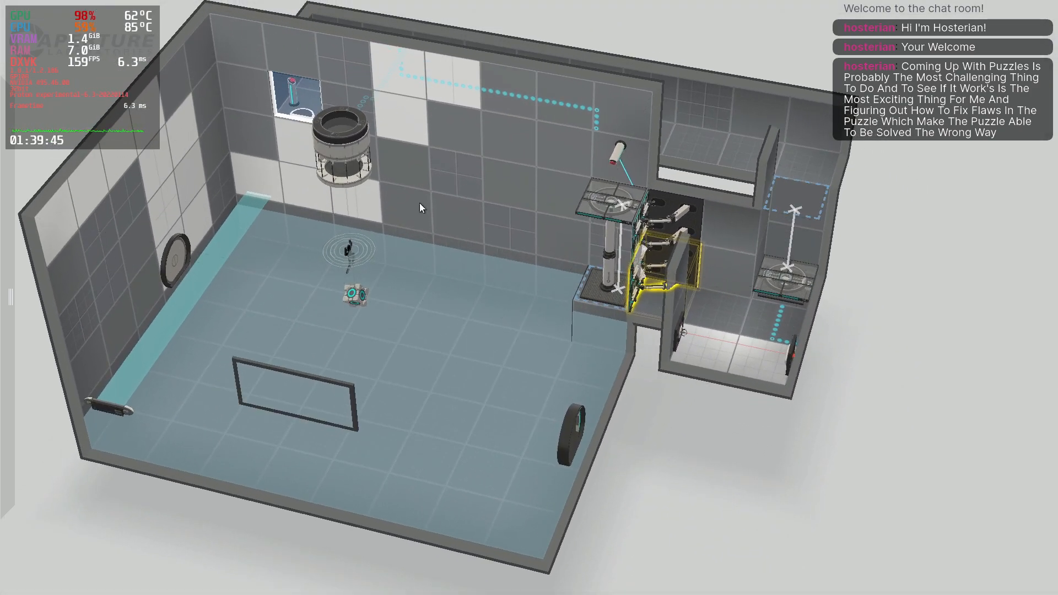
right_drag(374, 322, 415, 24)
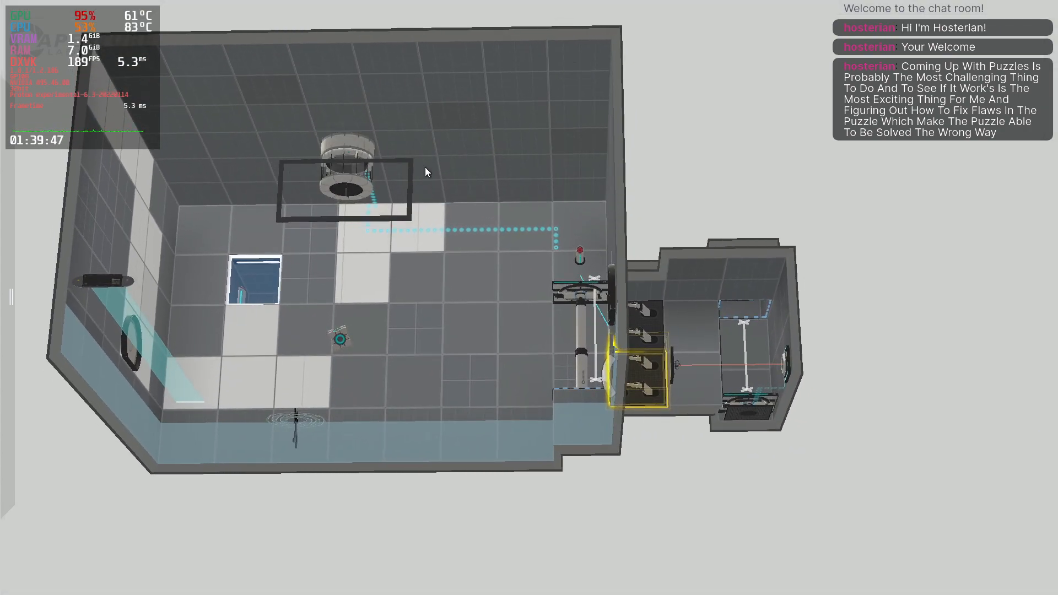
right_drag(425, 168, 374, 292)
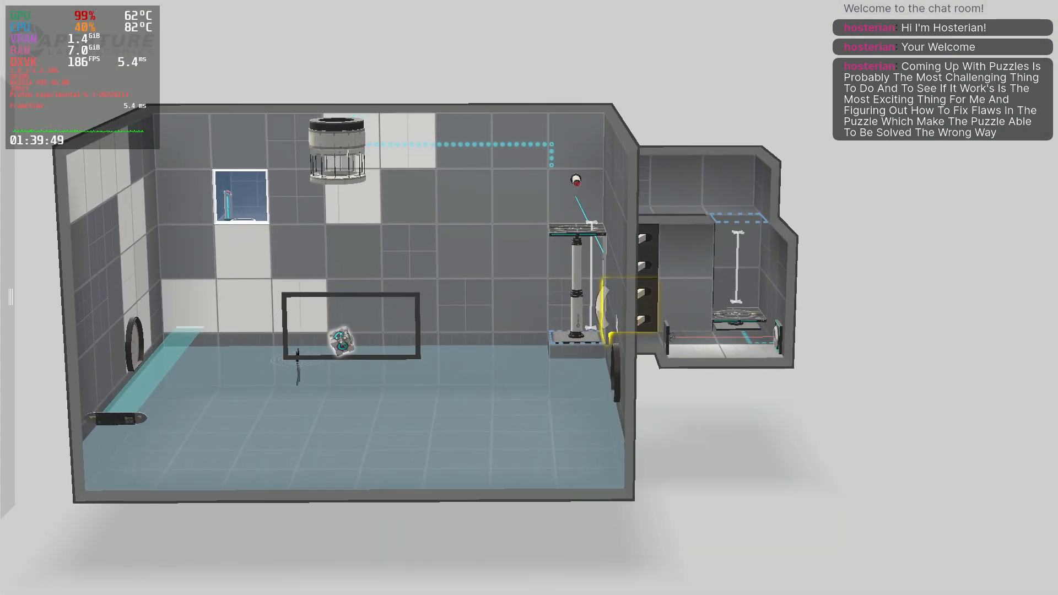
right_drag(684, 380, 720, 437)
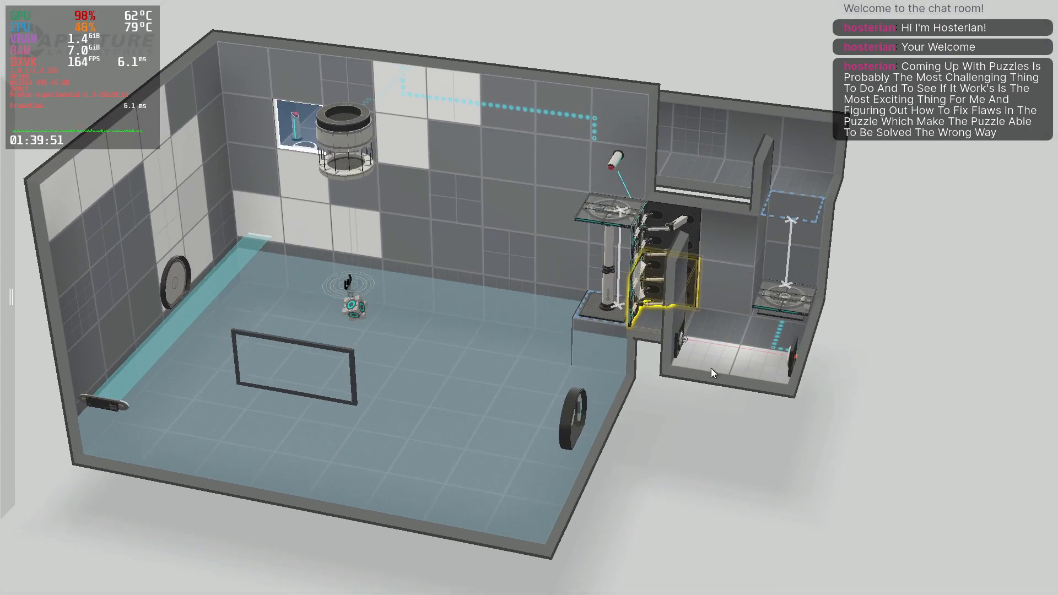
- Select a white floor tile in the side room and examine the laser path, piston platform, corridor, and main room from different angles
click(714, 353)
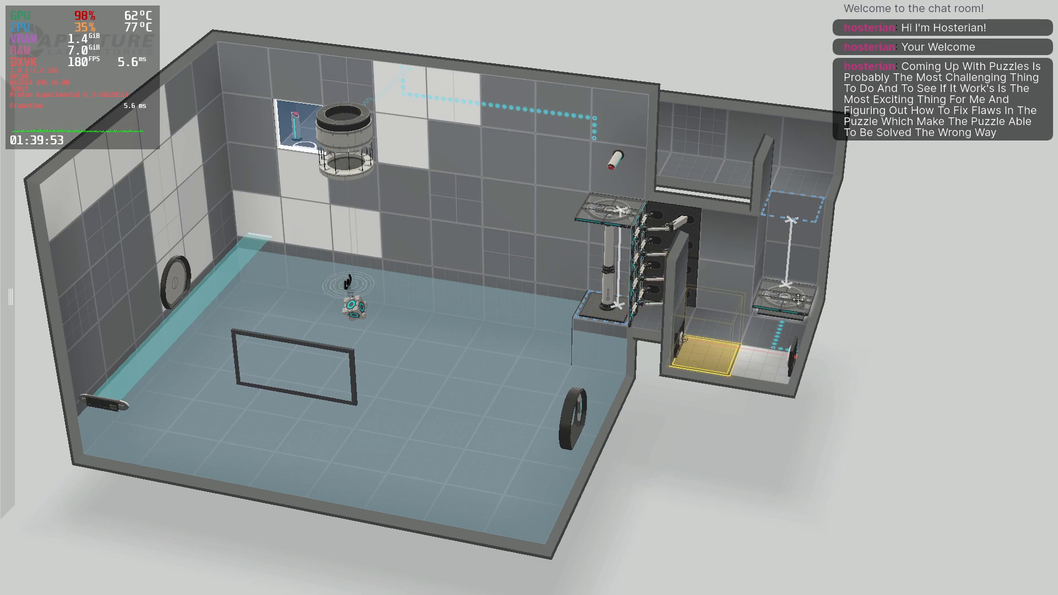
right_drag(797, 299, 578, 569)
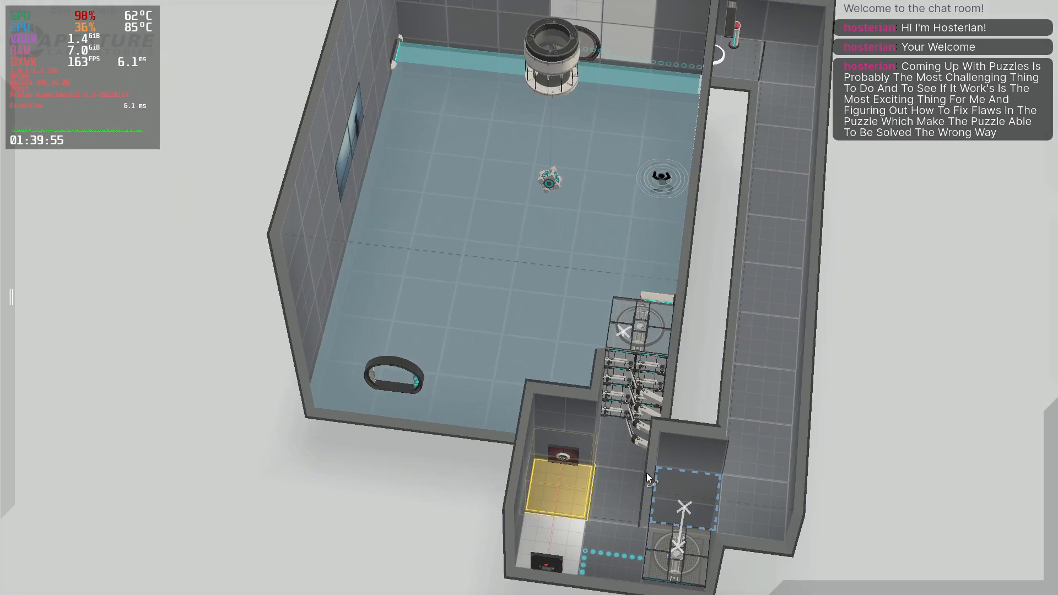
right_drag(647, 473, 479, 391)
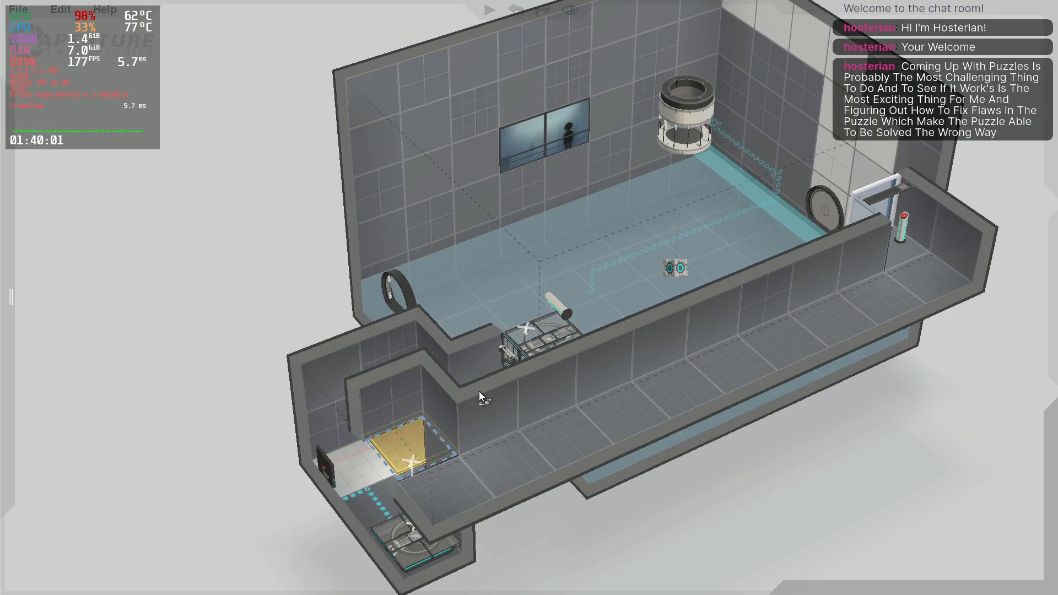
right_drag(478, 391, 614, 296)
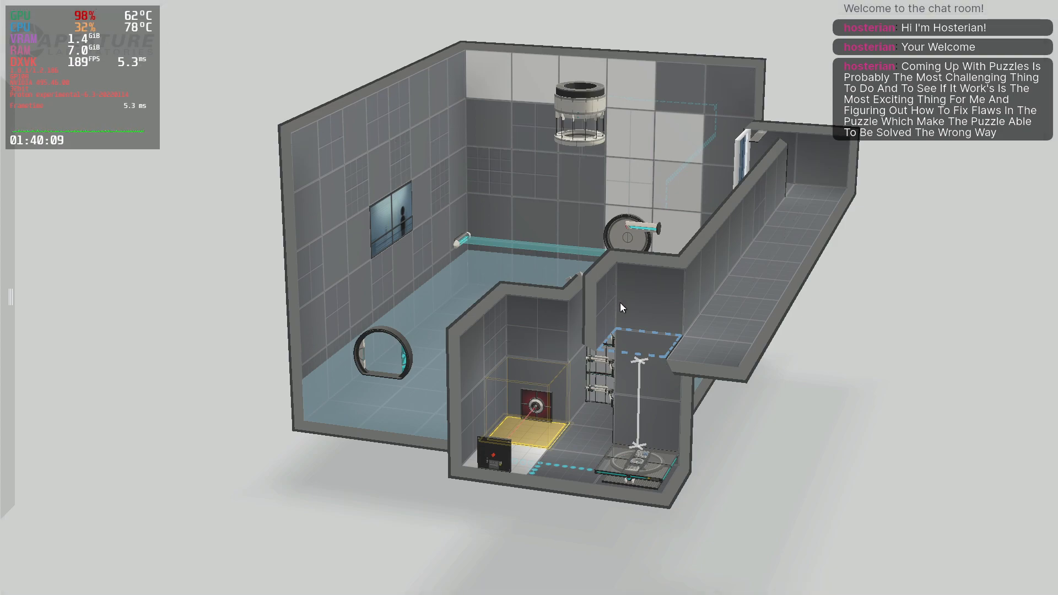
scroll(621, 302, down, 2)
right_drag(621, 303, 188, 307)
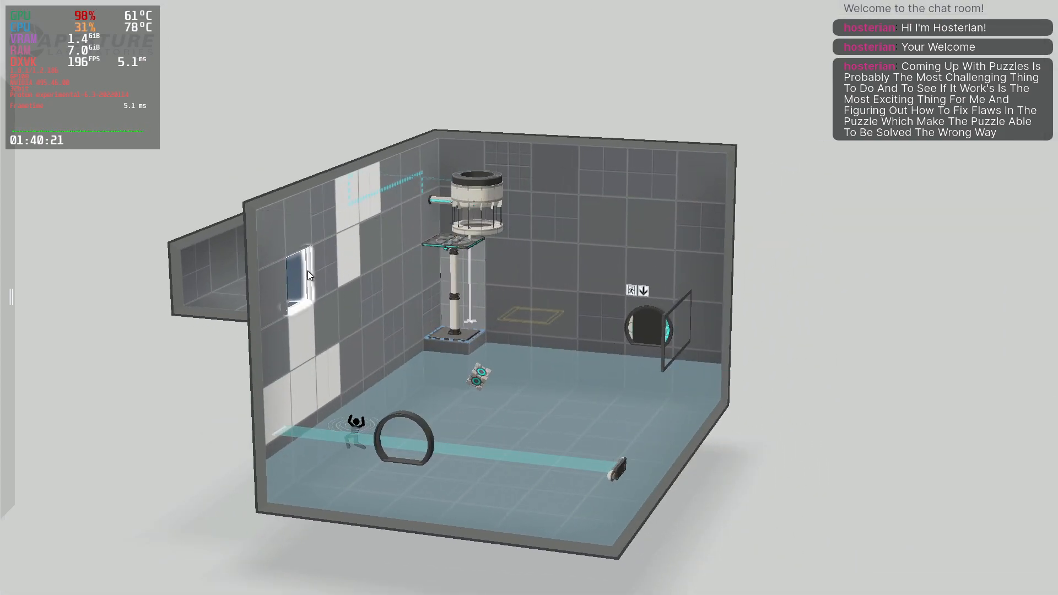
- Examine the corridor, side room, and main room from several angles, including the pedestal button, laser path, and light bridge
right_drag(194, 285, 648, 441)
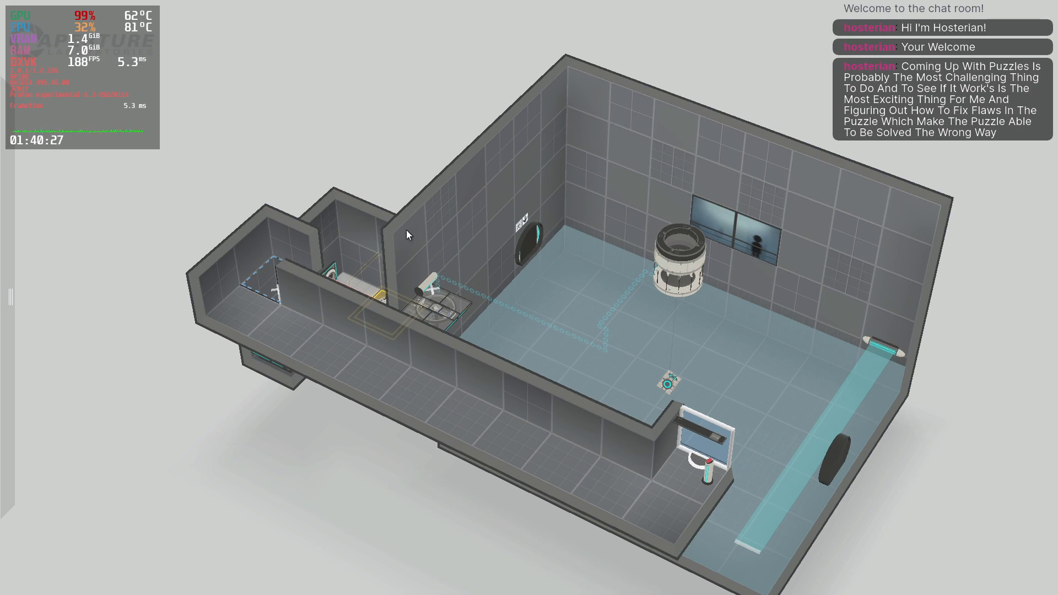
right_drag(406, 230, 569, 403)
right_drag(581, 441, 493, 493)
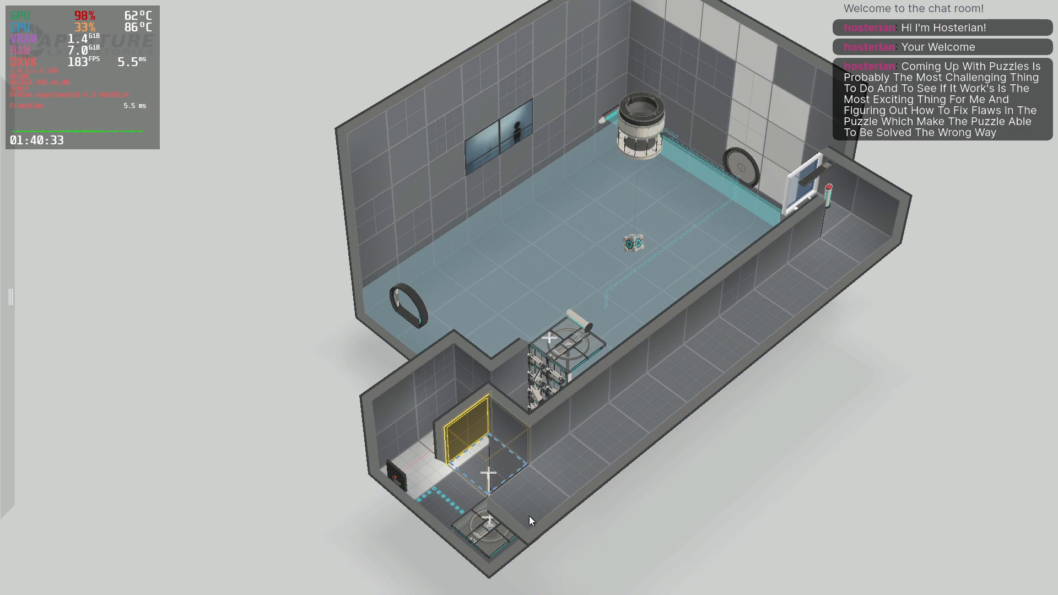
right_drag(530, 516, 727, 339)
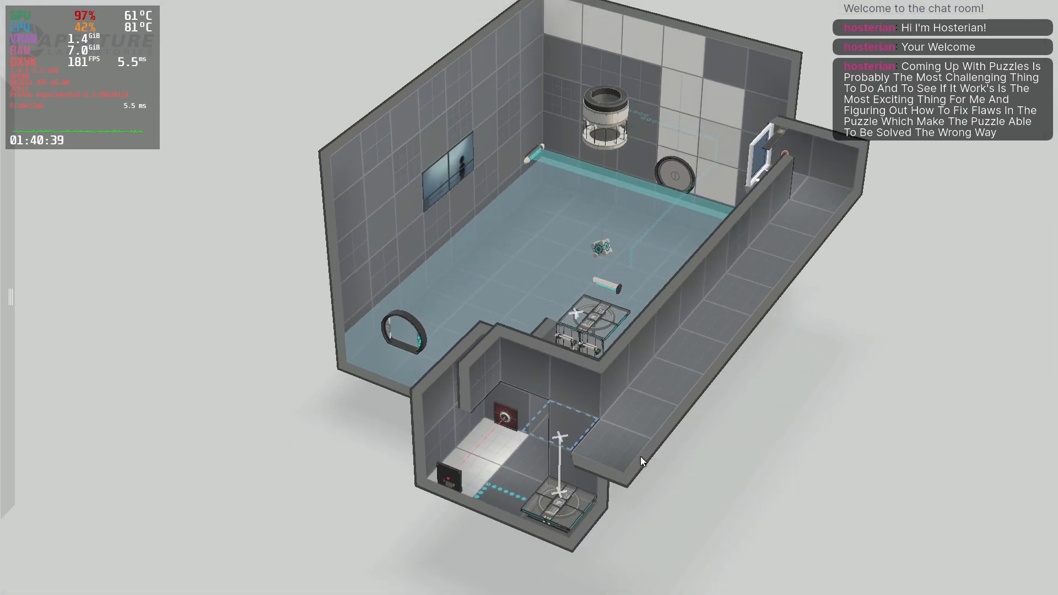
right_drag(670, 560, 755, 559)
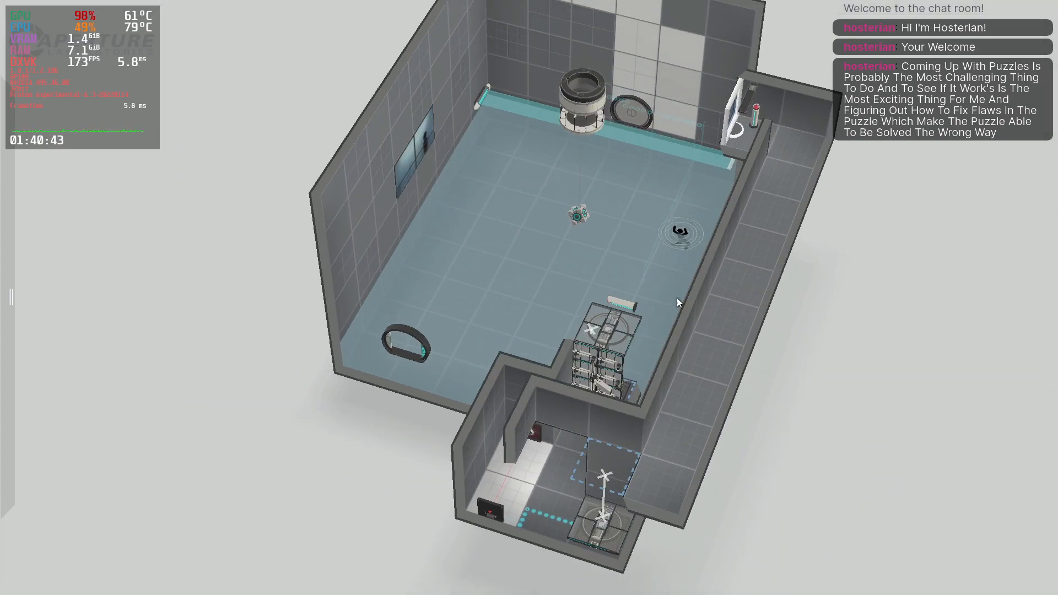
right_drag(743, 224, 1004, 303)
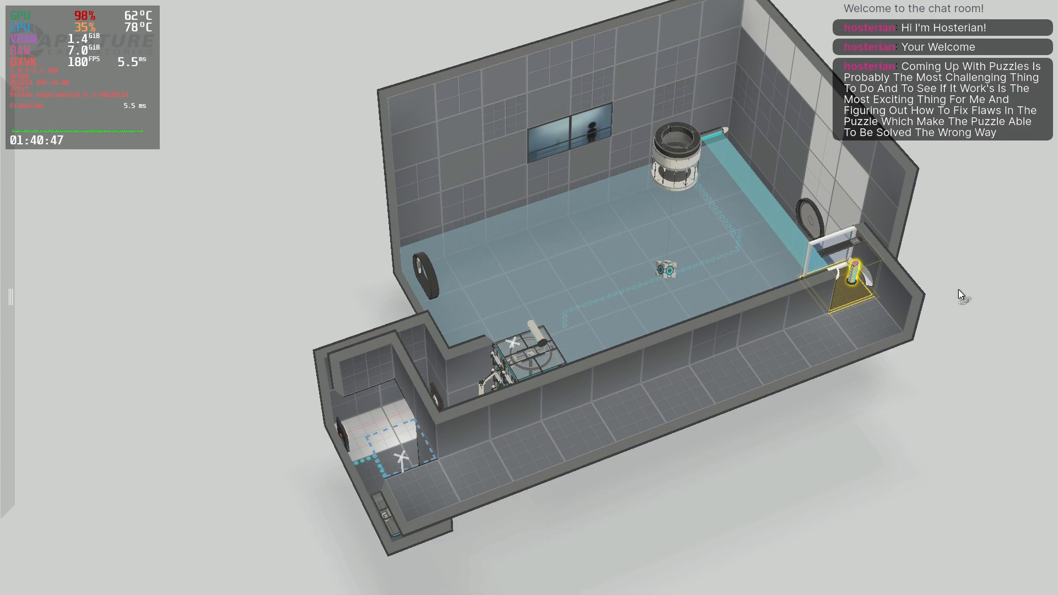
right_drag(958, 289, 580, 135)
right_drag(878, 295, 791, 381)
- Place an angled panel low on the white-tiled wall, where the light bridge ends
mouse_move(2, 341)
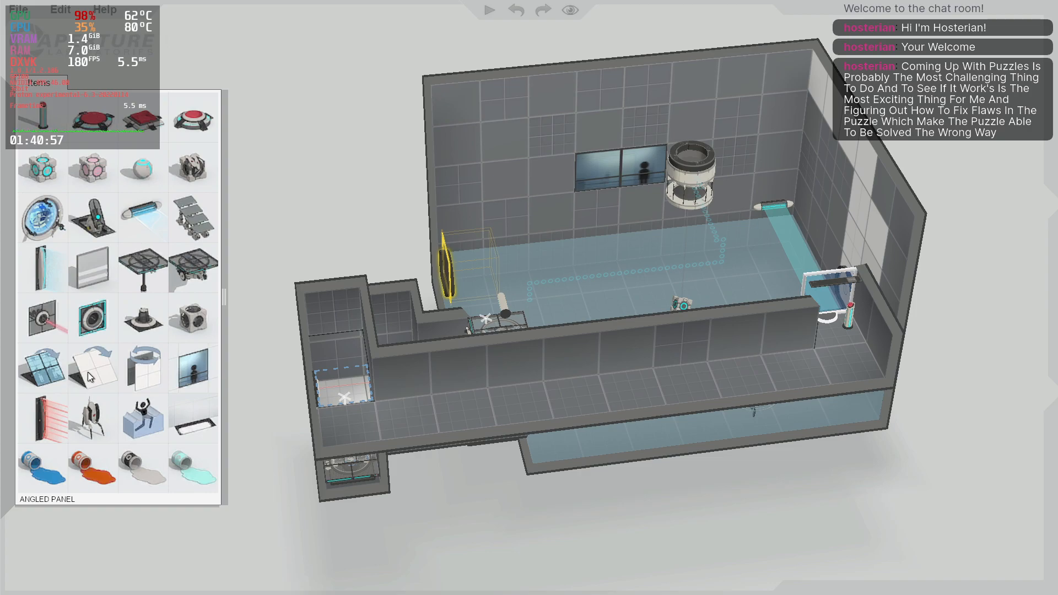
right_drag(361, 376, 246, 430)
mouse_move(2, 359)
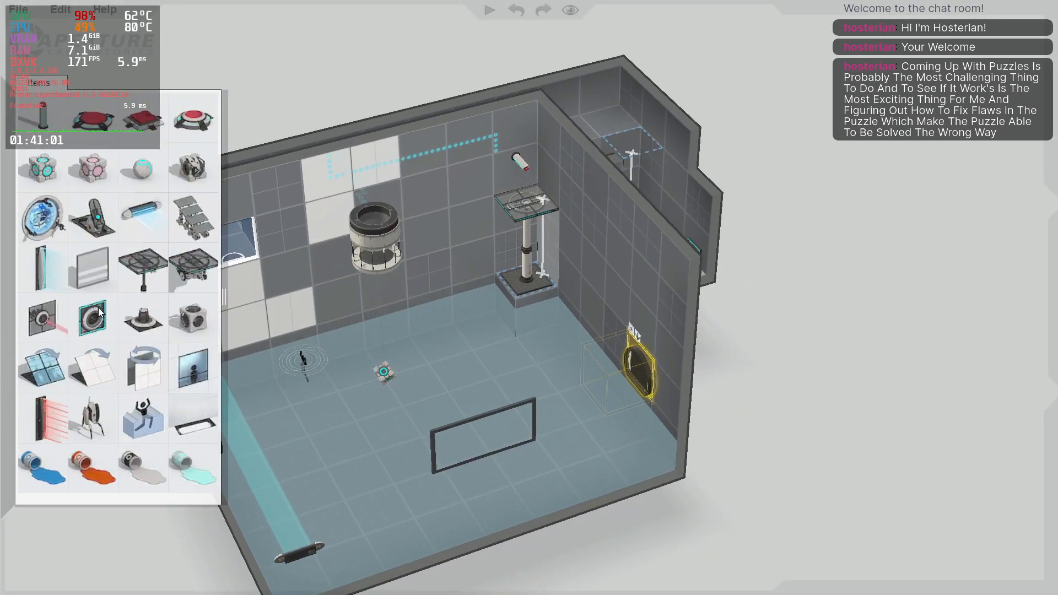
drag(98, 378, 199, 345)
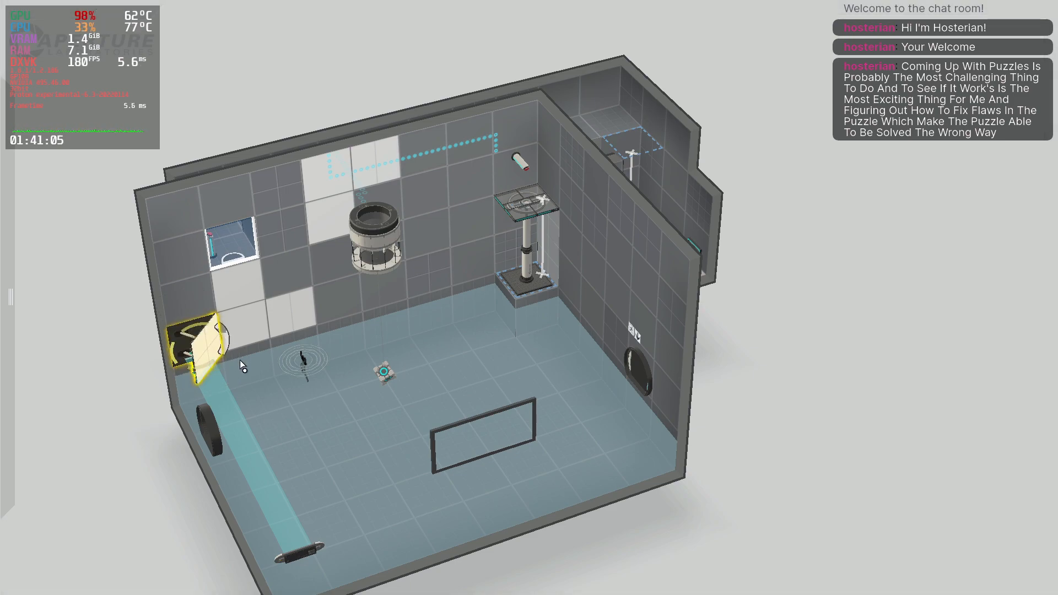
- Place a second angled panel low on the same wall, past the white tiles toward the piston platform
right_drag(216, 354, 22, 356)
mouse_move(17, 352)
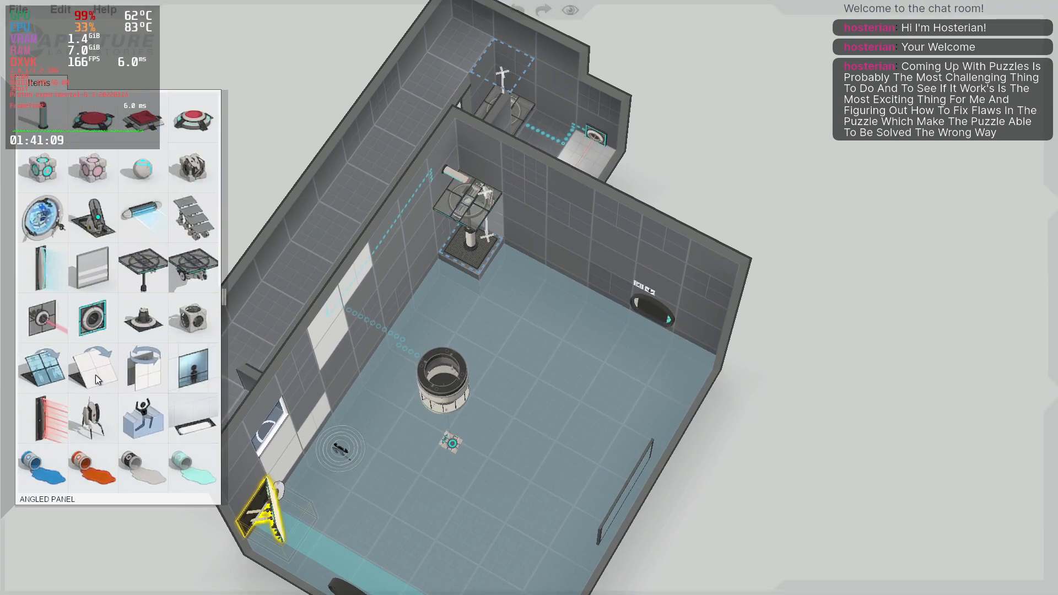
drag(96, 374, 346, 405)
right_drag(319, 397, 248, 358)
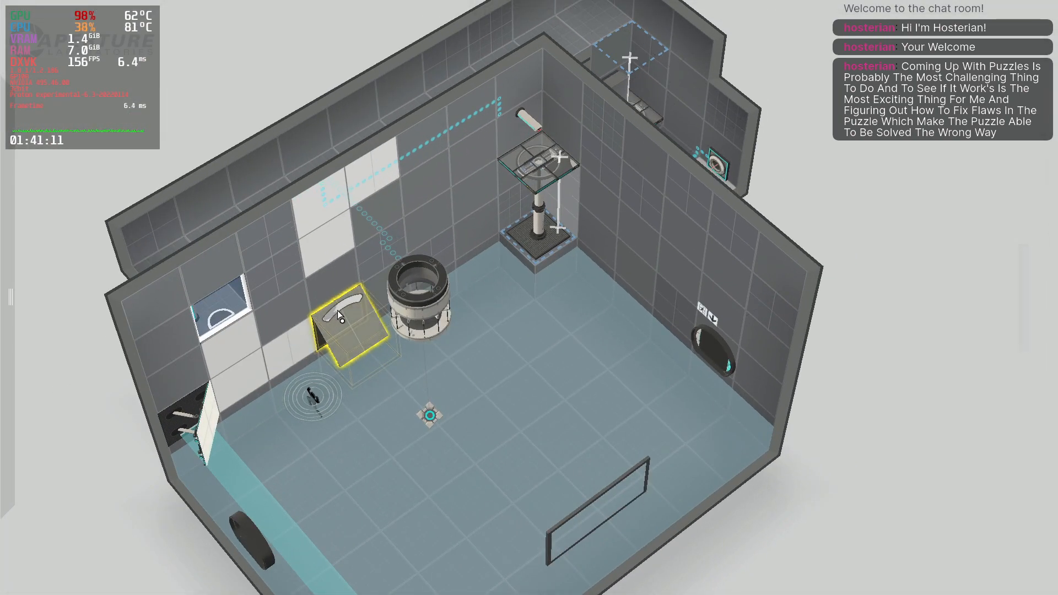
right_drag(317, 376, 386, 403)
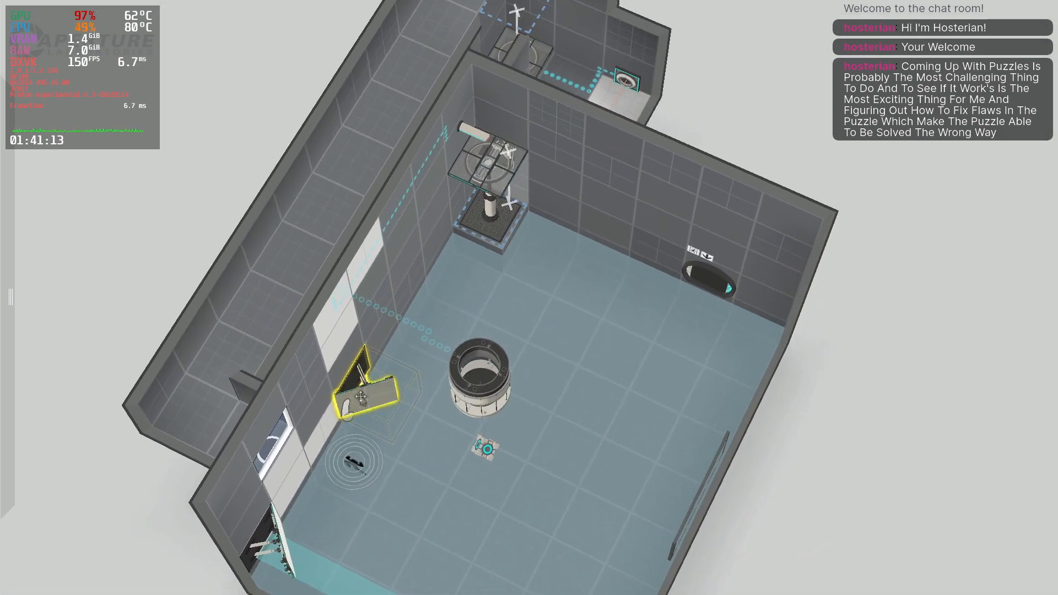
- Move the second angled panel across the room onto the lower part of the observation window's wall
drag(374, 399, 752, 378)
right_drag(508, 444, 808, 317)
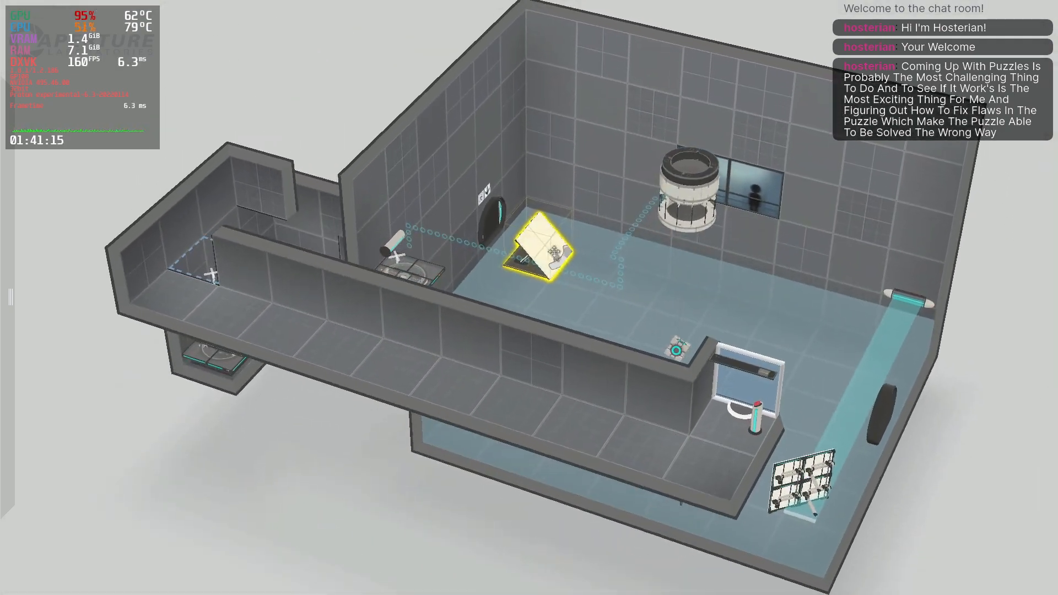
drag(533, 251, 595, 193)
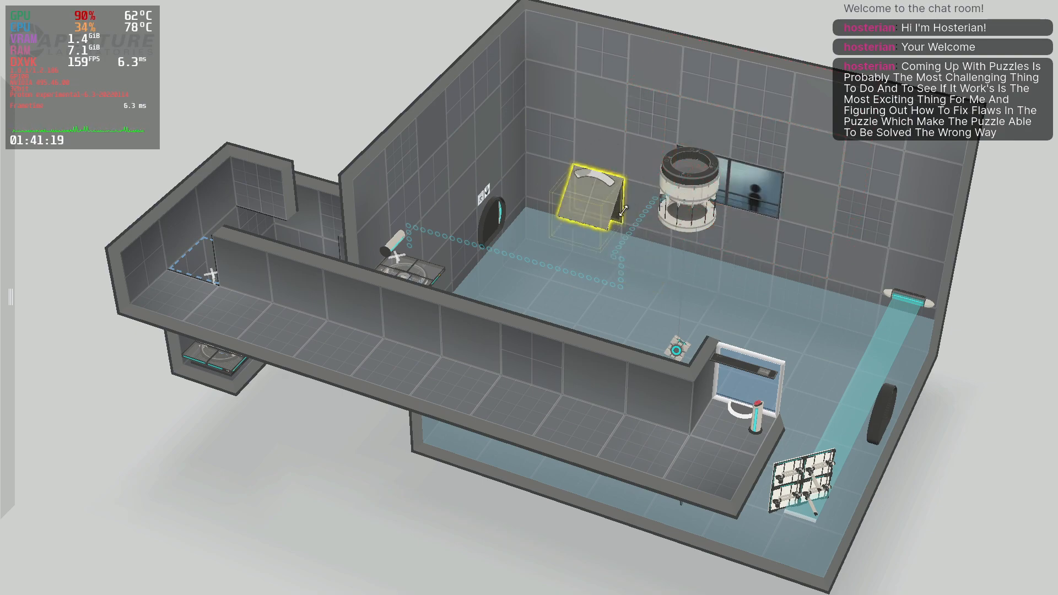
- Raise the observation window on its wall, then reposition the second angled panel low on that wall, turned to swing out sideways
drag(751, 190, 735, 103)
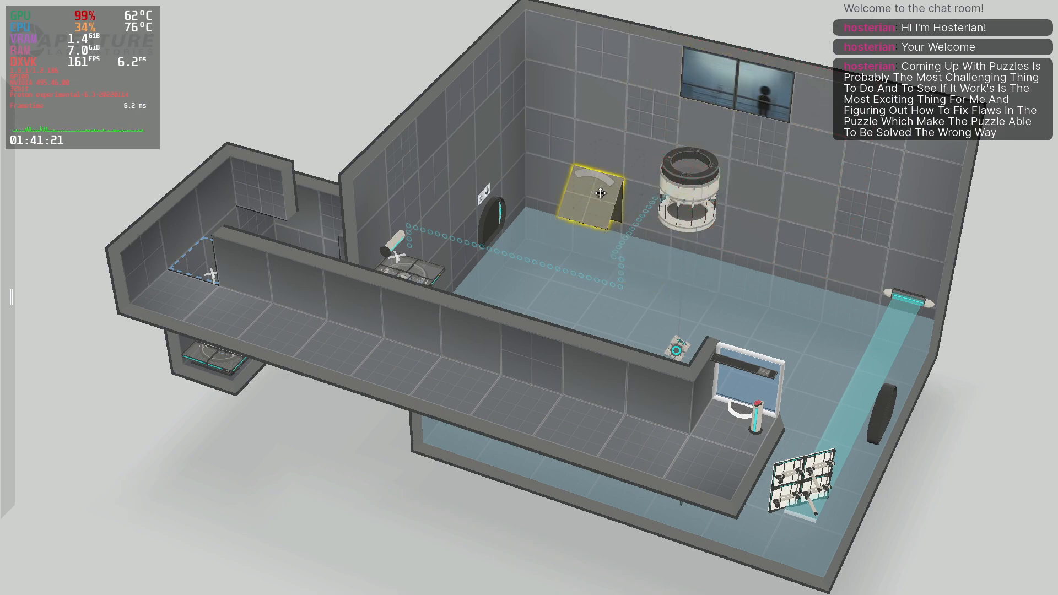
drag(601, 192, 758, 237)
middle_drag(757, 242, 634, 312)
drag(788, 313, 752, 277)
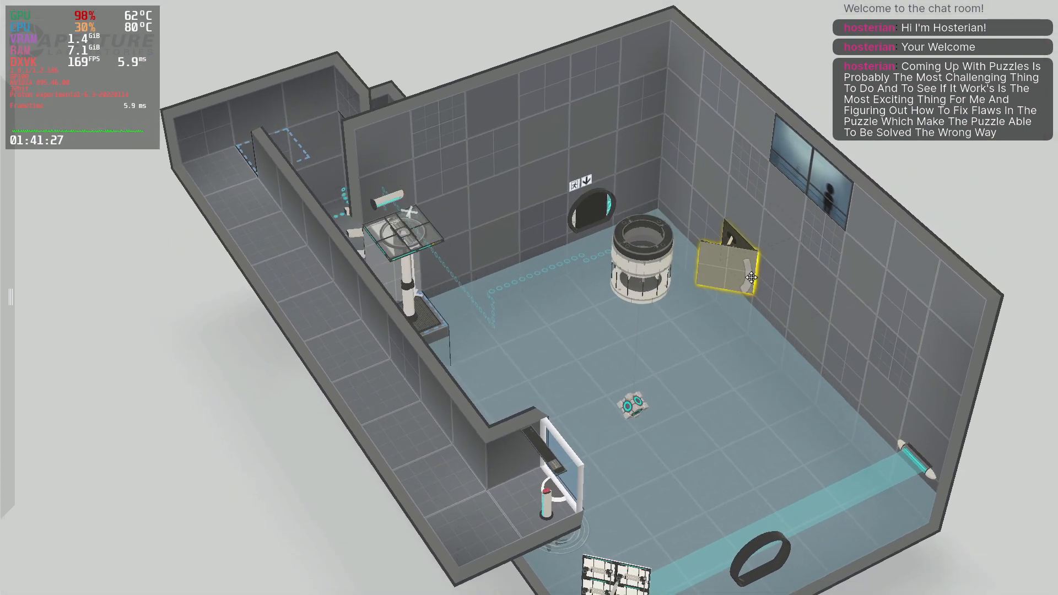
mouse_move(754, 280)
mouse_down()
mouse_move(763, 305)
mouse_move(751, 268)
mouse_up()
- Build the test chamber and fire a blue portal onto the bridge-end angled panel and an orange portal onto the adjacent white tile
middle_drag(743, 315, 133, 509)
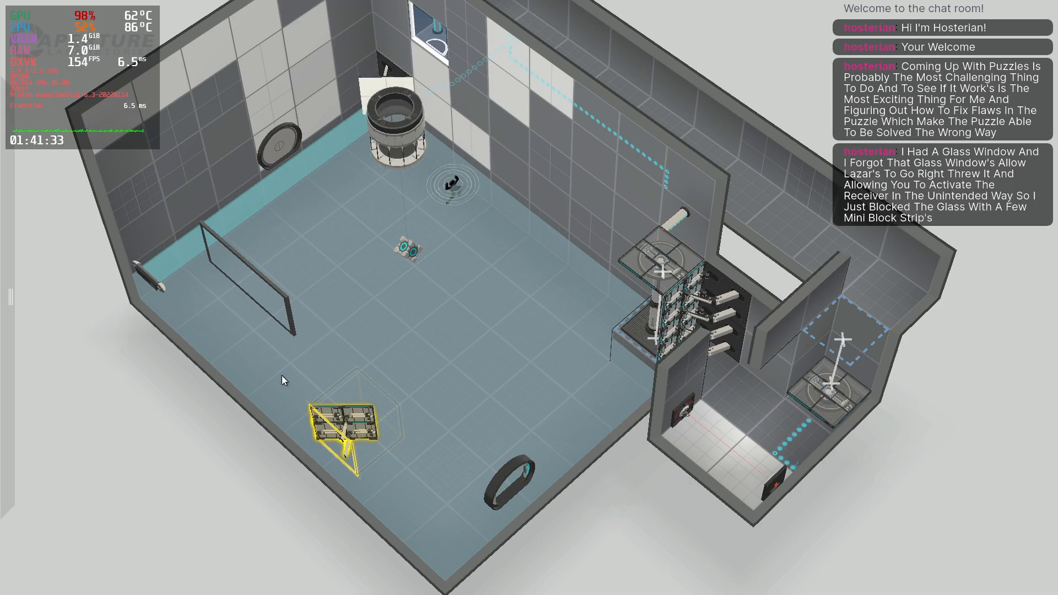
middle_drag(272, 405, 444, 148)
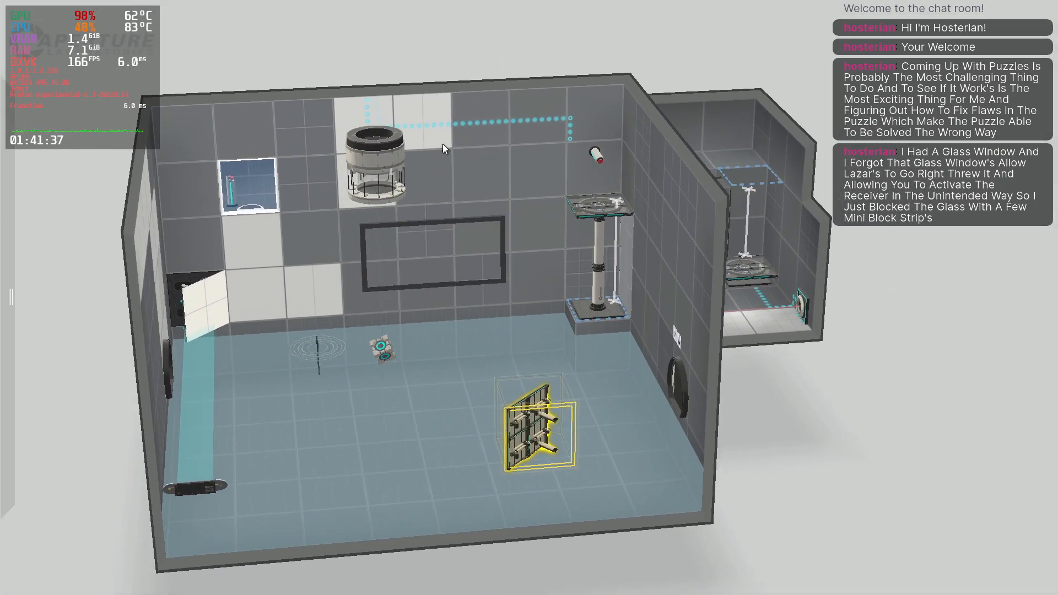
key(F9)
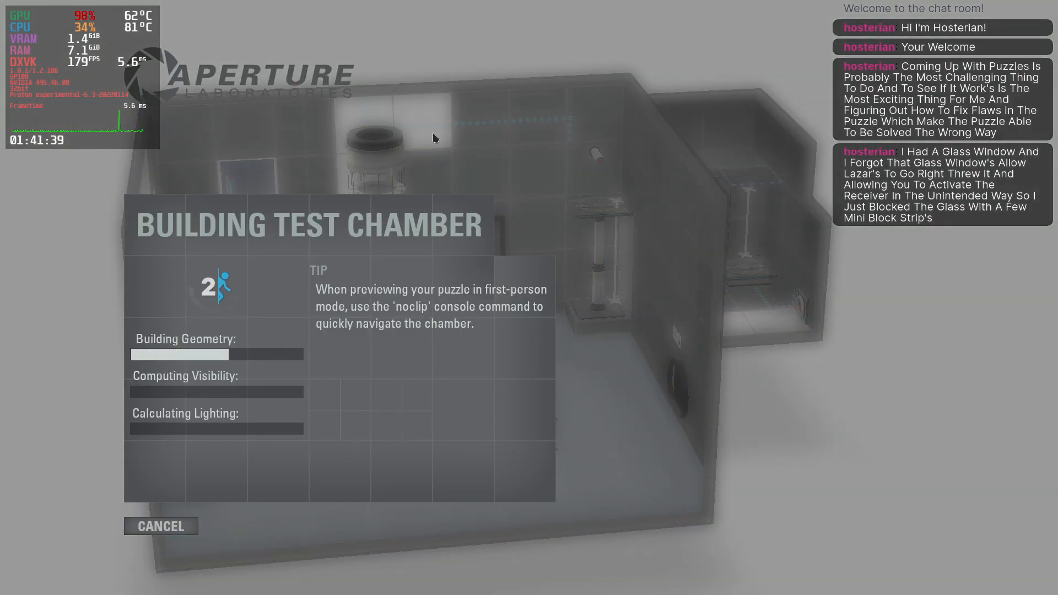
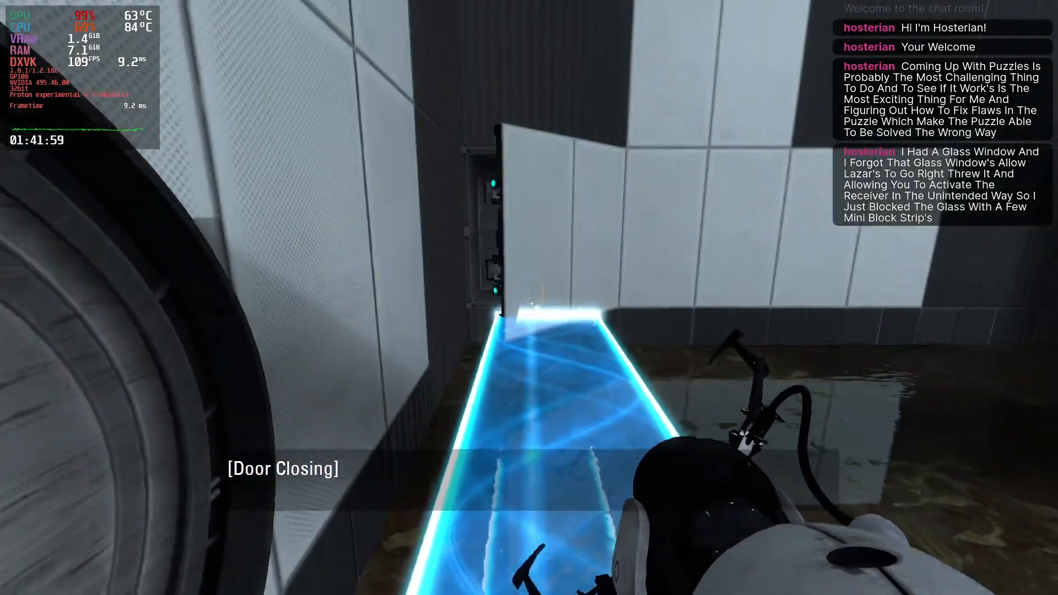
click(529, 298)
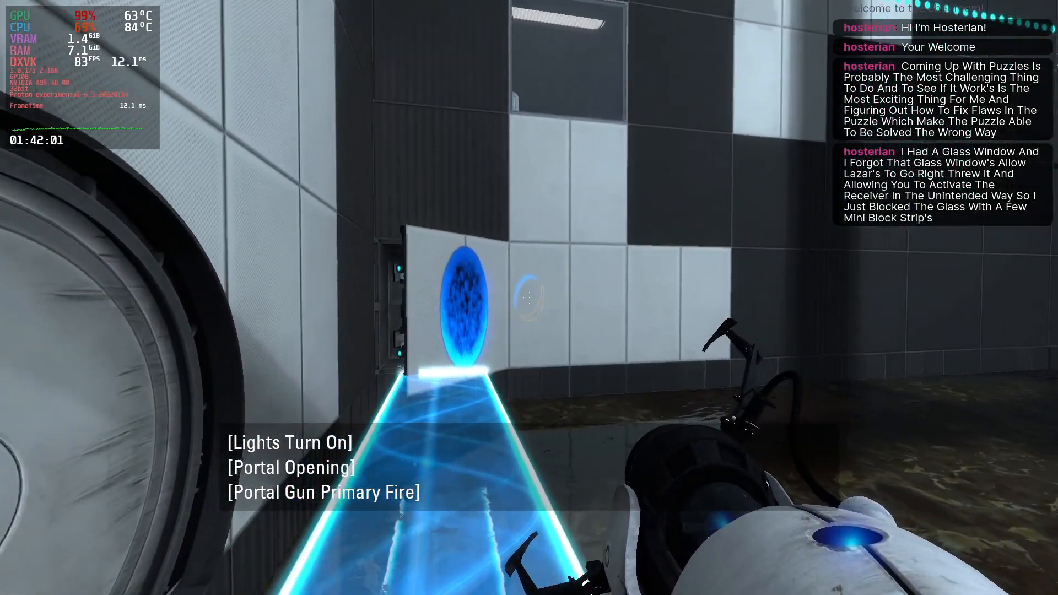
right_click(529, 297)
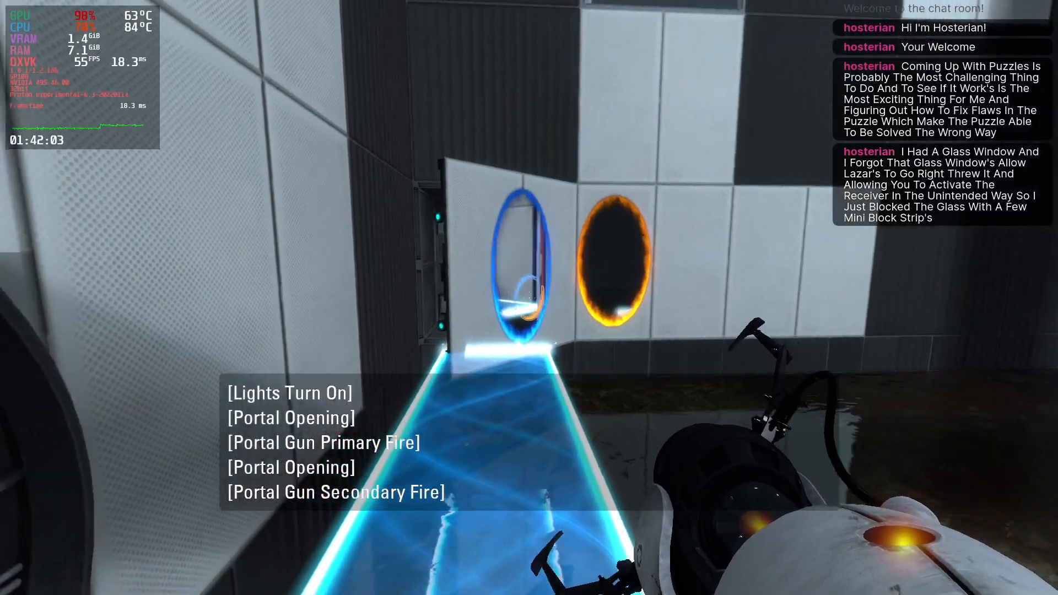
click(530, 298)
key(w)
click(530, 297)
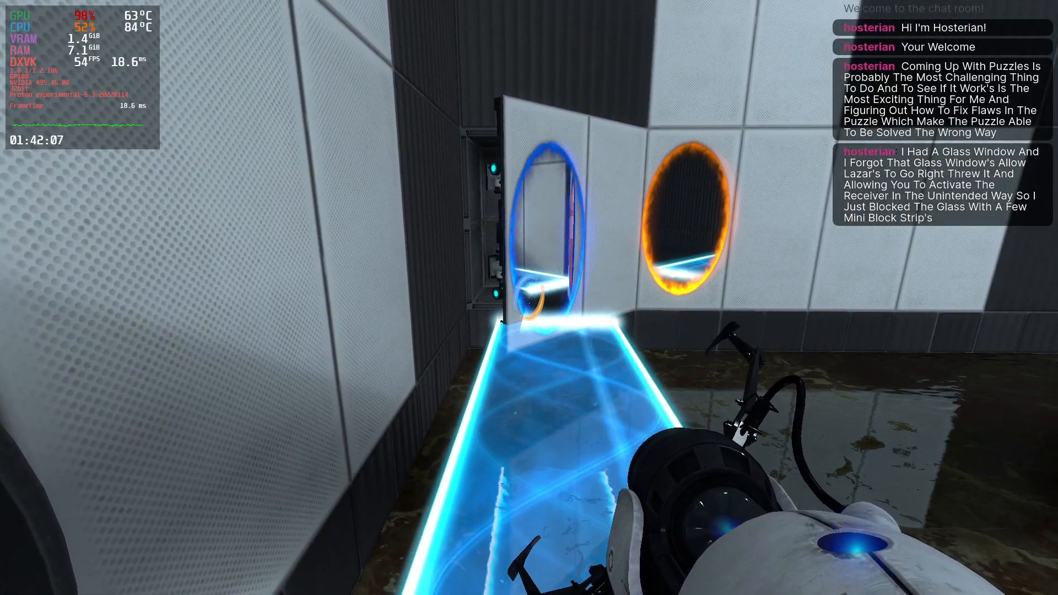
- Walk back and forth on the light bridge to inspect the angled panel, the gap behind it, and the view through both portals
key(w)
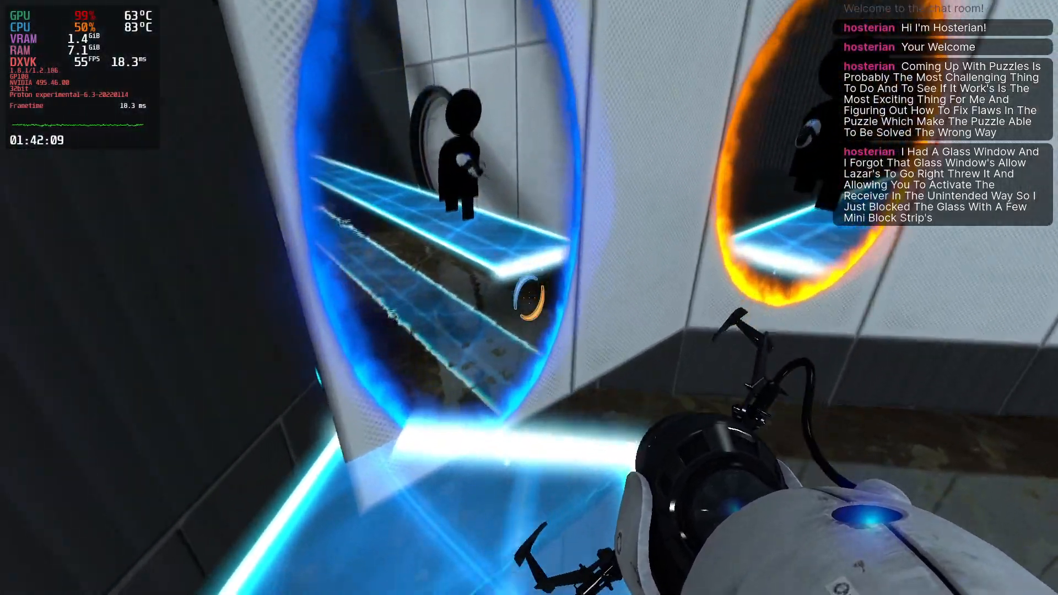
key(s)
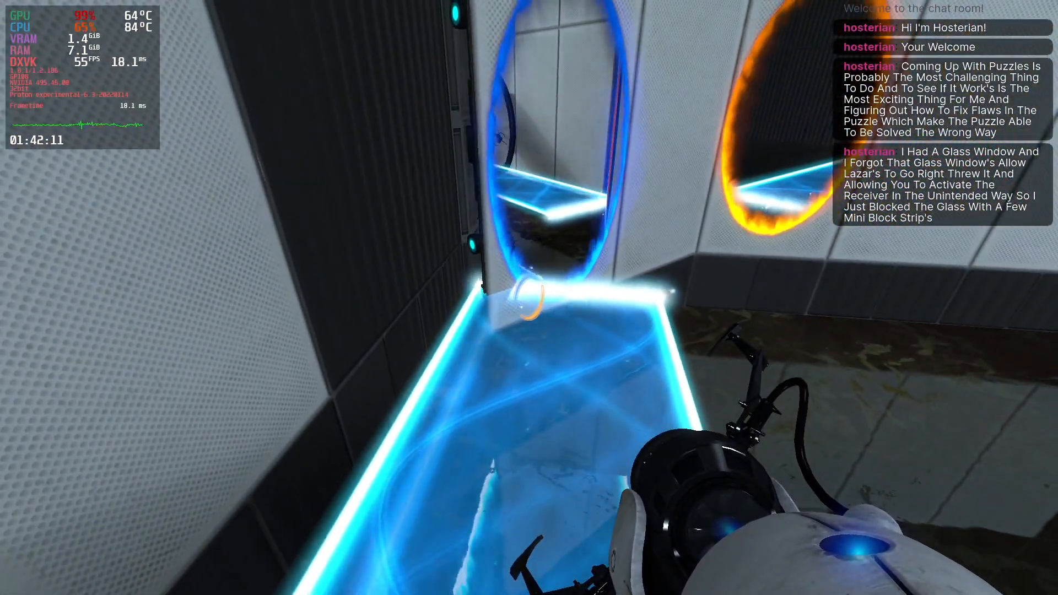
key(s)
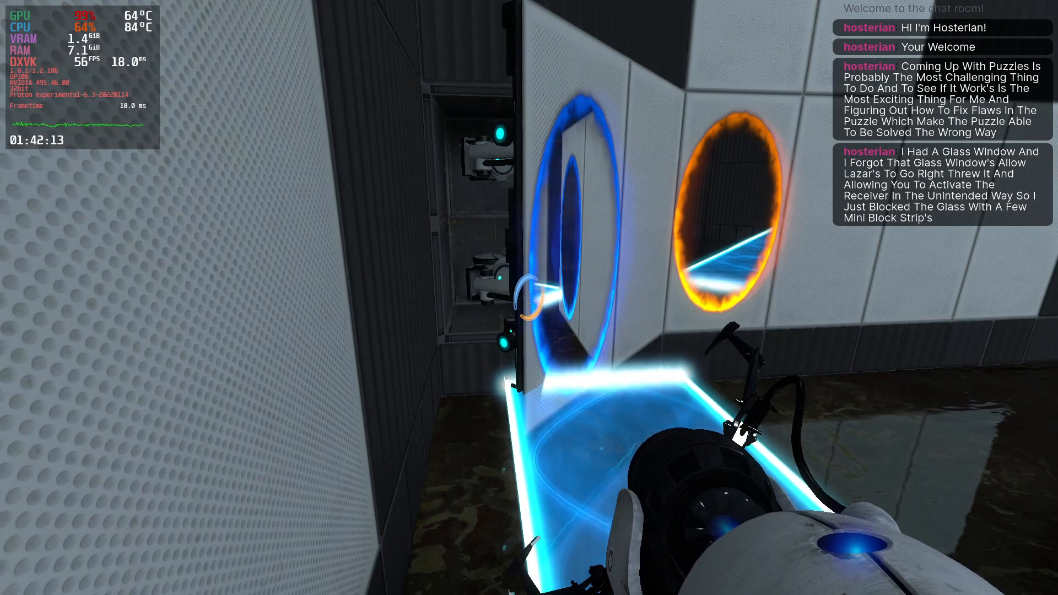
key(w)
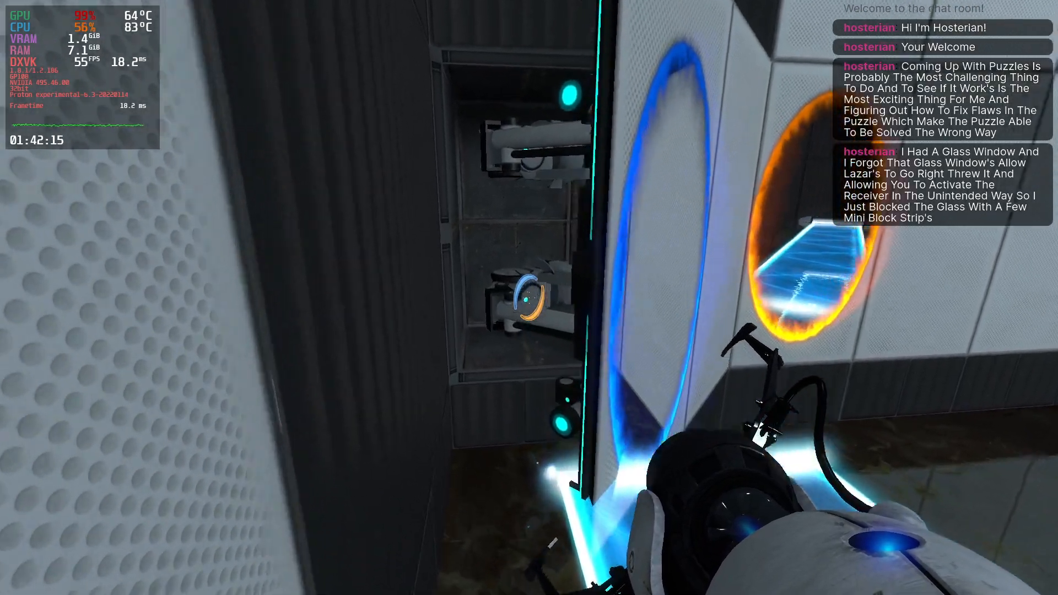
key(s)
key(d)
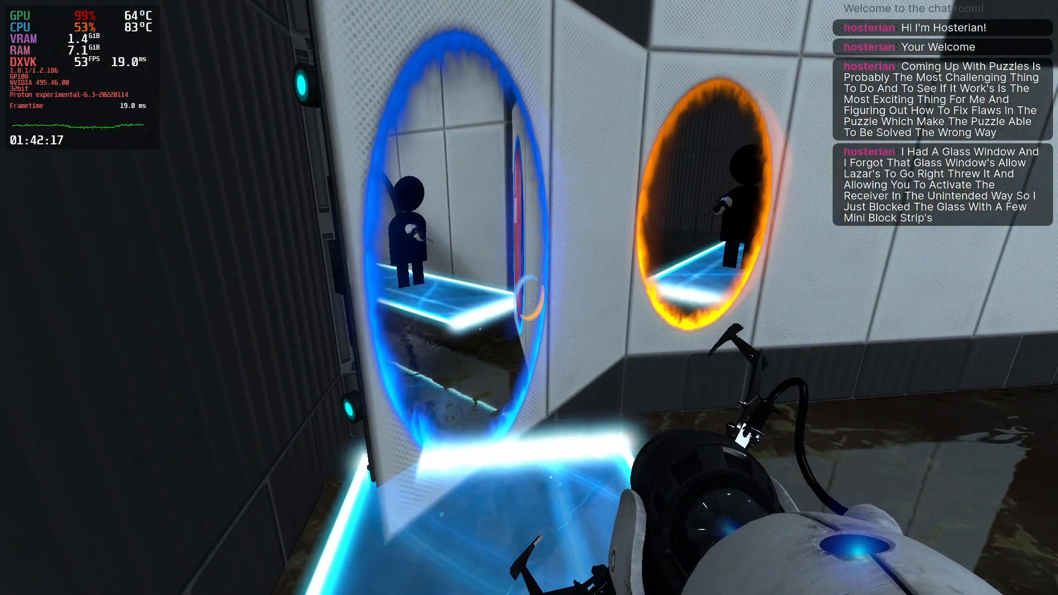
key(w)
key(a)
key(d)
key(s)
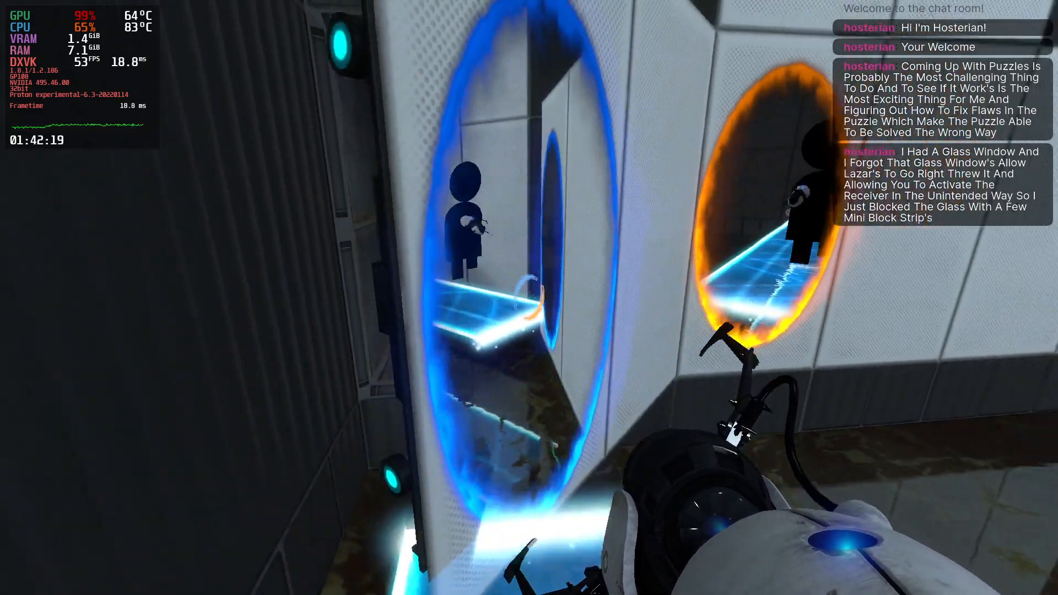
- Leave the playtest and return to the chamber editor
key(Escape)
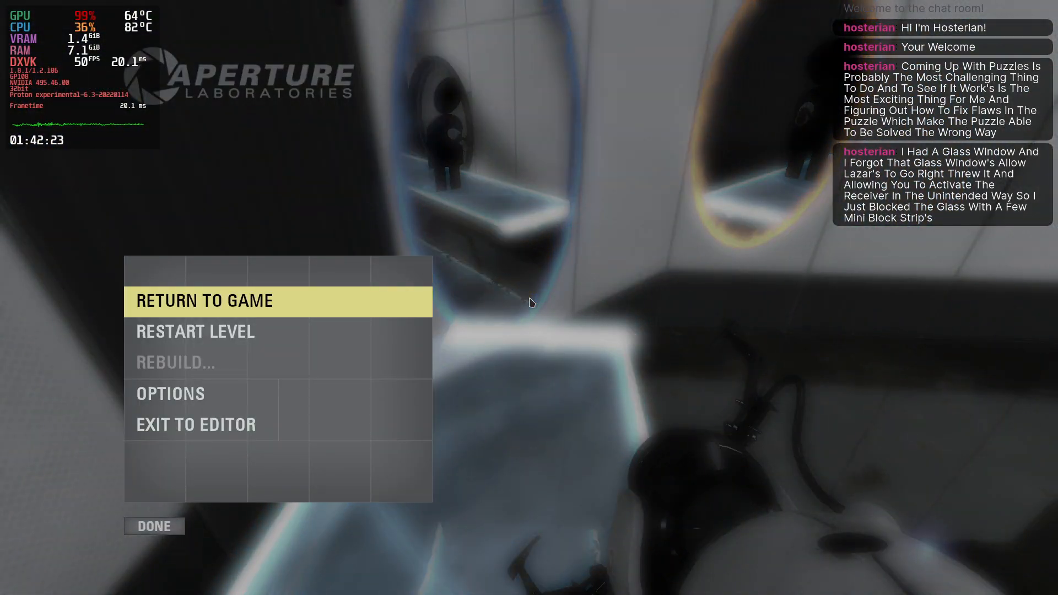
key(Escape)
key(Escape)
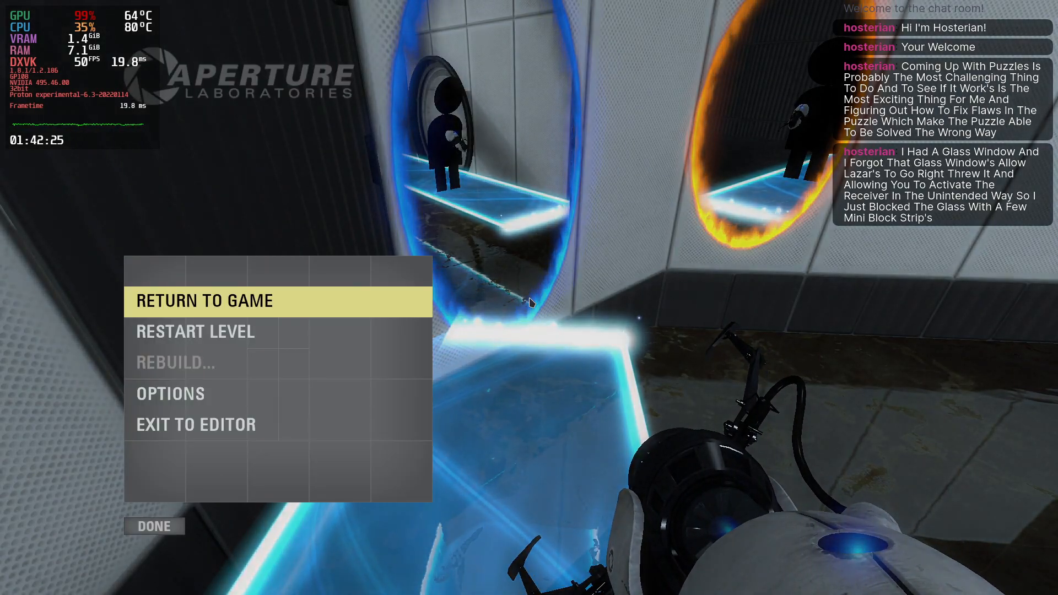
key(super+2)
key(super+1)
key(Escape)
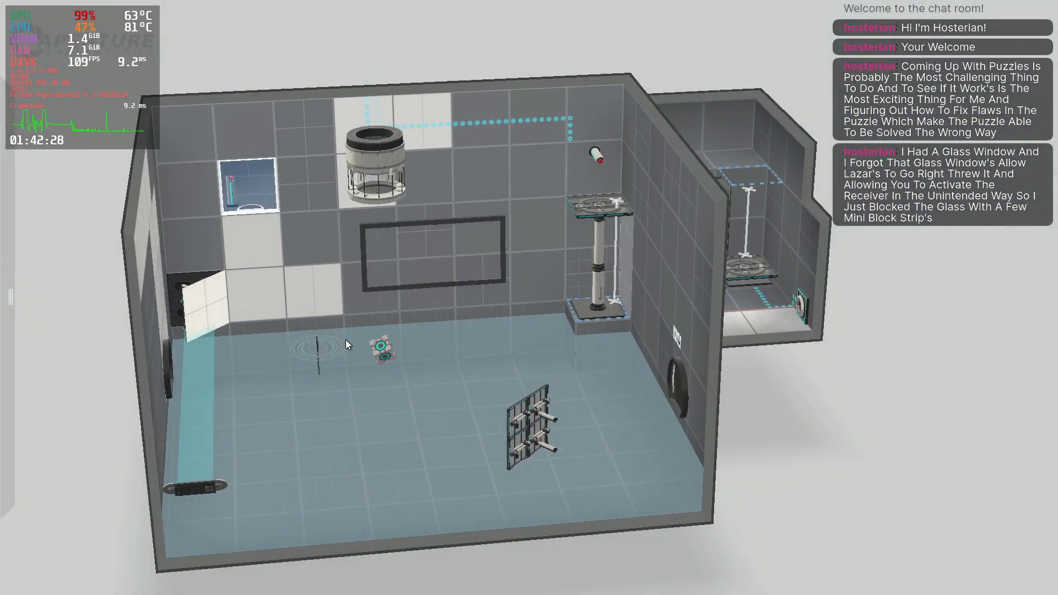
- Set the angle of the angled panel at the light bridge's end to 30, after trying 60
right_drag(345, 339, 288, 322)
click(261, 286)
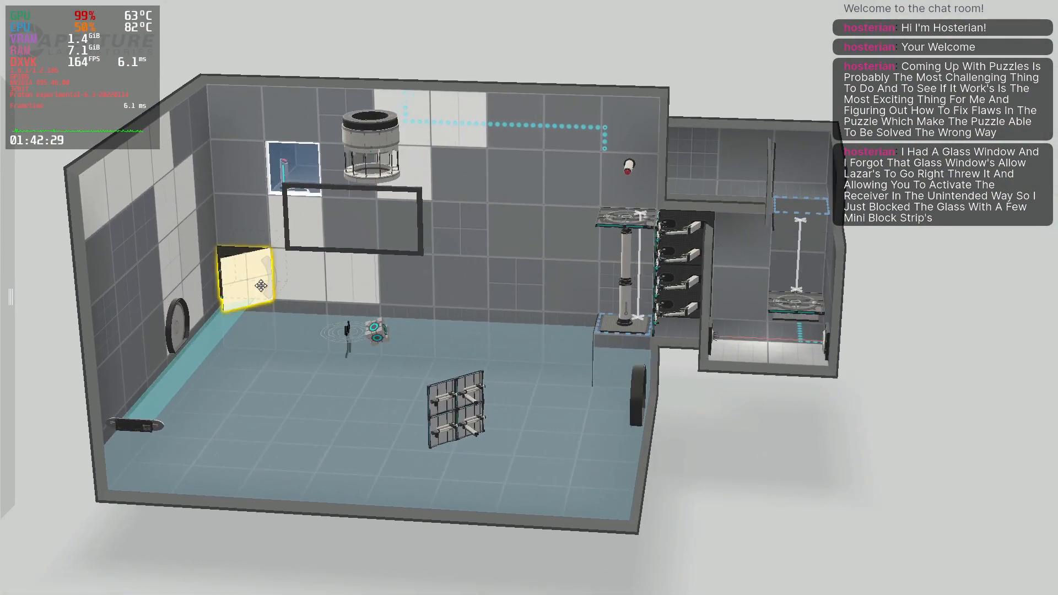
right_click(262, 286)
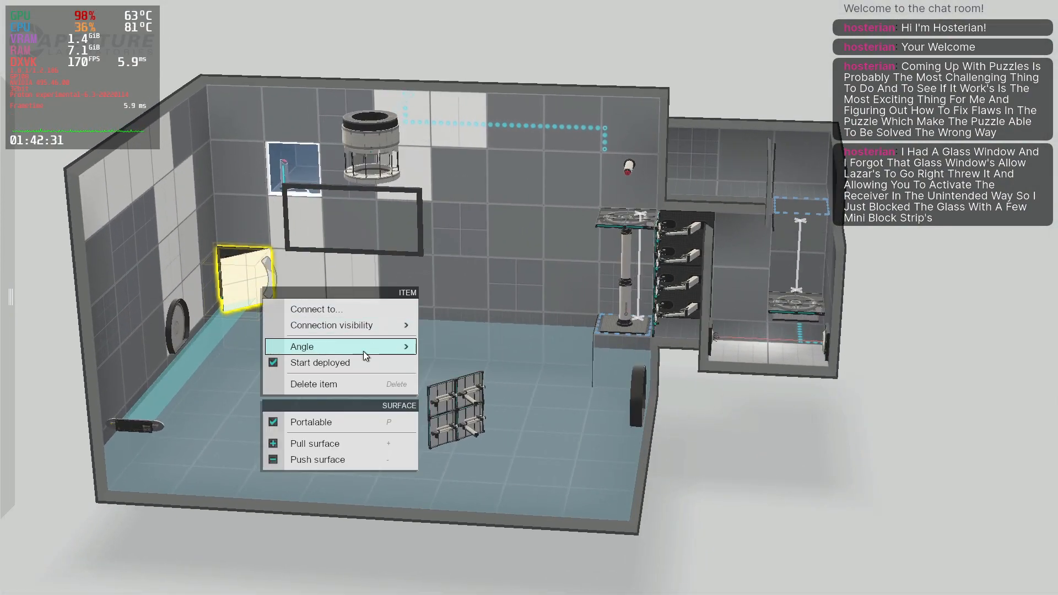
mouse_move(392, 346)
click(449, 366)
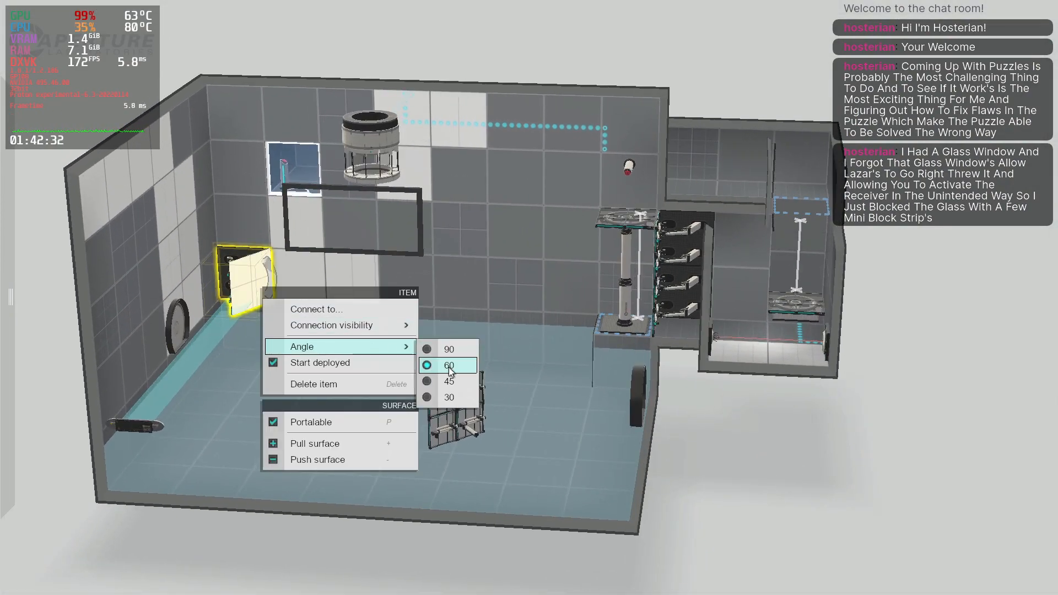
click(446, 397)
- Build the chamber and fire a blue portal onto the angled panel at the bridge's end and an orange portal onto the adjacent white tile
right_drag(726, 459, 498, 437)
key(F9)
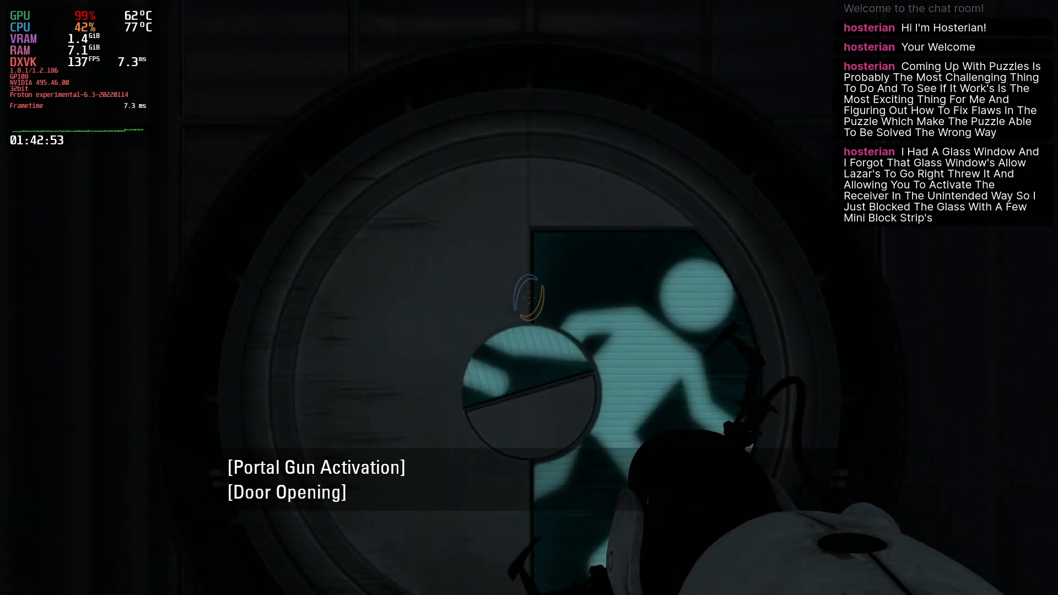
key(w)
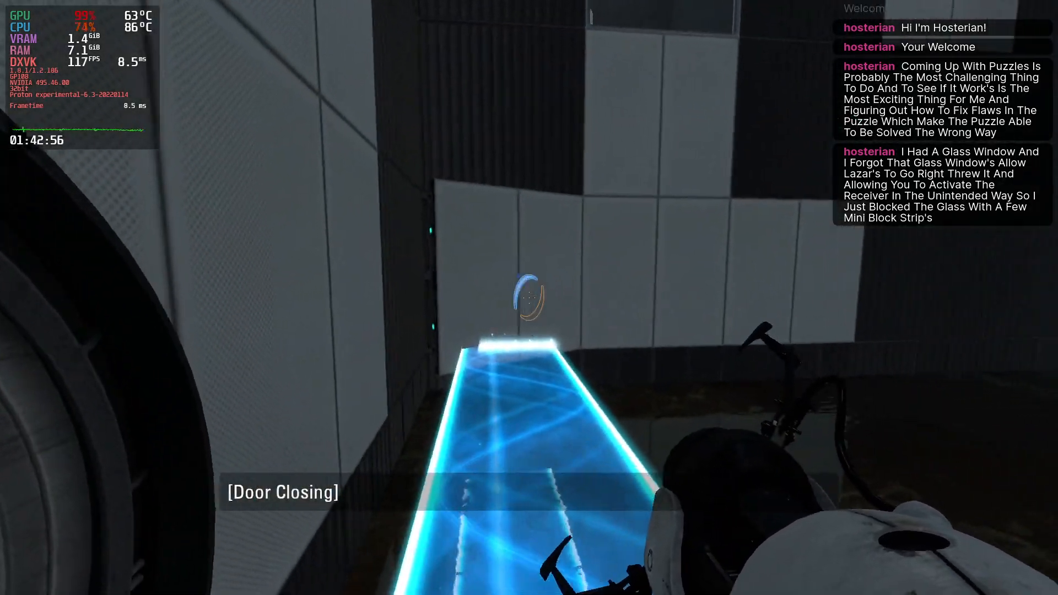
click(529, 297)
right_click(529, 298)
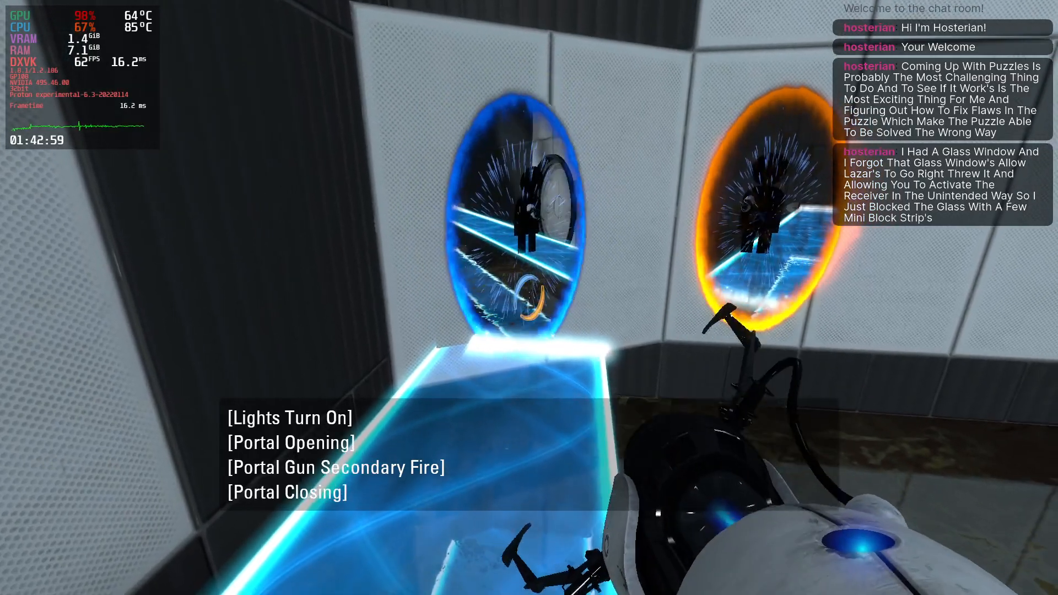
click(529, 297)
- Move back and forth at the light bridge's end and refire the blue portal at different spots on the angled panel
key(w)
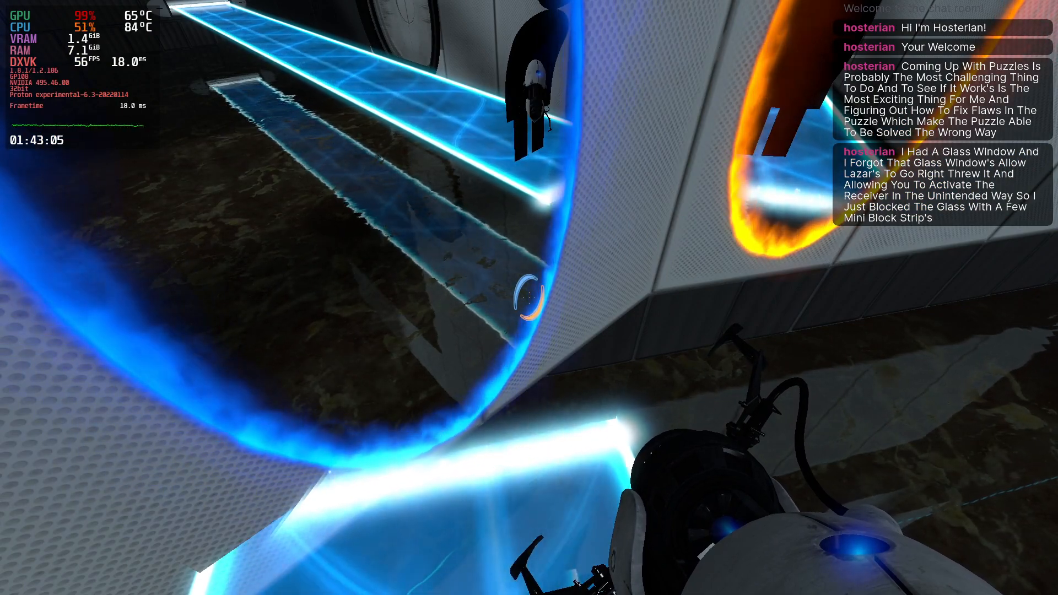
key(w)
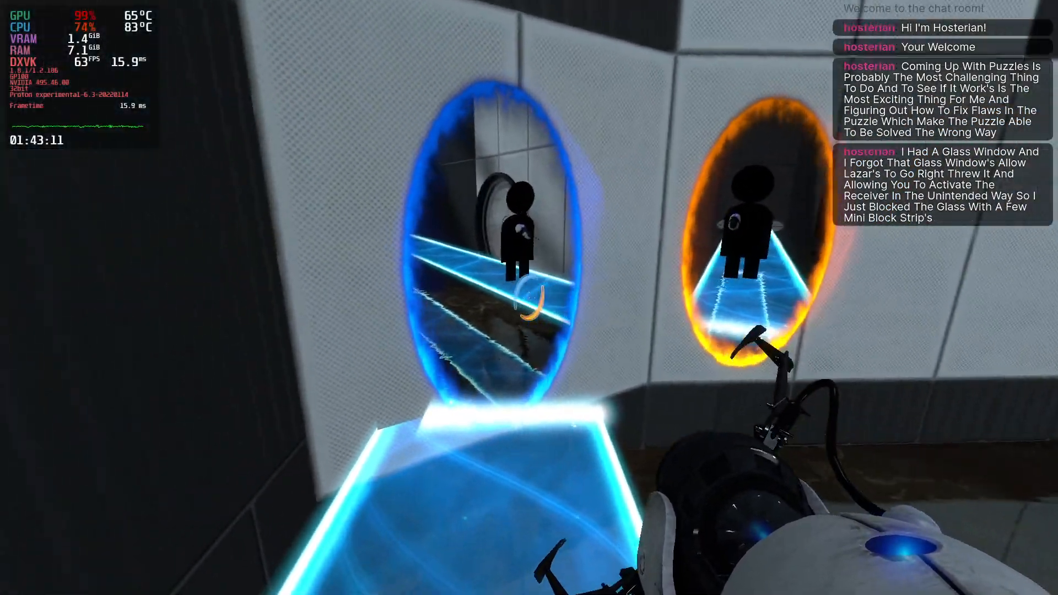
key(w)
key(s)
click(529, 298)
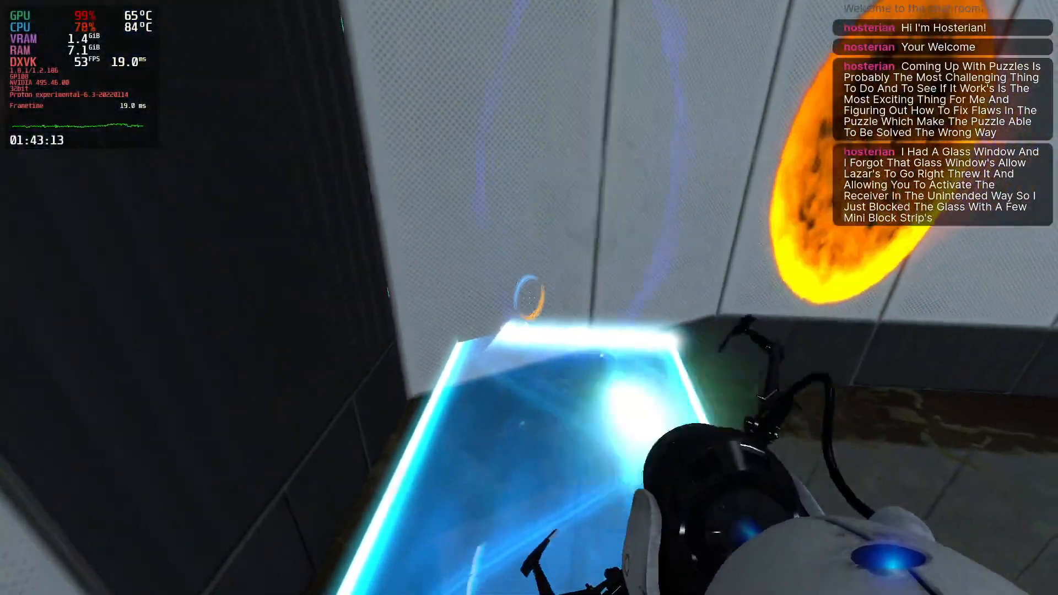
click(529, 298)
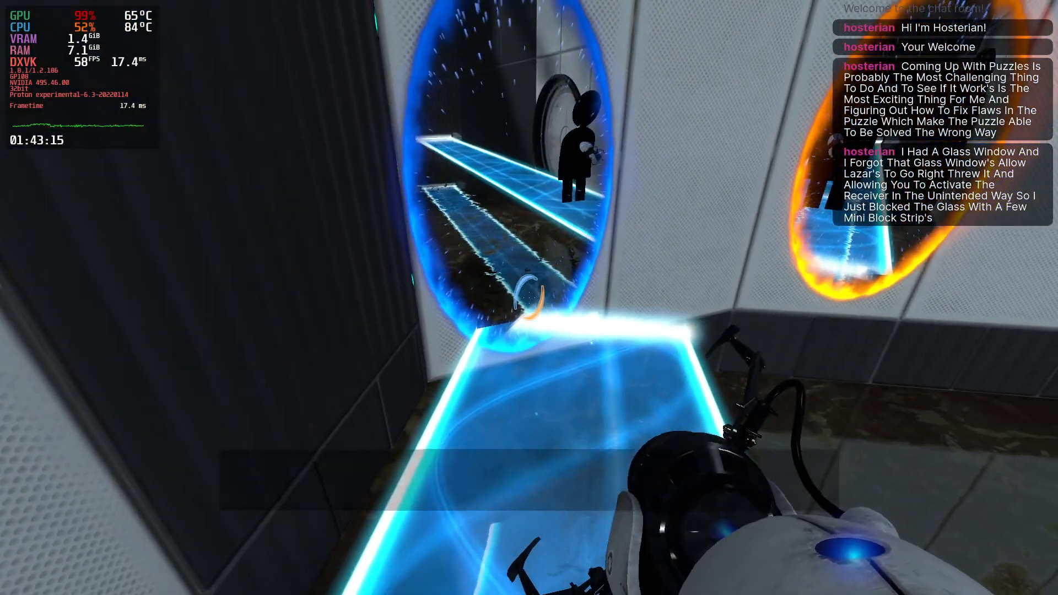
click(530, 297)
click(530, 298)
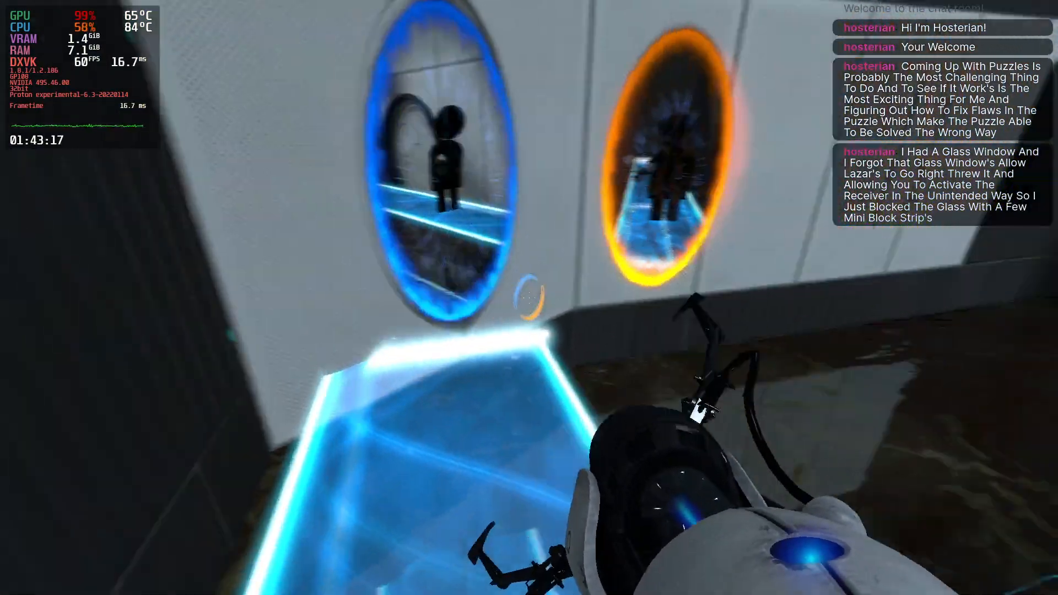
- Walk along the light bridge to check the emitter, the goo pool, and the view through both portals at the angled panel
key(w)
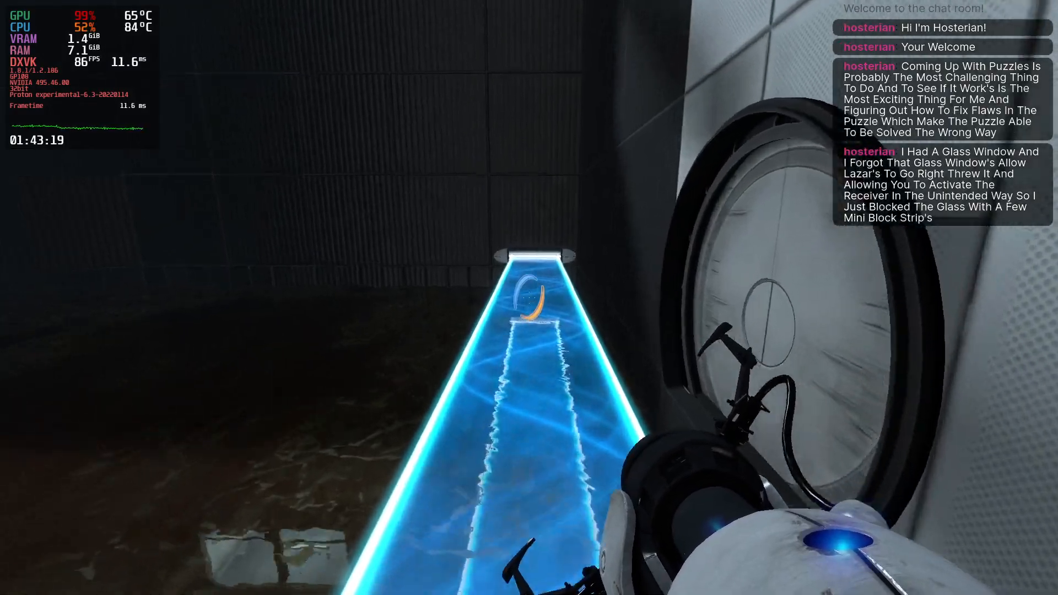
key(w)
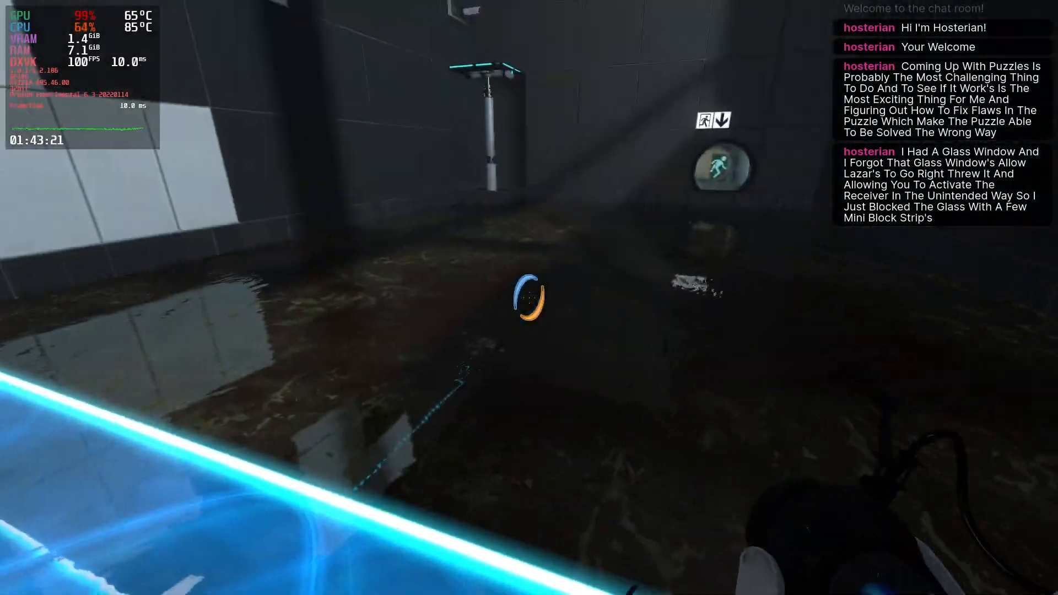
key(w)
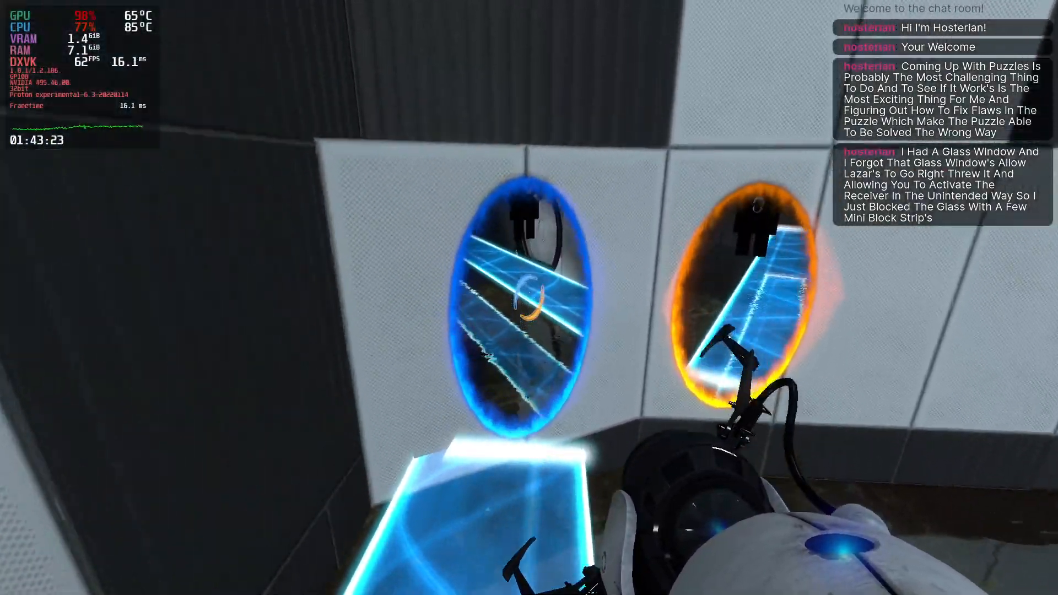
key(s)
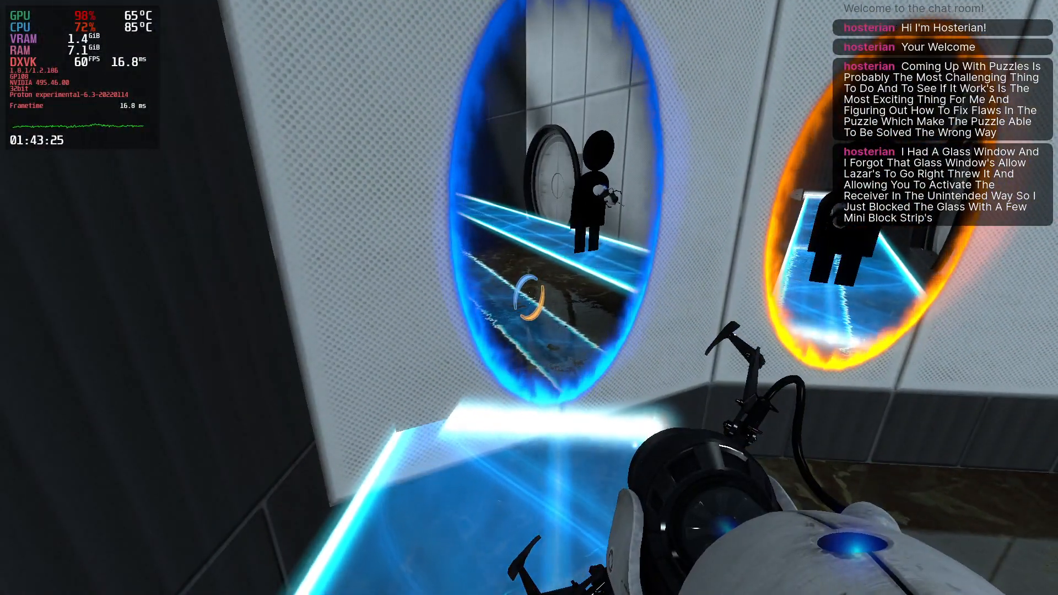
- Switch to Firefox to open Google Translate with an empty English source field, and return to Portal 2
key(super+2)
key(ctrl+t)
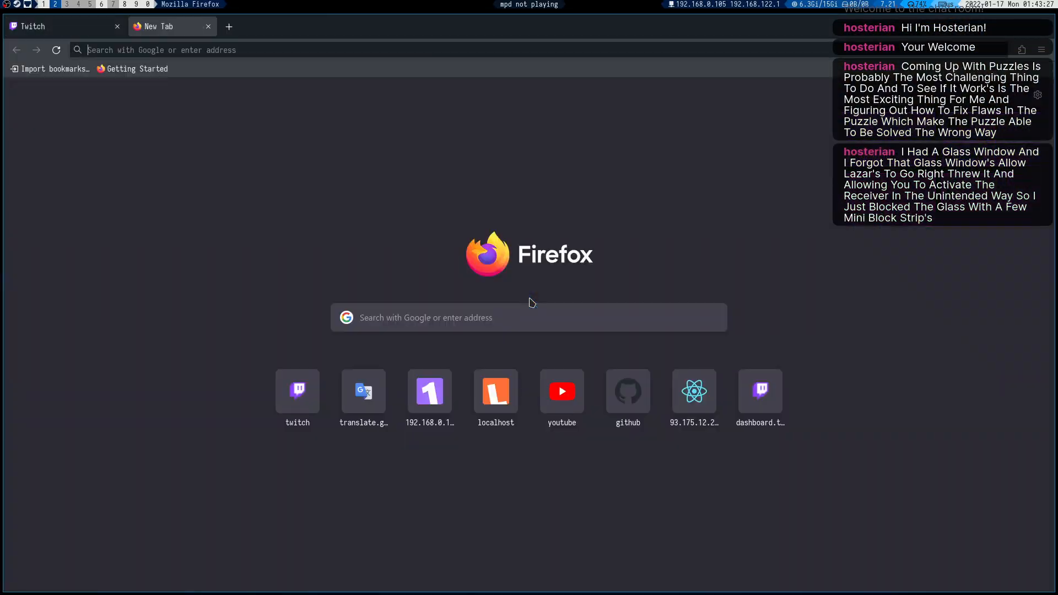
text(translate.google.com/)
key(Return)
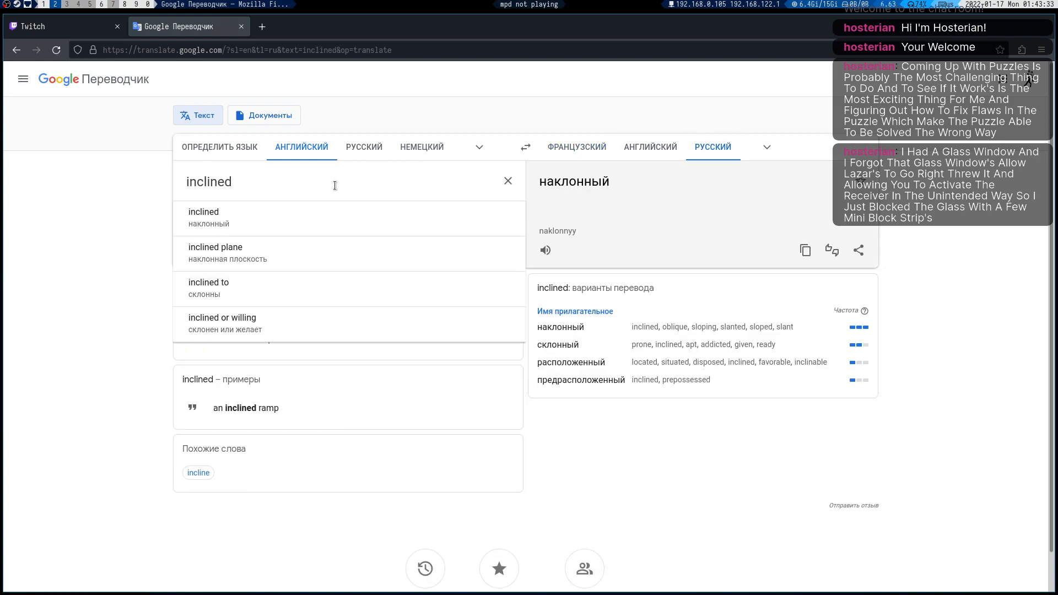
key(BackSpace)
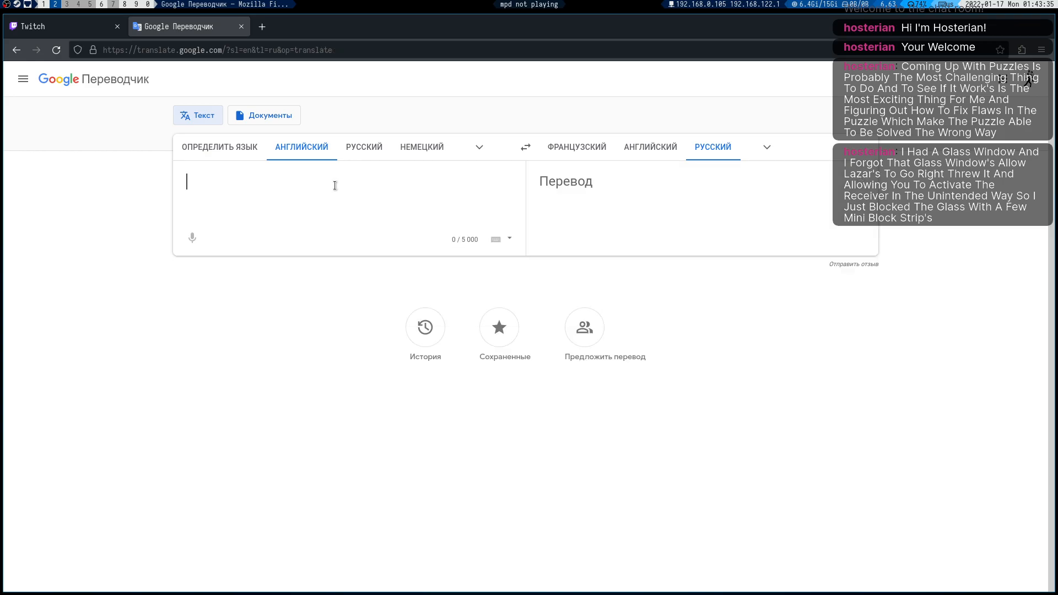
key(ctrl+w)
key(super+1)
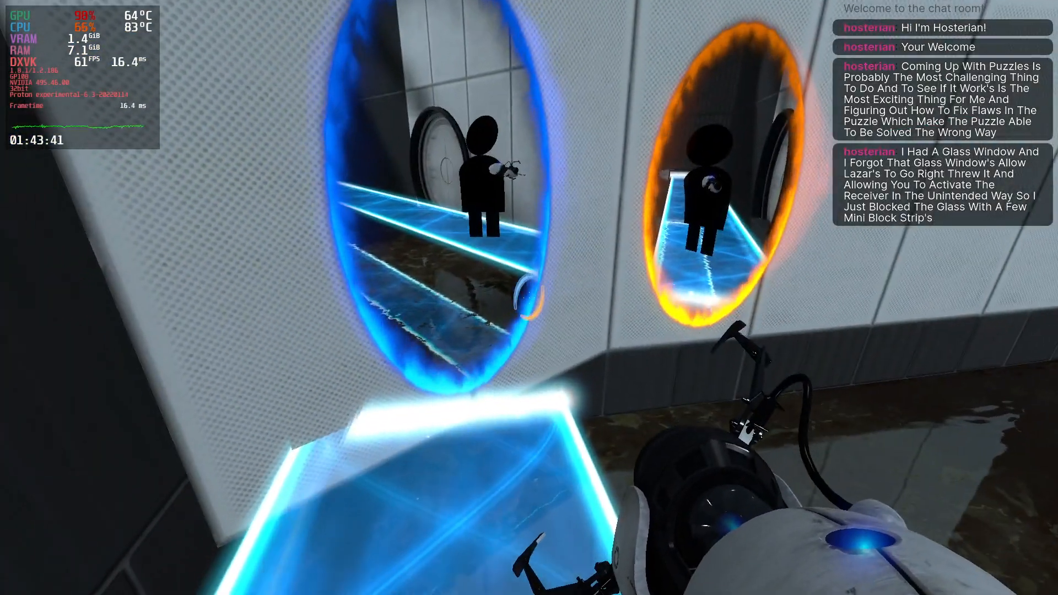
- Leave the playtest and return to the chamber editor
key(Escape)
key(Escape)
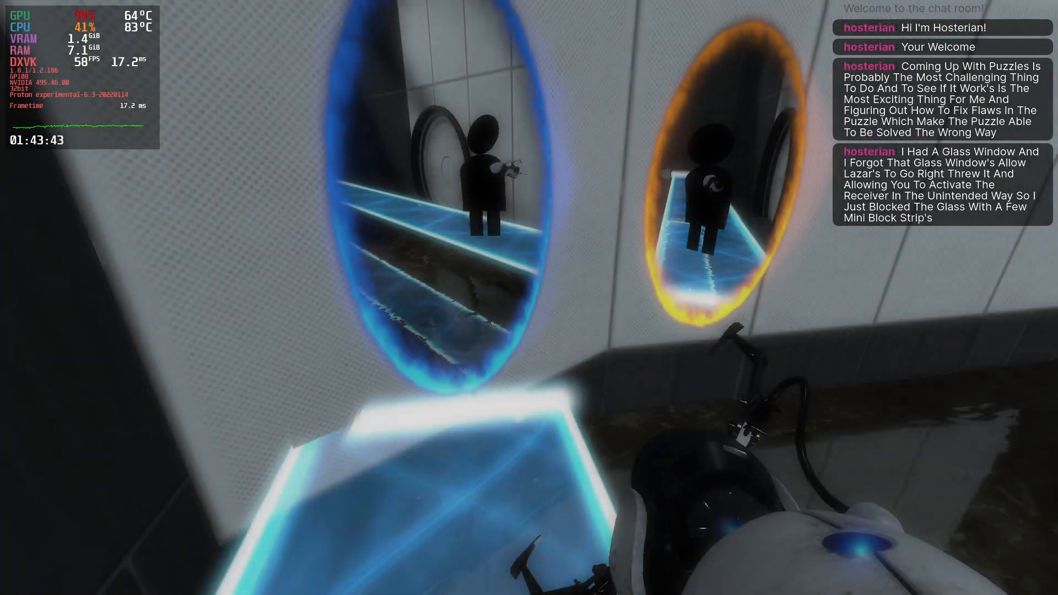
key(F9)
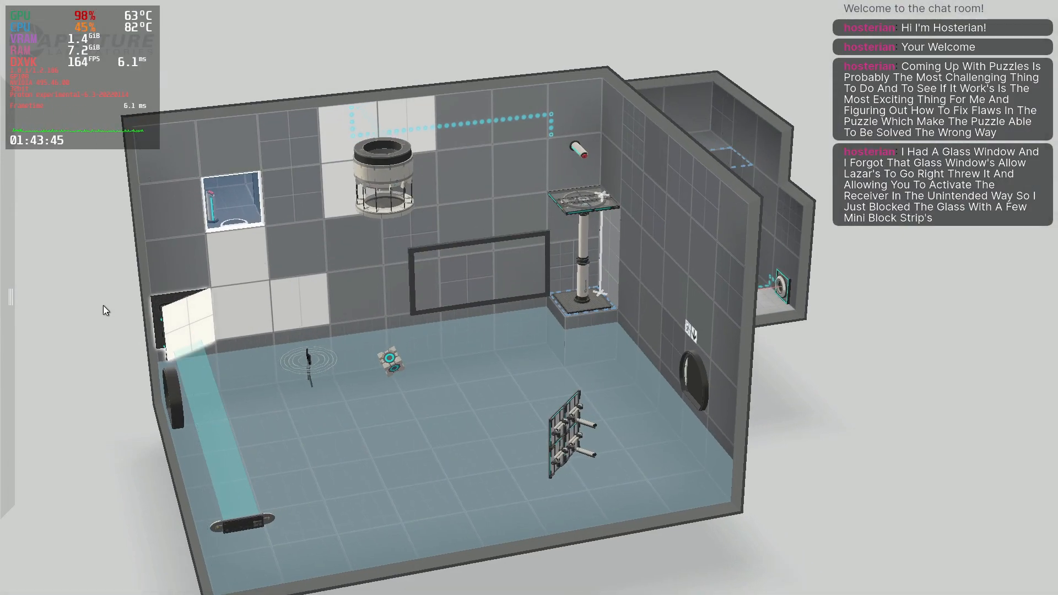
- Delete the angled panel at the light bridge's end and the other angled panel across the goo pool
key(Delete)
drag(122, 297, 441, 419)
click(733, 342)
key(Delete)
- Place an angled panel on the submerged floor in the middle of the goo pool
right_drag(734, 347, 59, 264)
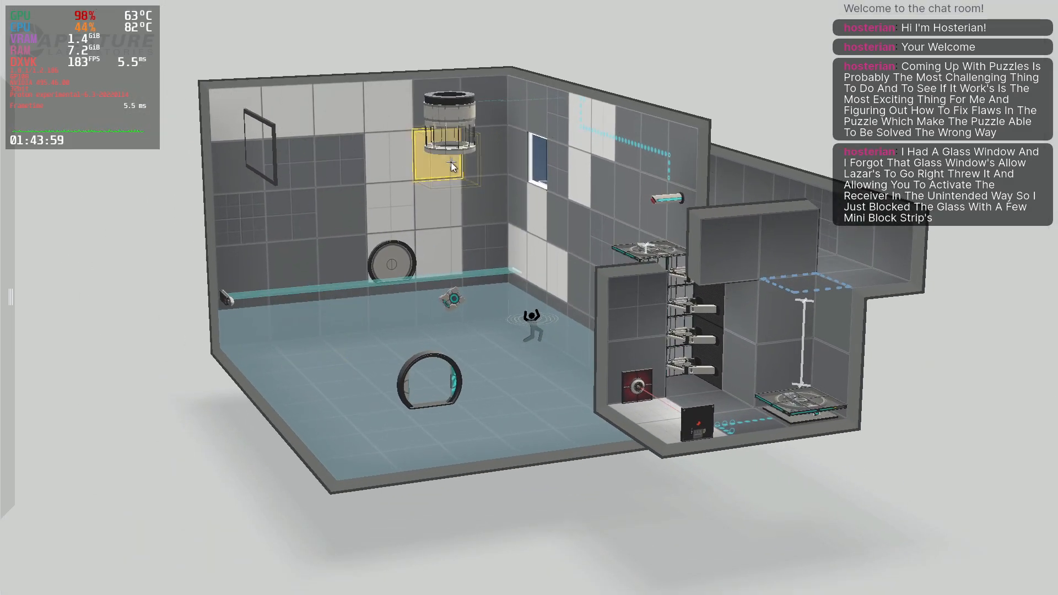
right_drag(451, 162, 436, 296)
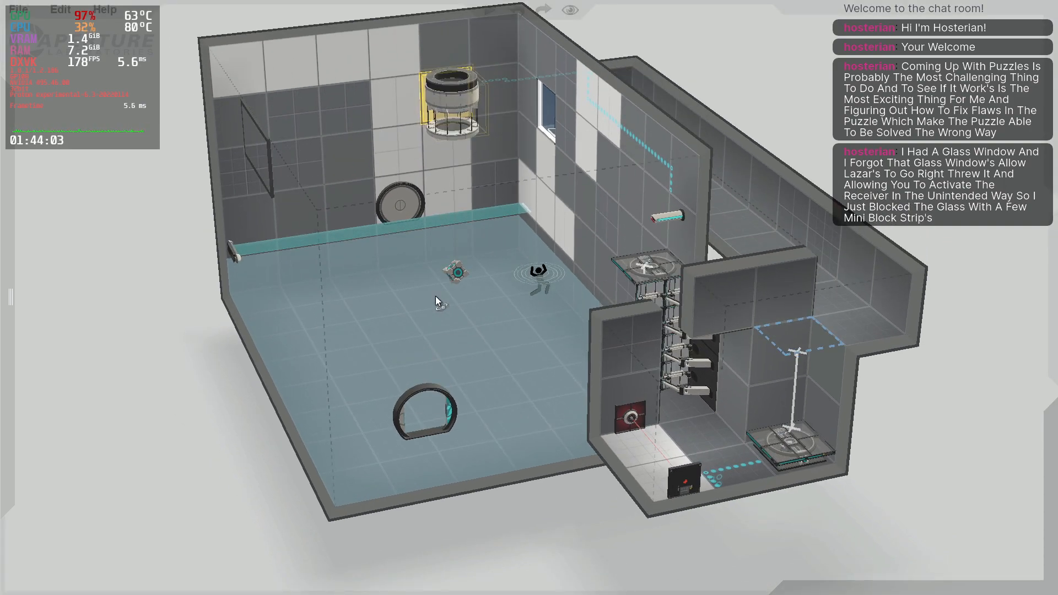
right_drag(436, 296, 619, 206)
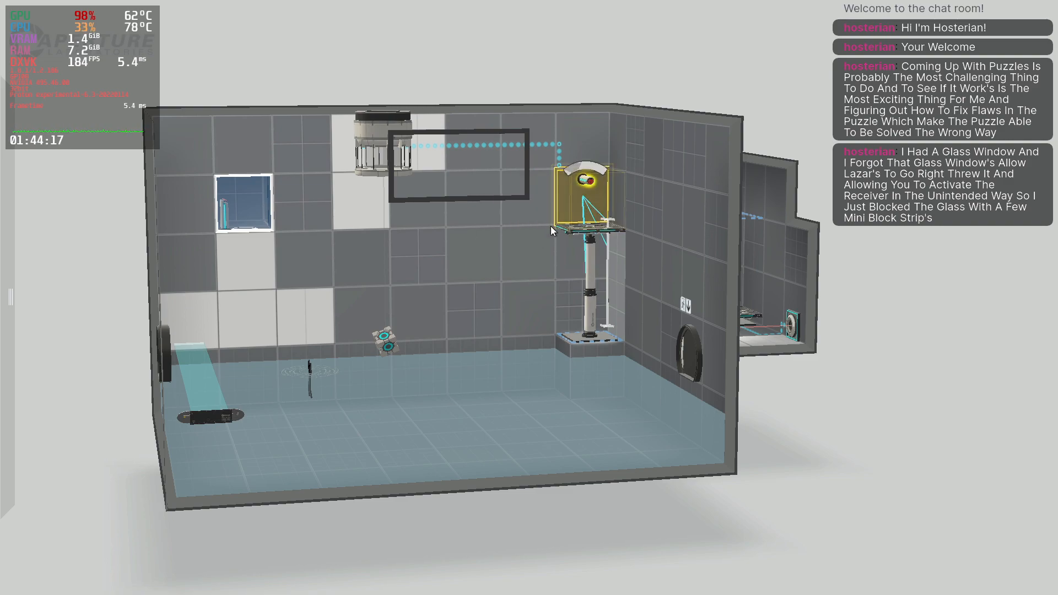
right_drag(798, 395, 373, 364)
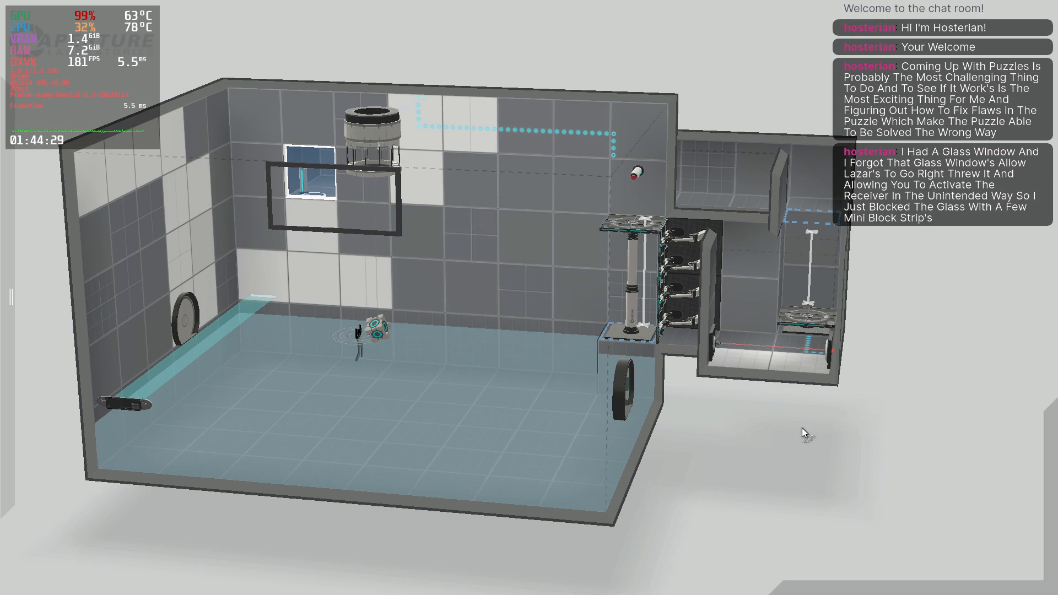
right_drag(802, 427, 500, 452)
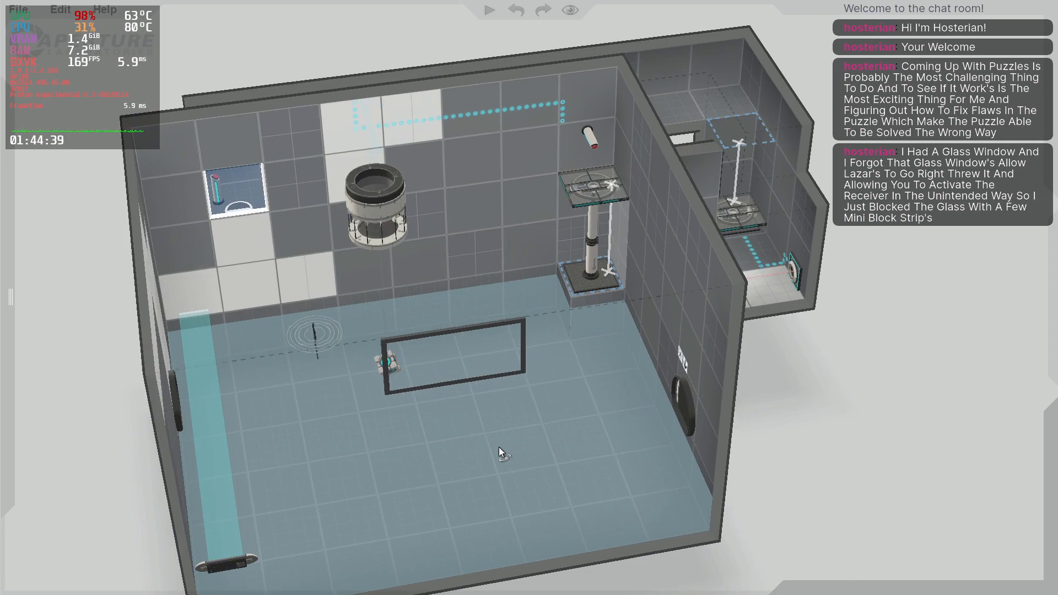
right_drag(498, 448, 469, 305)
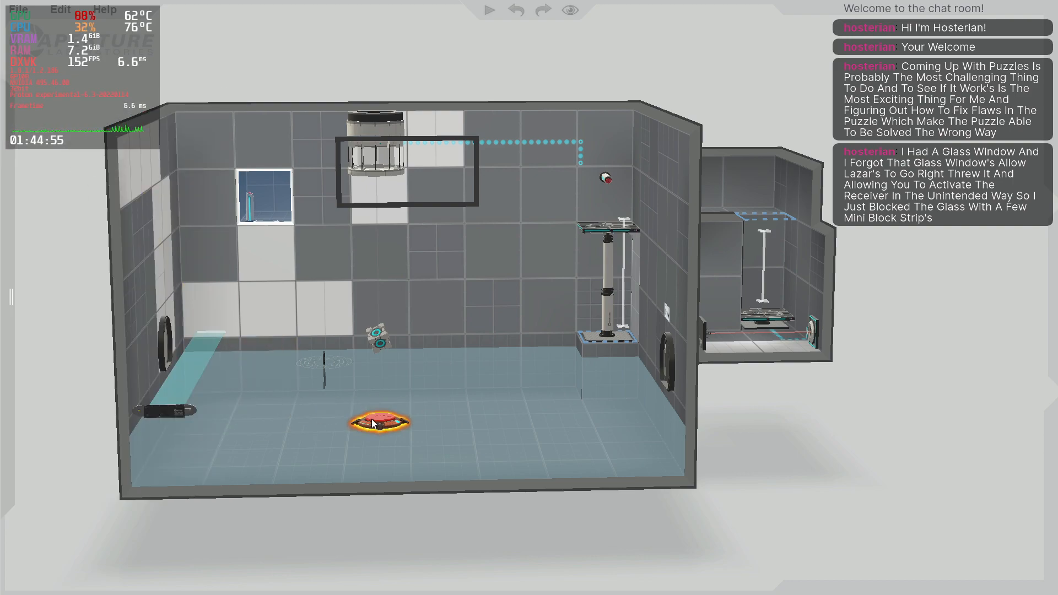
mouse_move(387, 429)
right_down()
mouse_move(366, 530)
mouse_move(383, 444)
right_up()
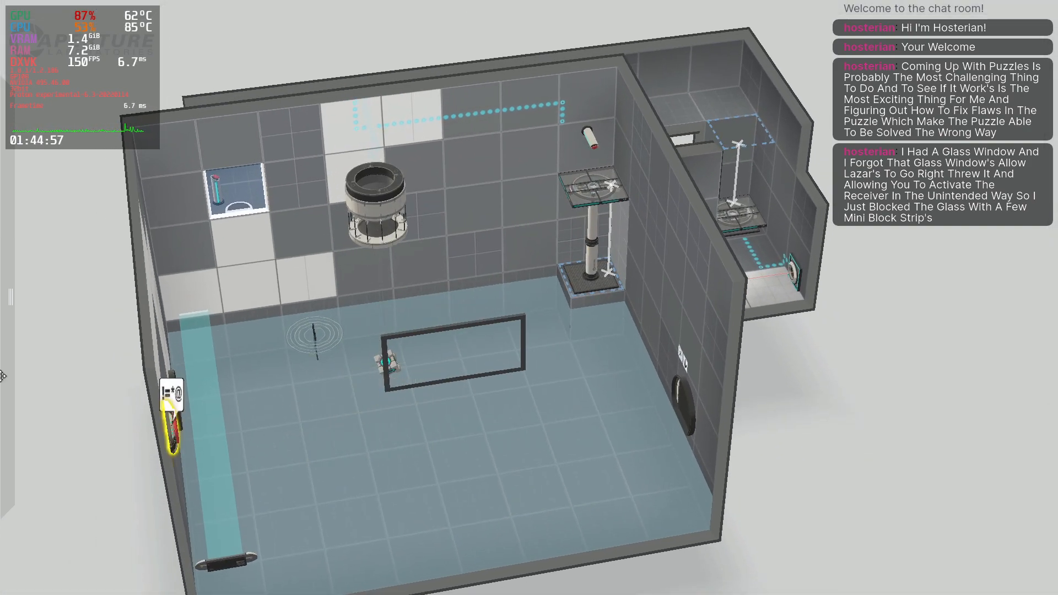
mouse_move(11, 298)
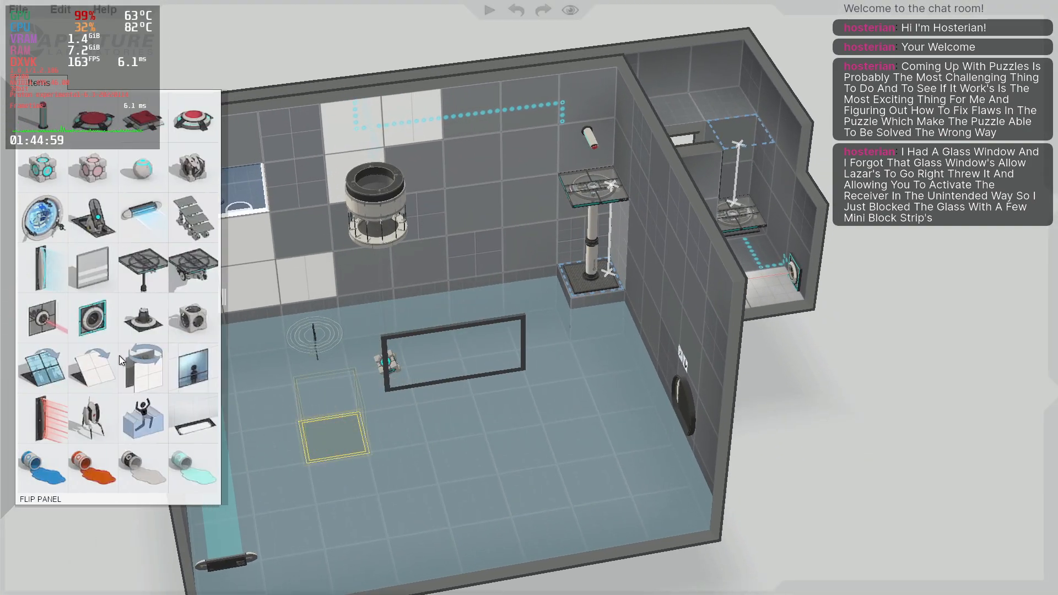
drag(119, 355, 418, 438)
right_drag(418, 439, 441, 271)
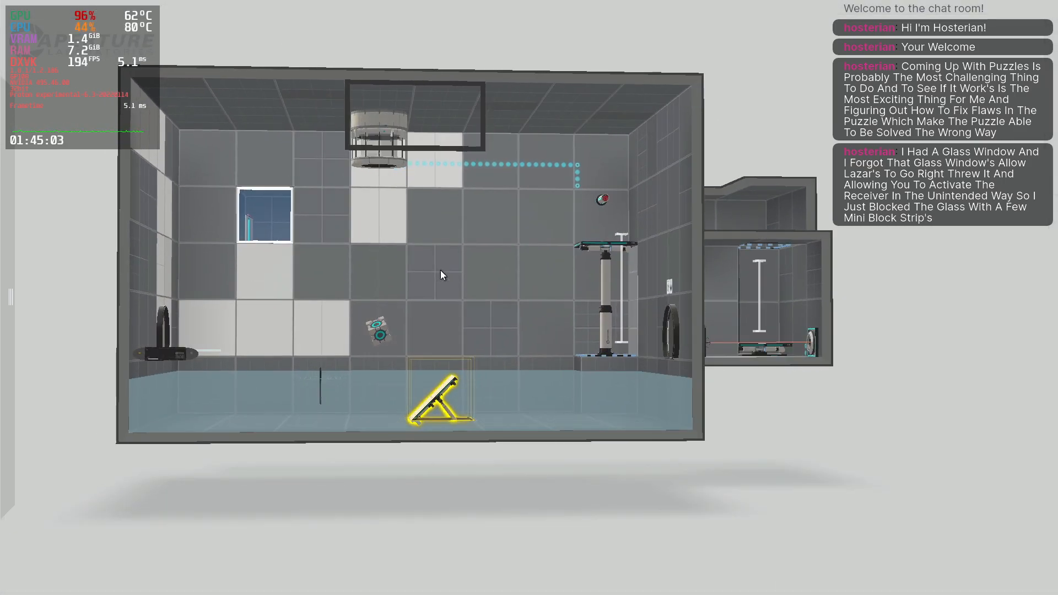
- Build the chamber and move out from the light bridge over the goo pool toward the white wall tiles
key(F9)
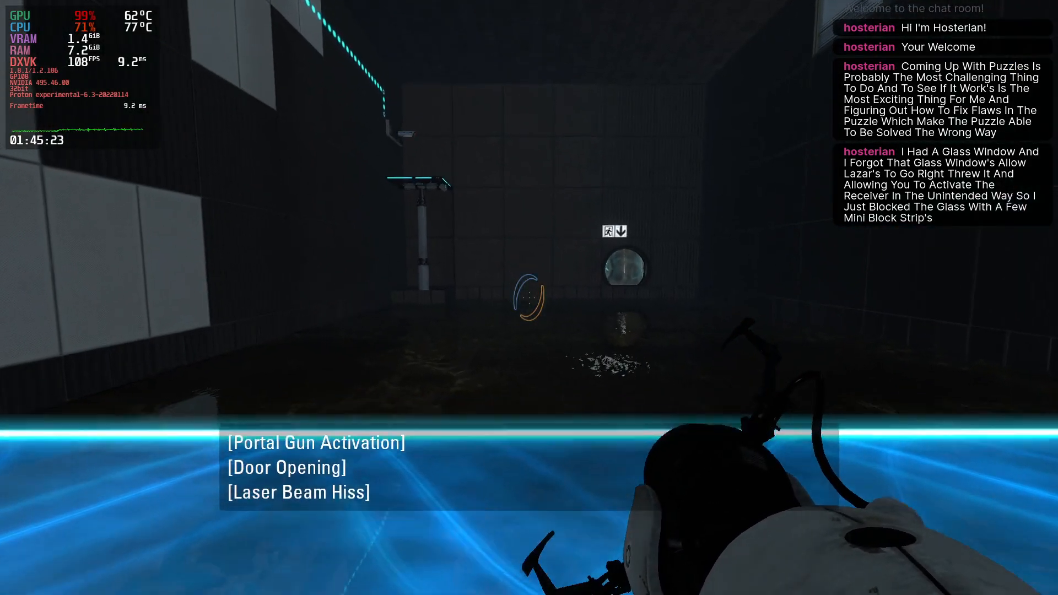
key(w)
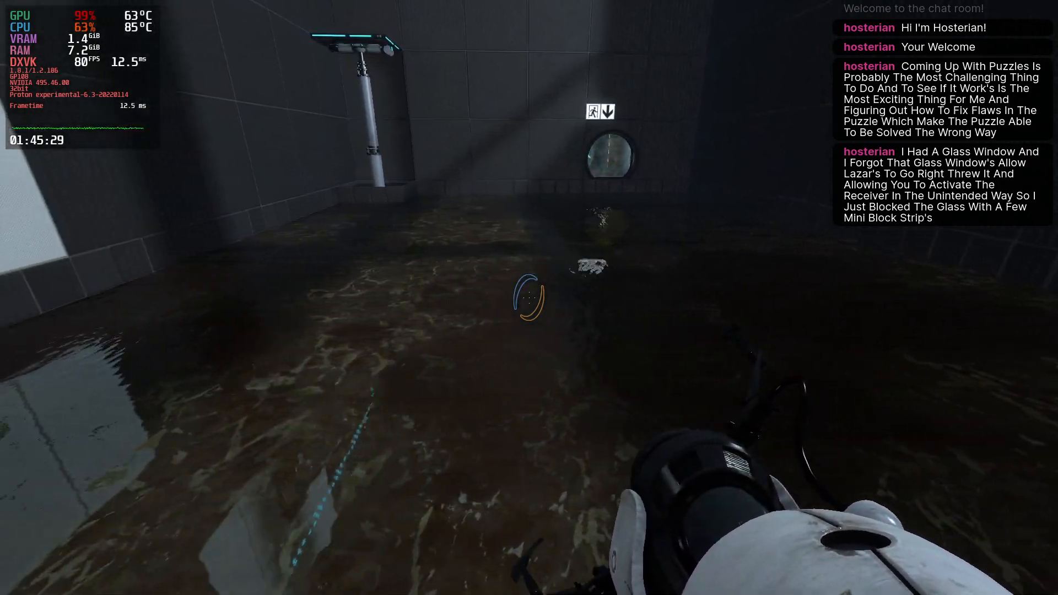
key(a)
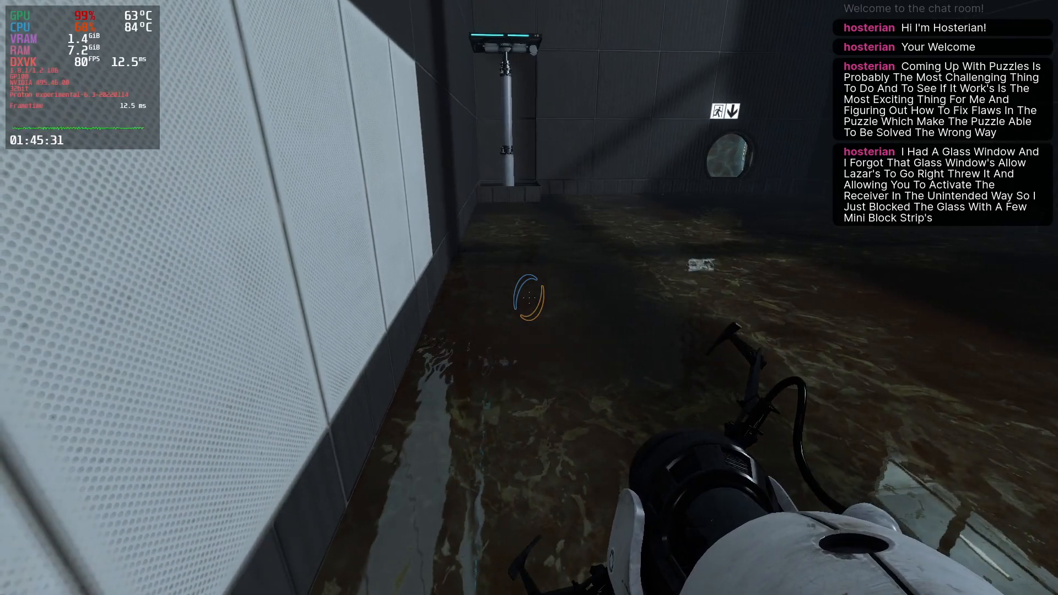
key(w)
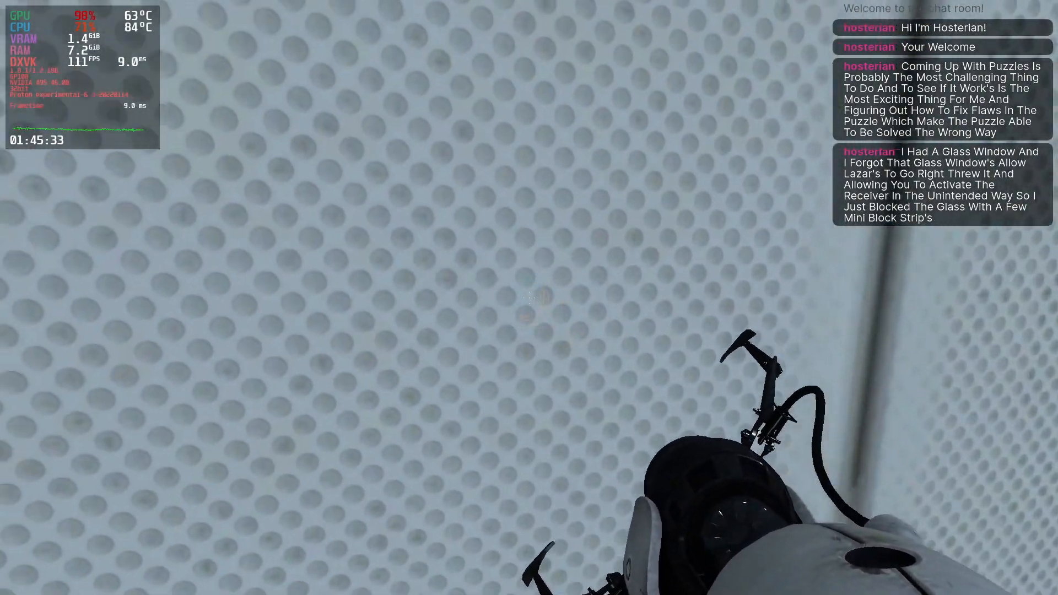
- Enable cheats with the console command sv_cheats 1 and fly outside the chamber to view the submerged angled panel from below
key(Escape)
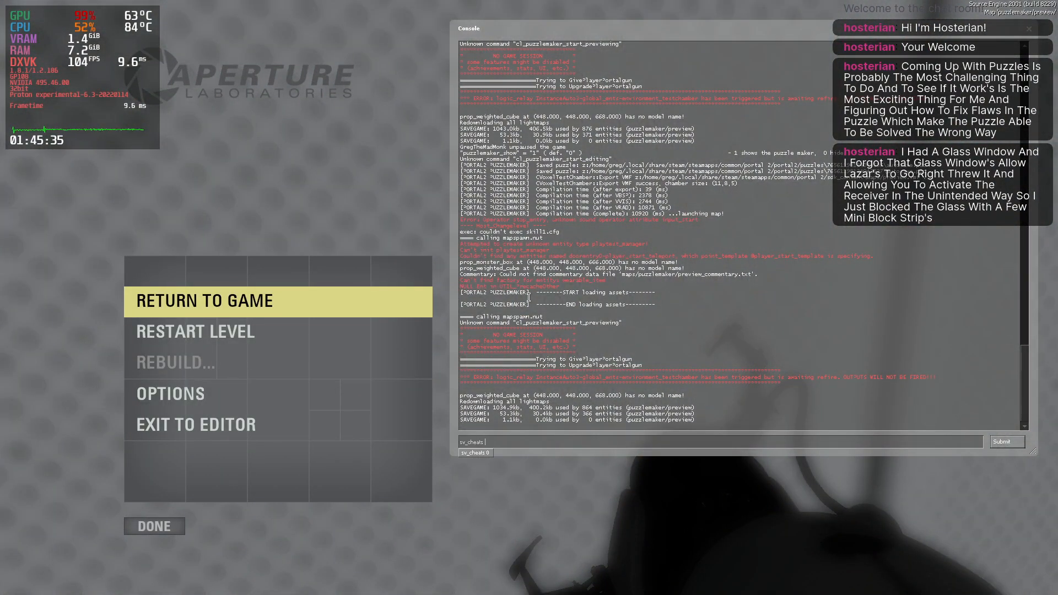
text(sv_cheats 1)
key(Return)
key(Escape)
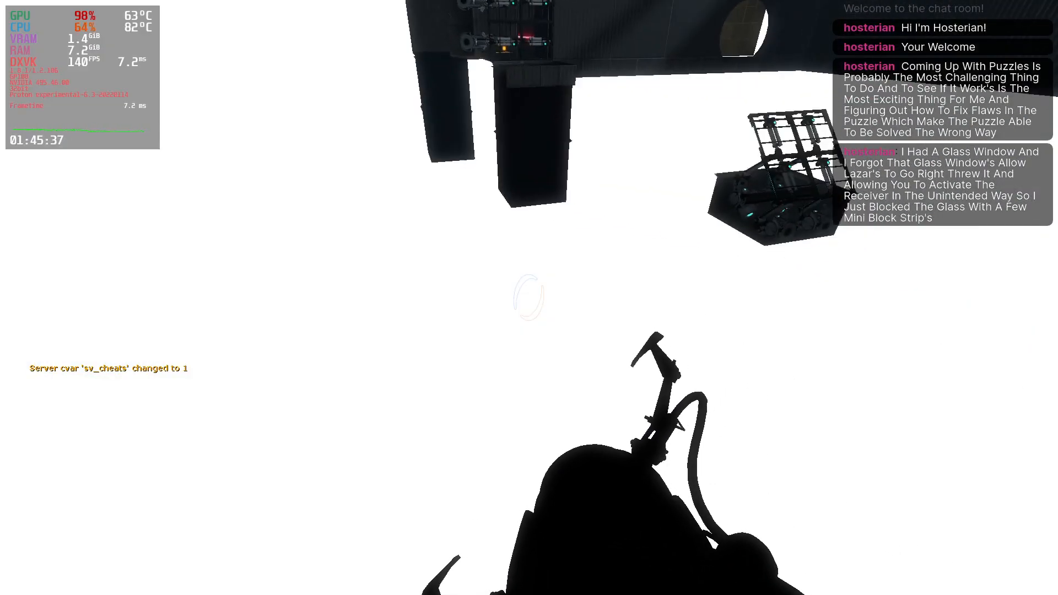
key(w)
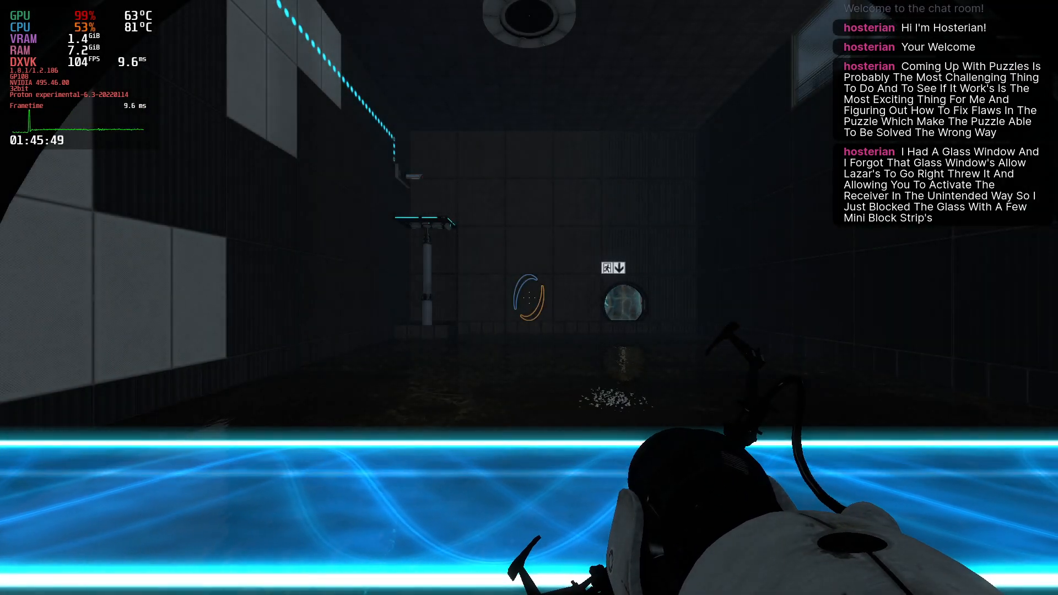
- Walk along the light bridge and place a blue portal on the white wall at its far end, viewing the goo pool
key(w)
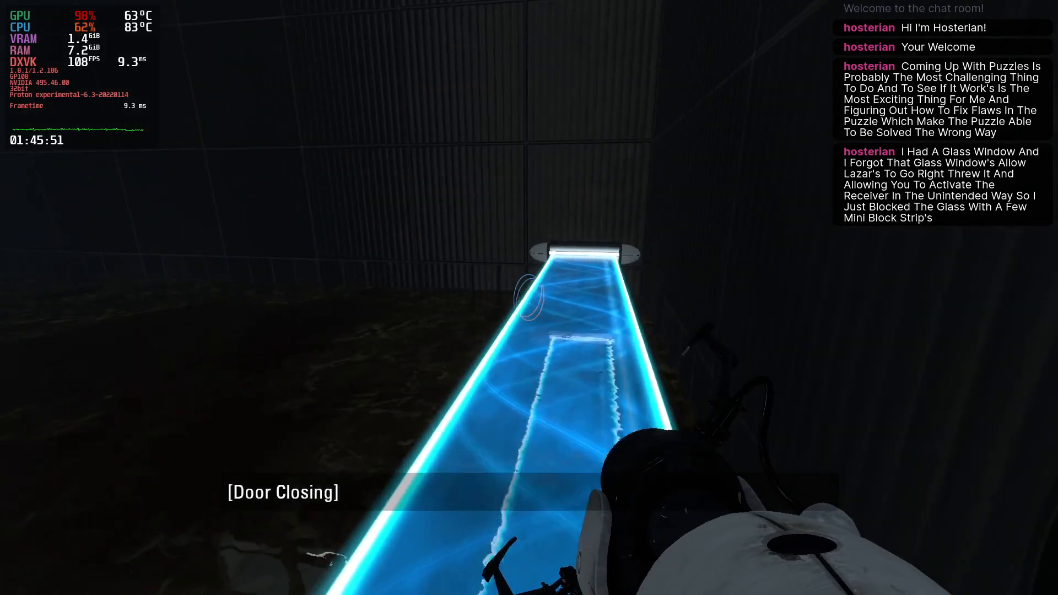
key(w)
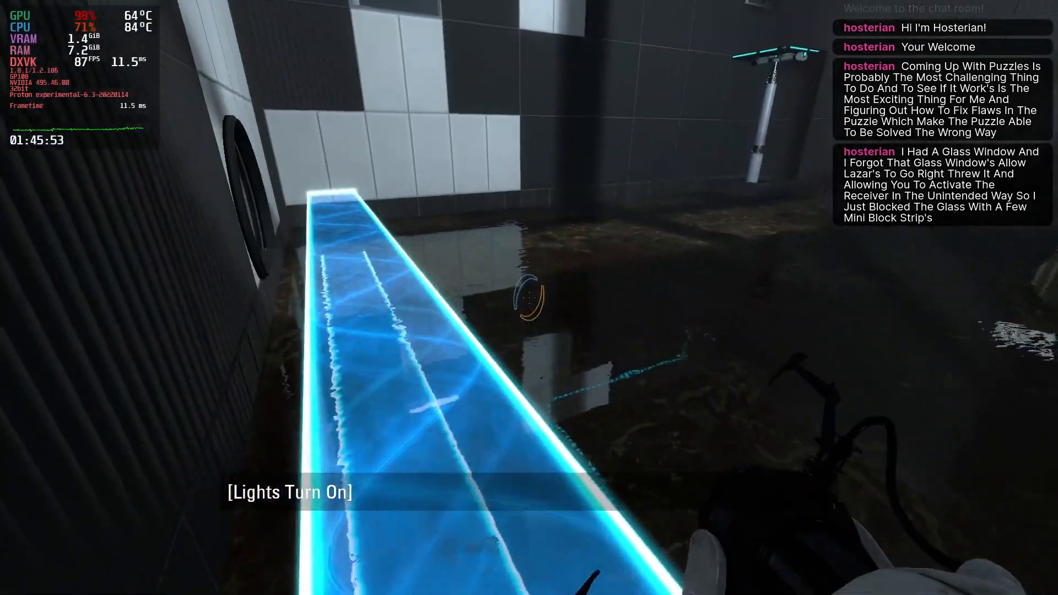
key(w)
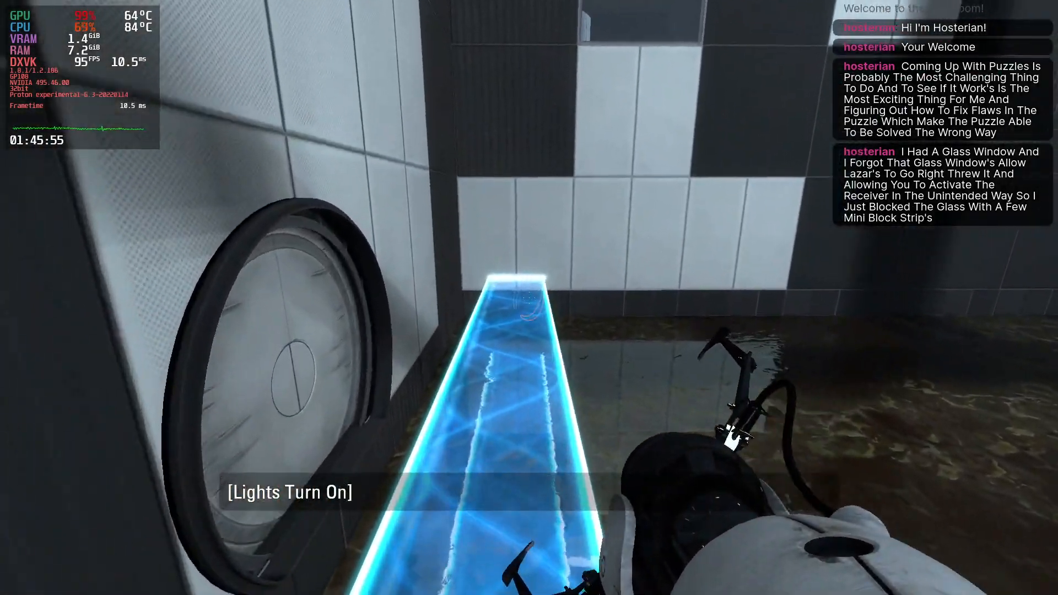
click(529, 297)
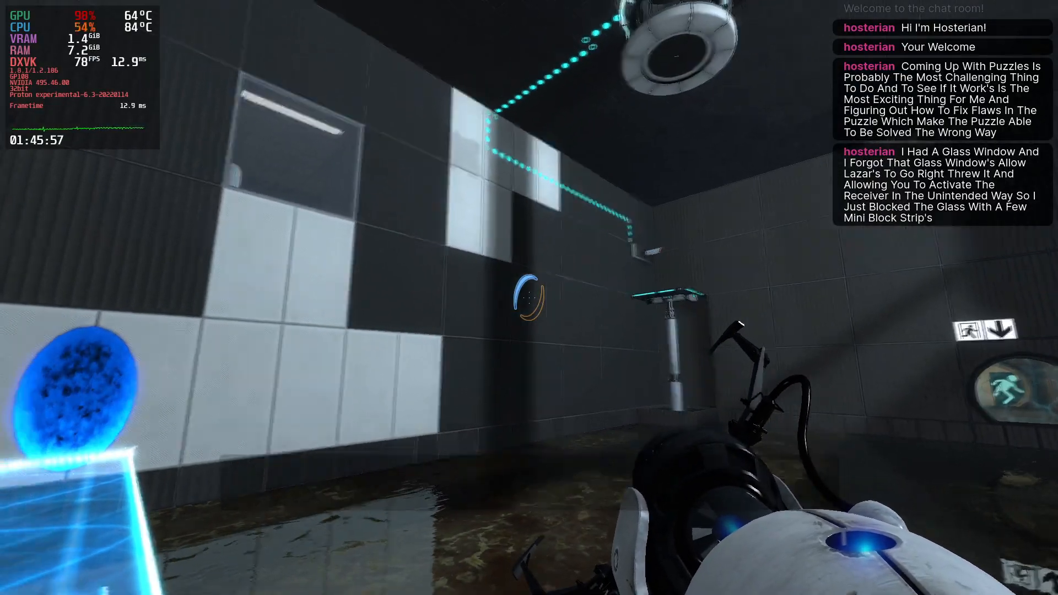
key(w)
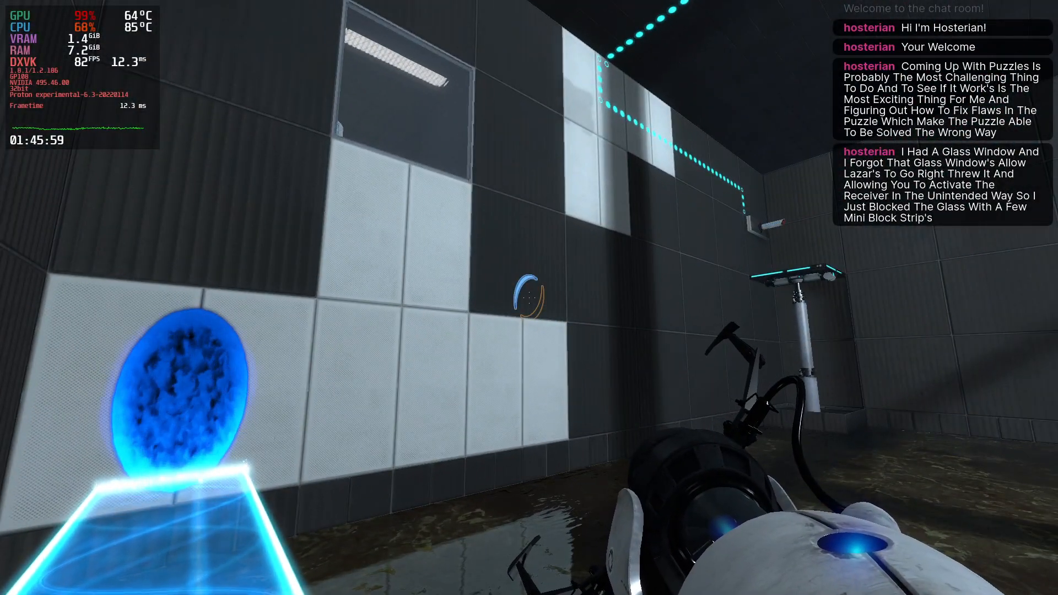
- Return to the editor, place a piston platform in the goo pool in front of the exit door and raise it
key(Escape)
middle_drag(418, 347, 692, 325)
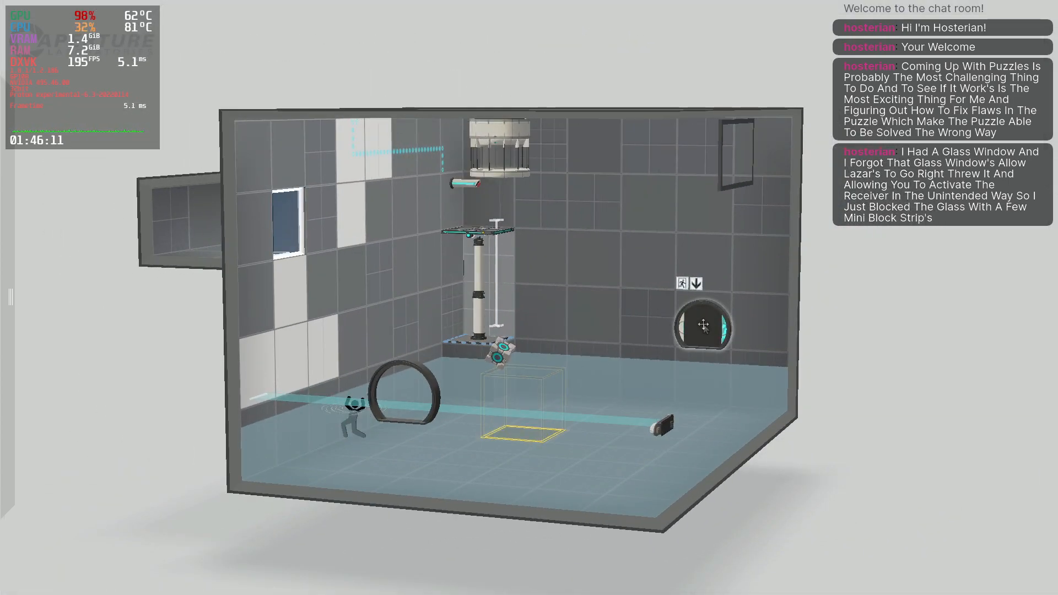
middle_drag(703, 327, 81, 259)
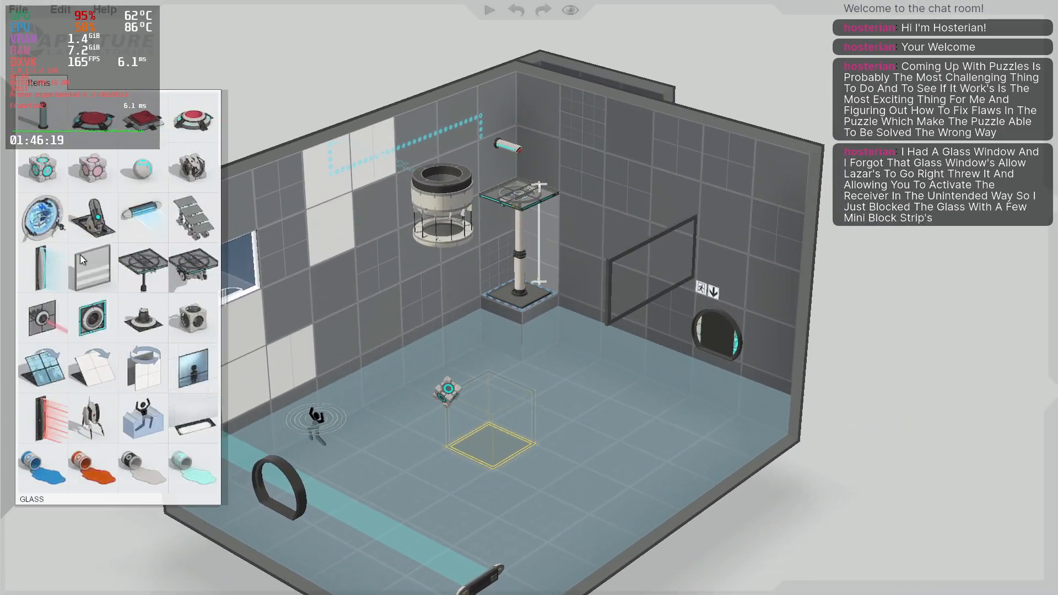
drag(153, 270, 609, 386)
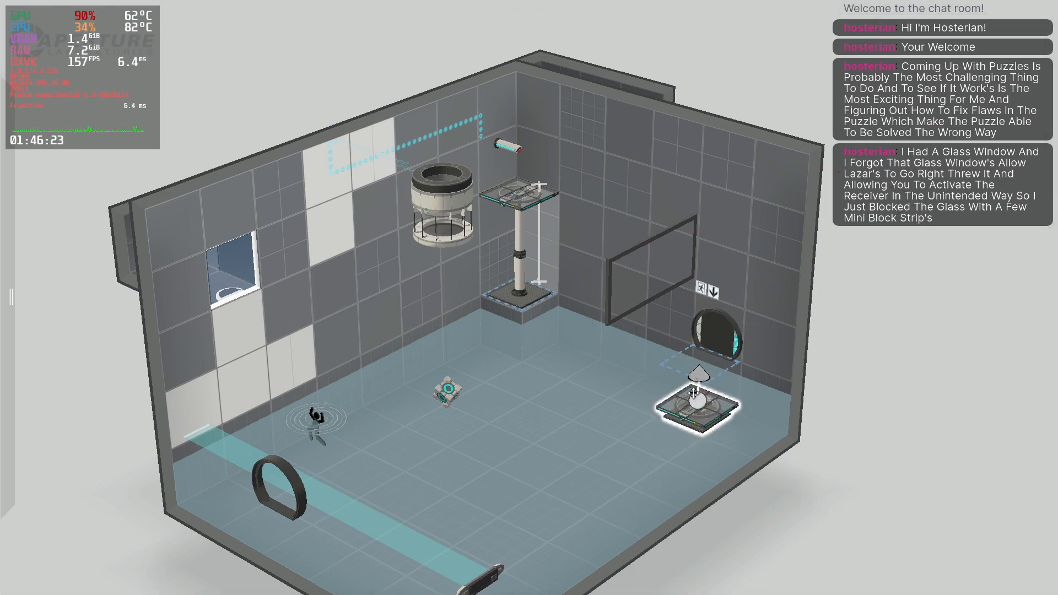
drag(962, 430, 838, 463)
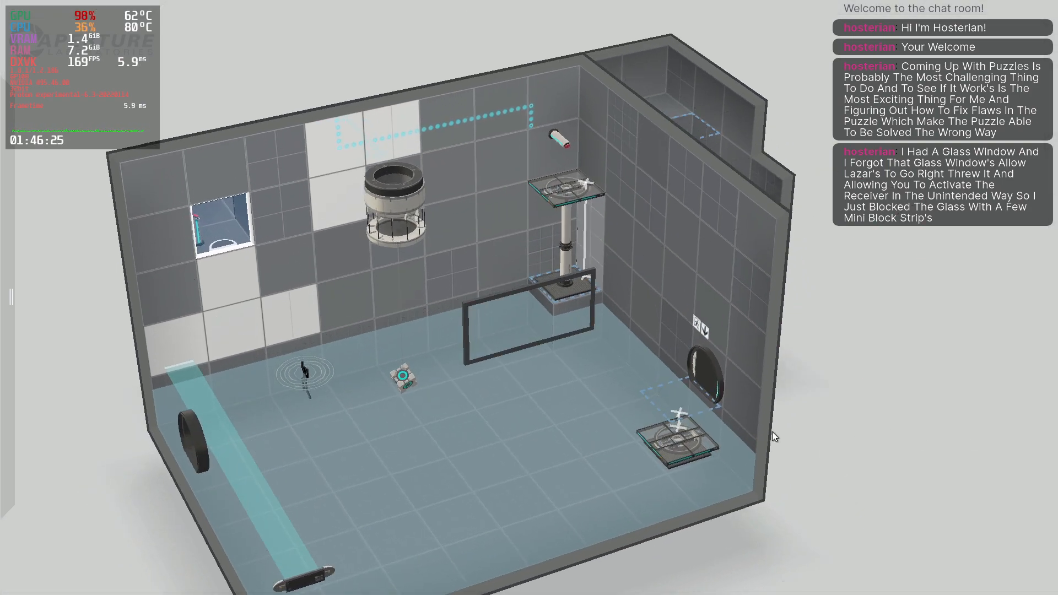
mouse_move(672, 444)
middle_down()
mouse_move(560, 462)
mouse_move(681, 440)
middle_up()
drag(698, 434, 683, 450)
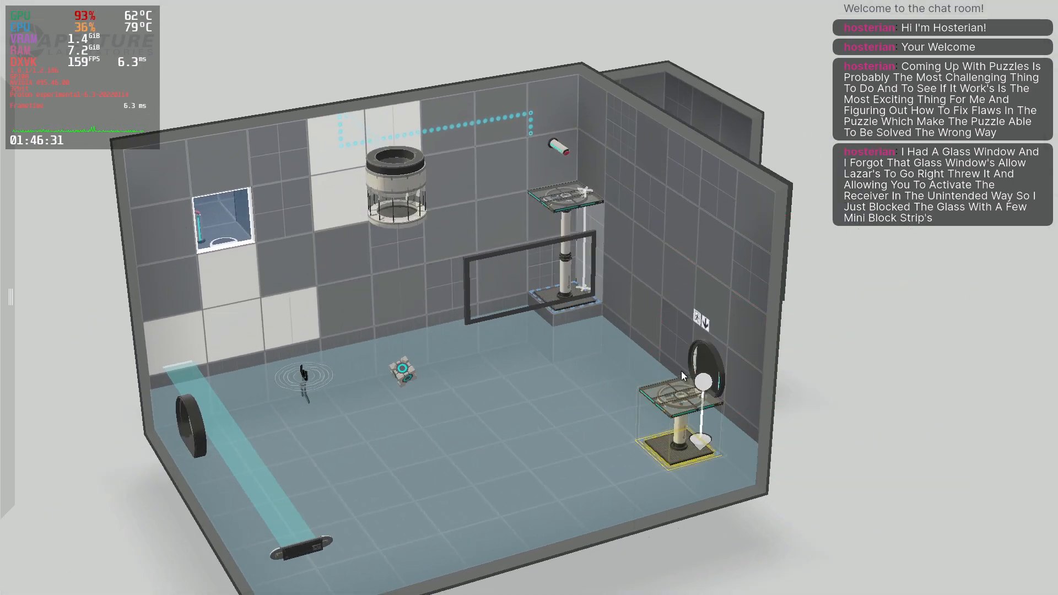
drag(822, 444, 729, 491)
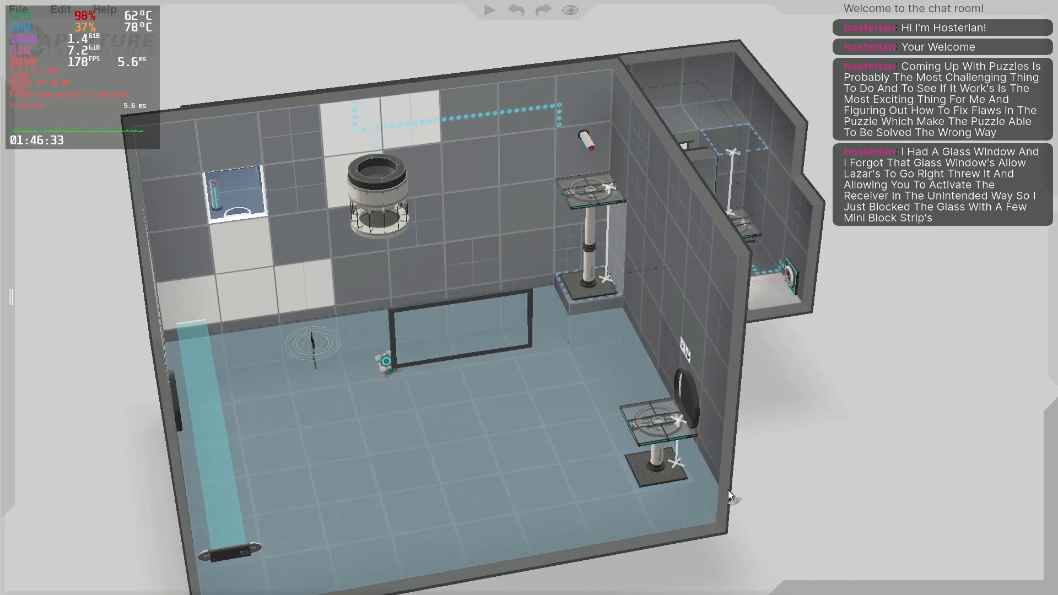
- Make the lower wall tile near the corner piston platform portalable and the white tiles around and above the entrance door non-portalable
right_drag(729, 490, 283, 502)
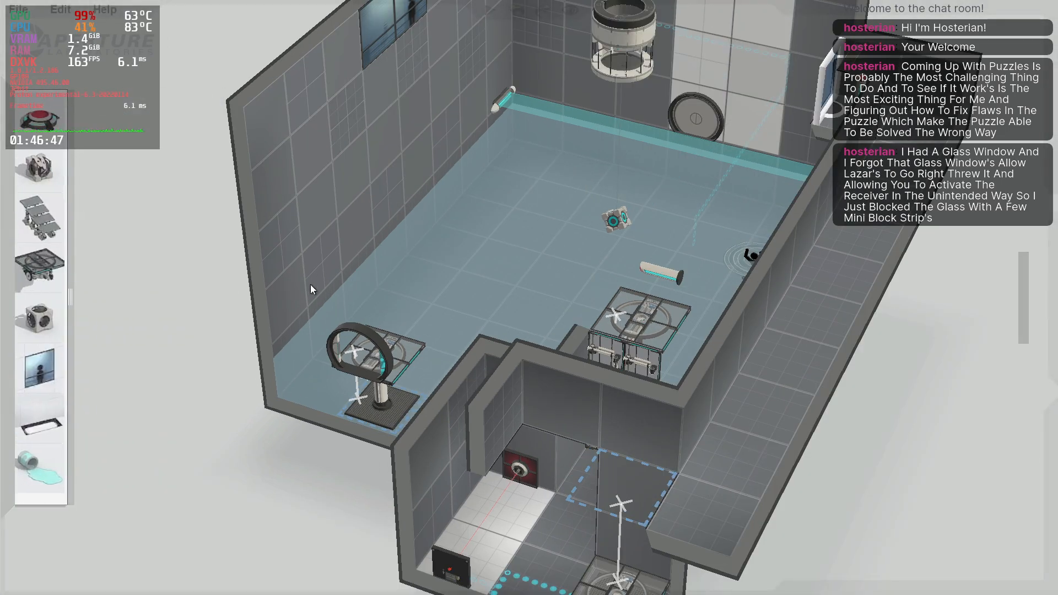
click(330, 273)
right_drag(408, 490, 434, 232)
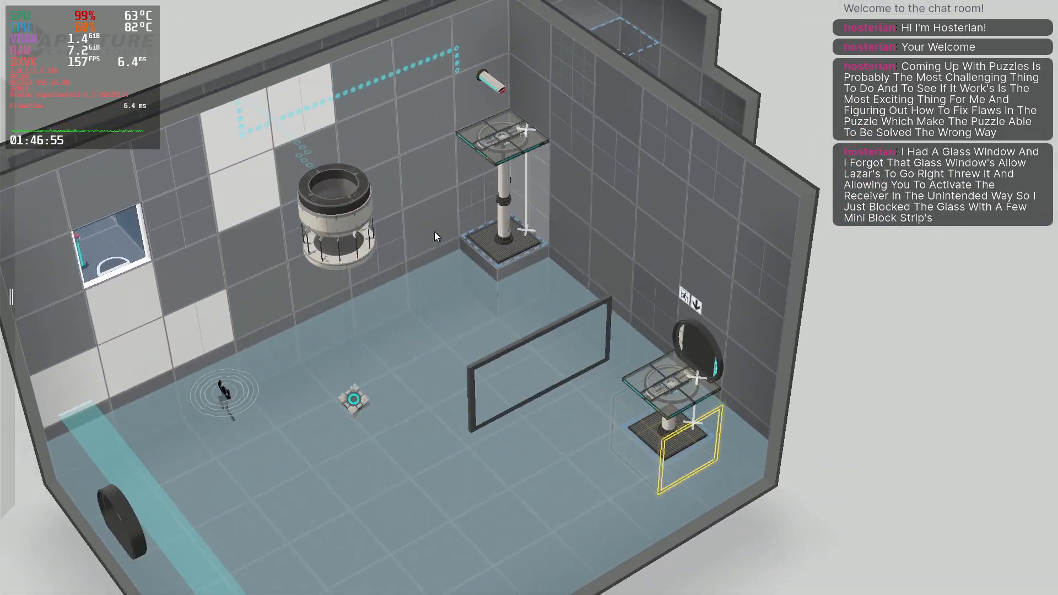
right_drag(588, 422, 531, 402)
right_drag(835, 418, 637, 309)
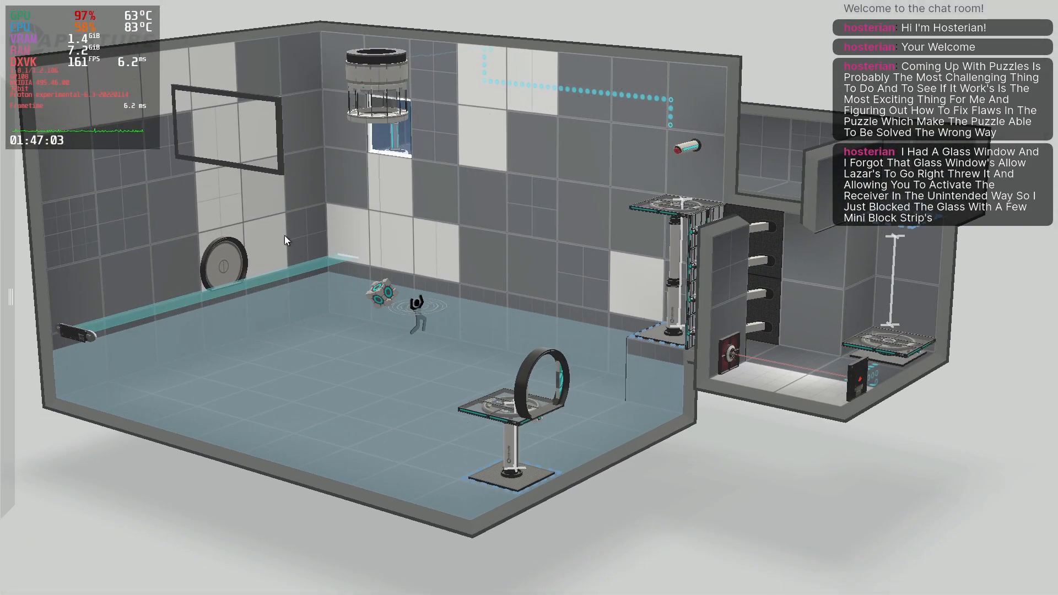
click(214, 200)
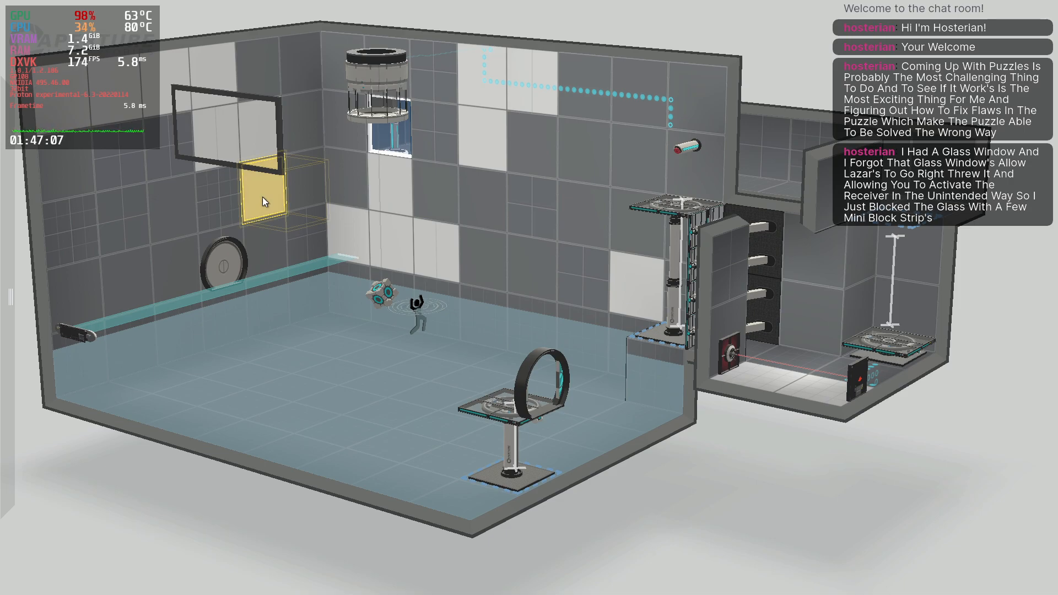
- Connect the side-room pedestal button to the piston platform by the exit door and check the button's timer
right_drag(414, 360, 586, 309)
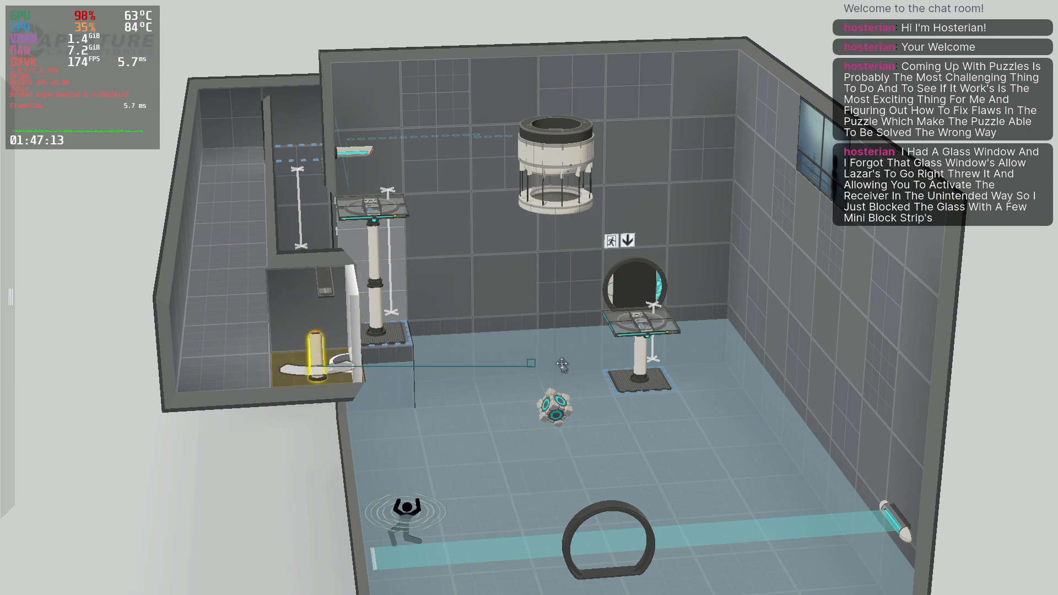
click(637, 325)
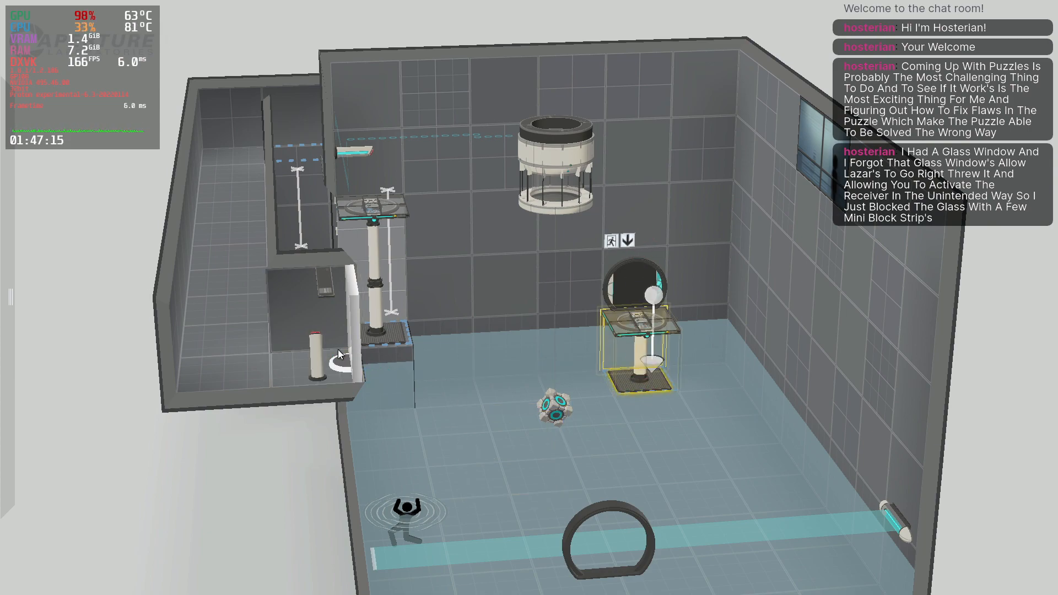
right_click(314, 351)
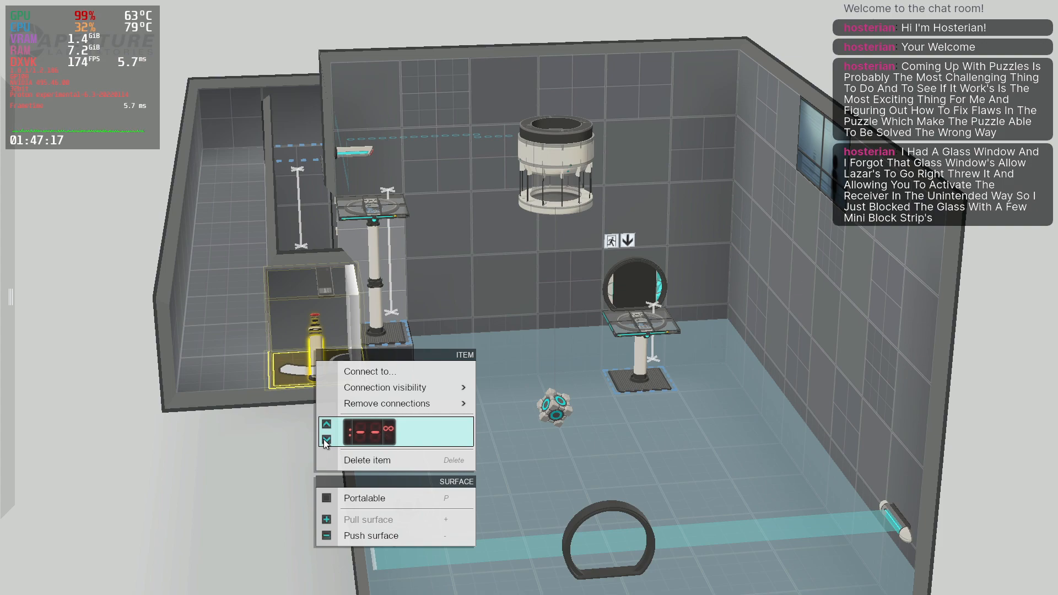
click(988, 360)
- Build the chamber, look across the goo pool at the platform by the exit door, and return to the editor
right_drag(945, 352, 786, 400)
key(F9)
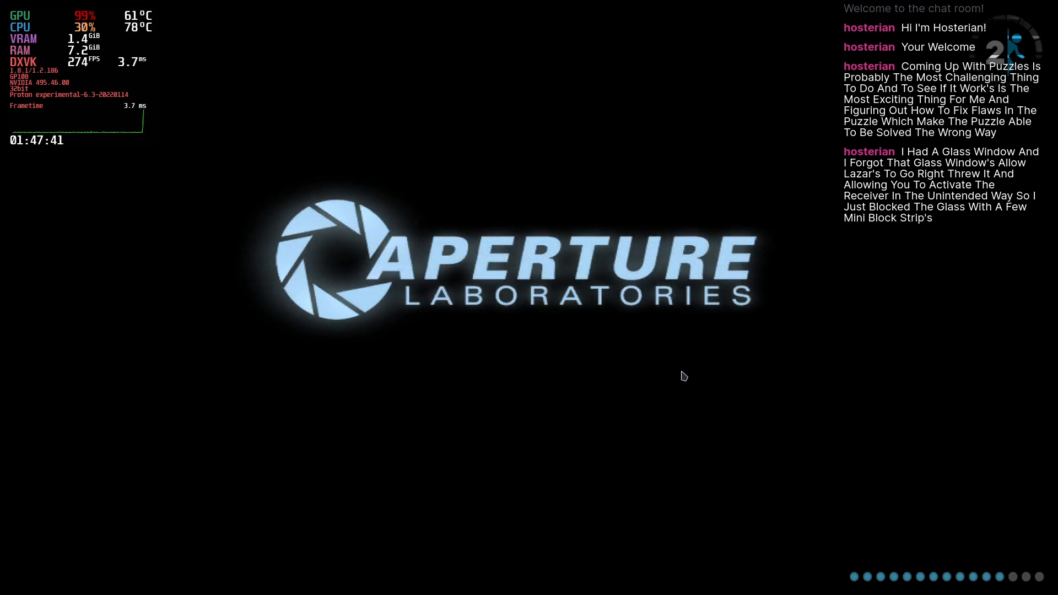
key(w)
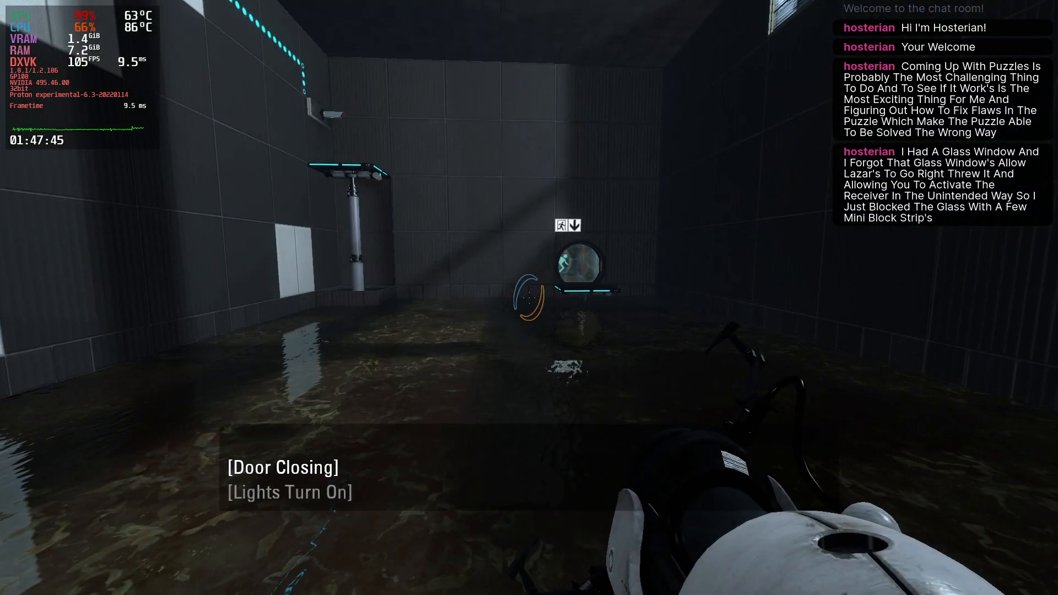
key(Escape)
click(196, 425)
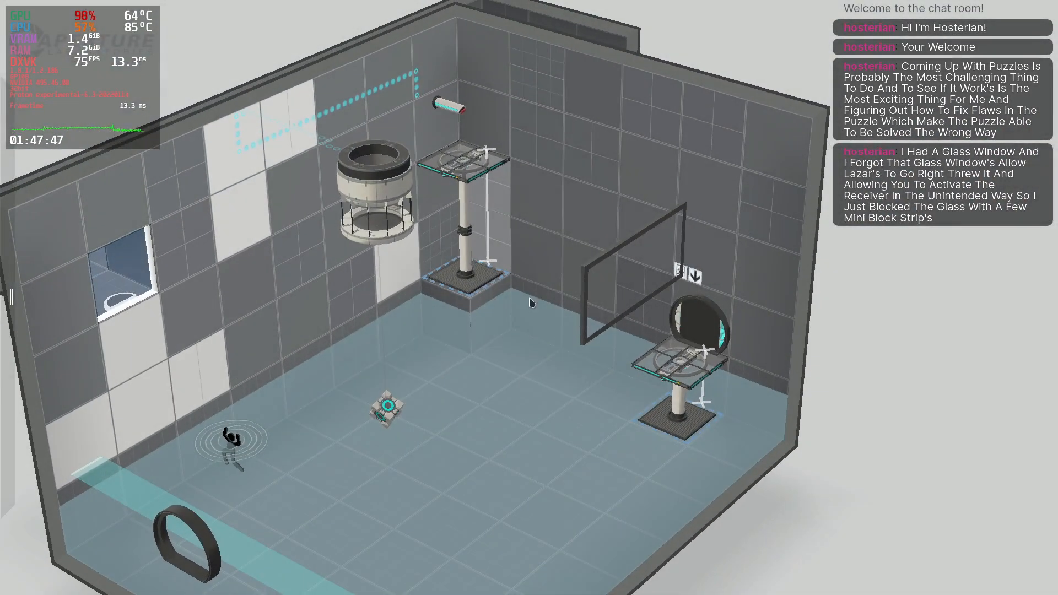
- Switch the exit-side piston platform to its lowered starting position
scroll(531, 326, up, 2)
middle_drag(531, 326, 610, 339)
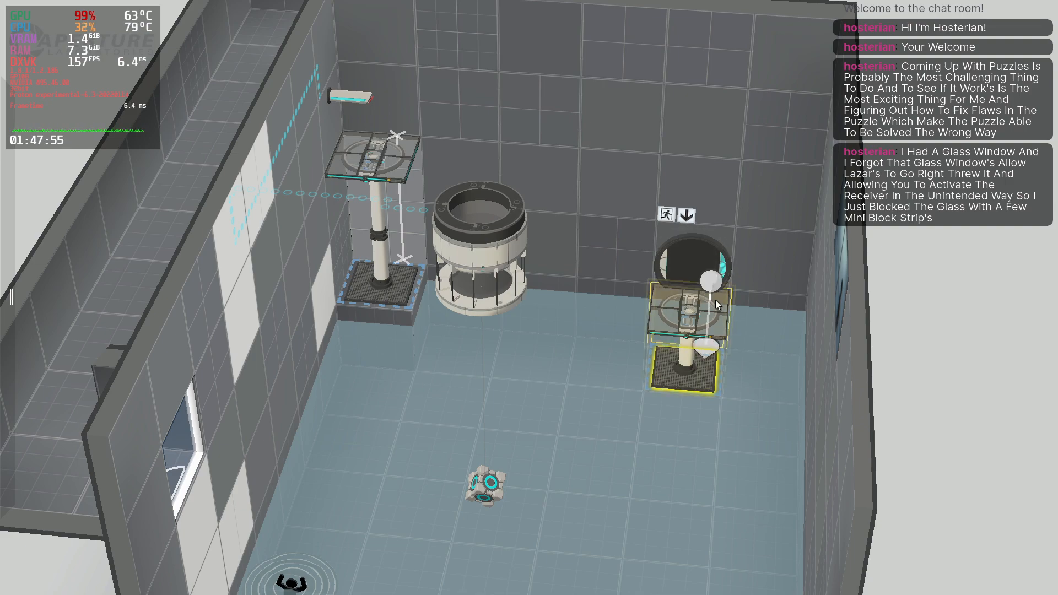
drag(702, 330, 651, 420)
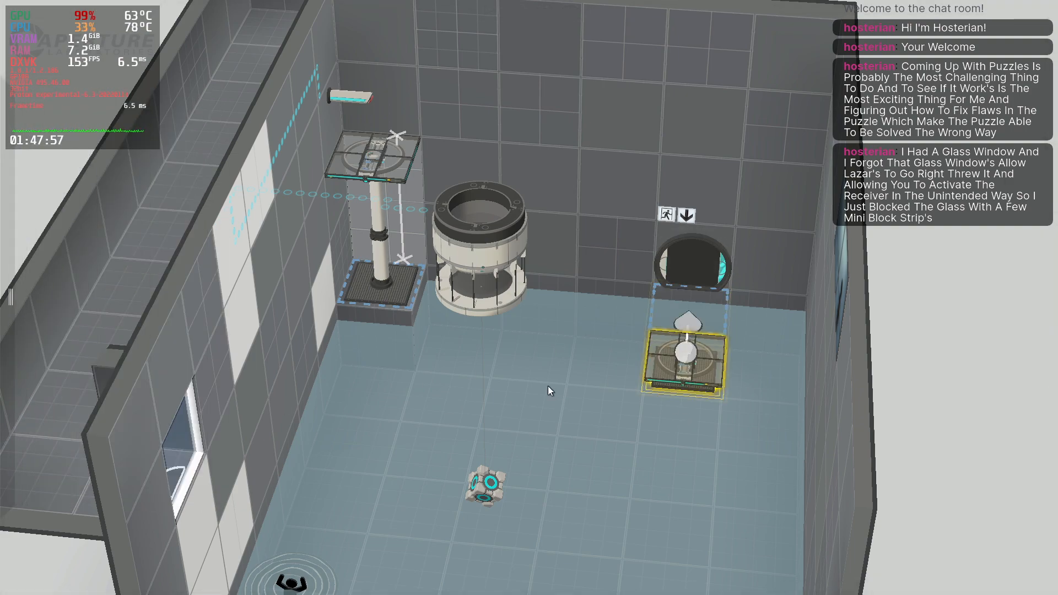
- Raise a two-tile ledge out of the goo in front of the exit door
right_drag(533, 304, 654, 337)
right_drag(603, 299, 415, 180)
right_drag(229, 331, 581, 267)
drag(619, 339, 601, 396)
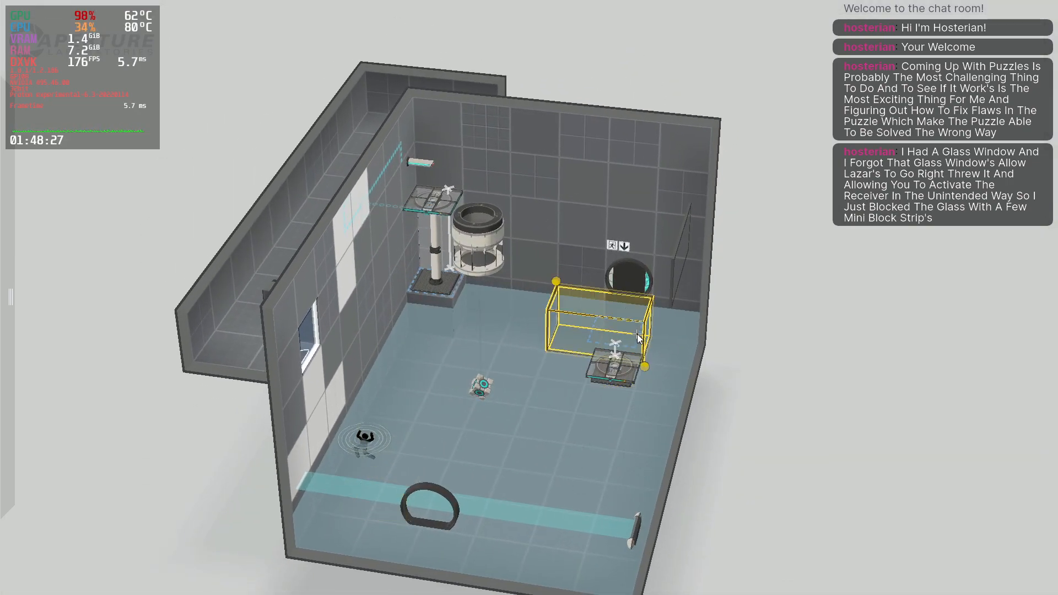
right_drag(687, 379, 891, 294)
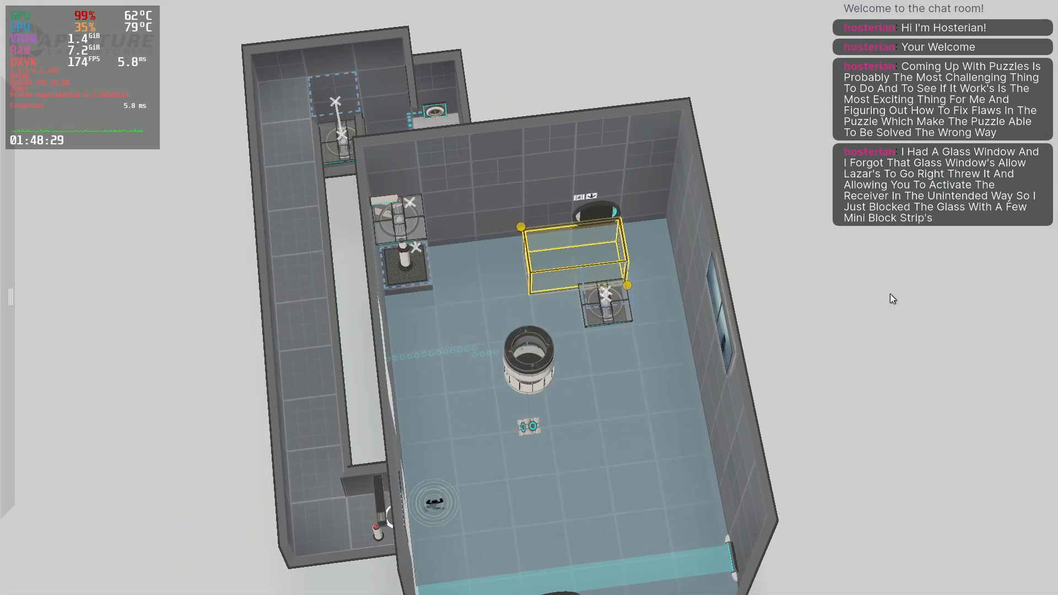
right_drag(578, 253, 602, 279)
right_drag(940, 511, 419, 454)
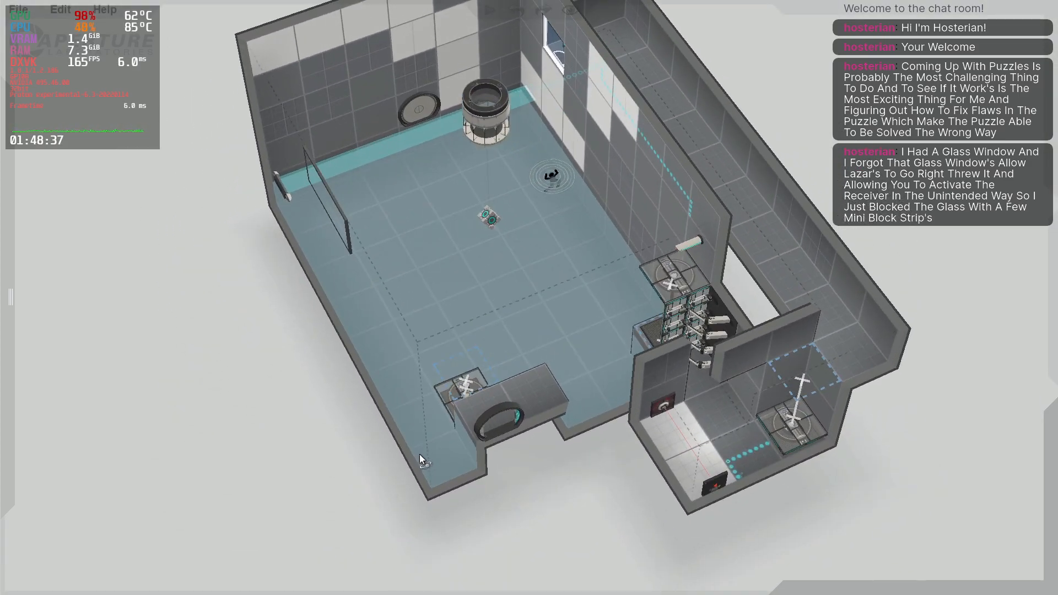
- Lower the ledge tile on the corner-platform side of the exit and raise the tile on the door's other side instead
right_drag(588, 375, 834, 335)
right_drag(510, 246, 521, 296)
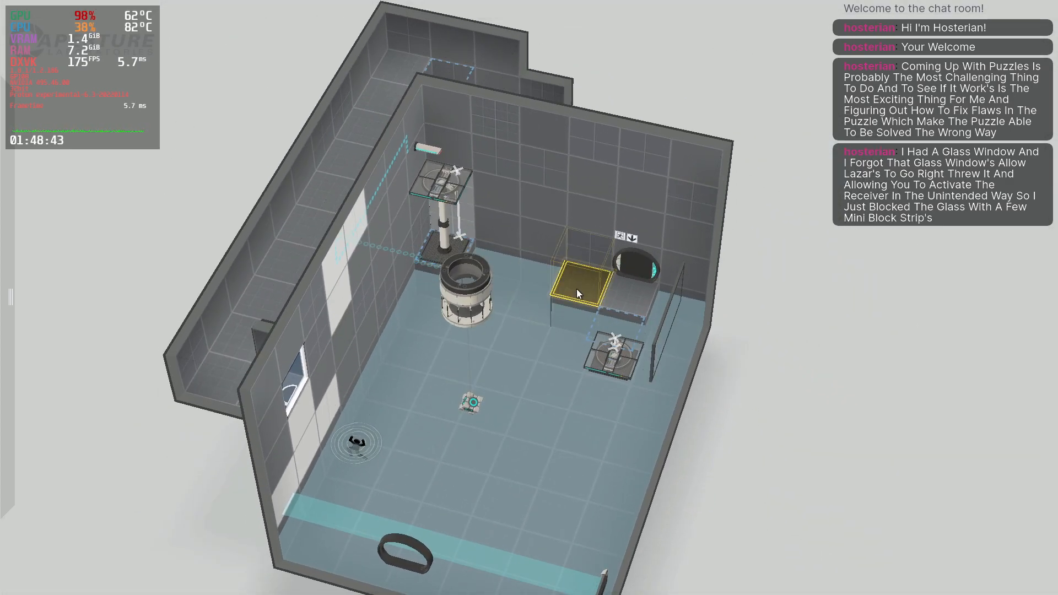
key(minus)
right_drag(512, 332, 640, 292)
click(650, 291)
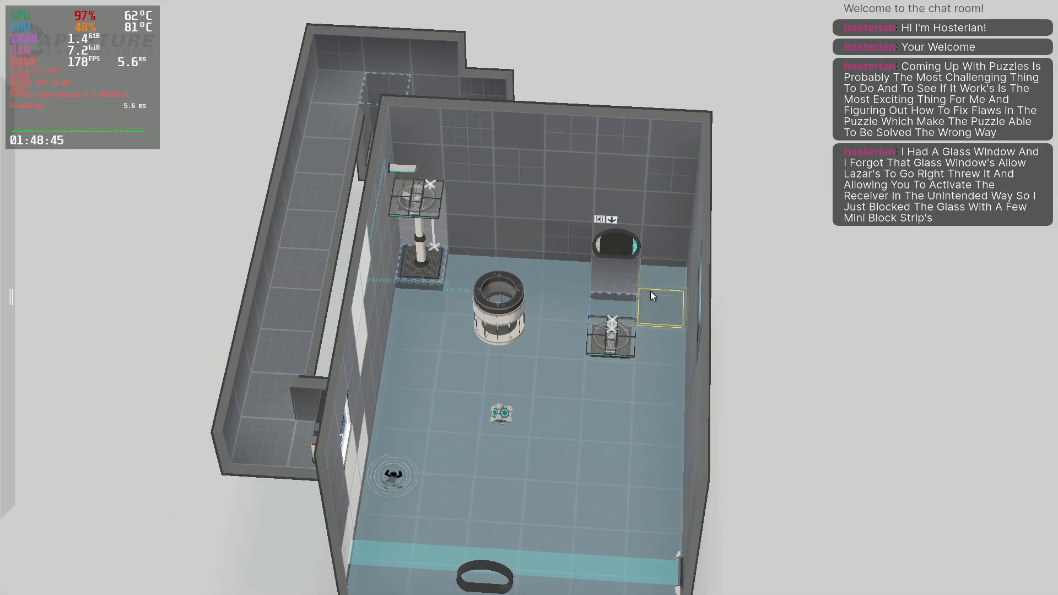
key(plus)
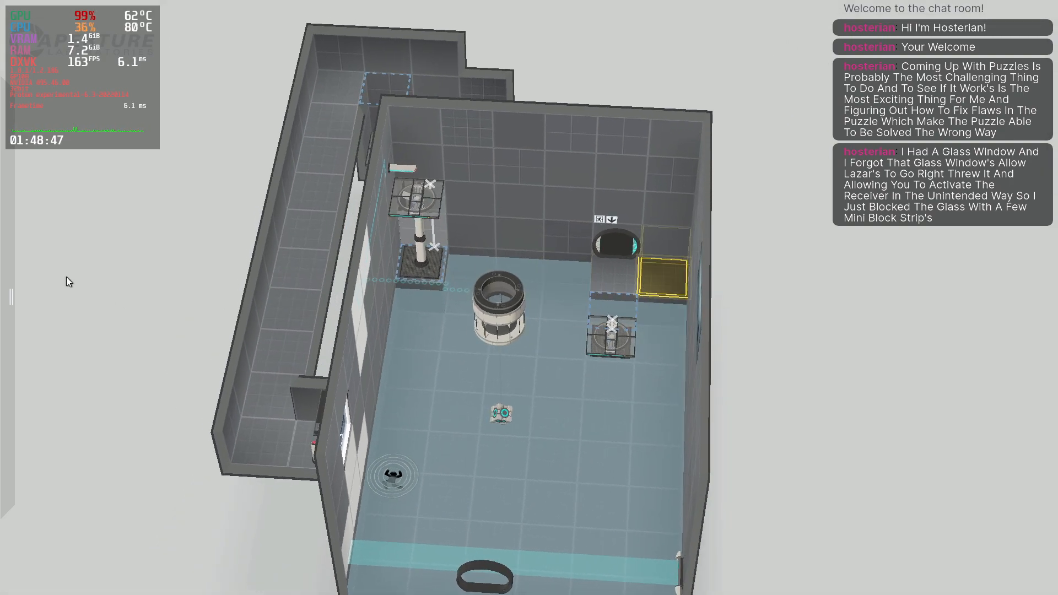
- Place a floor button on the raised ledge tile beside the exit door and connect it to the door
mouse_move(10, 282)
drag(77, 128, 601, 278)
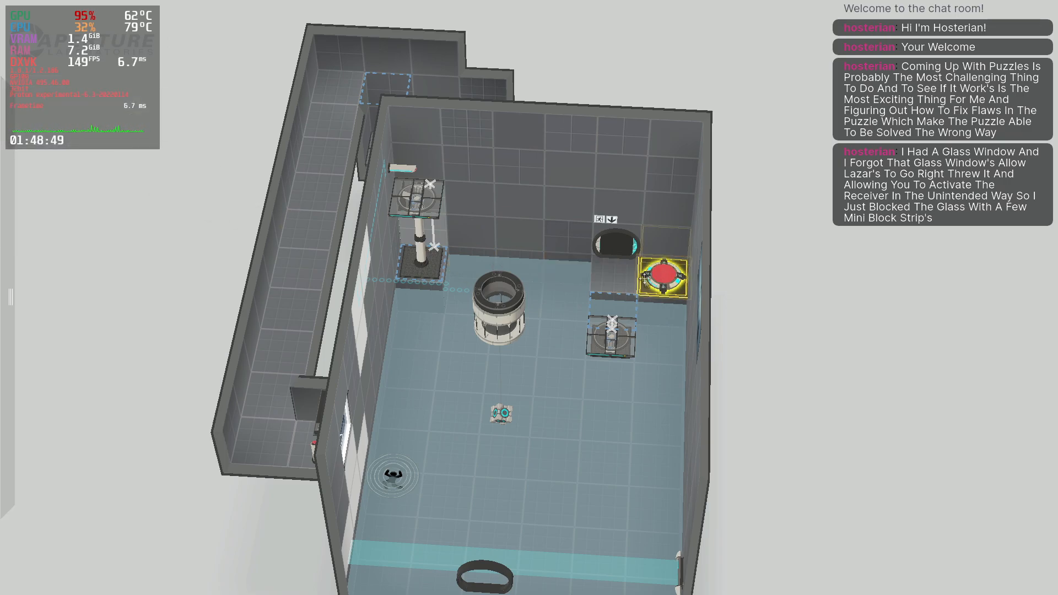
right_drag(762, 399, 342, 419)
right_drag(542, 594, 893, 361)
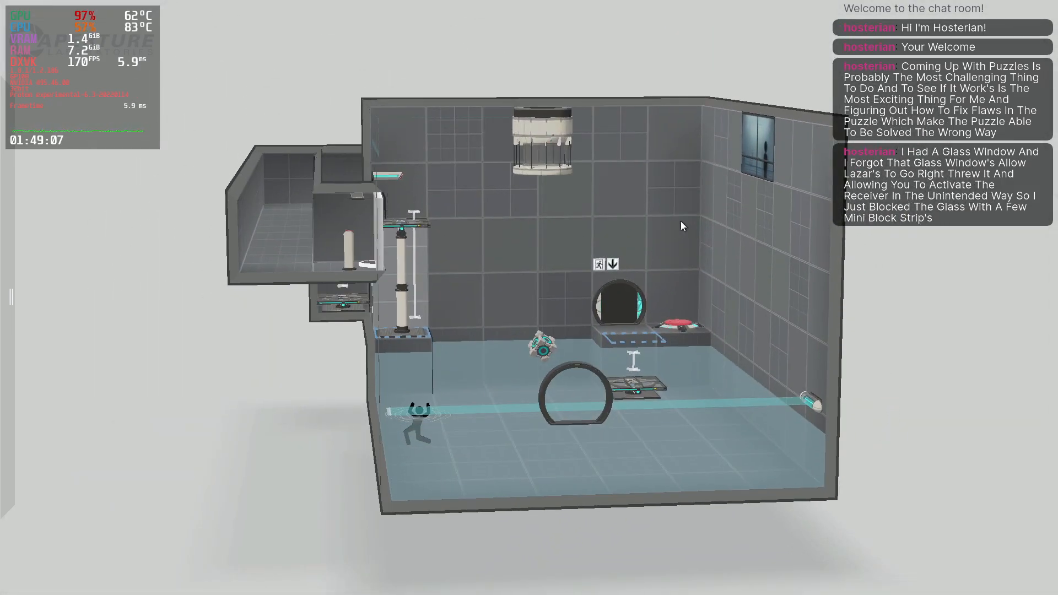
click(668, 182)
right_drag(780, 291, 679, 256)
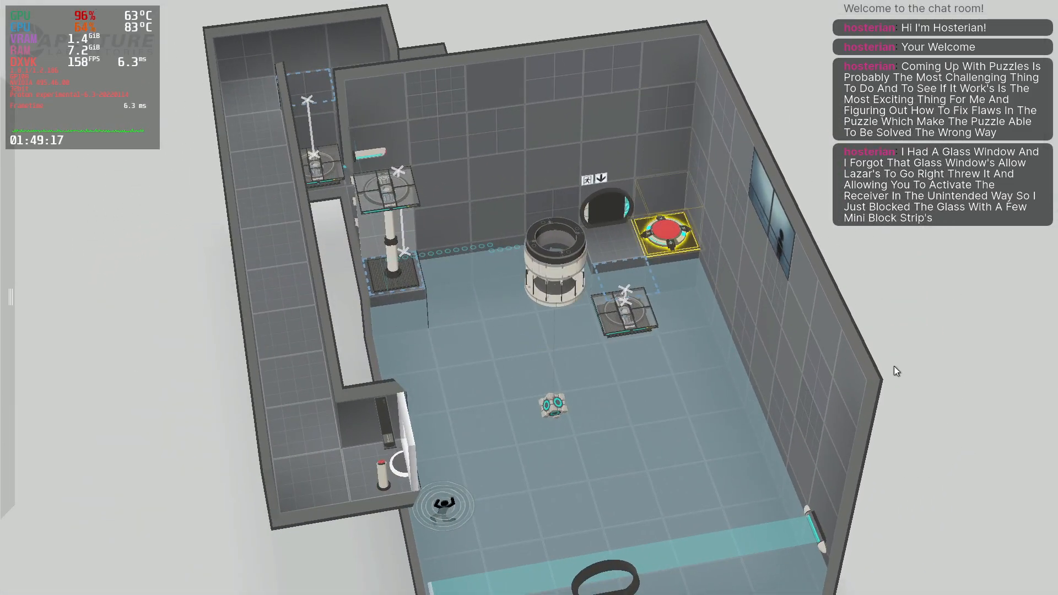
right_drag(894, 367, 824, 343)
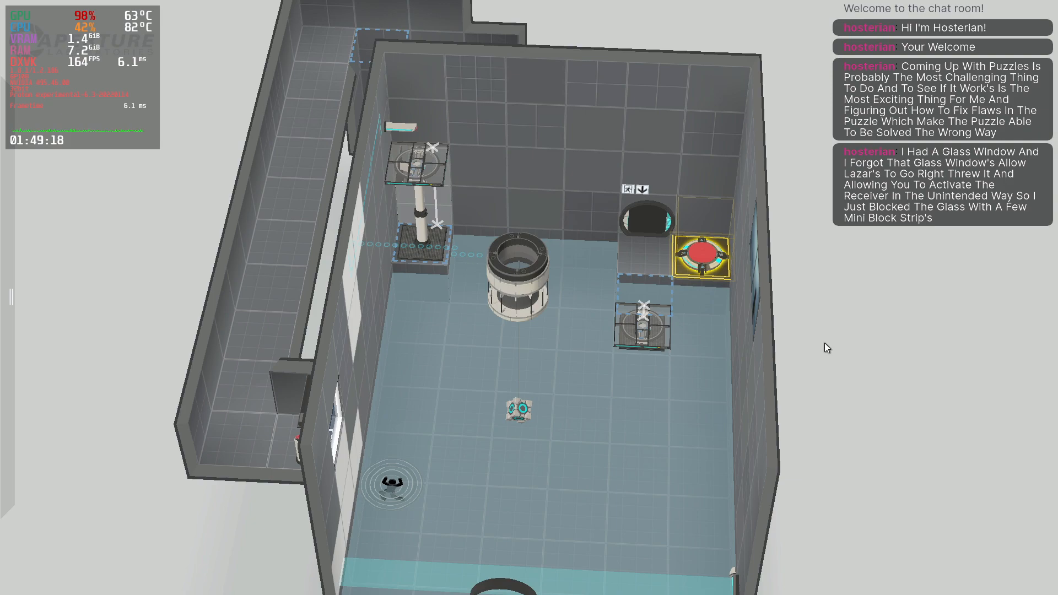
click(671, 218)
right_drag(887, 377, 737, 475)
- Move the exit-side piston platform against the ledge by the wall and duplicate it onto the adjacent tile toward the corner platform
drag(608, 422, 648, 350)
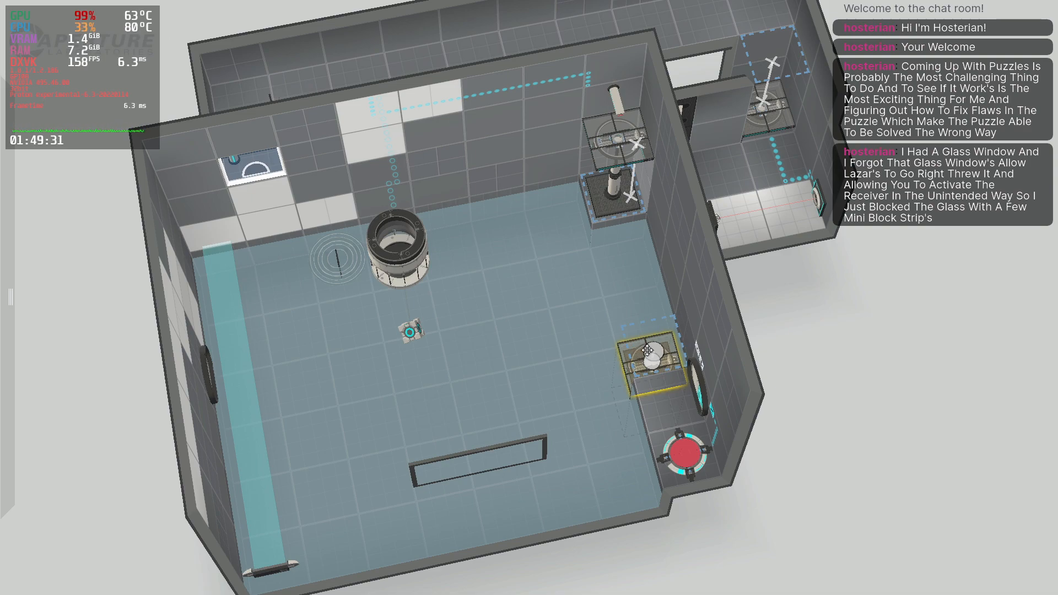
drag(645, 355, 622, 341)
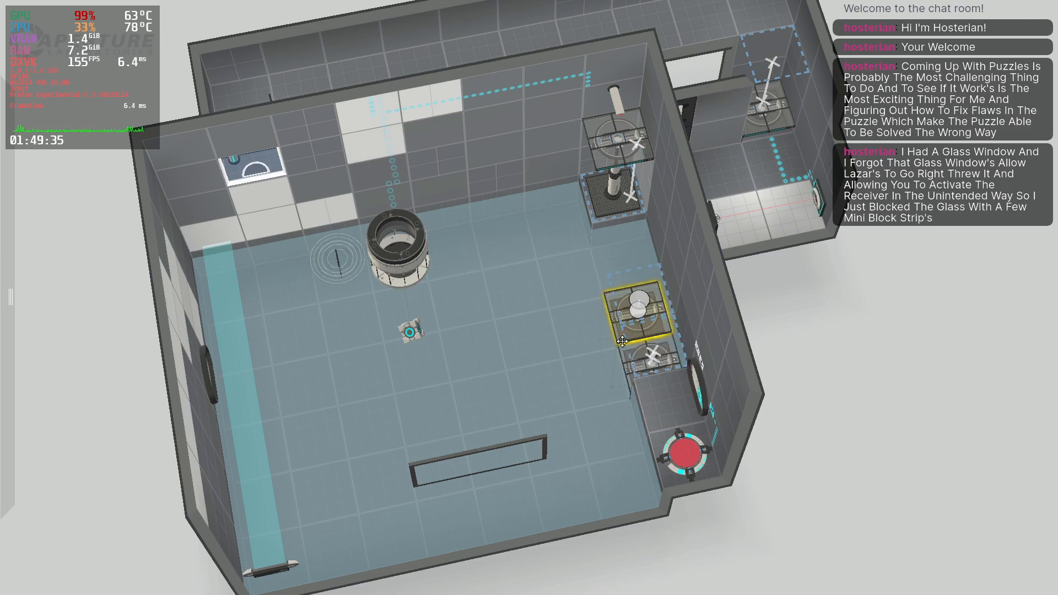
- Reposition and duplicate the piston platforms into a straight row of six, running from the exit ledge across the goo to the light bridge
drag(937, 413, 827, 300)
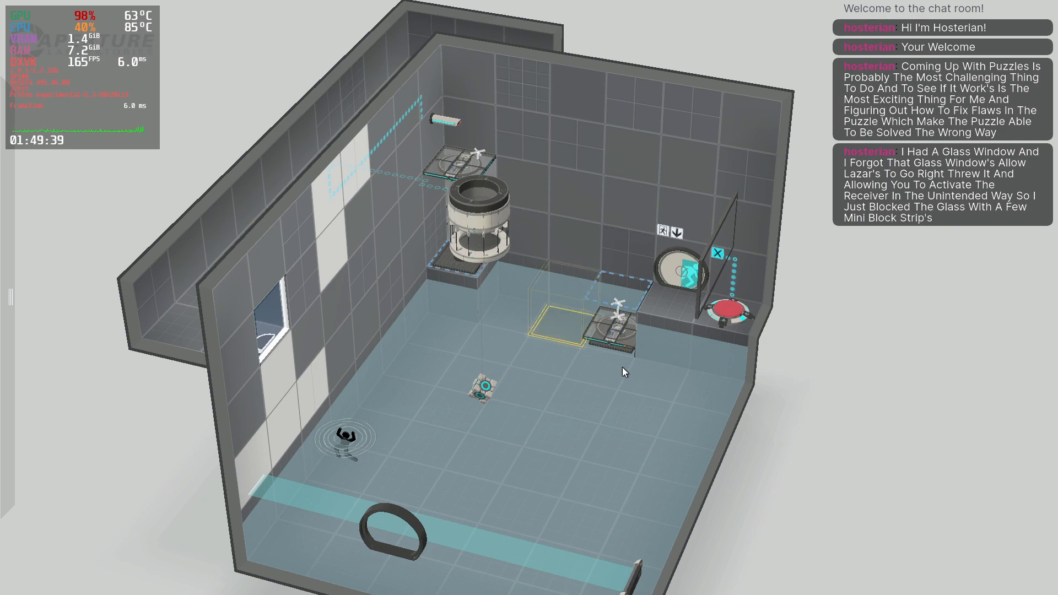
drag(605, 354, 560, 523)
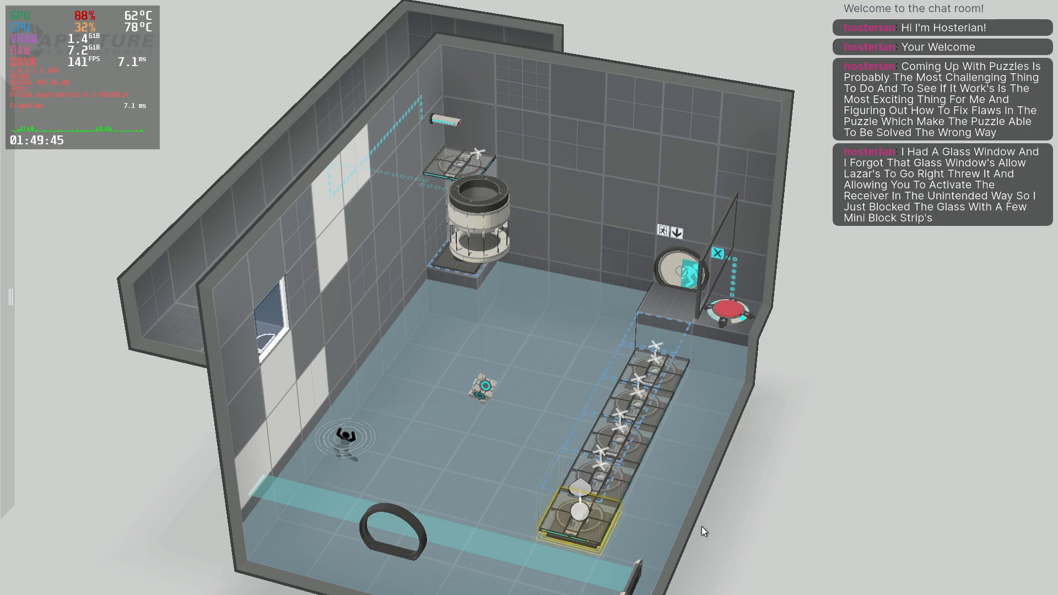
drag(702, 527, 618, 592)
right_drag(618, 592, 312, 517)
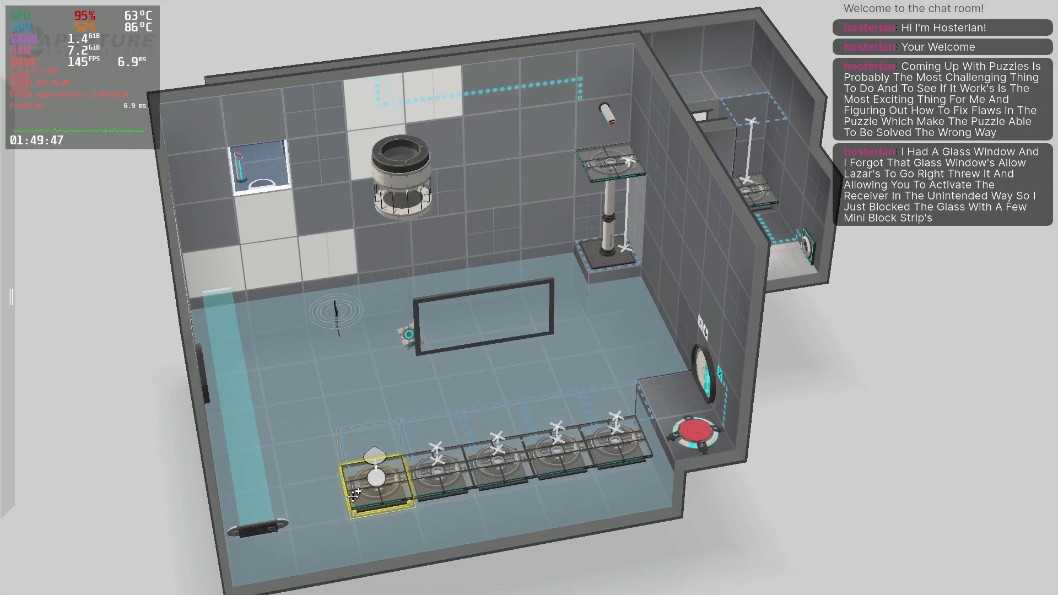
ctrl+drag(355, 495, 313, 501)
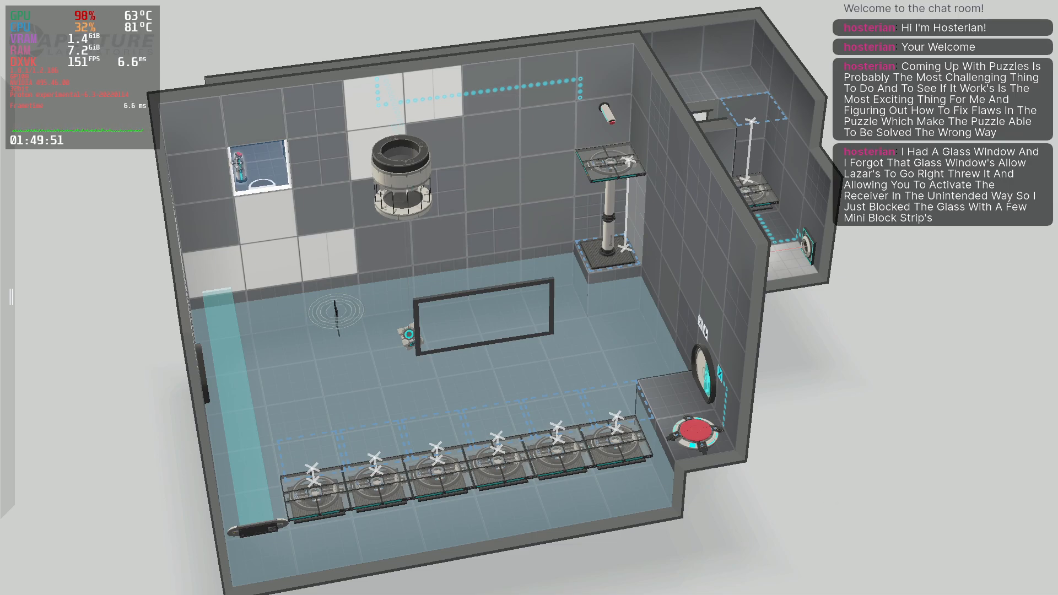
- Examine the chamber from several angles, checking the platform row, laser side room, cube dropper and light bridge for how the puzzle plays out
right_drag(317, 344, 903, 481)
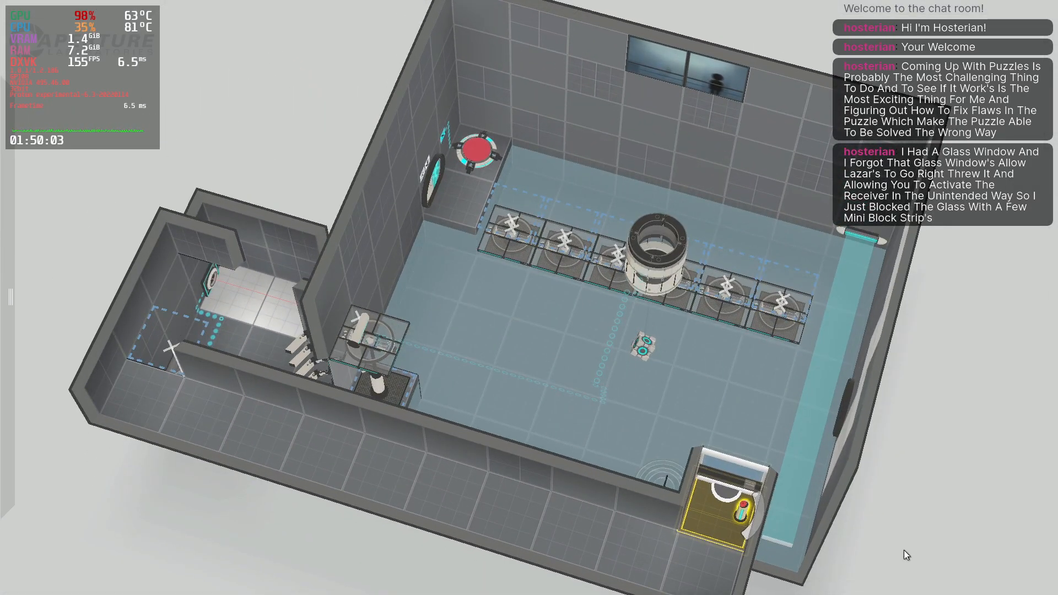
right_drag(644, 279, 543, 339)
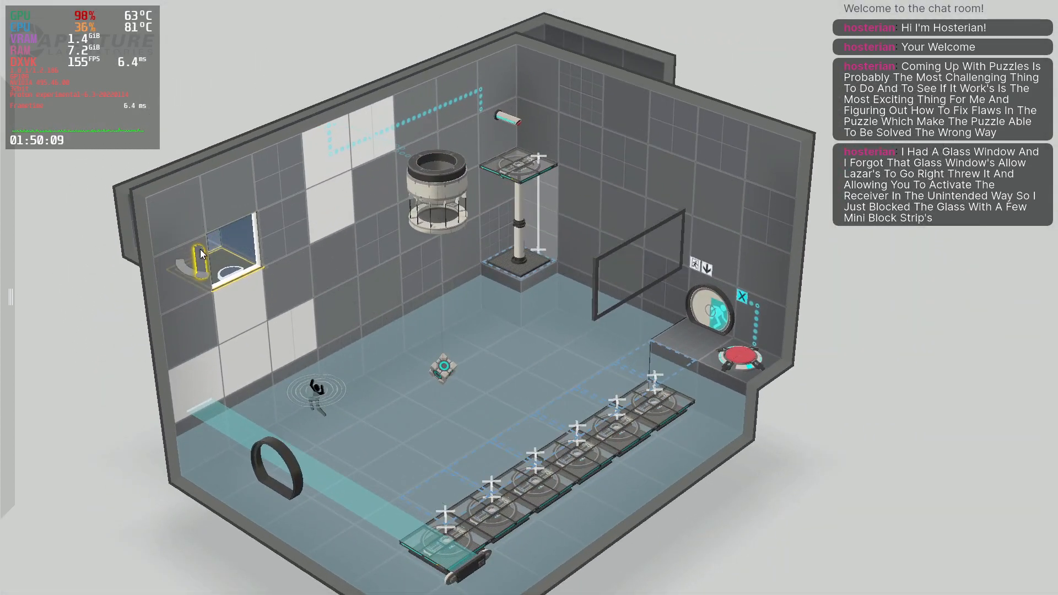
right_drag(202, 253, 437, 366)
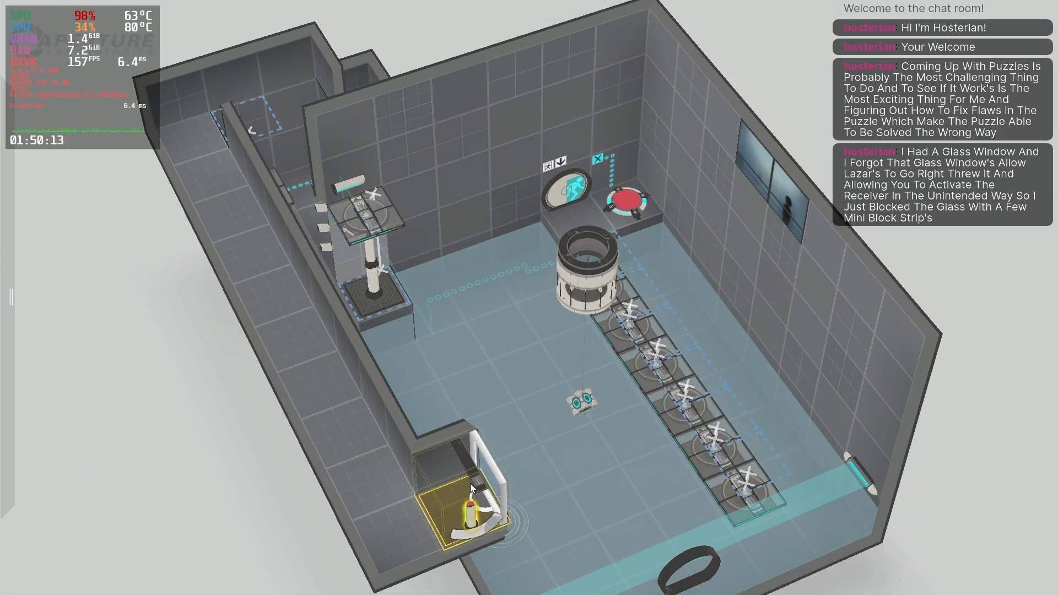
right_drag(470, 484, 616, 412)
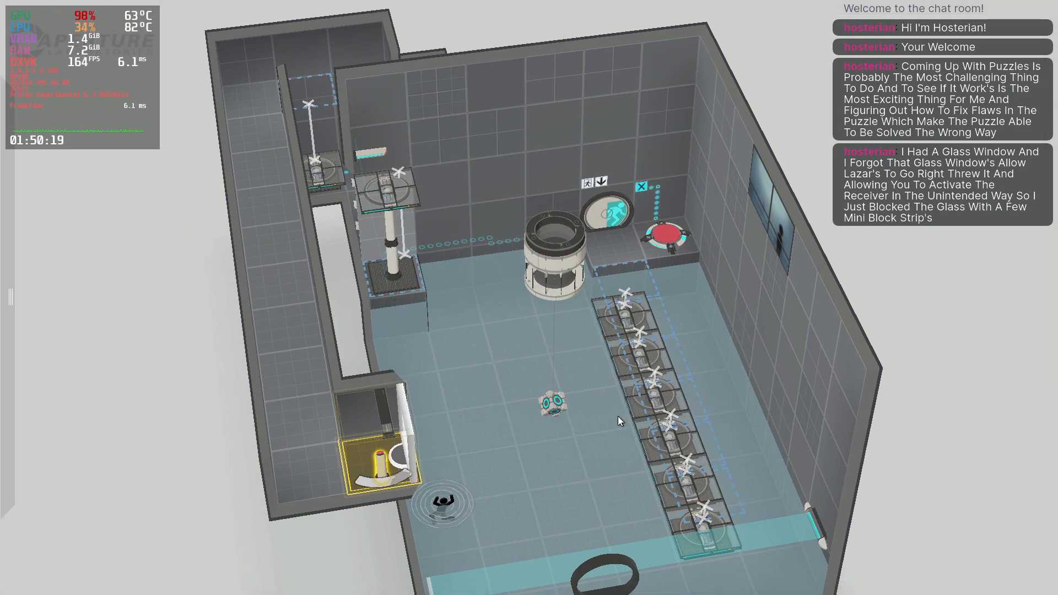
right_drag(617, 416, 529, 338)
right_drag(528, 382, 749, 431)
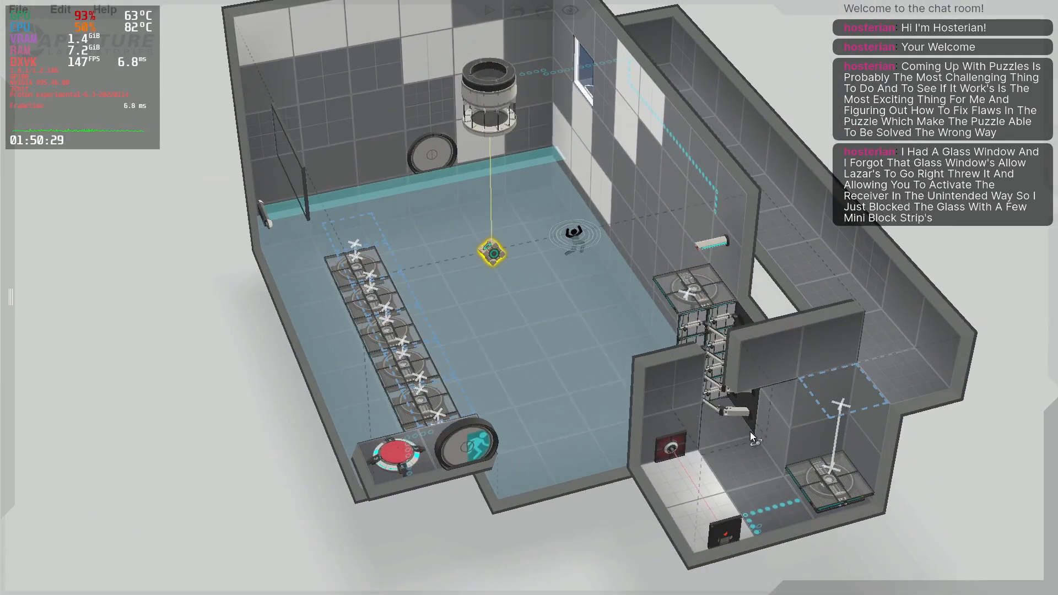
right_drag(871, 281, 819, 97)
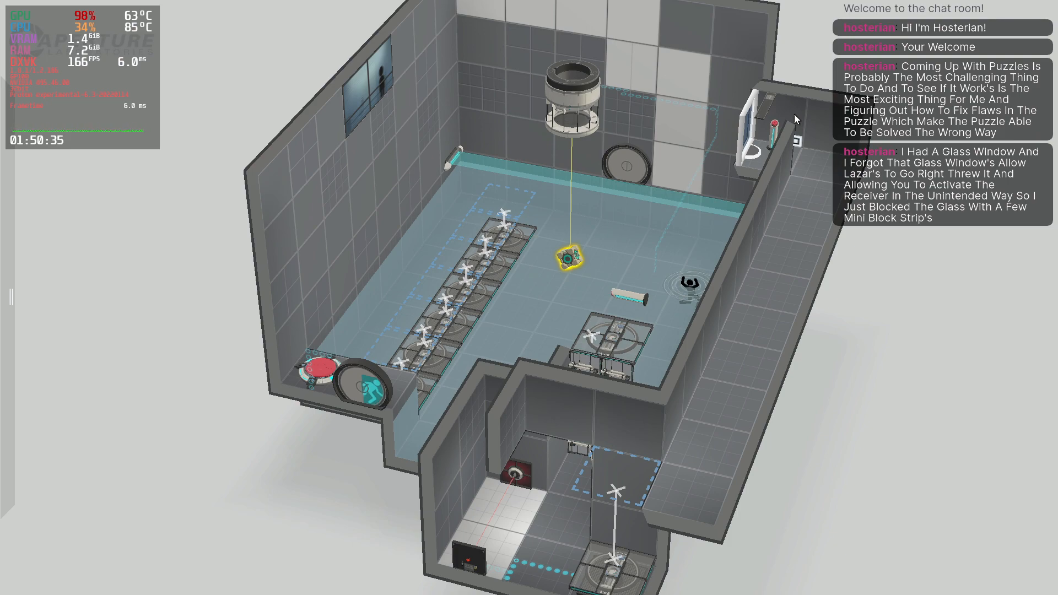
click(552, 409)
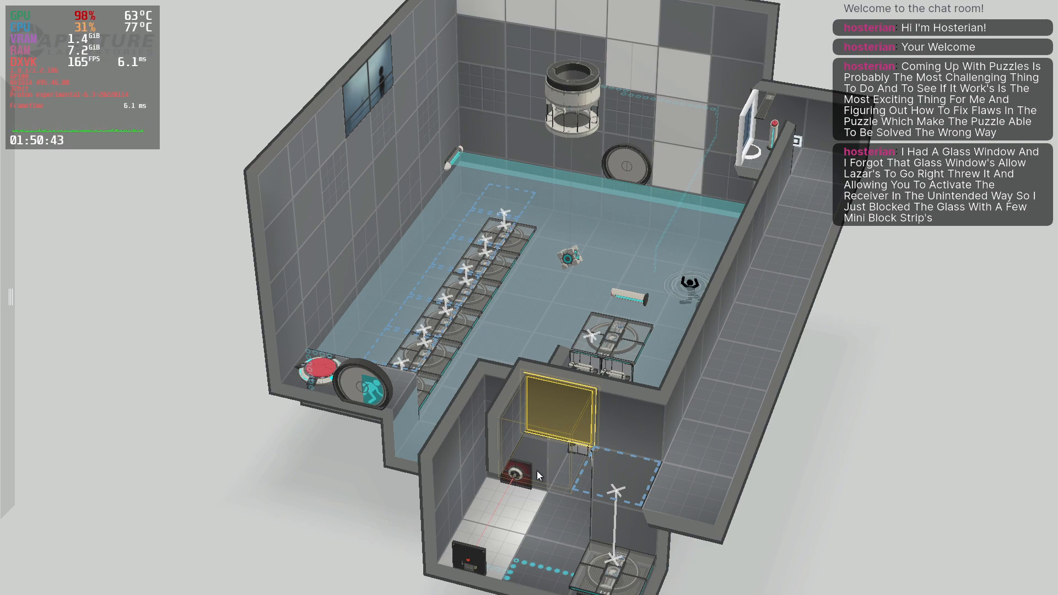
middle_drag(541, 472, 504, 474)
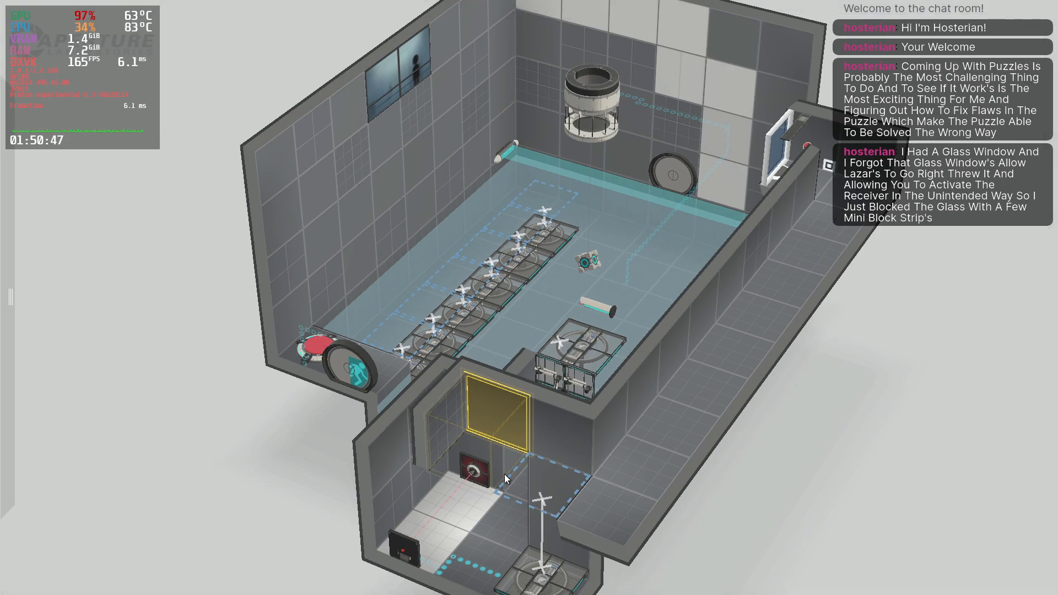
middle_drag(798, 147, 670, 288)
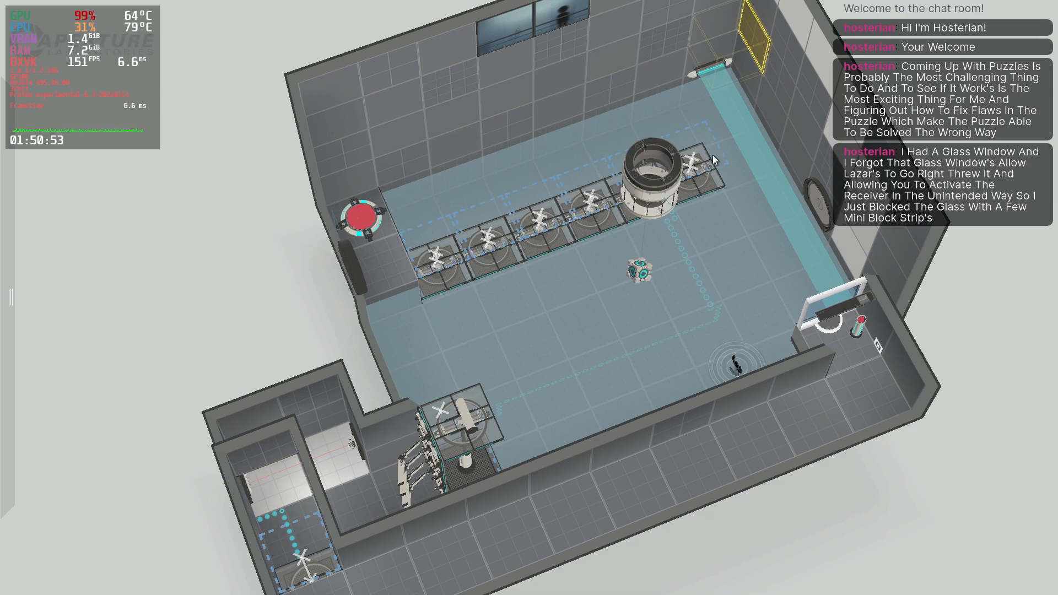
middle_drag(713, 154, 355, 340)
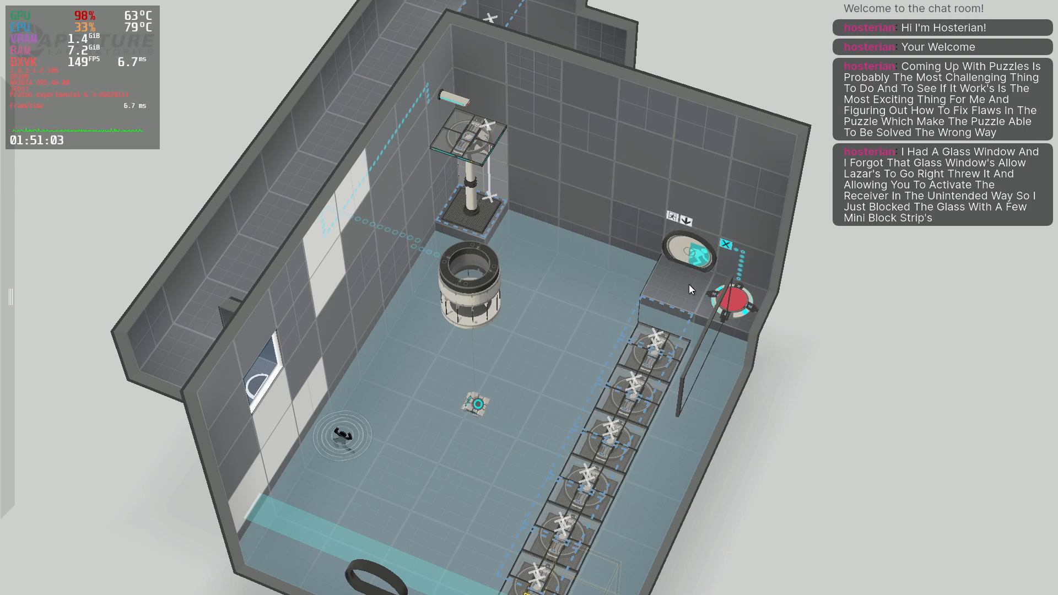
middle_drag(703, 258, 761, 239)
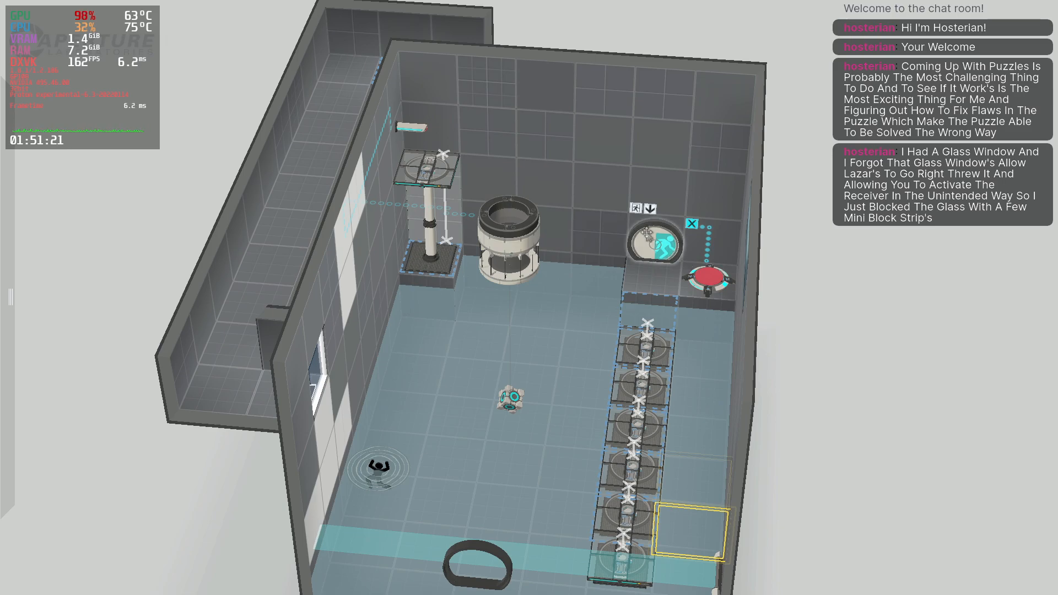
right_drag(648, 259, 607, 289)
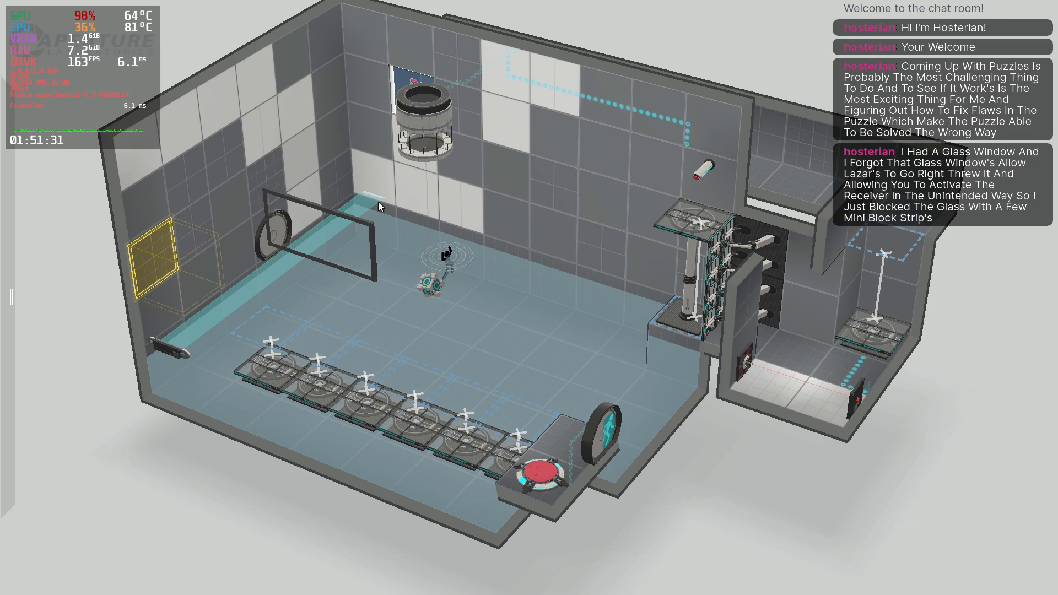
right_drag(482, 366, 775, 250)
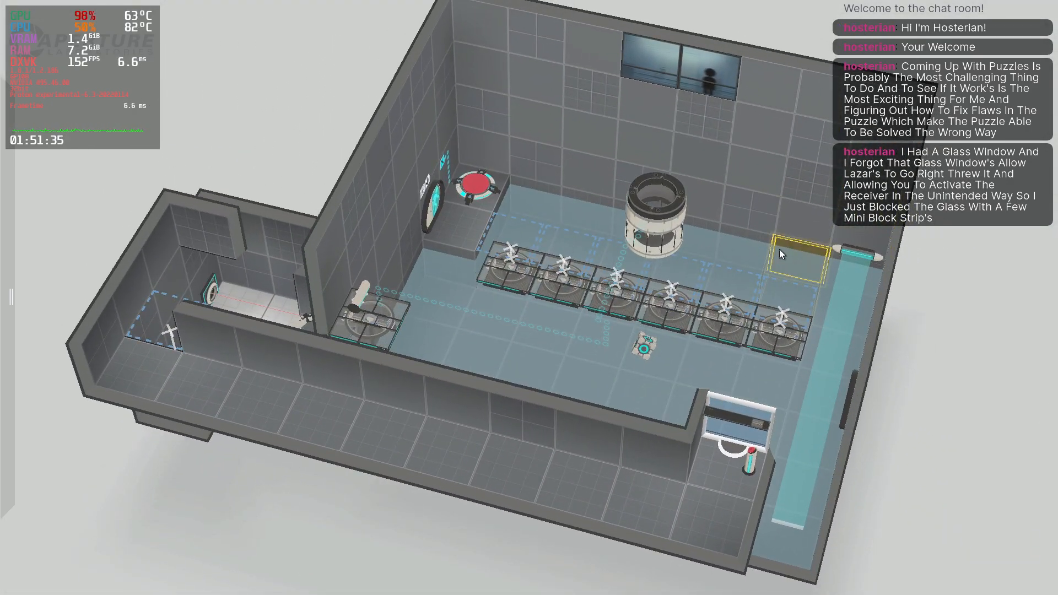
- Raise one goo tile between the light bridge emitter and the piston row, and place a duplicate of the exit's floor button on it
click(785, 259)
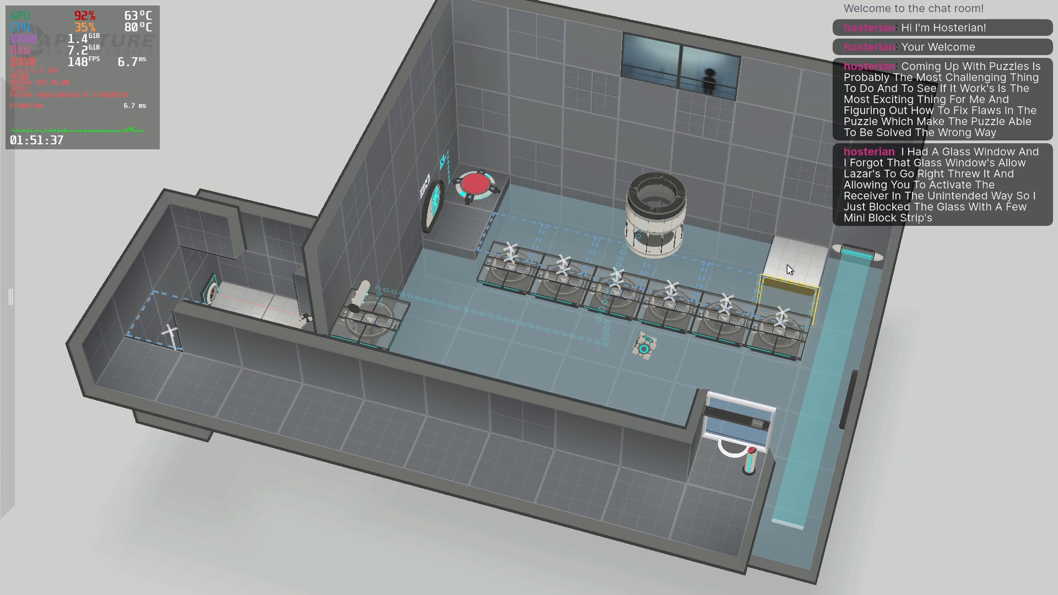
right_drag(787, 264, 882, 347)
right_drag(934, 378, 825, 454)
drag(648, 171, 782, 472)
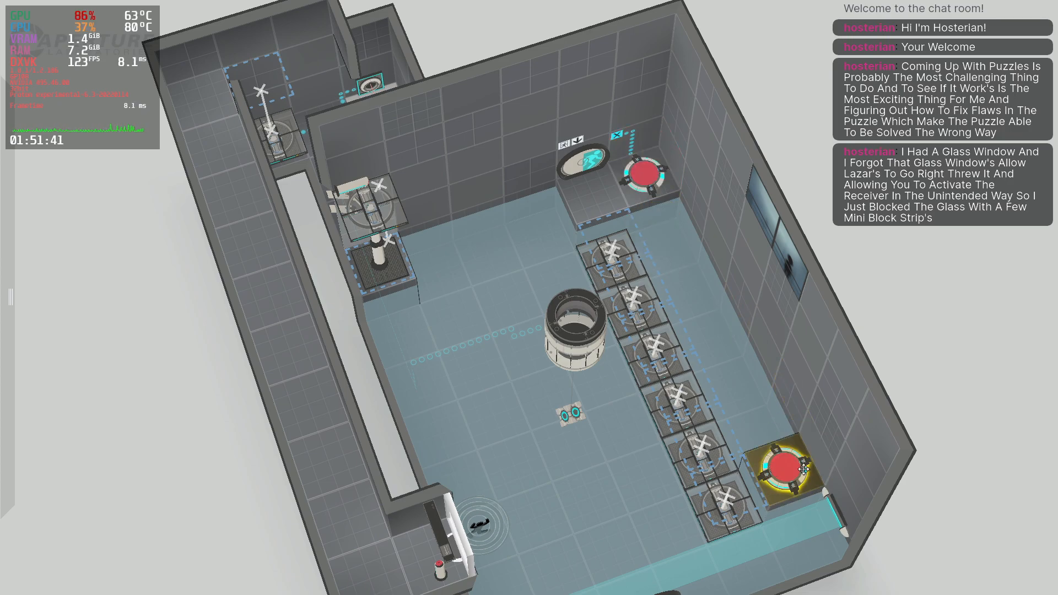
- Connect the new floor button beside the light bridge emitter to the three piston platforms nearest it
right_drag(911, 500, 752, 495)
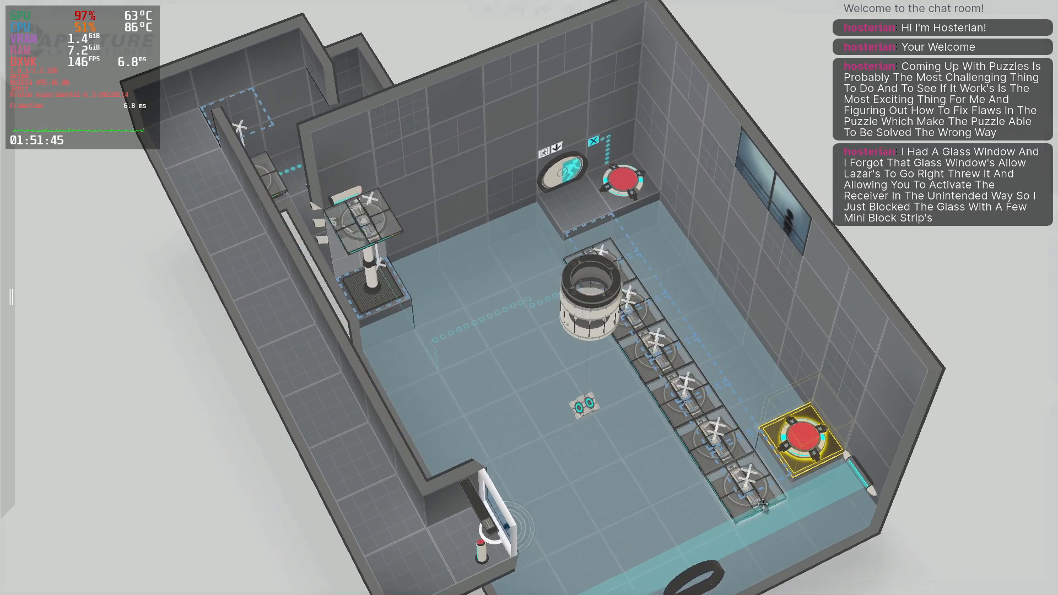
key(k)
click(745, 485)
click(803, 439)
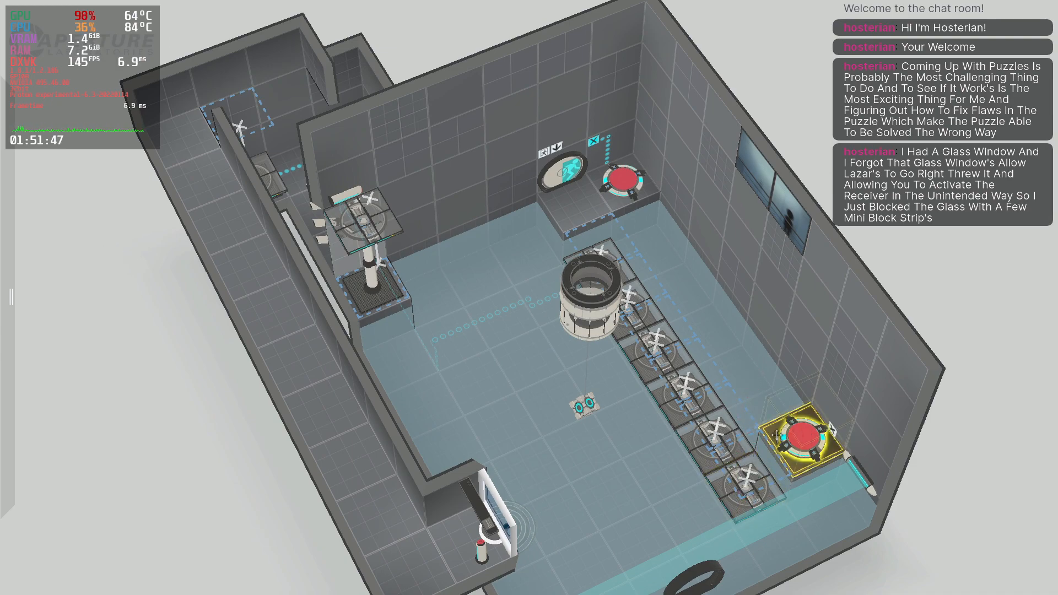
key(k)
click(715, 440)
click(804, 439)
key(k)
click(683, 394)
click(804, 438)
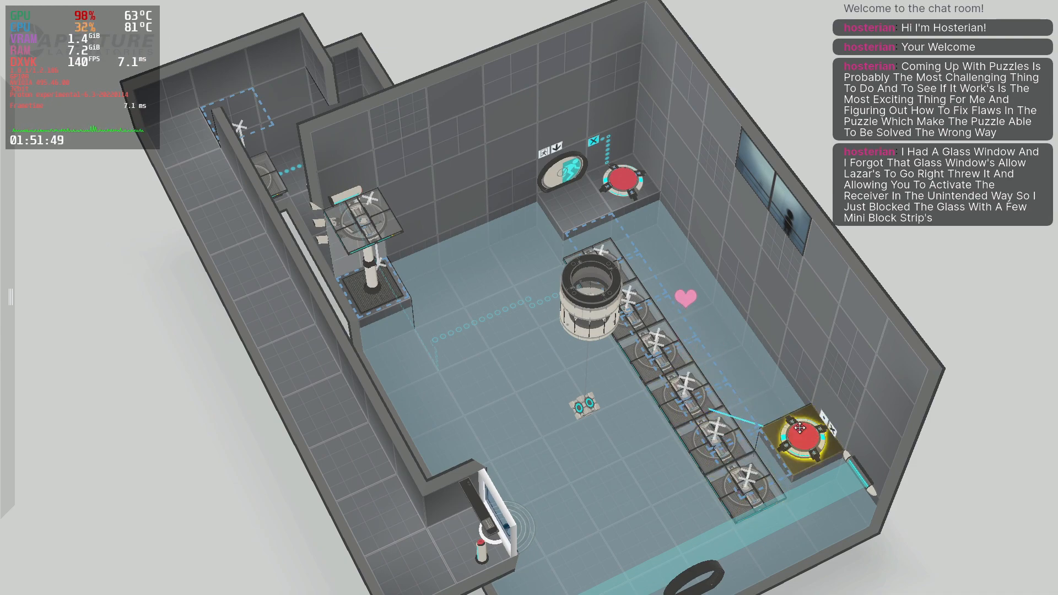
- Connect the same floor button to the remaining three piston platforms, up to the one against the exit ledge
key(k)
click(655, 349)
click(802, 438)
key(k)
click(634, 312)
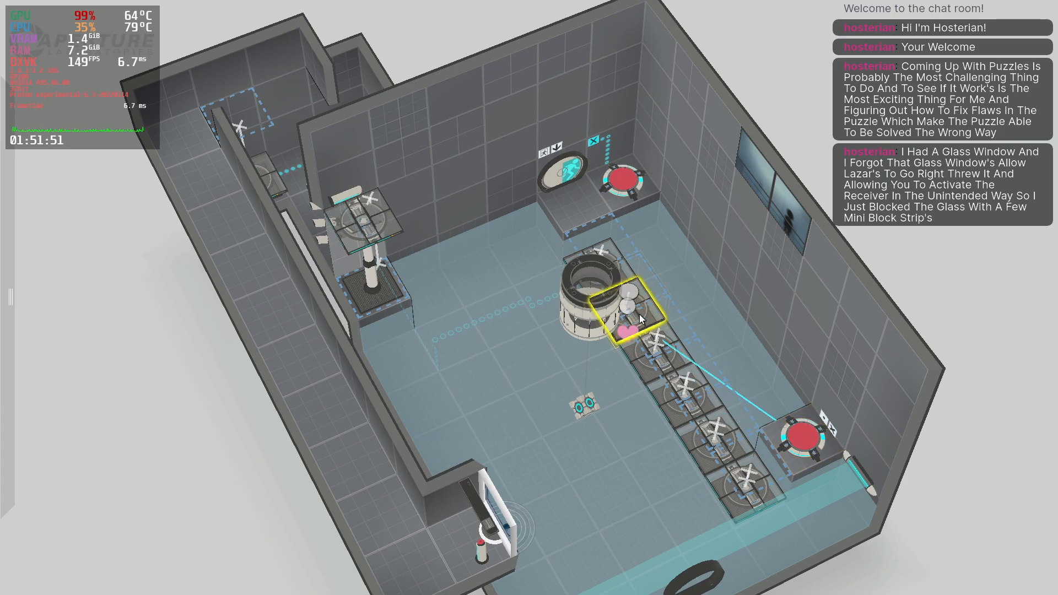
right_drag(639, 314, 632, 353)
click(781, 461)
key(k)
click(612, 223)
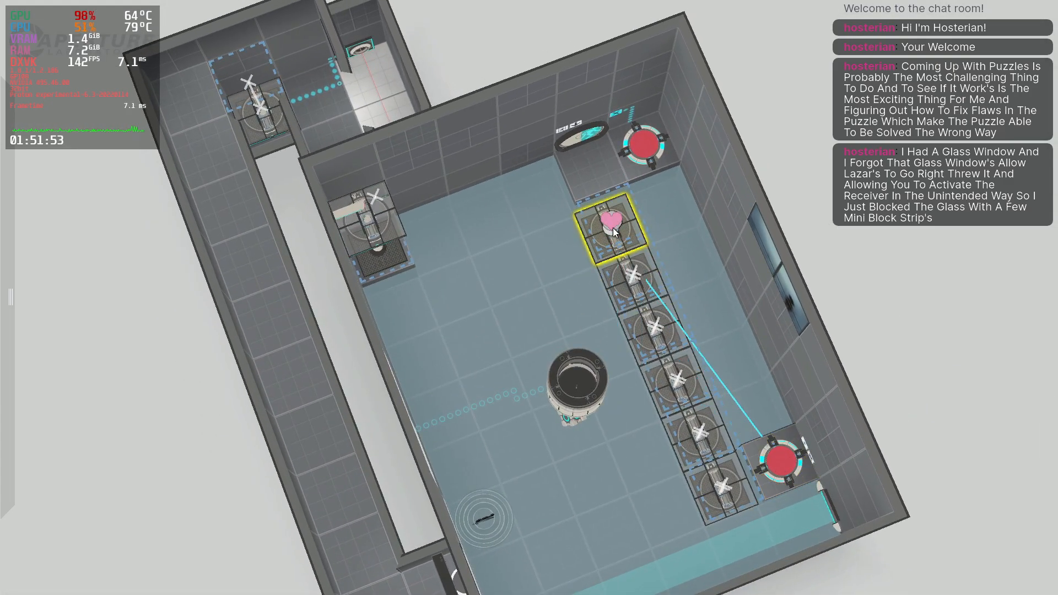
- Build and run the test chamber, then cross the light bridge and stand on the new floor button
key(F5)
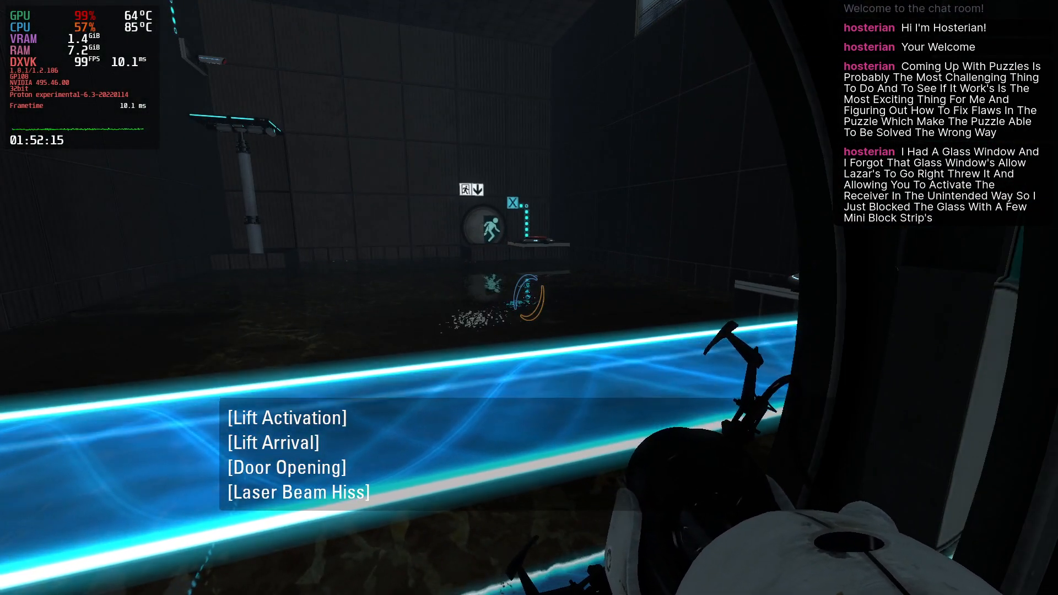
key(w)
key(w)
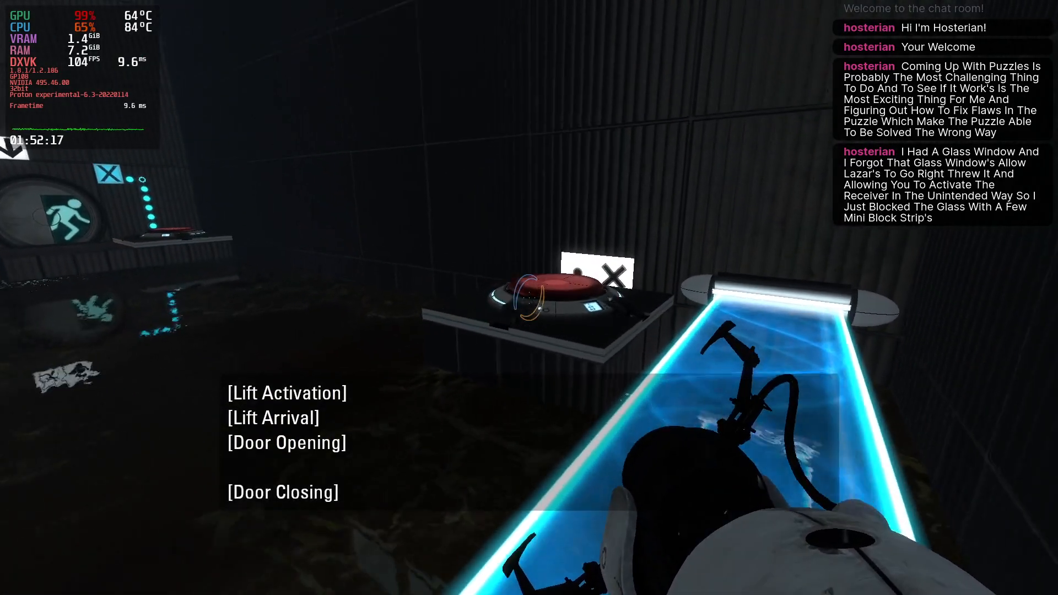
key(w)
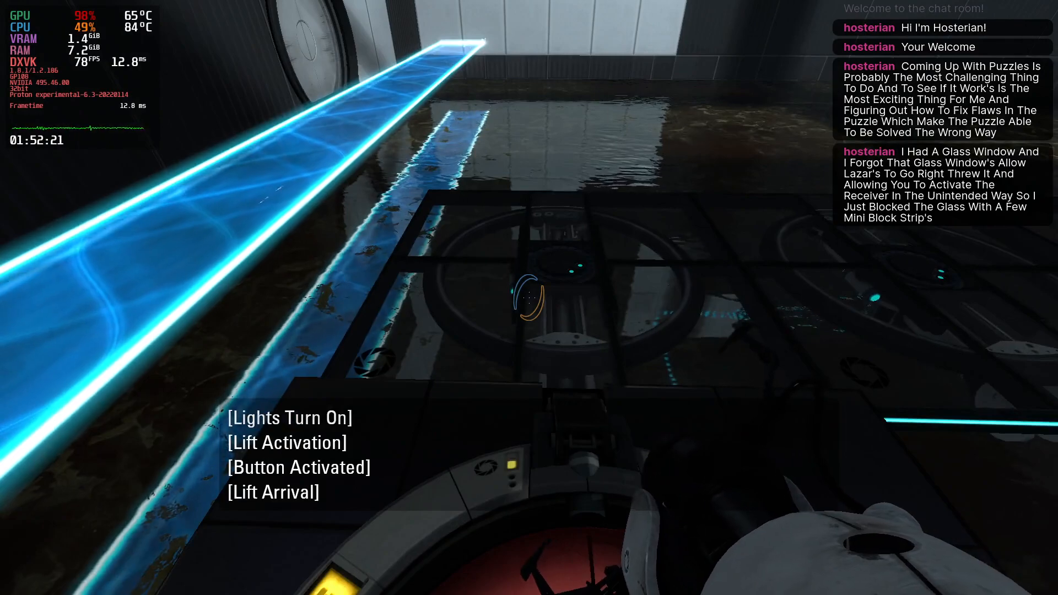
- Test the piston platform row by stepping on and off the floor button beside the light bridge
key(d)
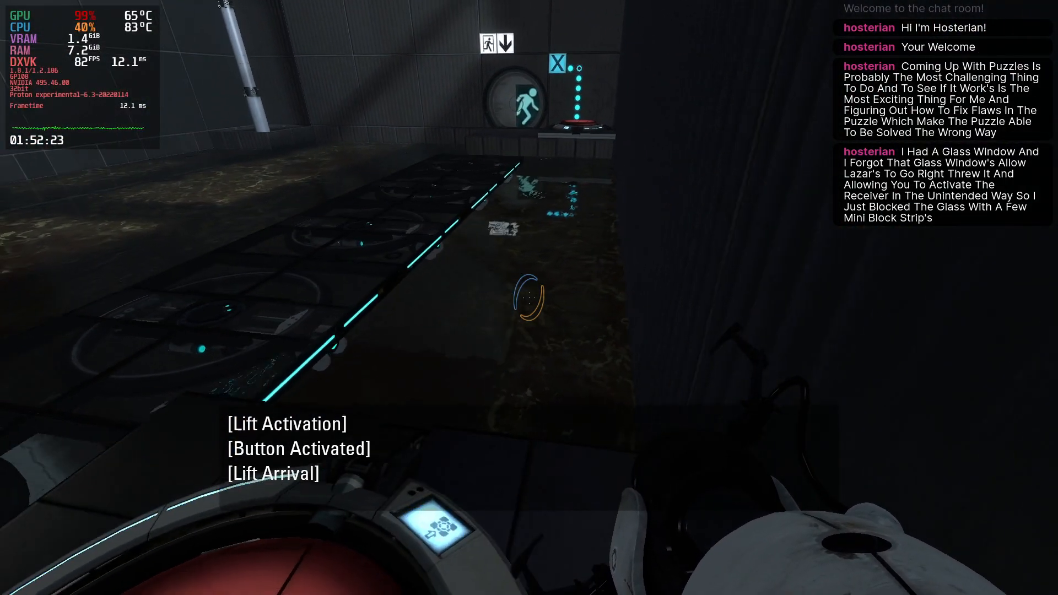
key(a)
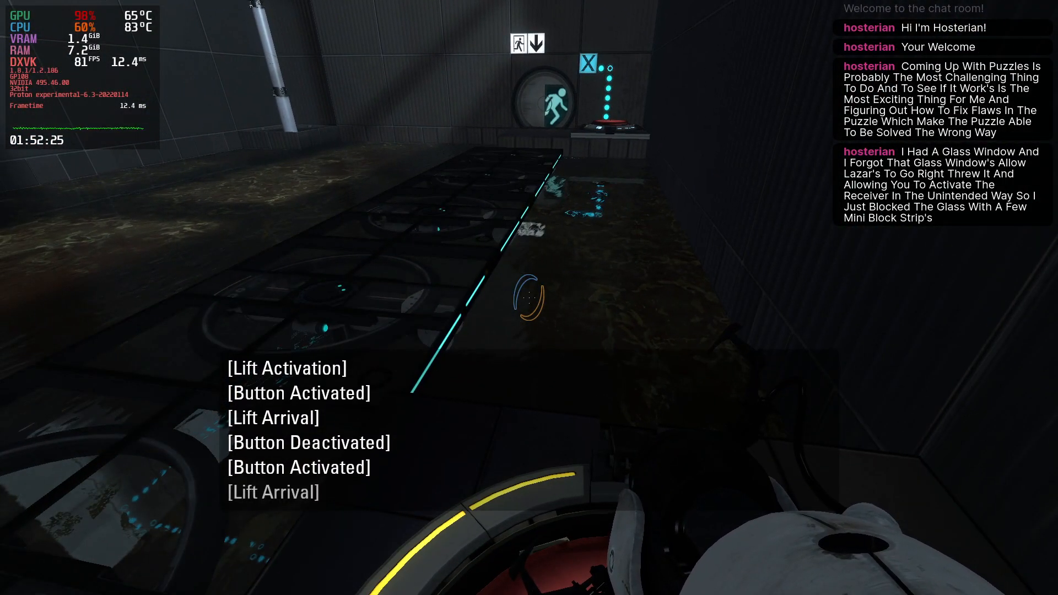
key(a)
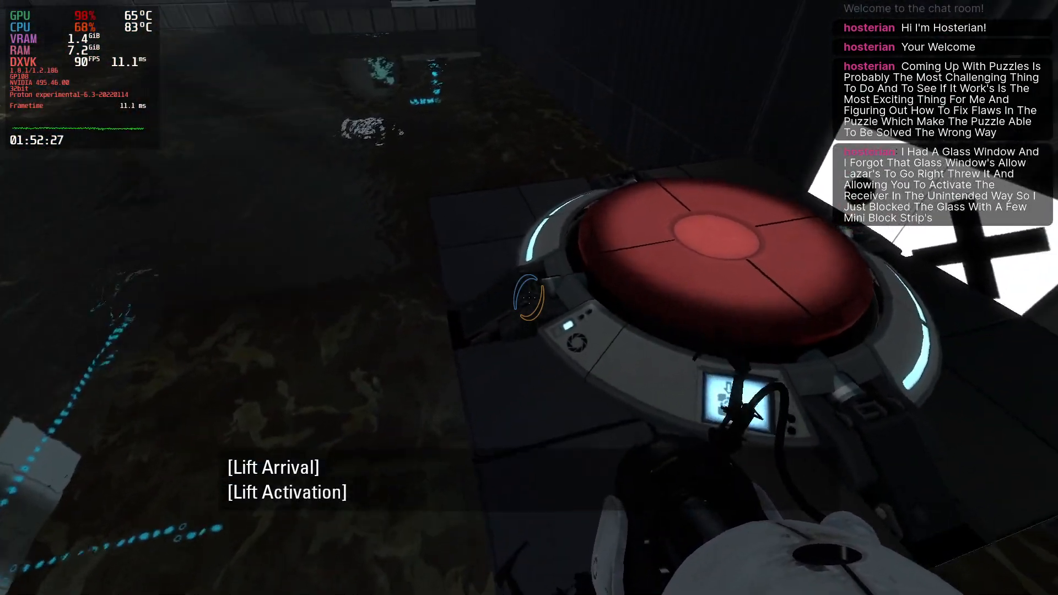
key(d)
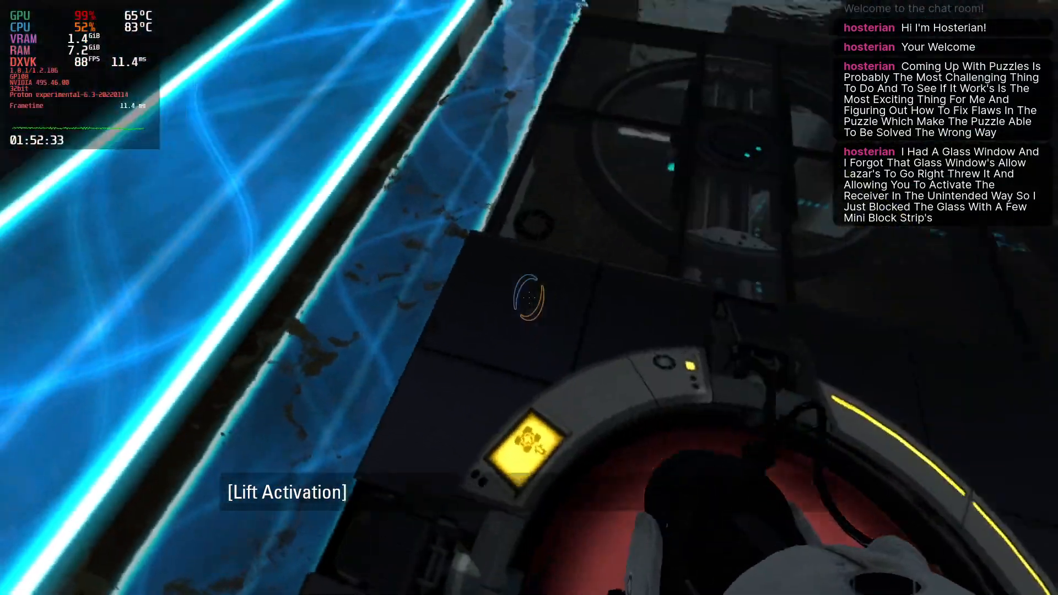
key(a)
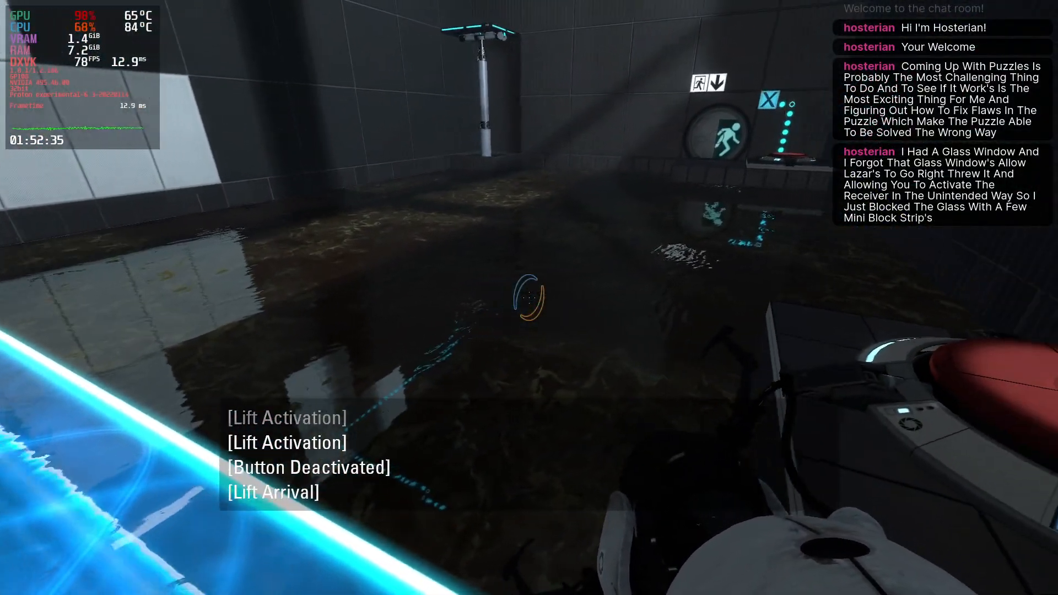
- Fire a blue portal where the light bridge meets the white far wall and an orange portal at the white wall beside the round door
key(w)
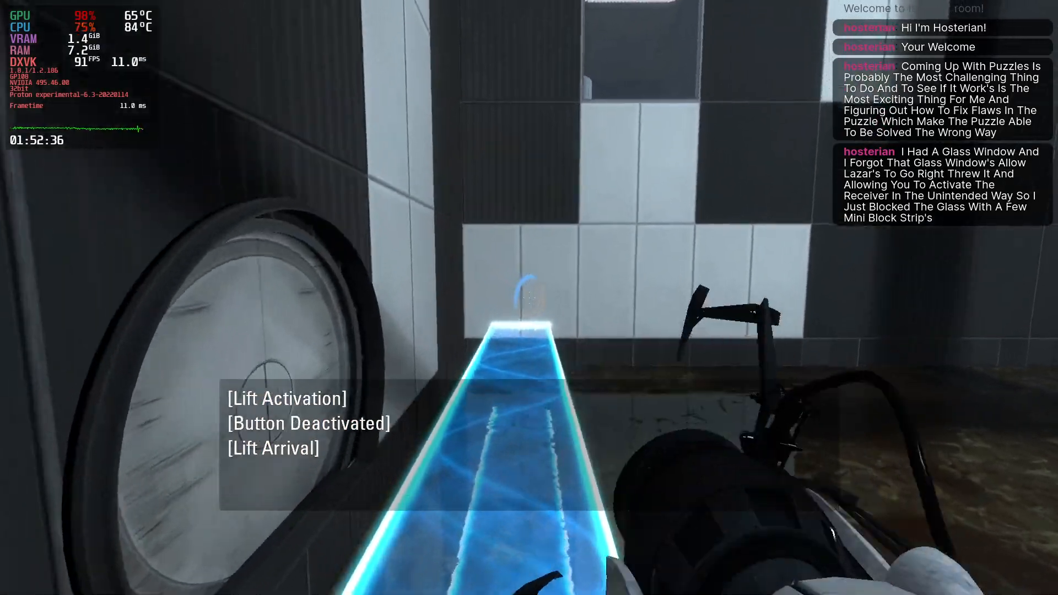
click(529, 298)
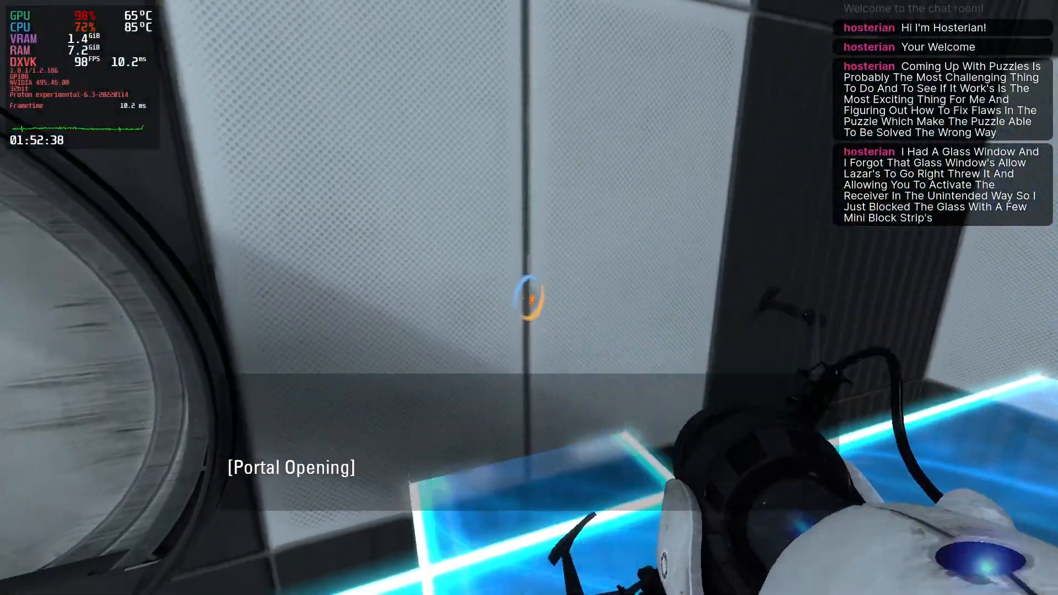
right_click(529, 298)
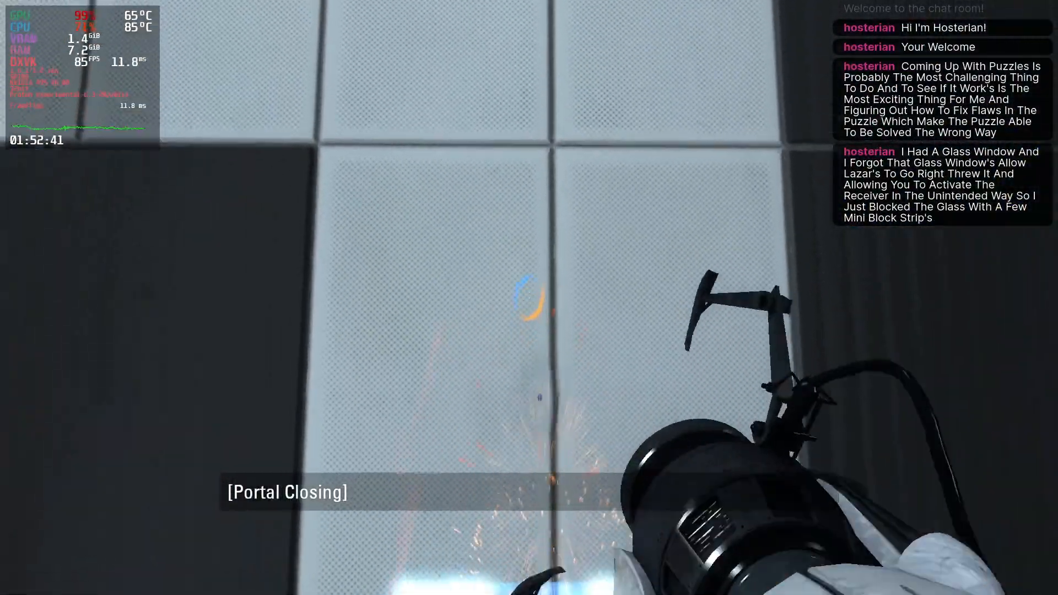
- Fire a blue and an orange portal at the white walls to reroute the light bridge, and put the dropped cube on the floor button
click(529, 298)
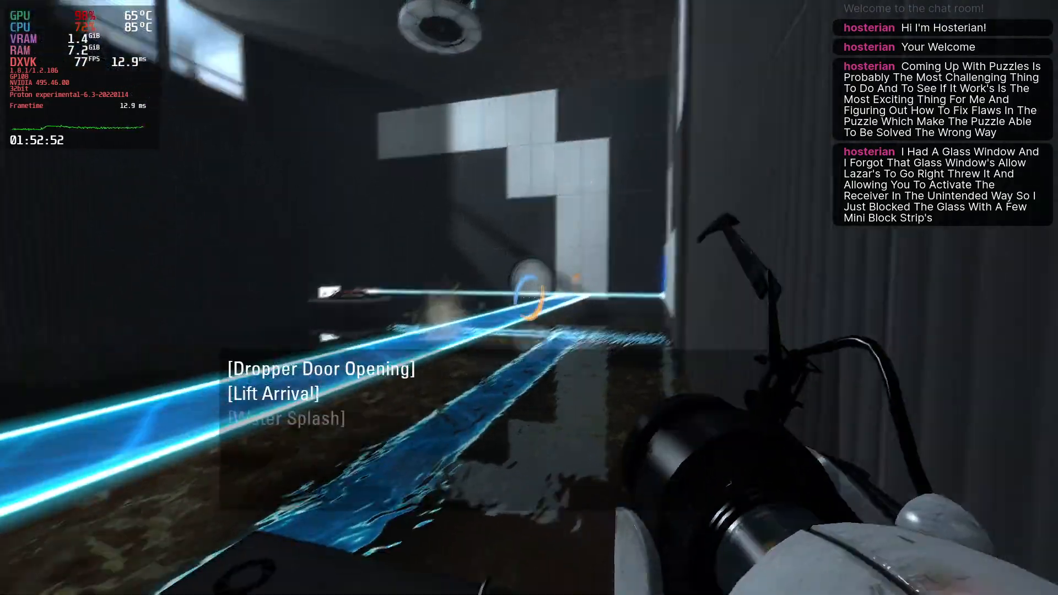
right_click(529, 297)
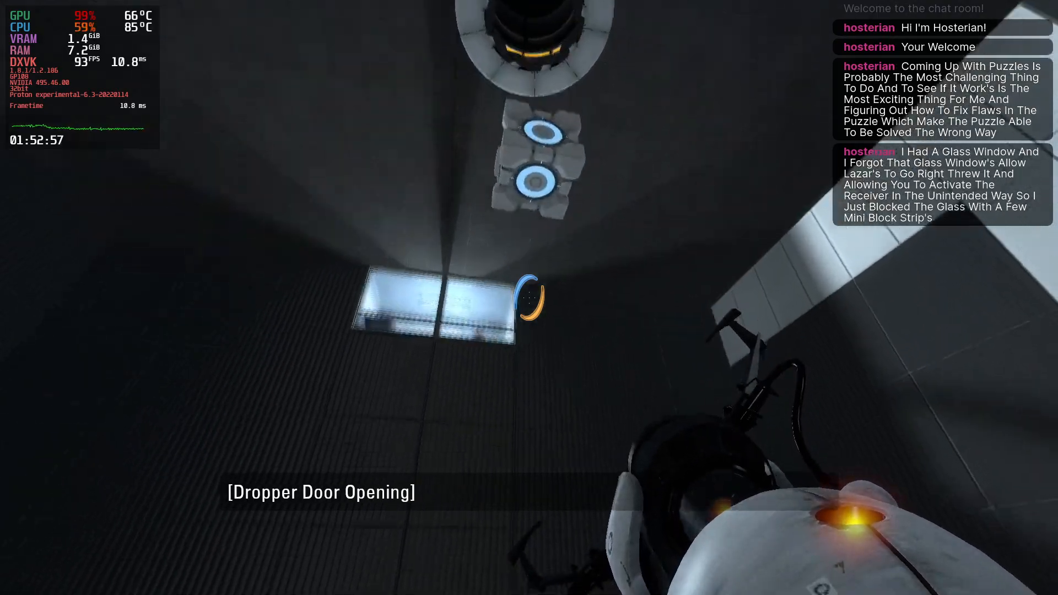
key(w)
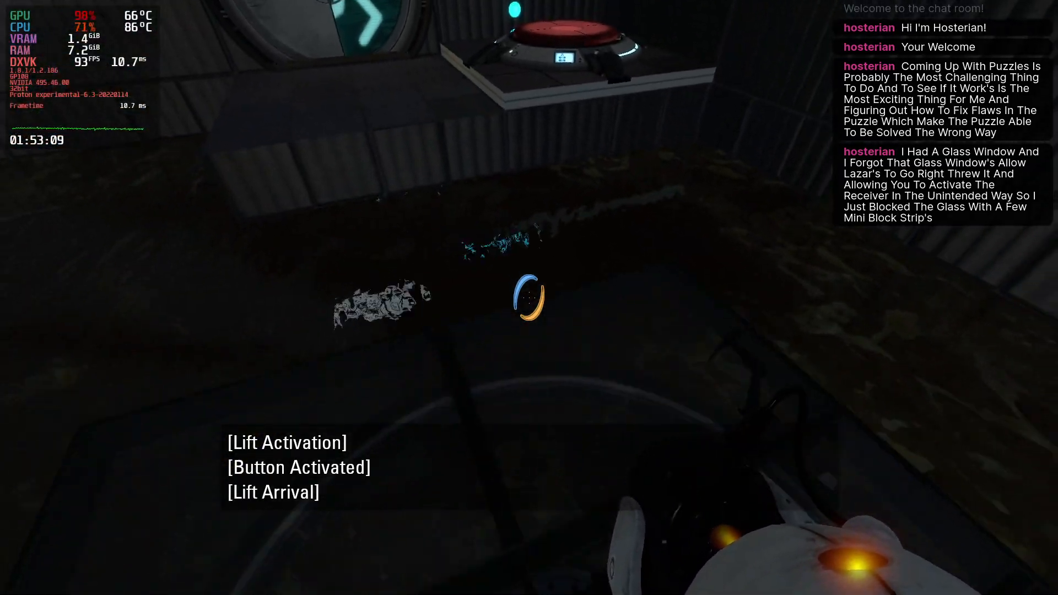
- Cross the piston platform row to the exit ledge, step on its floor button, and walk back to the cube
key(w)
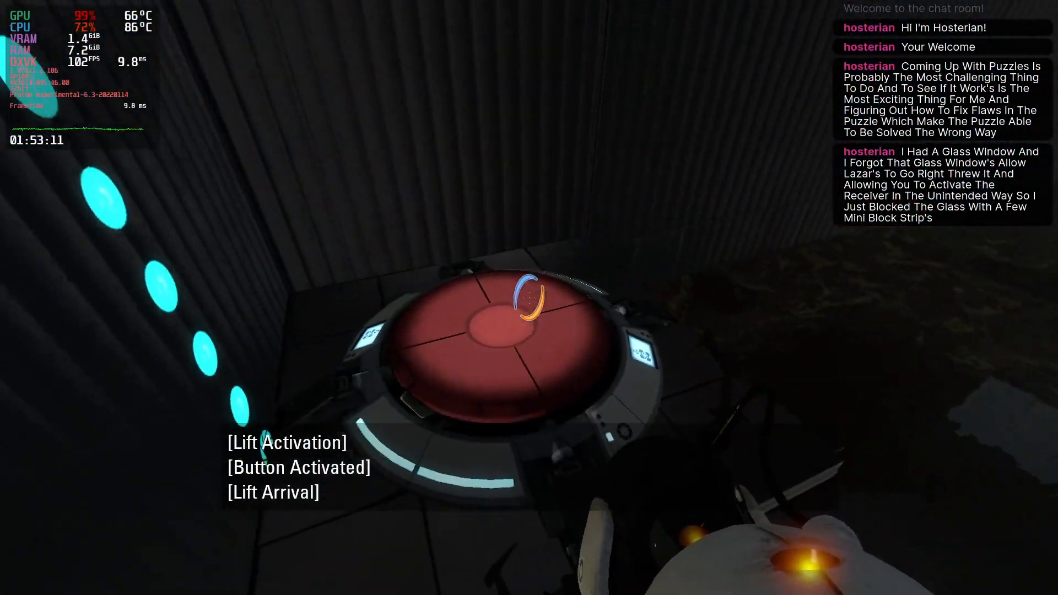
key(w)
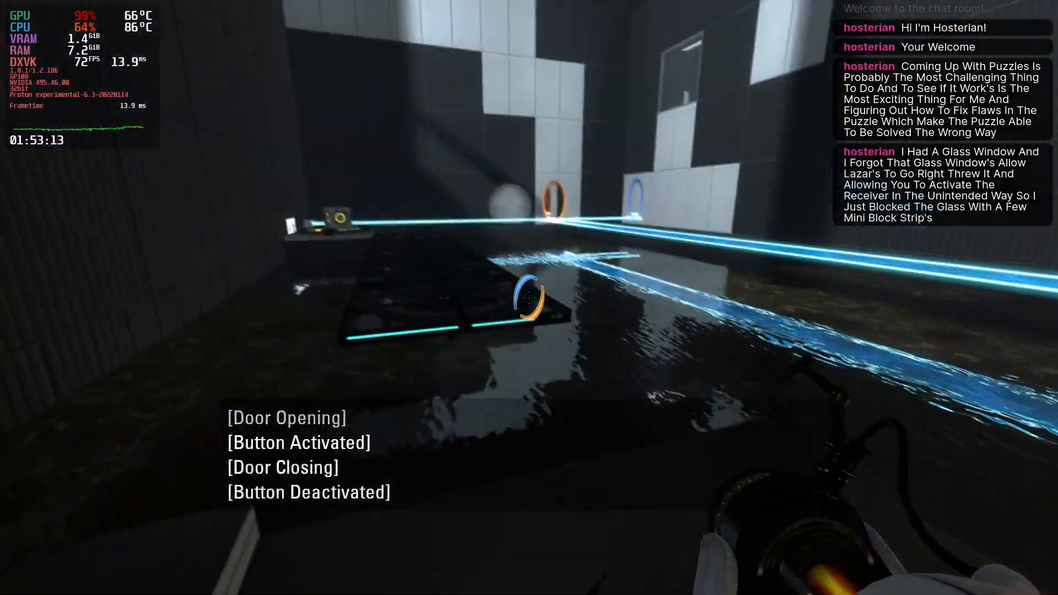
key(w)
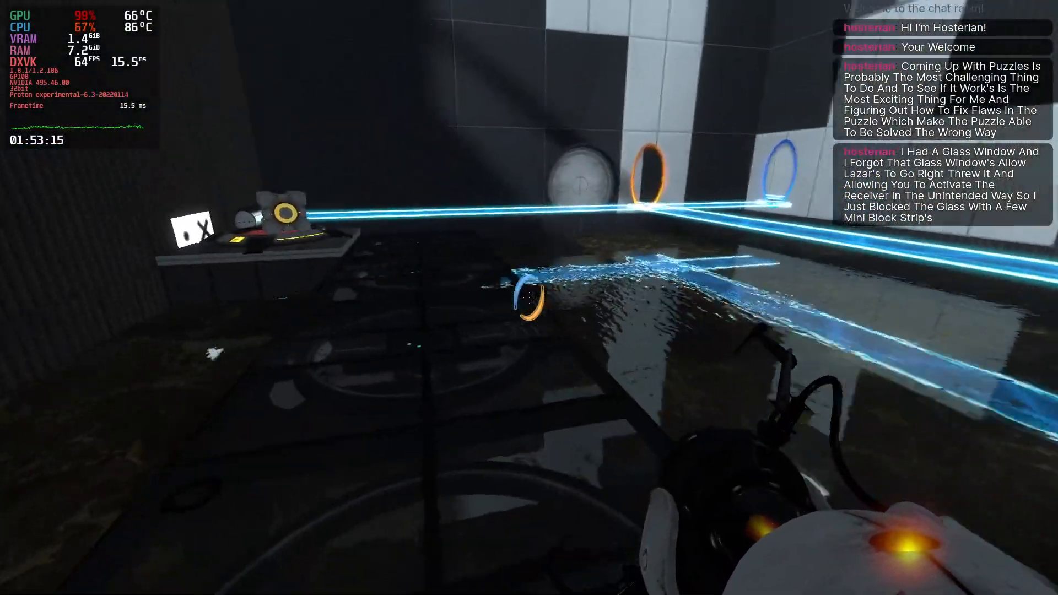
key(w)
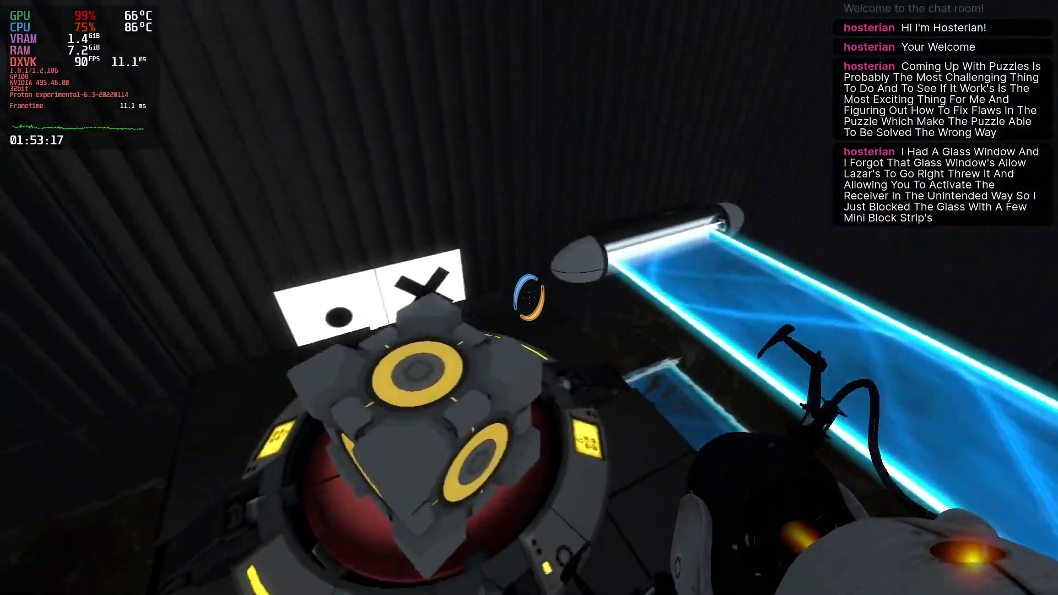
- Lift the cube off the floor button and replace it, recross the platforms to the exit door, and return to the chamber editor
key(e)
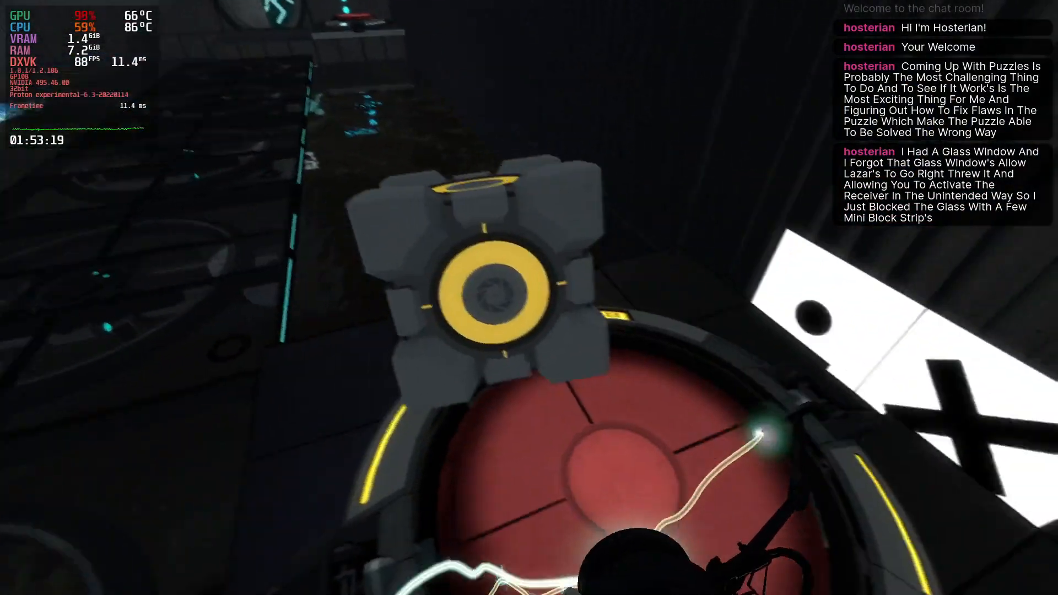
key(e)
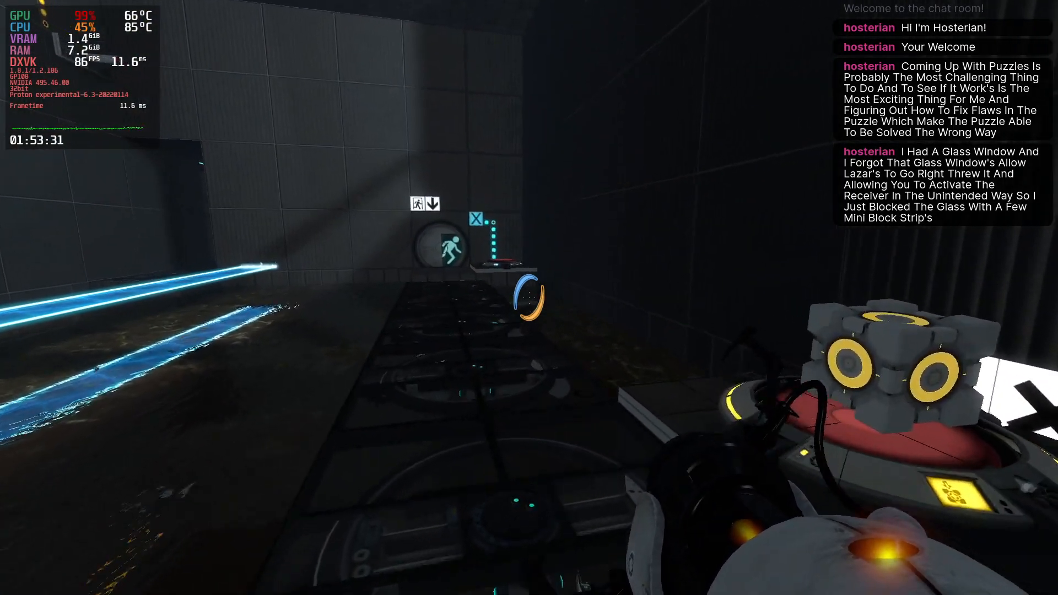
key(w)
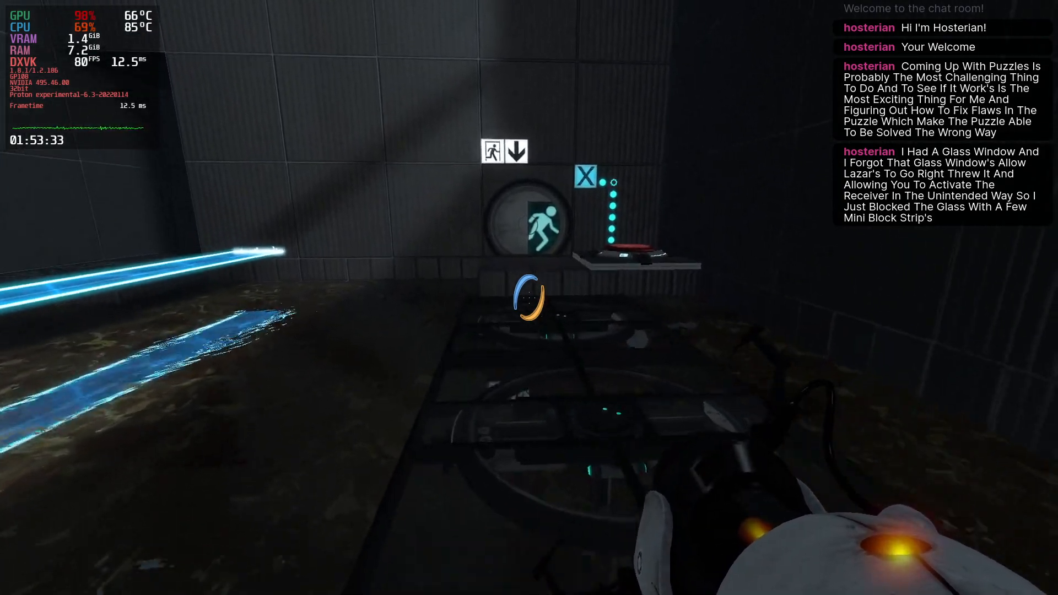
key(w)
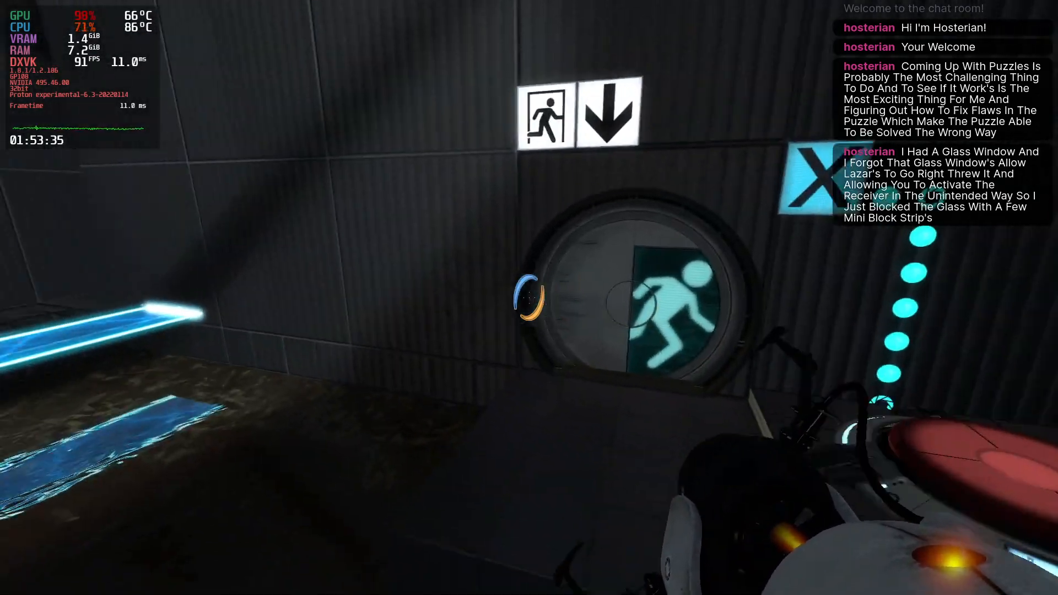
key(Escape)
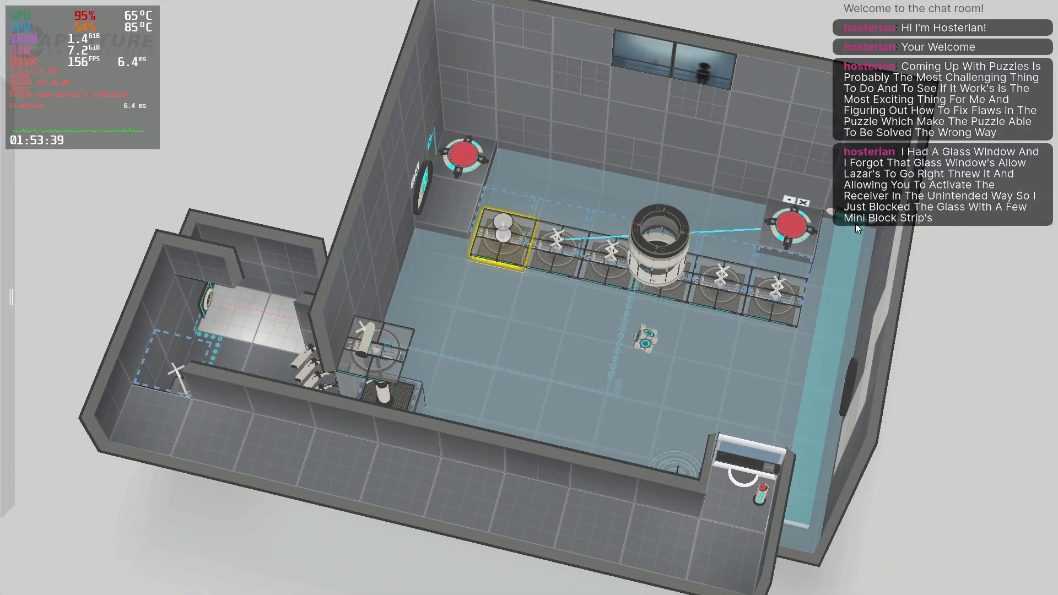
- Set the connection visibility of the floor button beside the light bridge to None
middle_drag(452, 219, 521, 189)
drag(467, 271, 634, 272)
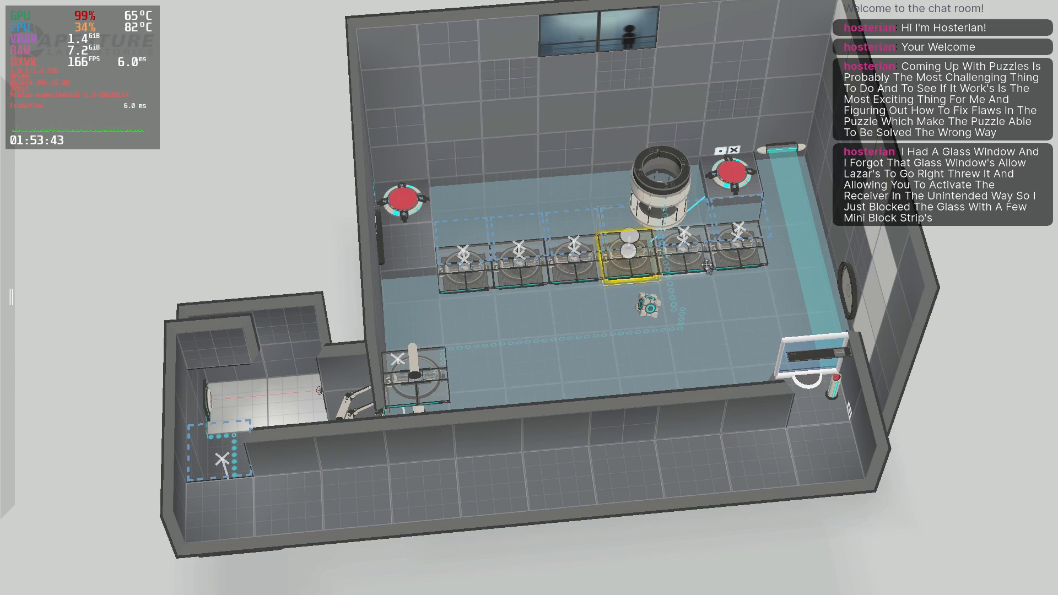
click(685, 267)
click(733, 265)
middle_drag(735, 267, 534, 319)
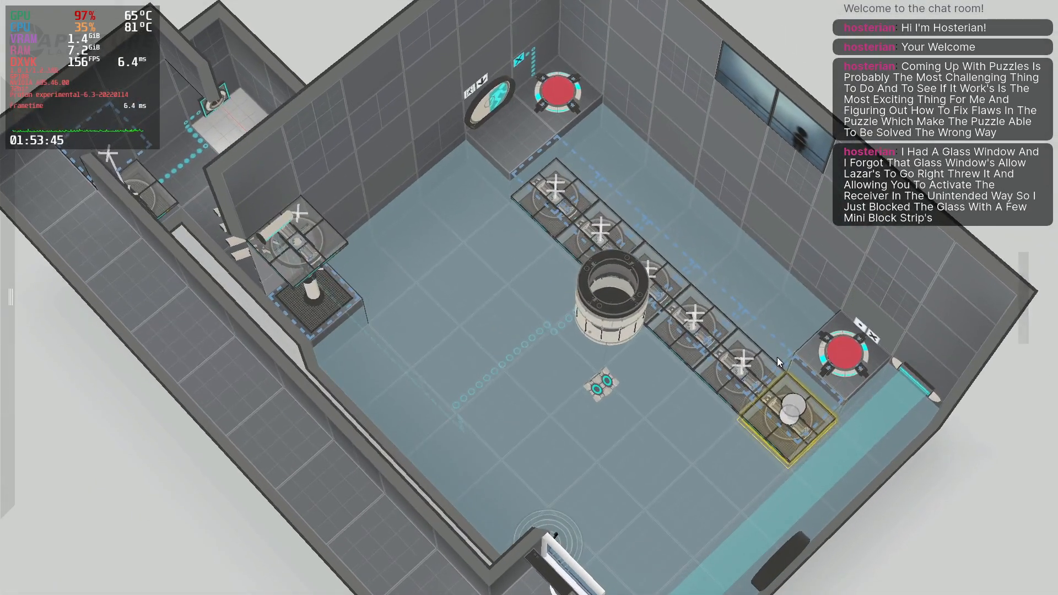
click(846, 347)
right_click(842, 357)
mouse_move(890, 395)
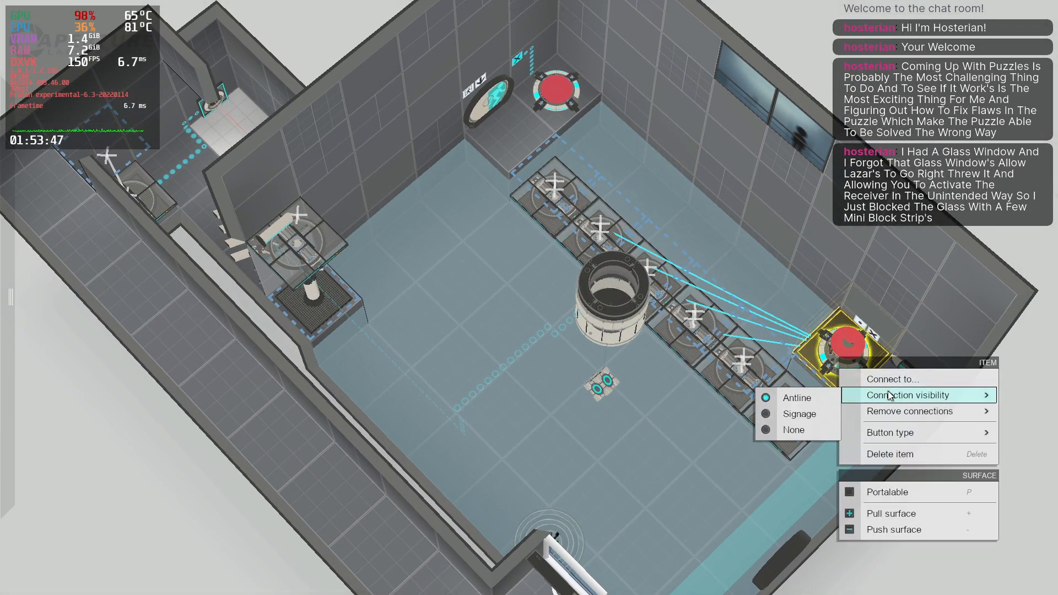
click(808, 430)
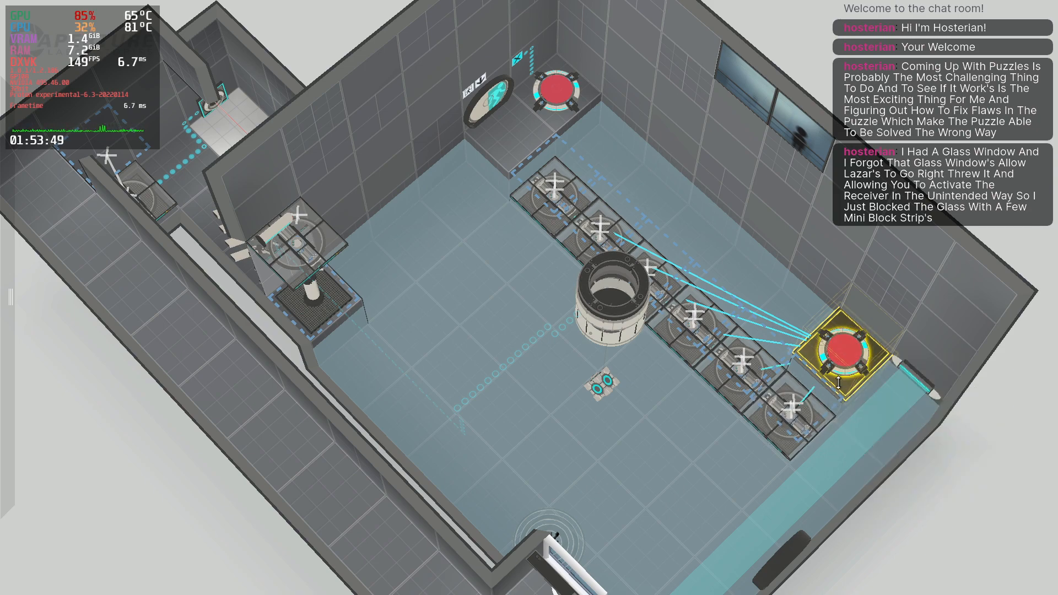
- Delete the piston platform nearest the light bridge
click(839, 359)
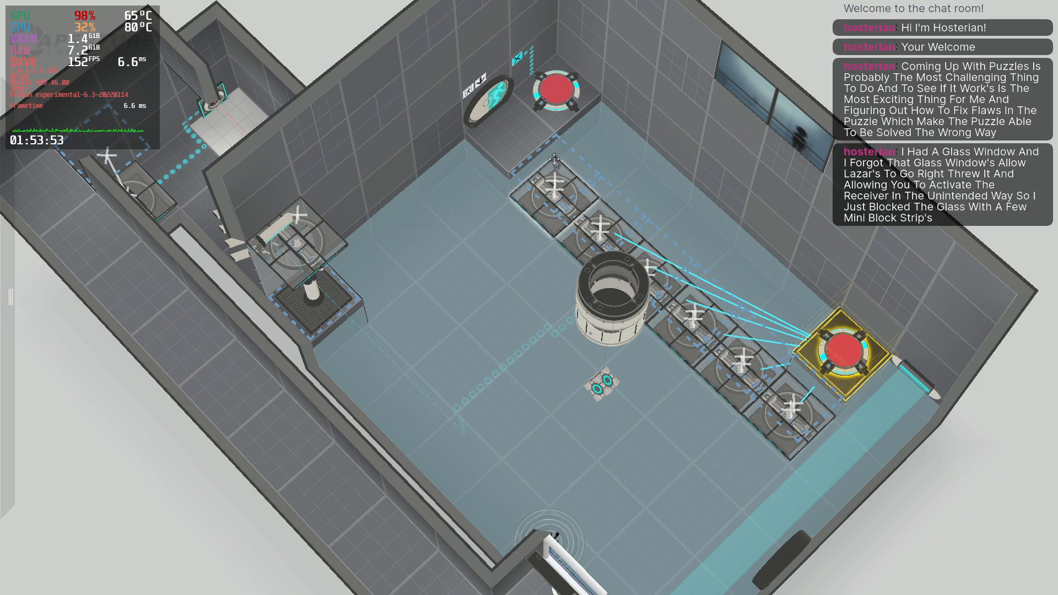
click(555, 180)
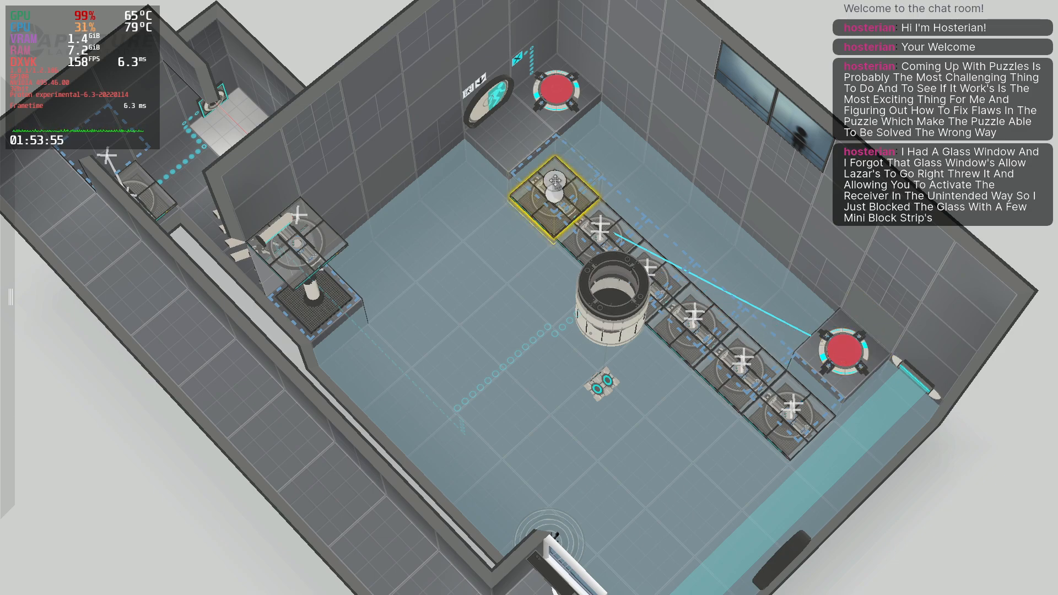
middle_drag(843, 356, 785, 392)
click(796, 335)
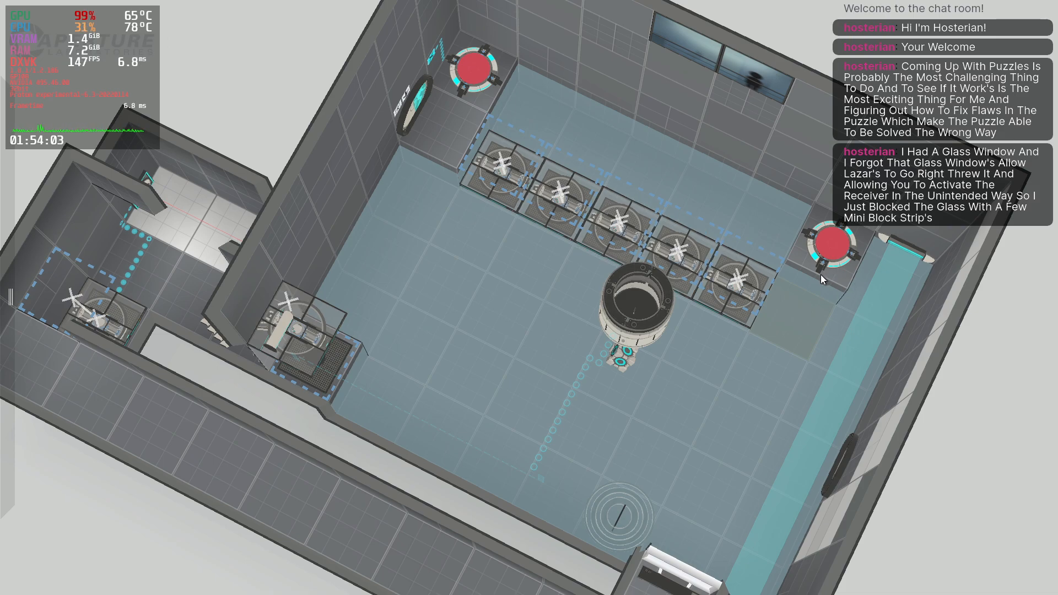
- Raise a new block beside the floor button's pedestal, move the button onto it, and remove the old pedestal
key(Delete)
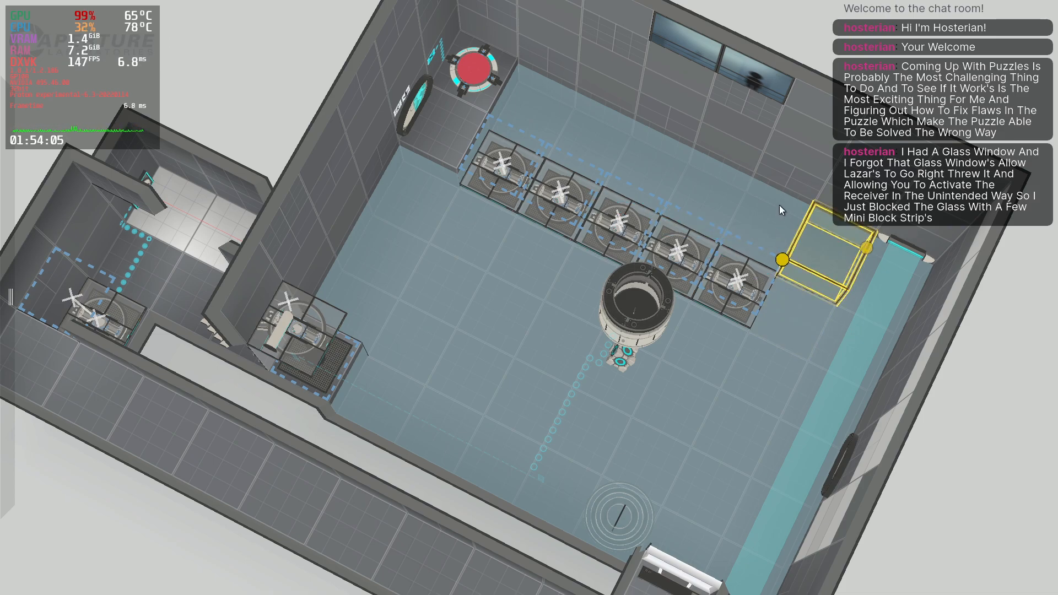
key(ctrl+z)
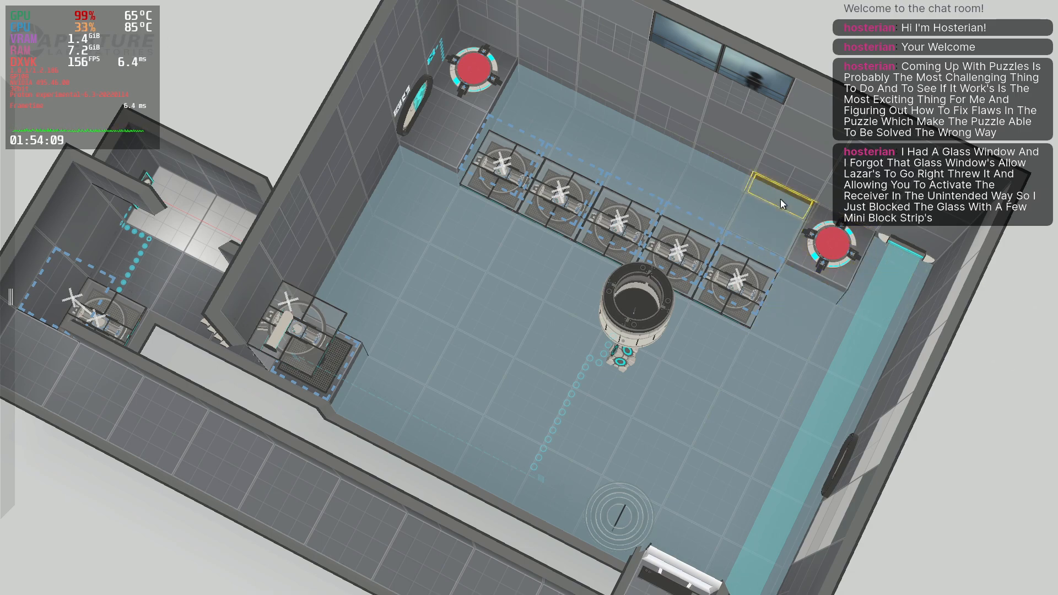
key(plus)
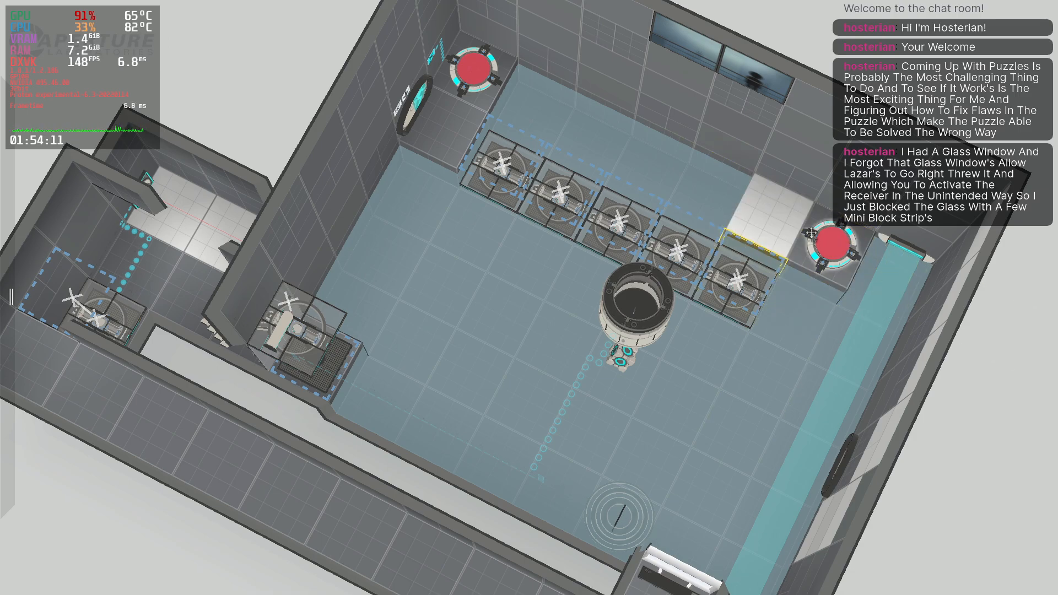
drag(826, 249, 765, 224)
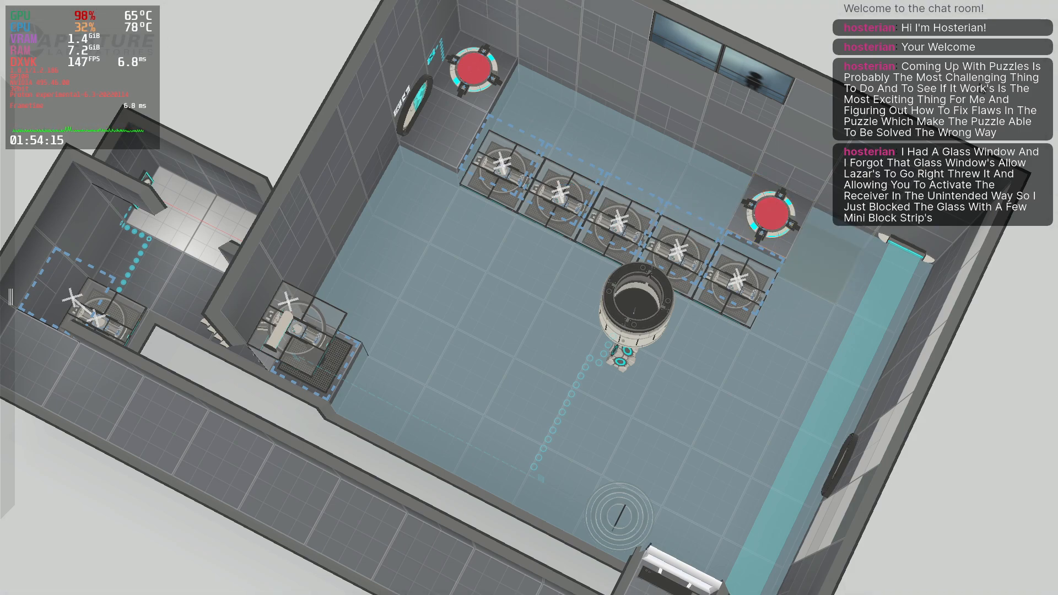
- Examine the chamber layout from several angles, including the shortened platform row and the relocated floor button
middle_drag(948, 103, 646, 336)
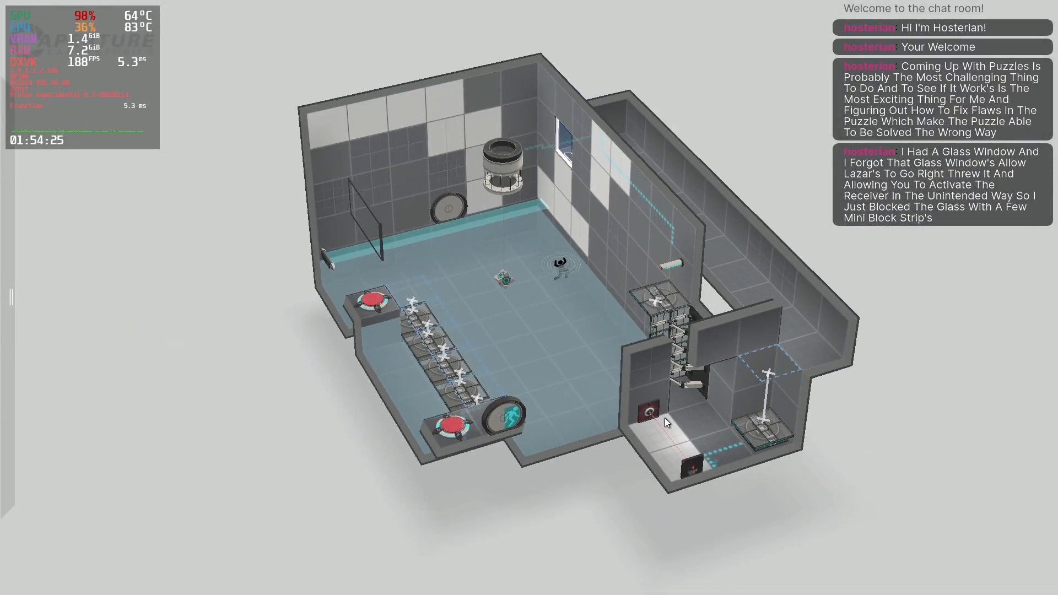
middle_drag(678, 421, 668, 503)
scroll(419, 306, up, 5)
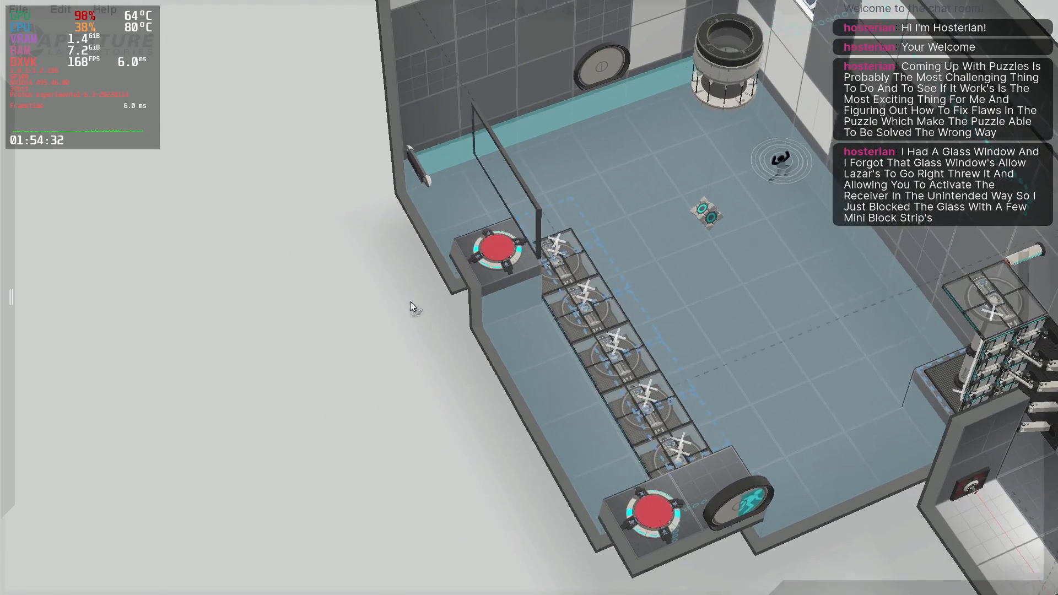
middle_drag(410, 302, 600, 393)
scroll(841, 223, down, 4)
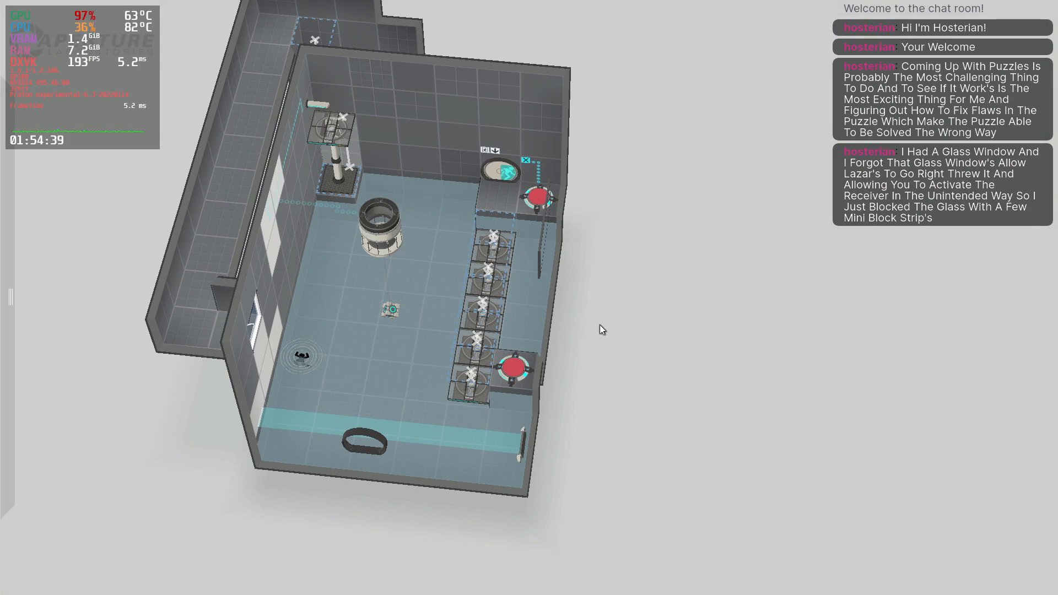
middle_drag(602, 329, 555, 418)
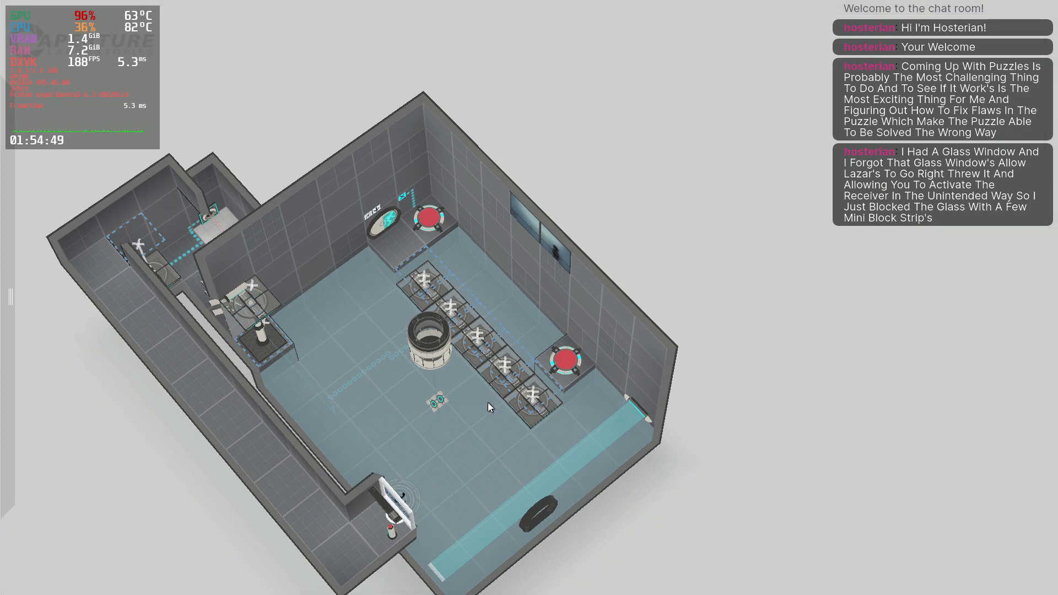